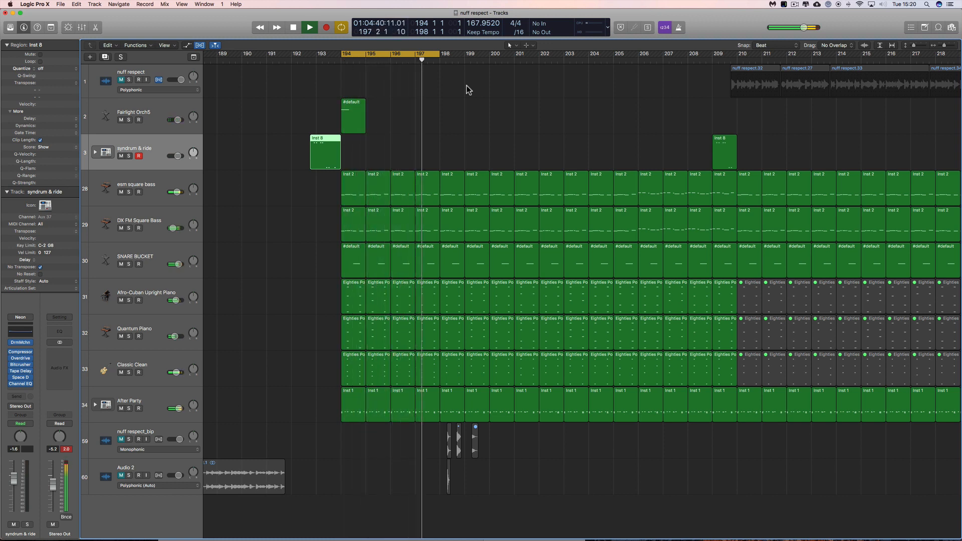
# Stop playback and move the playhead back to the start of bar 194.
pyautogui.press('space')
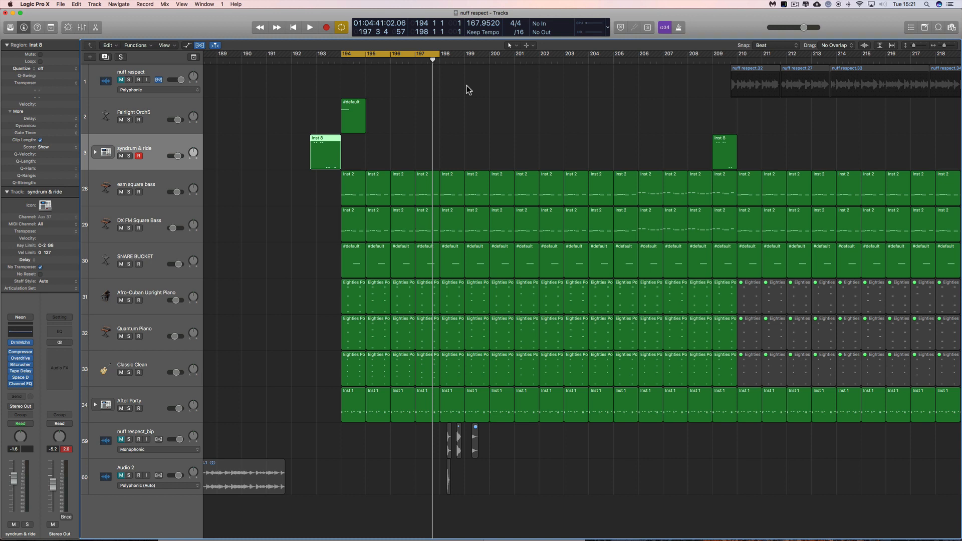
pyautogui.moveTo(434, 61); pyautogui.dragTo(341, 61)
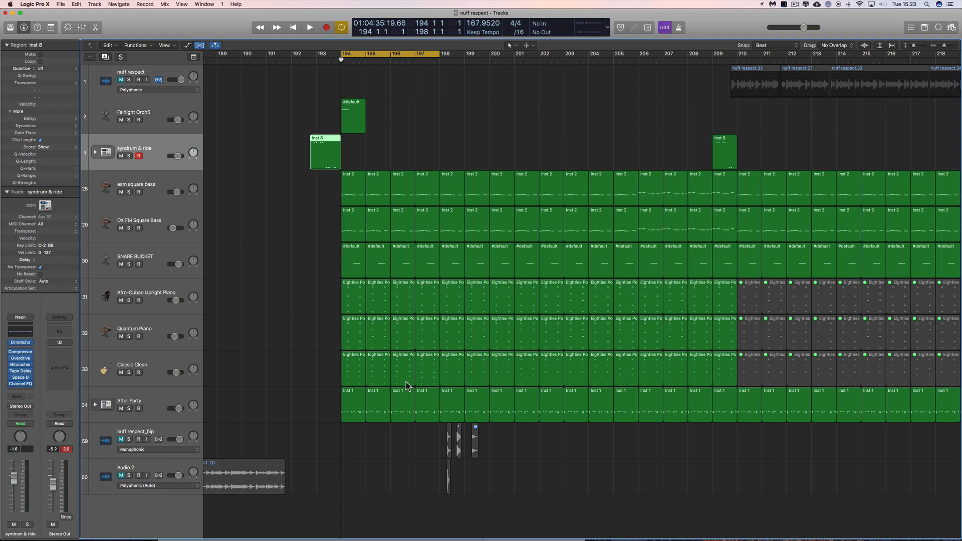
# Solo the After Party and SNARE BUCKET tracks and set the cycle range to their first two regions.
pyautogui.moveTo(332, 401); pyautogui.dragTo(378, 403)
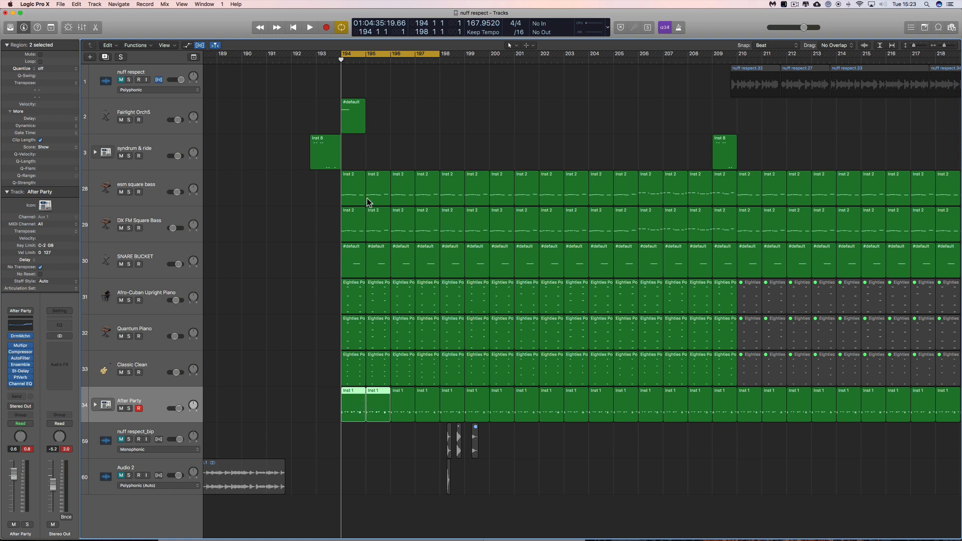
pyautogui.hscroll(-1, 428, 70)
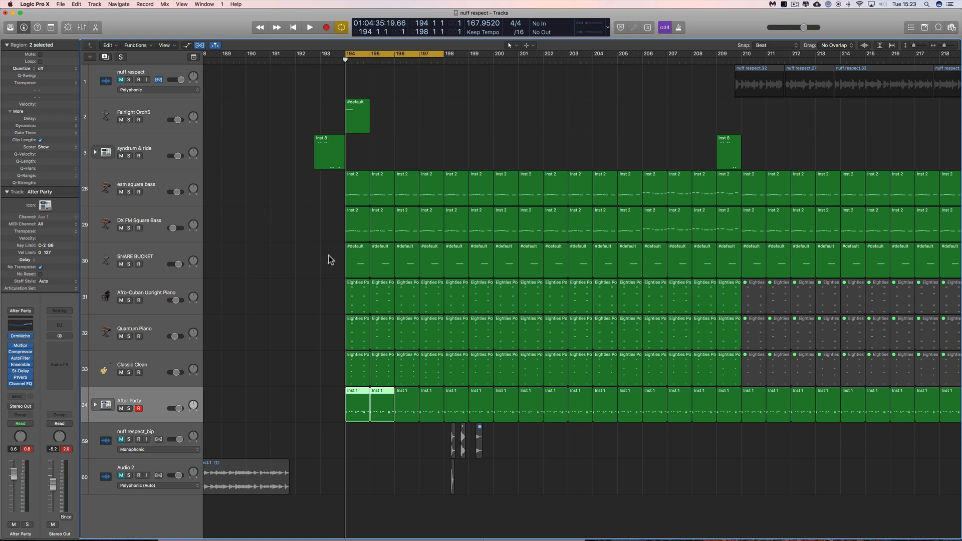
pyautogui.moveTo(328, 254); pyautogui.dragTo(377, 257)
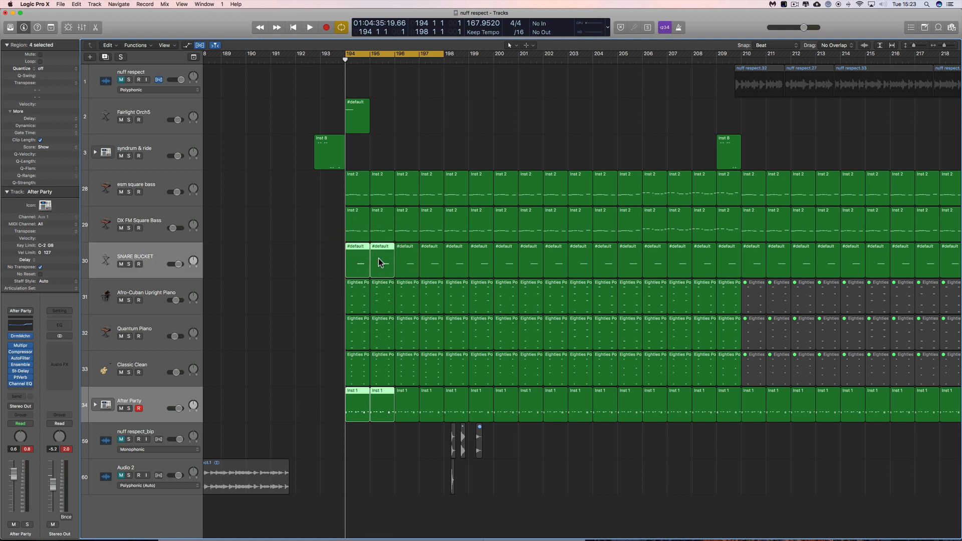
pyautogui.click(129, 264)
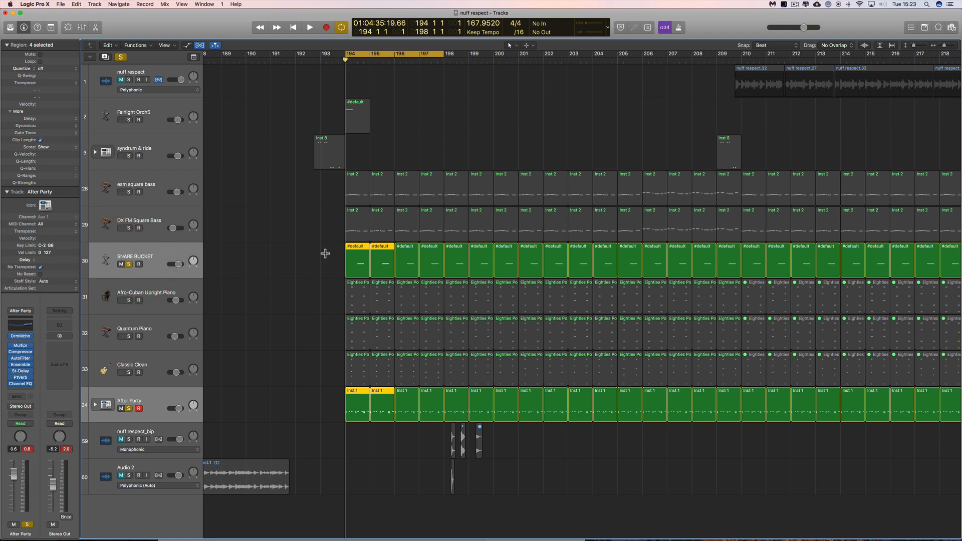
pyautogui.press('super+u')
pyautogui.click(955, 45)
pyautogui.click(955, 46)
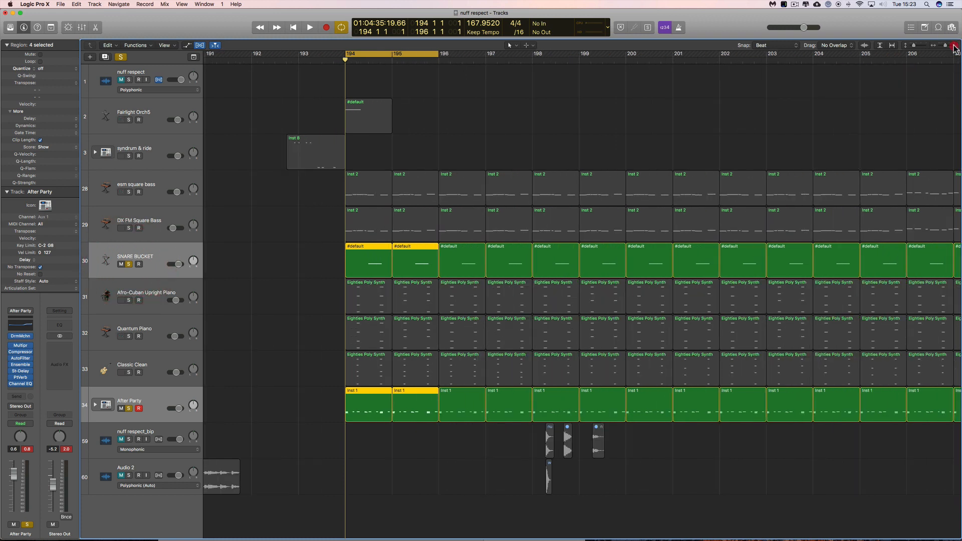
# Open the selected drum regions in the Piano Roll and play the two-bar pattern.
pyautogui.click(93, 29)
pyautogui.click(956, 248)
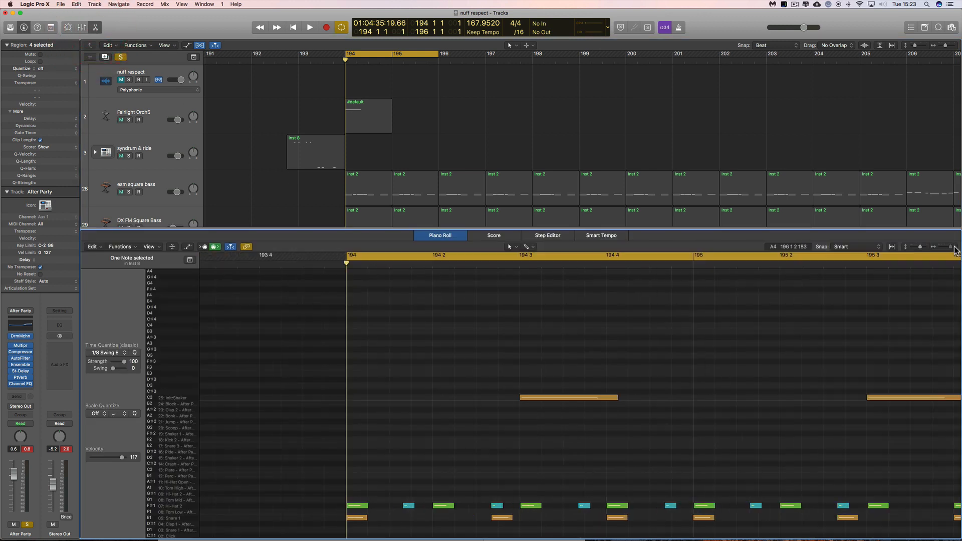
pyautogui.hscroll(5, 891, 291)
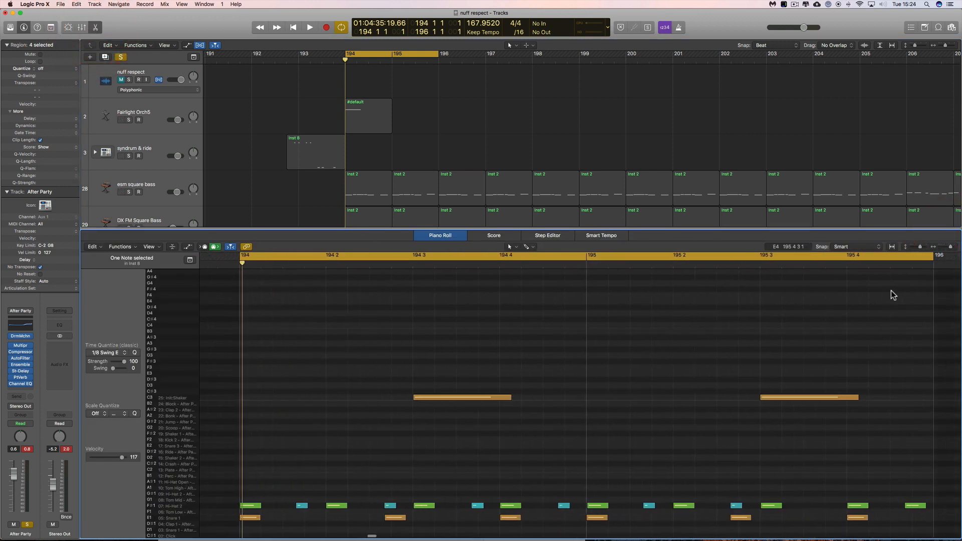
pyautogui.click(943, 247)
pyautogui.scroll(-2, 672, 343)
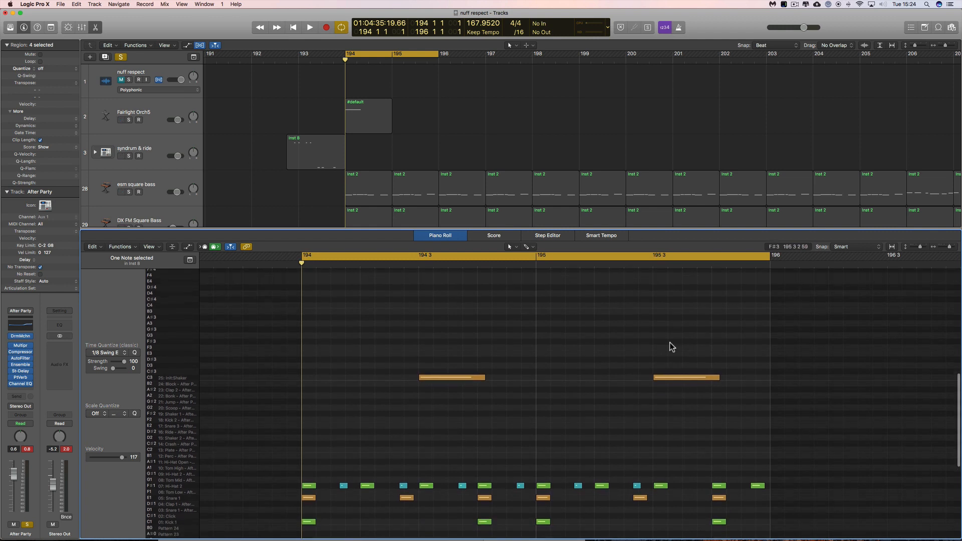
pyautogui.hscroll(2, 578, 381)
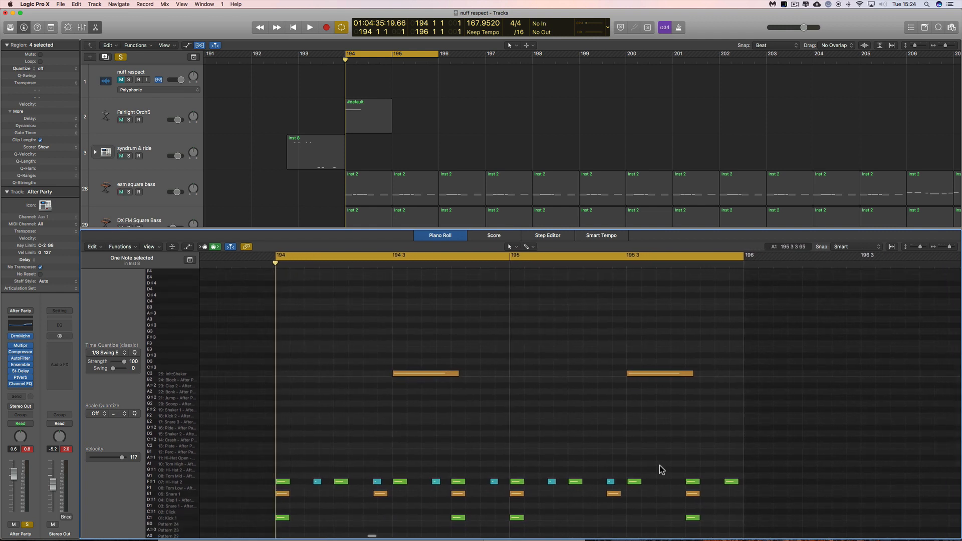
pyautogui.scroll(-3, 530, 429)
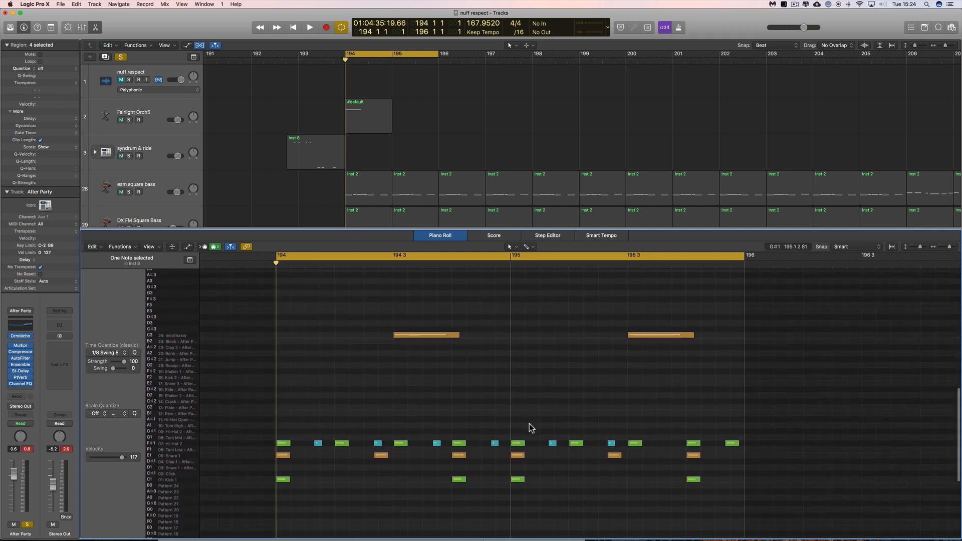
pyautogui.scroll(2, 530, 423)
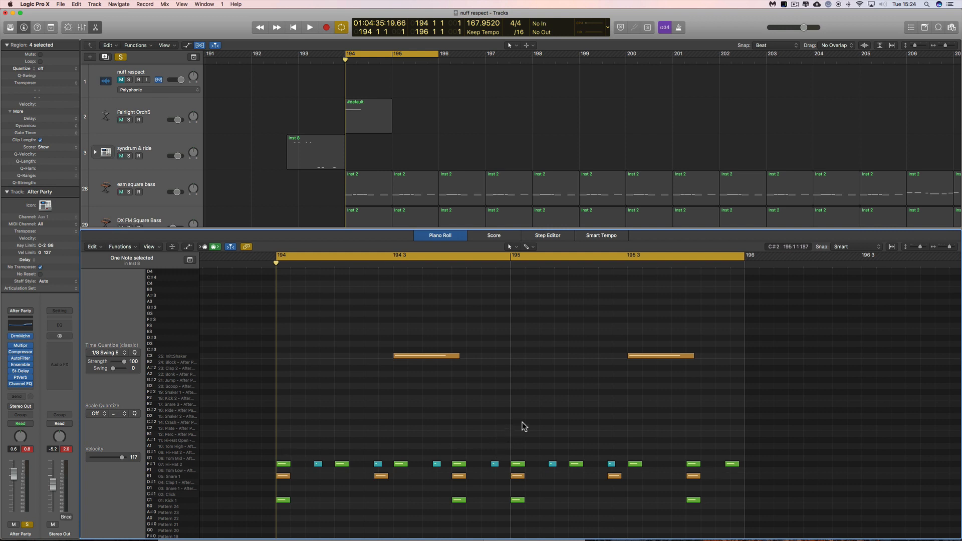
pyautogui.press('space')
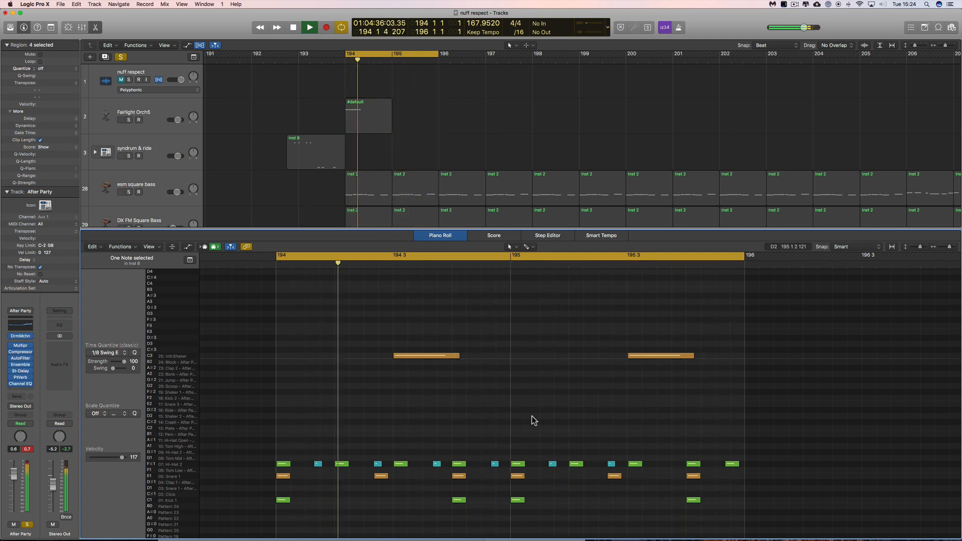
pyautogui.press('space')
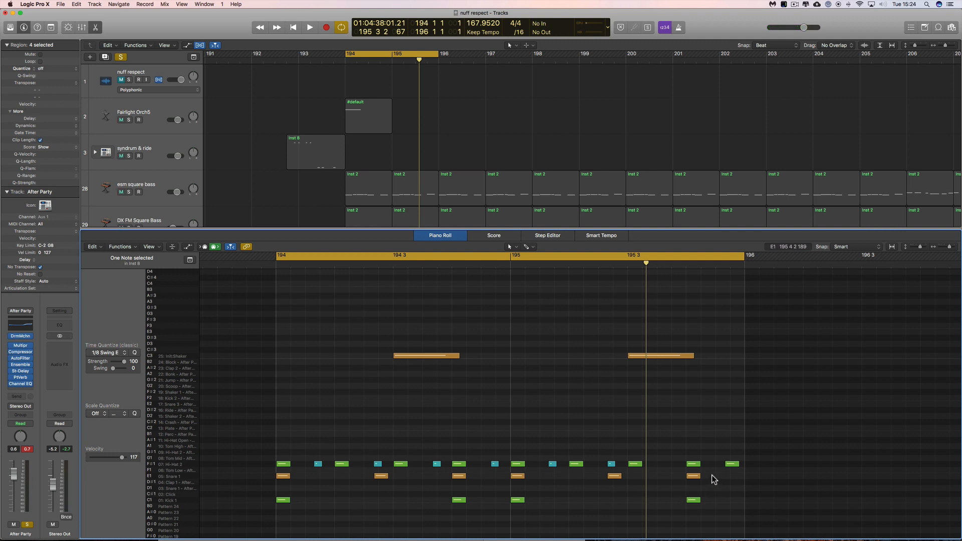
# Mute all Kick 1 and Snare 1 notes and the two long C3 notes with the Mute Tool.
pyautogui.moveTo(714, 474); pyautogui.dragTo(276, 507)
pyautogui.rightClick(341, 344)
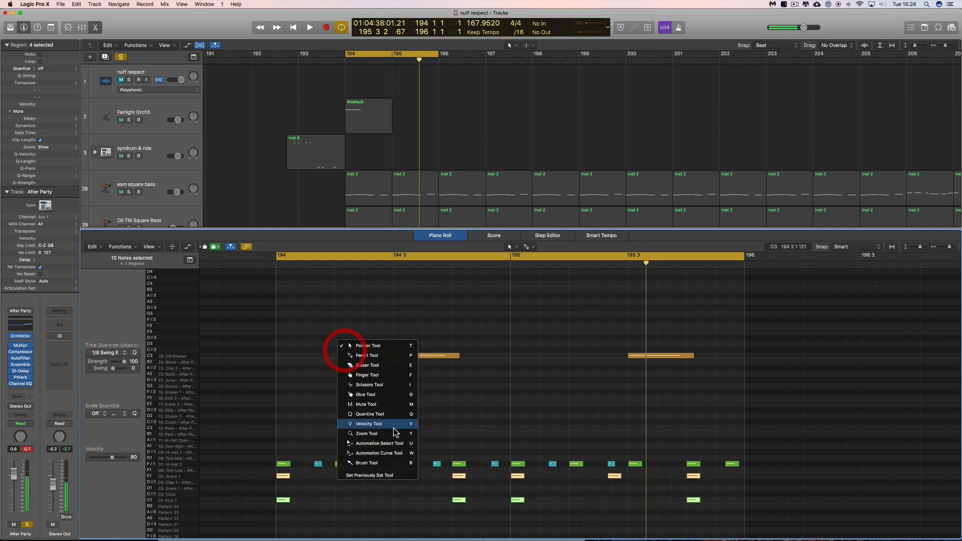
pyautogui.click(366, 406)
pyautogui.click(284, 476)
pyautogui.moveTo(378, 338); pyautogui.dragTo(660, 357)
pyautogui.click(660, 357)
pyautogui.rightClick(510, 322)
pyautogui.press('t')
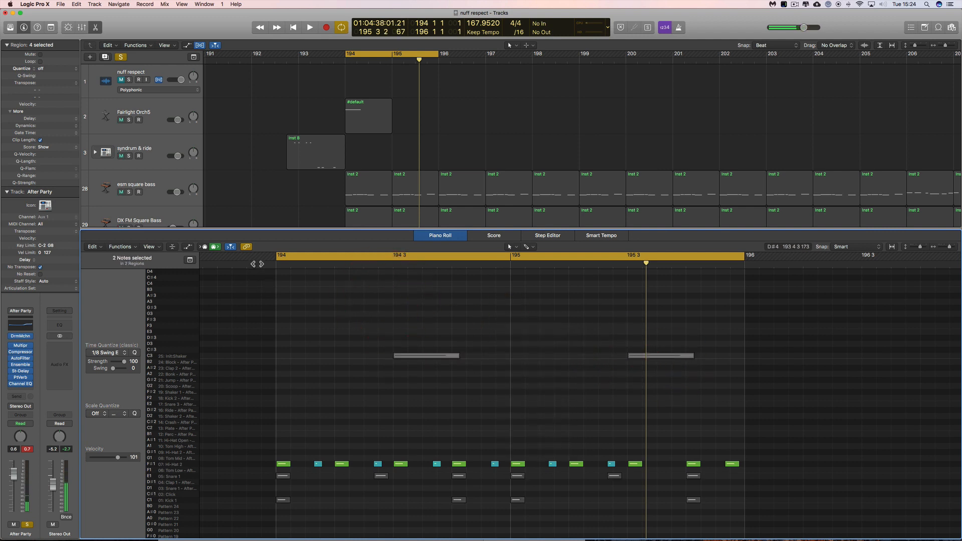
# Play the hi-hat pattern alone, starting just before bar 194.
pyautogui.click(261, 265)
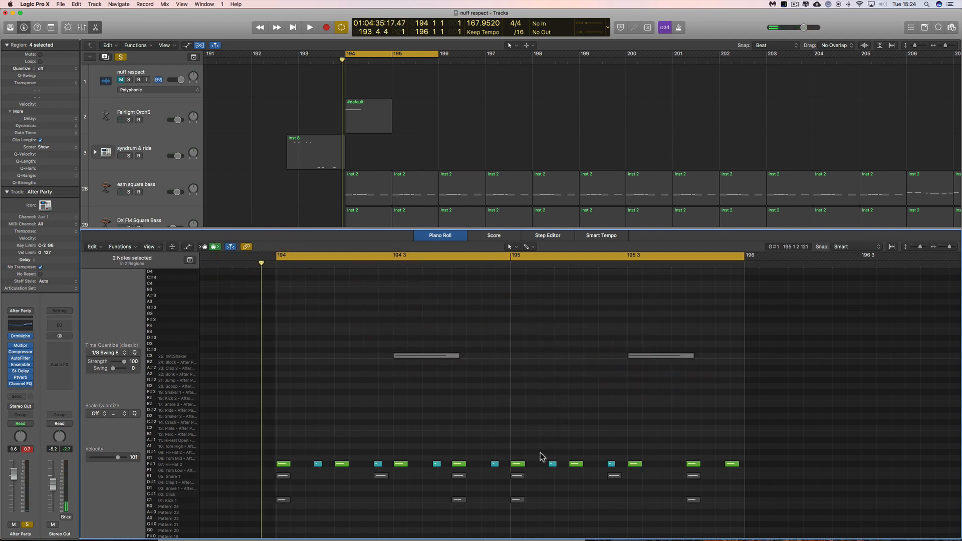
pyautogui.press('space')
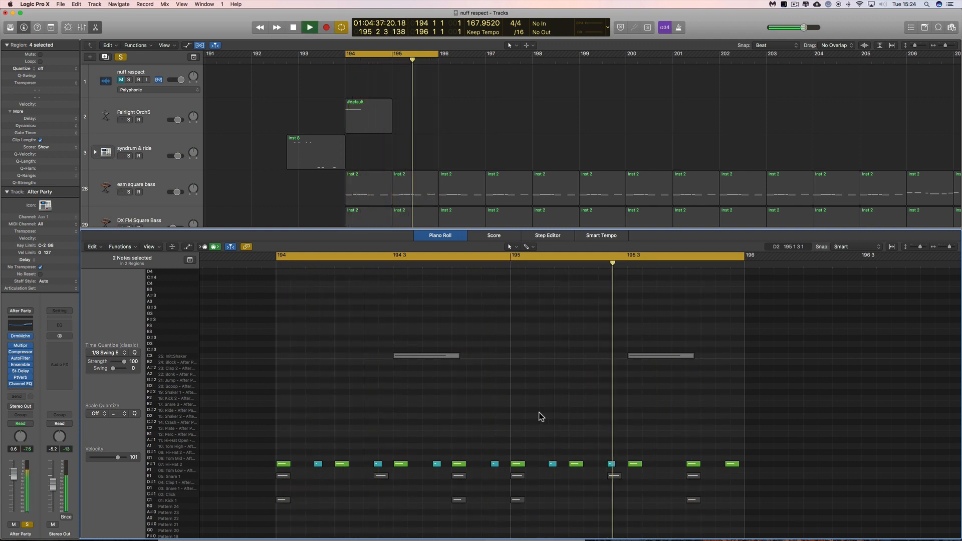
pyautogui.press('space')
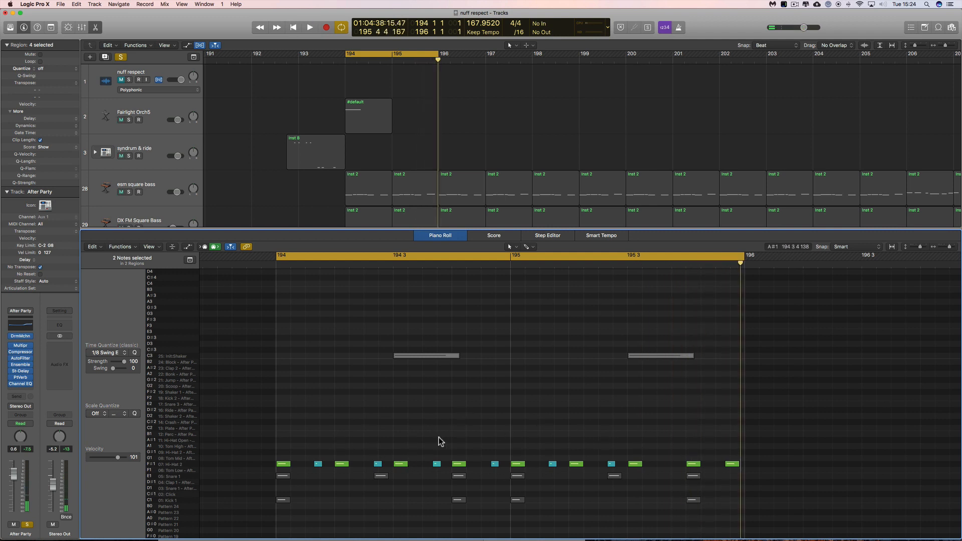
# Audition the louder green Hi-Hat 2 notes one by one across both bars.
pyautogui.click(284, 464)
pyautogui.click(342, 463)
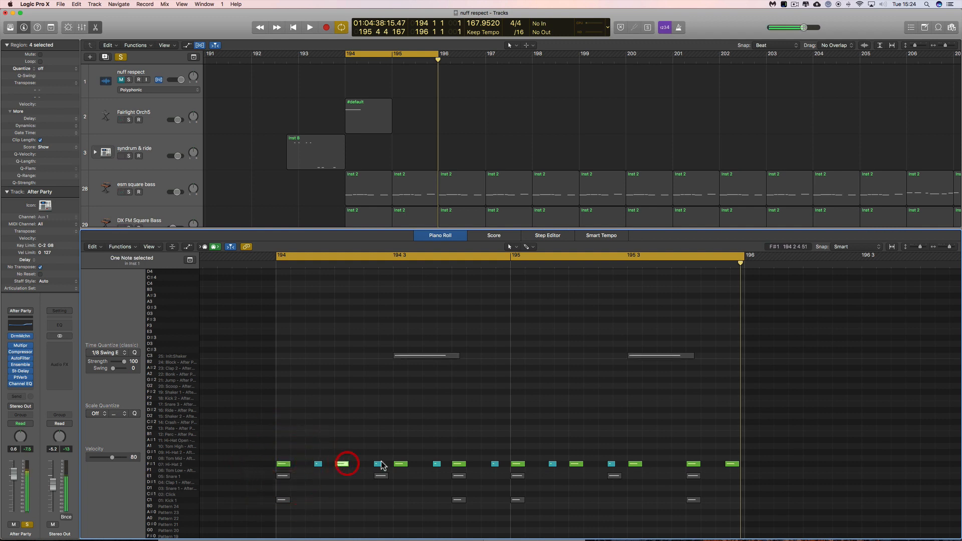
pyautogui.click(401, 465)
pyautogui.click(460, 465)
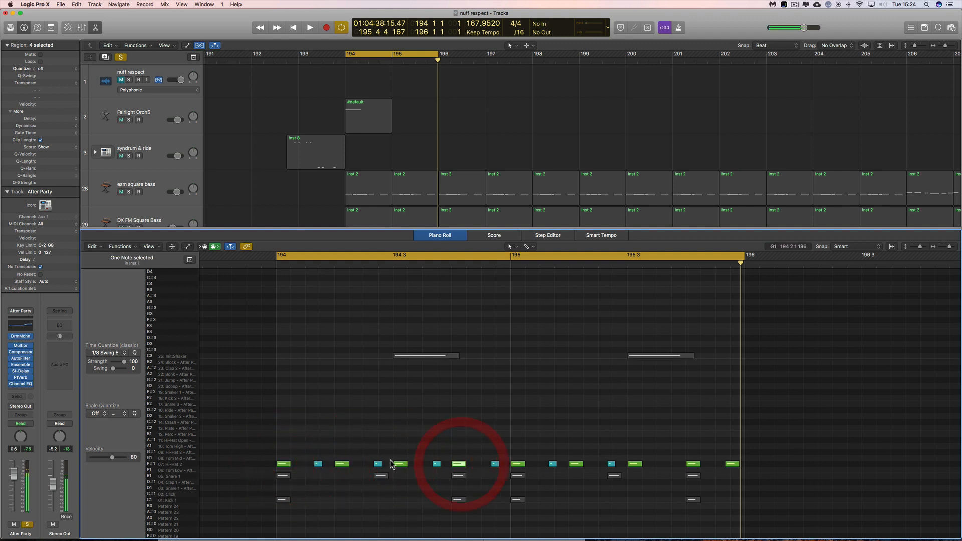
pyautogui.click(576, 465)
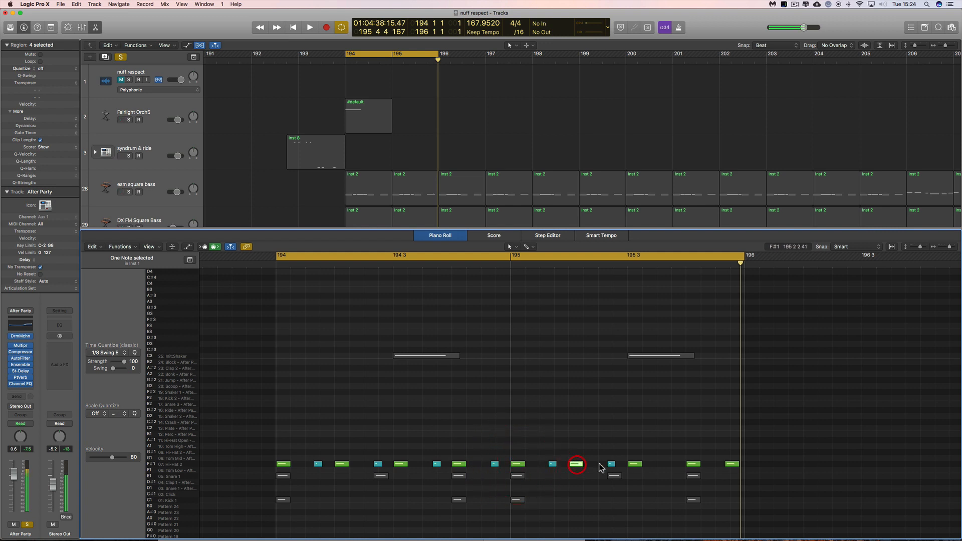
pyautogui.click(635, 465)
pyautogui.click(693, 465)
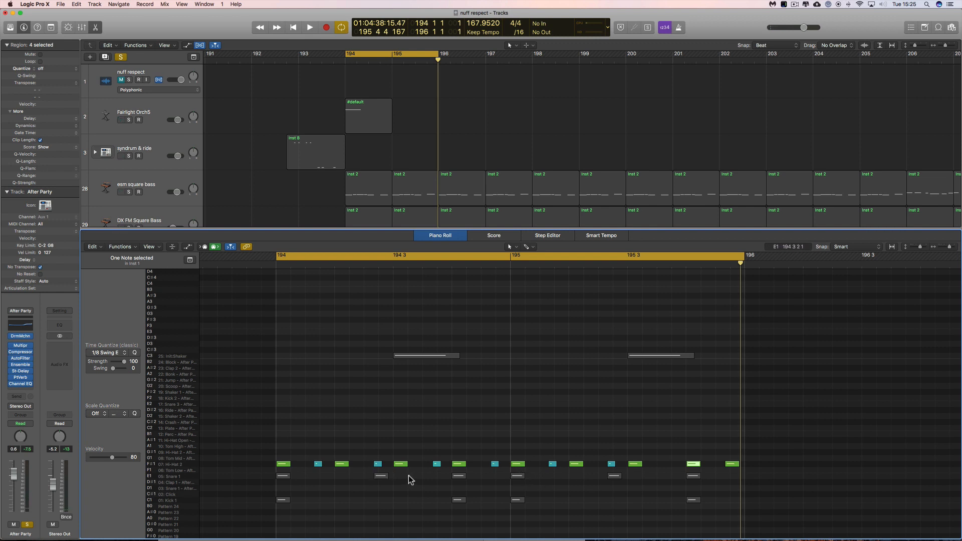
# Try shifting the quieter off-beat hi-hat notes and the last hi-hat slightly earlier, and undo the move.
pyautogui.click(319, 465)
pyautogui.keyDown('shift'); pyautogui.click(378, 464); pyautogui.keyUp('shift')
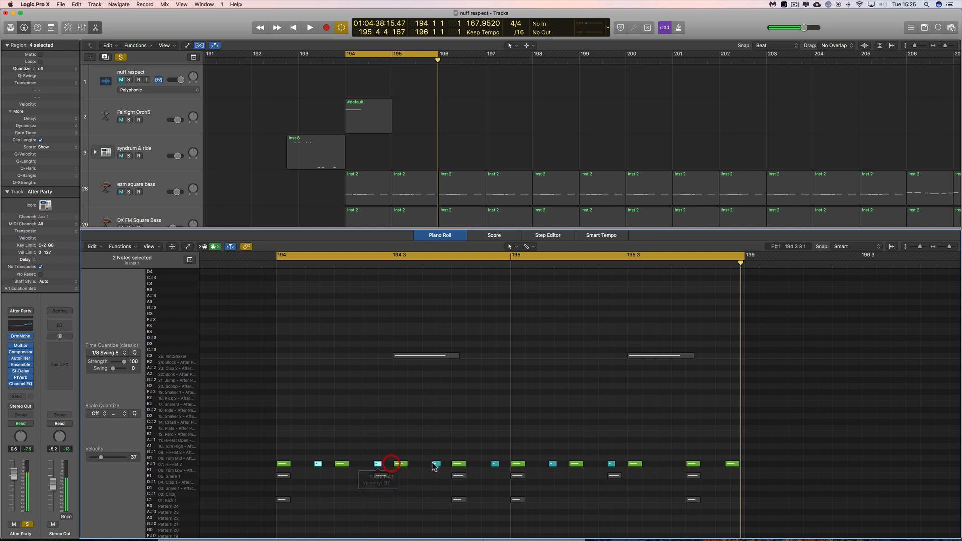
pyautogui.keyDown('shift'); pyautogui.click(437, 464); pyautogui.keyUp('shift')
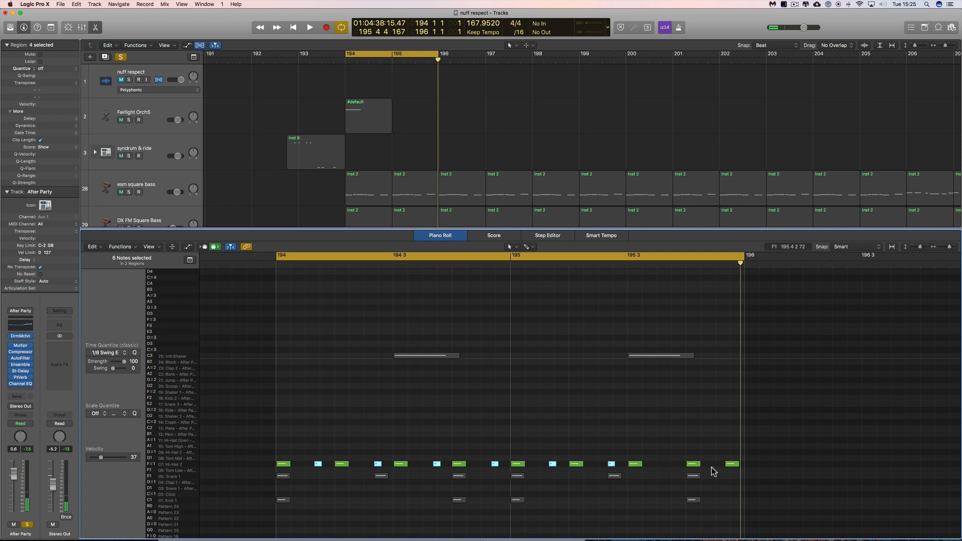
pyautogui.keyDown('shift'); pyautogui.click(733, 465); pyautogui.keyUp('shift')
pyautogui.moveTo(437, 465); pyautogui.dragTo(429, 464)
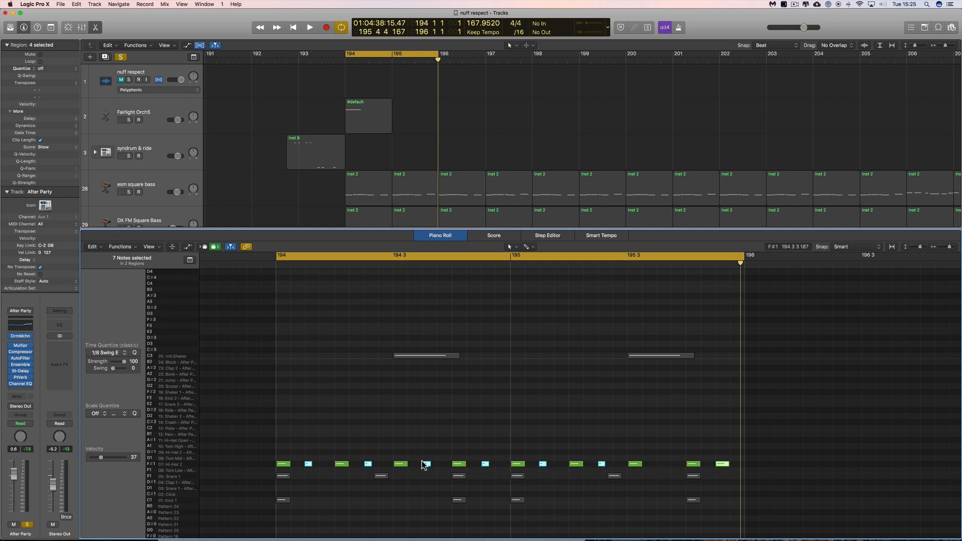
pyautogui.press('super+z')
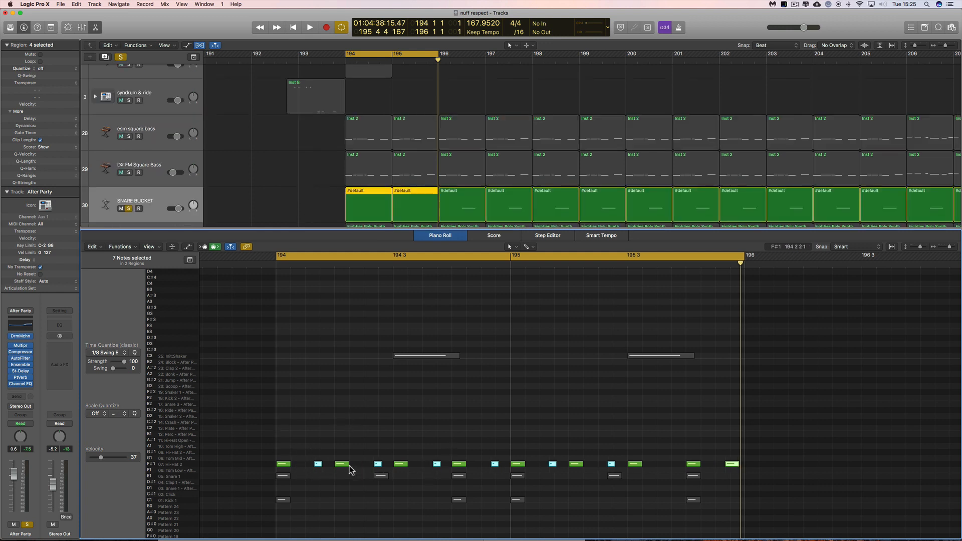
# Examine the Time Quantize swing options and one quiet off-beat hi-hat note in bar 195.
pyautogui.click(122, 353)
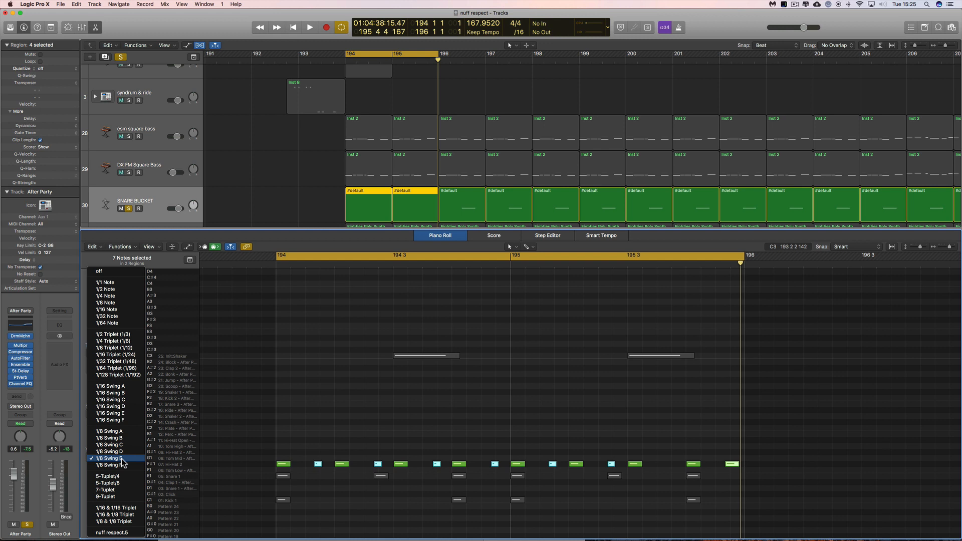
pyautogui.click(390, 426)
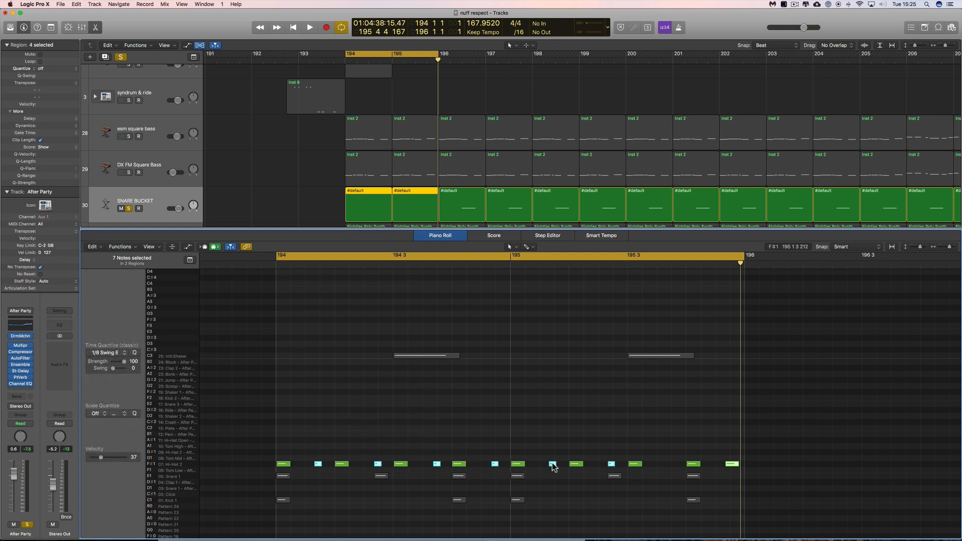
pyautogui.moveTo(553, 466); pyautogui.dragTo(548, 467)
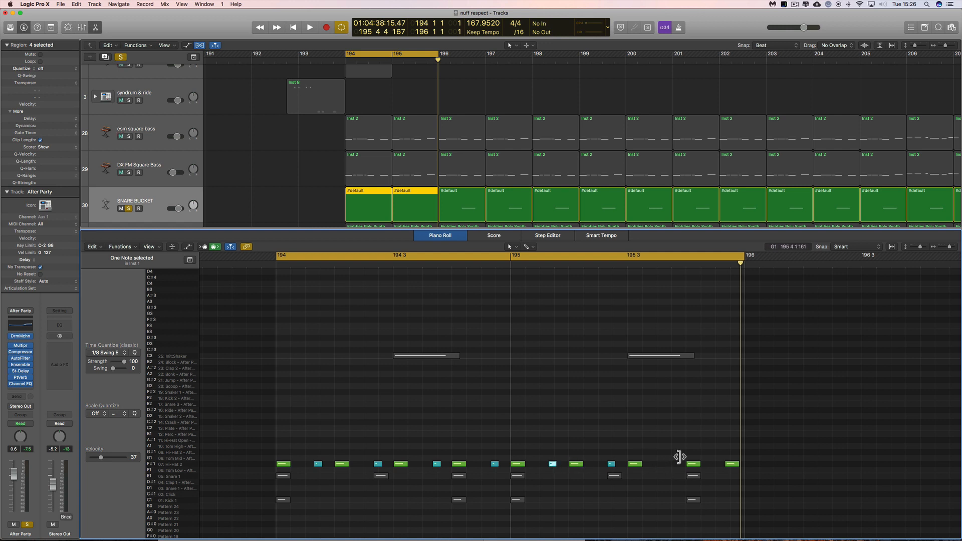
# Move the playhead to bar 196 and play the looped hi-hat pattern.
pyautogui.click(744, 262)
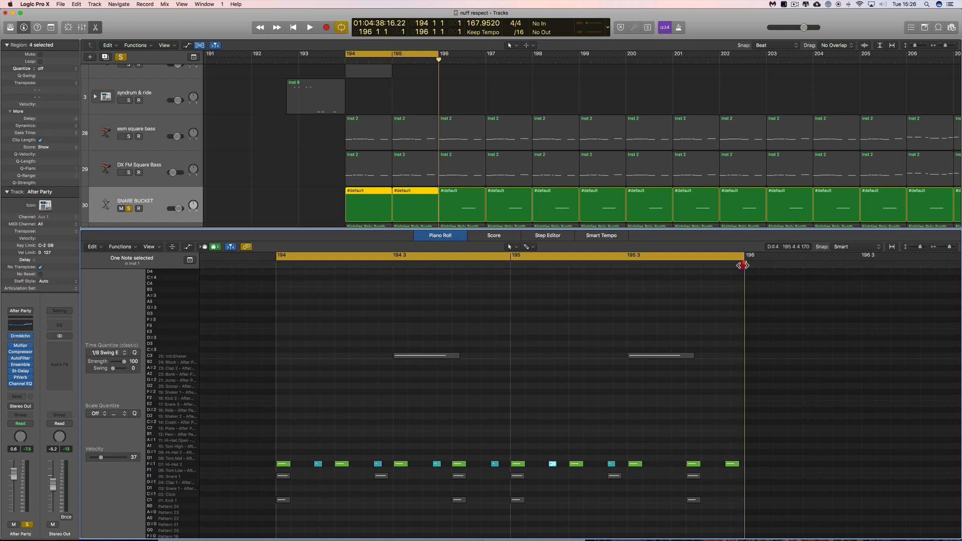
pyautogui.press('space')
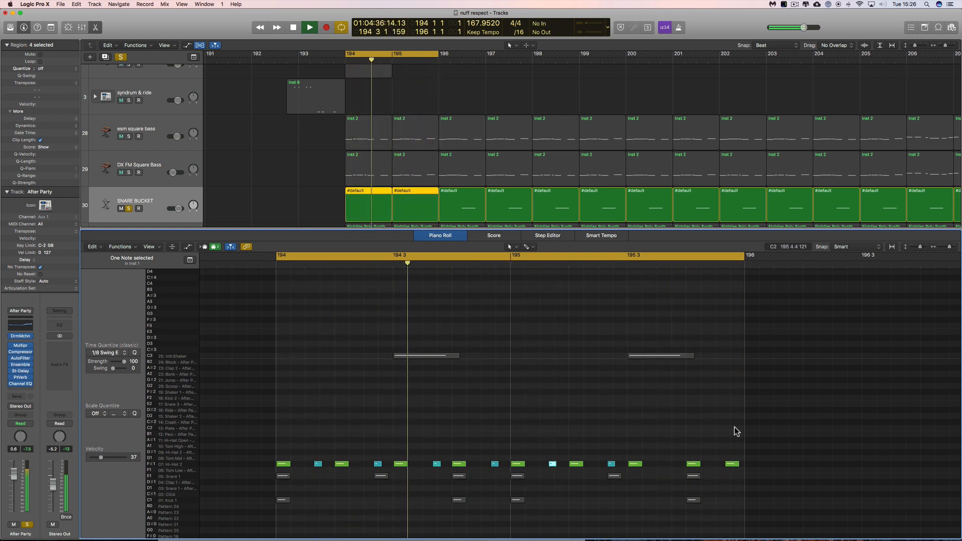
pyautogui.press('space')
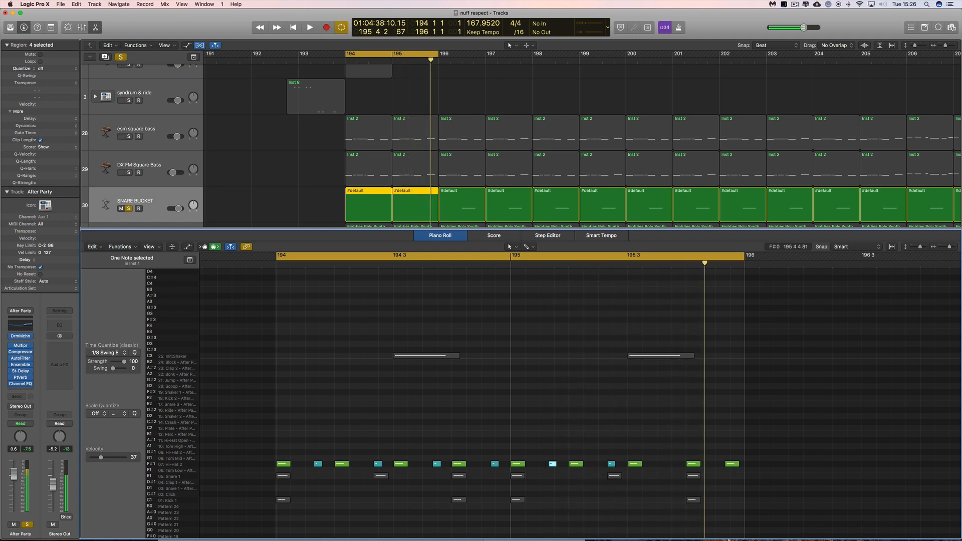
# Unmute the four Kick 1 notes across bars 194 and 195 with the Mute Tool, and return to the Pointer Tool.
pyautogui.moveTo(718, 494); pyautogui.dragTo(260, 516)
pyautogui.press('t')
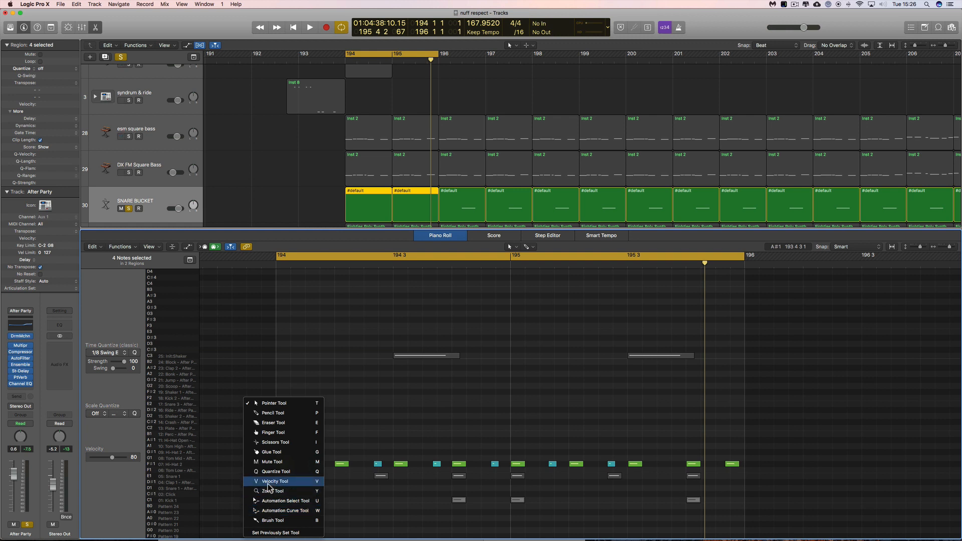
pyautogui.click(269, 462)
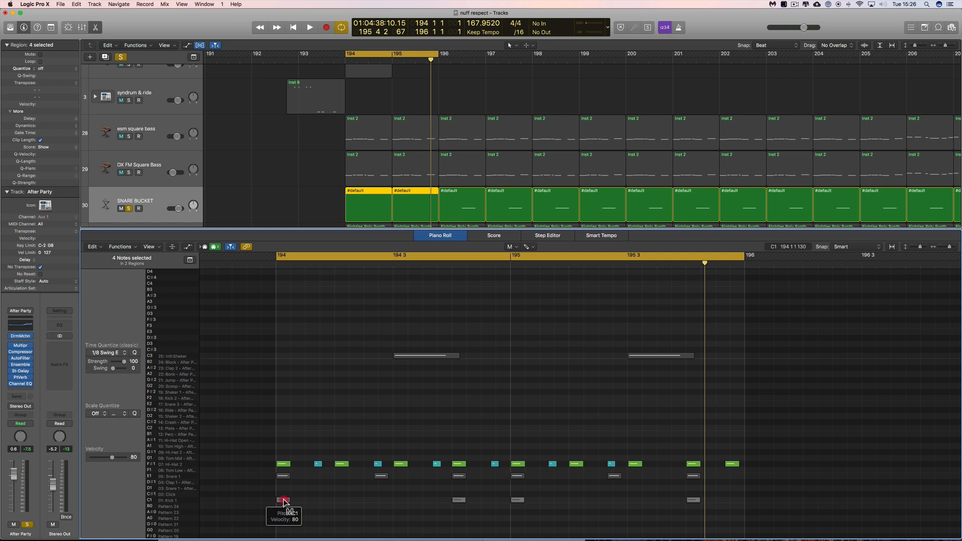
pyautogui.click(284, 501)
pyautogui.press('t')
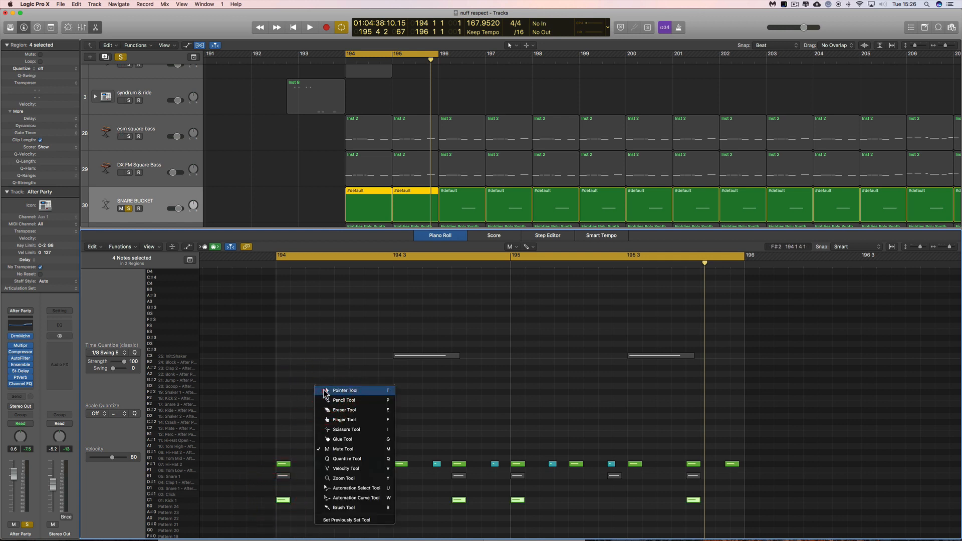
pyautogui.click(324, 391)
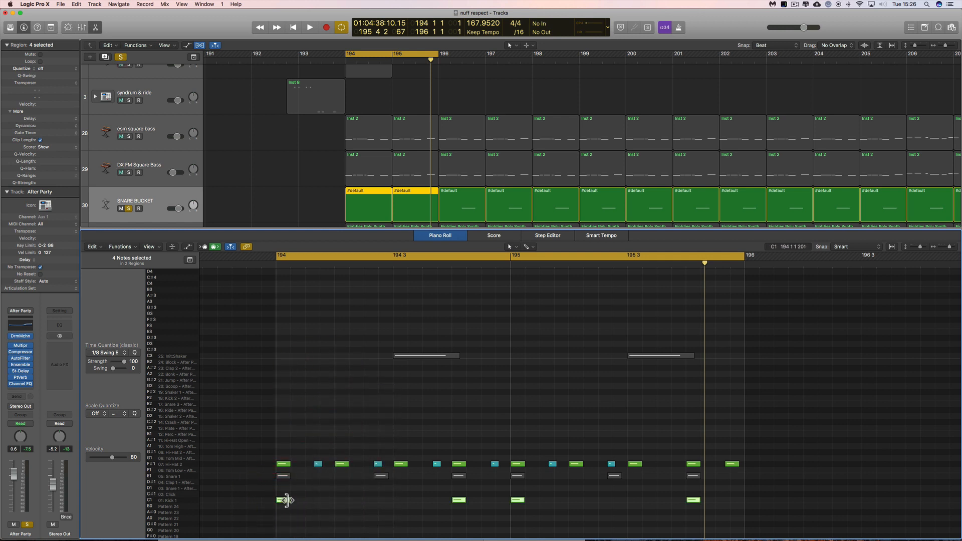
# Play the two-bar loop twice to hear the kick together with the hi-hats.
pyautogui.moveTo(286, 500)
pyautogui.press('space')
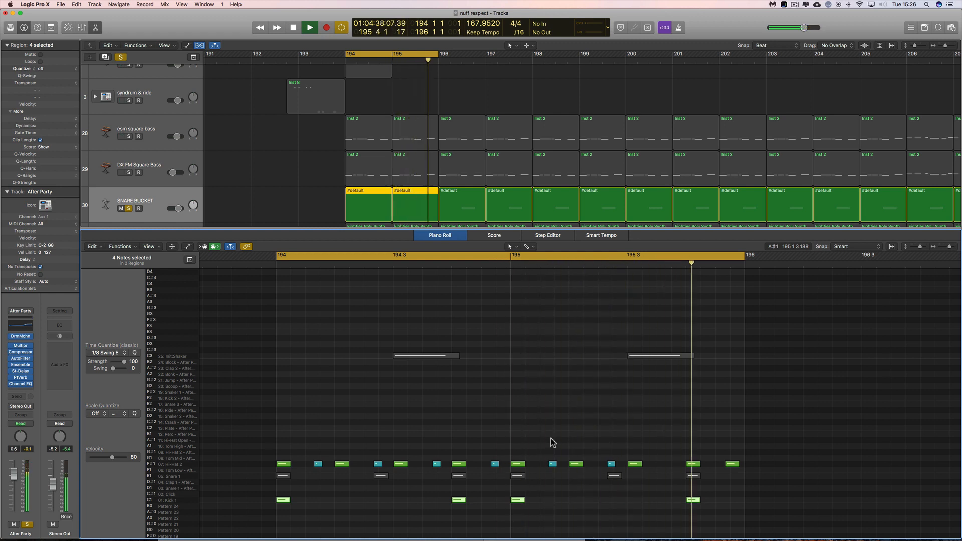
pyautogui.press('space')
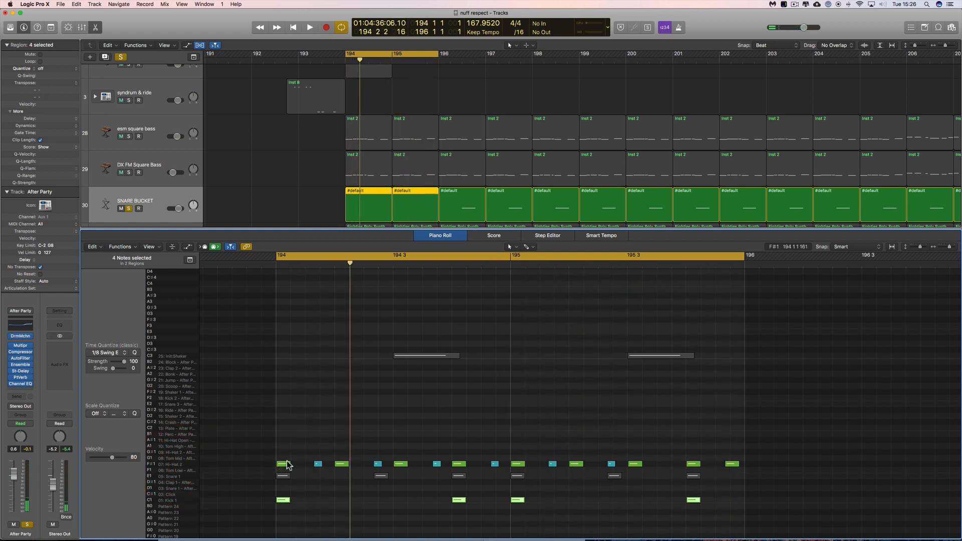
pyautogui.moveTo(284, 466)
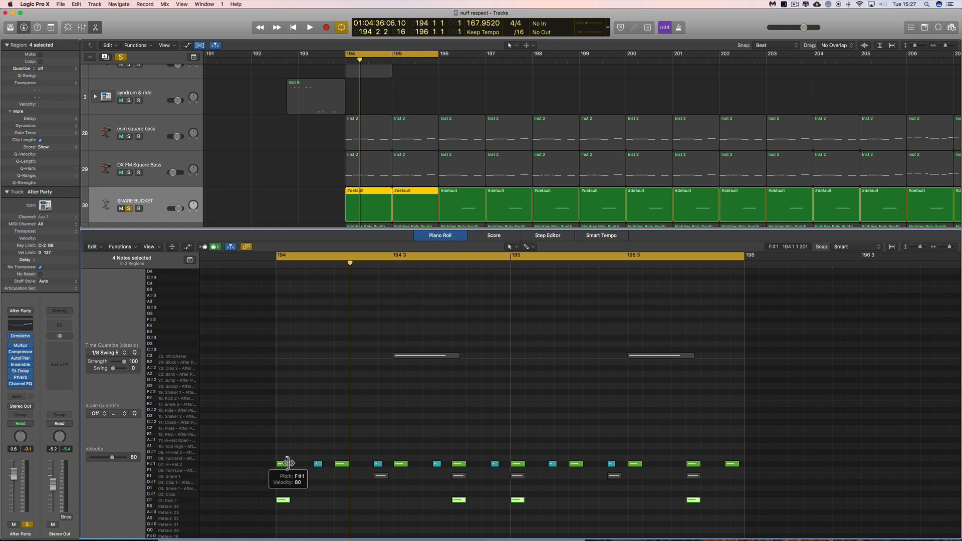
pyautogui.press('space')
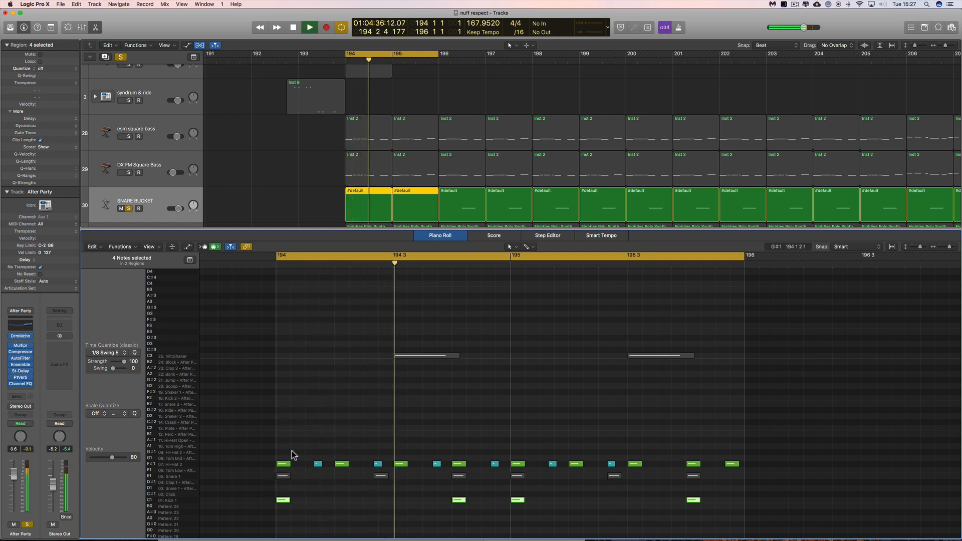
pyautogui.press('space')
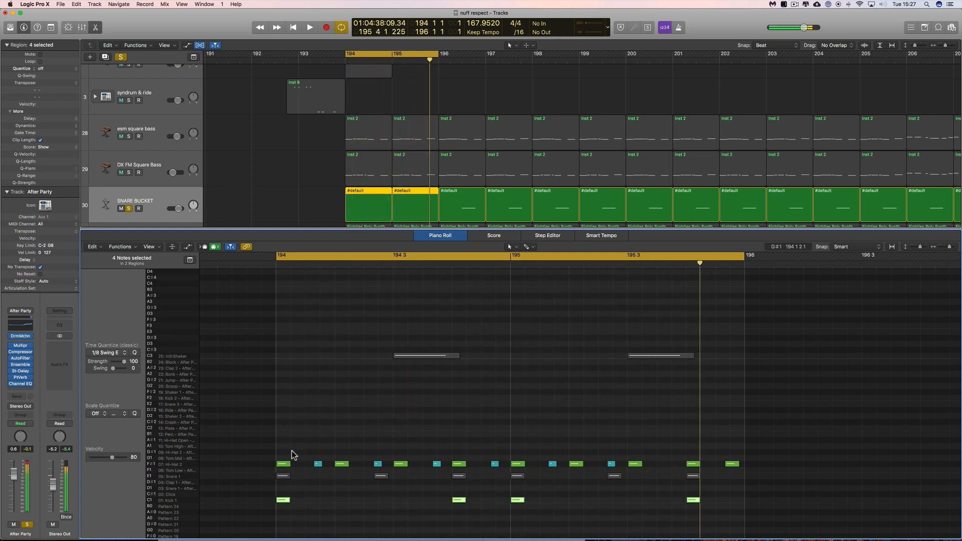
# Unmute the two long C3 Hit:Shaker notes with the Mute Tool and play the loop with them.
pyautogui.click(396, 335)
pyautogui.moveTo(396, 335); pyautogui.dragTo(658, 387)
pyautogui.rightClick(328, 303)
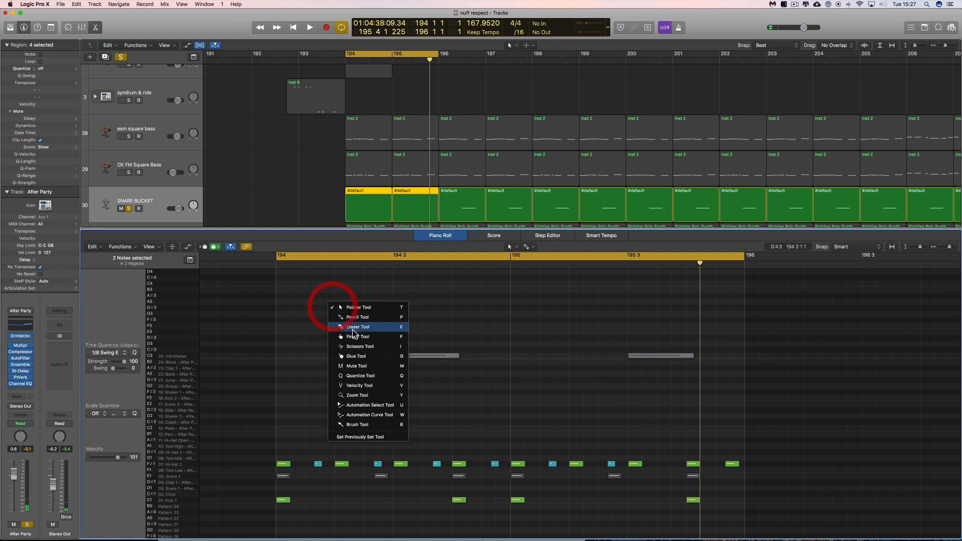
pyautogui.click(346, 366)
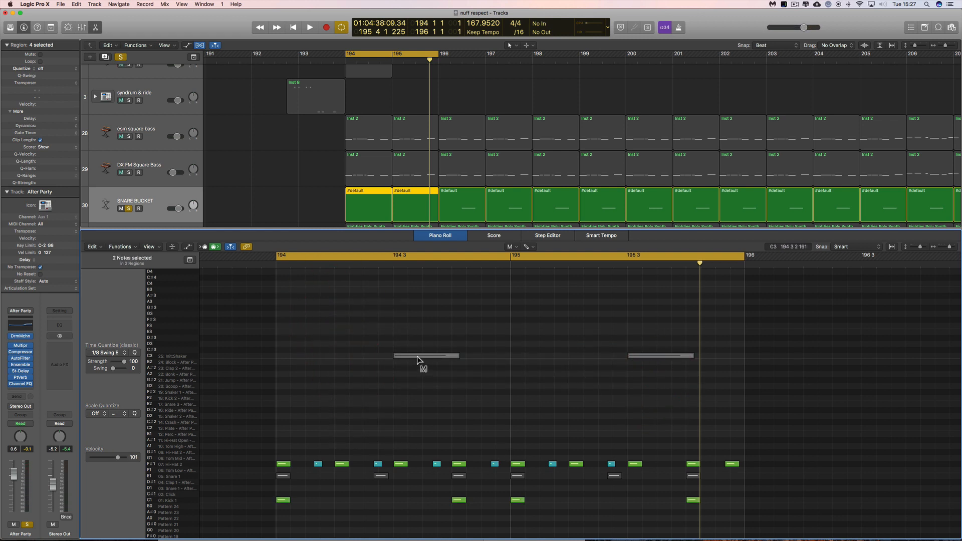
pyautogui.click(417, 359)
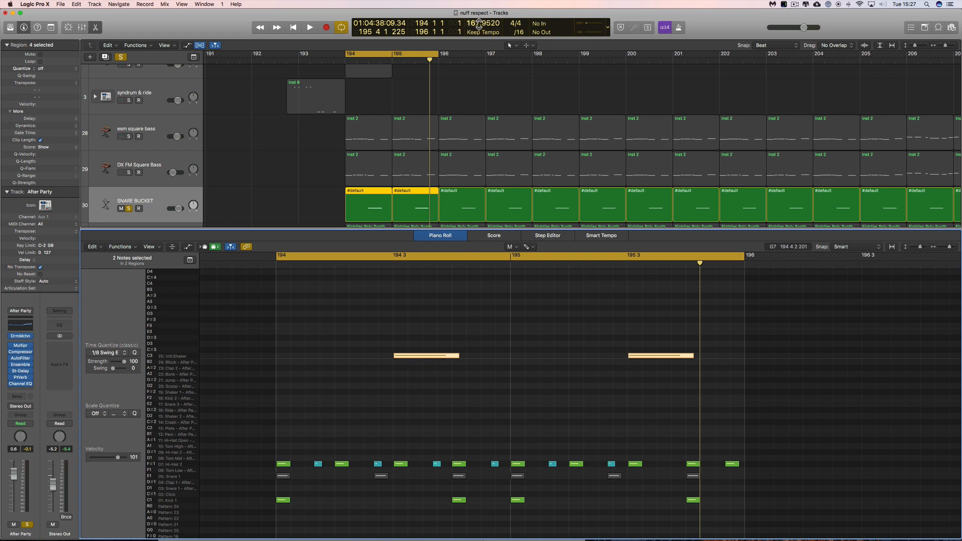
pyautogui.press('space')
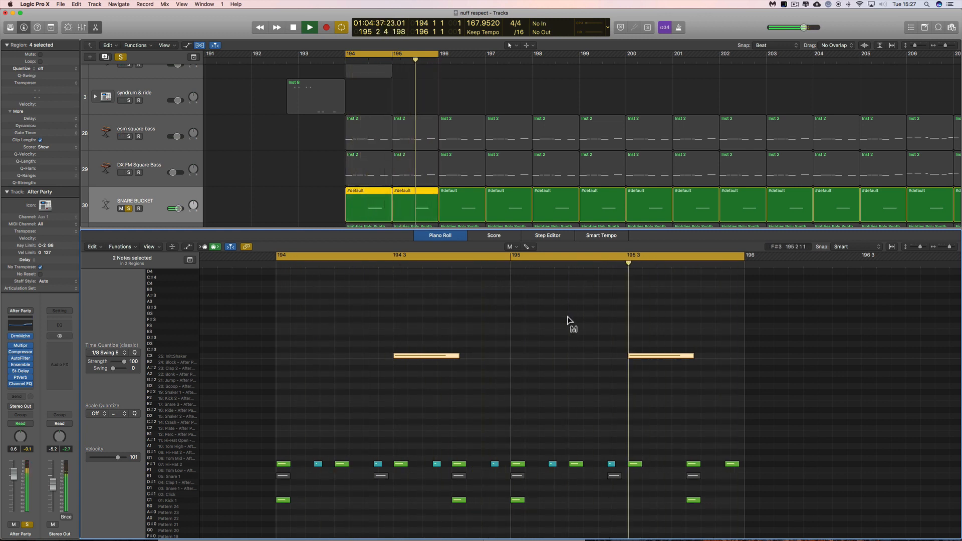
pyautogui.press('space')
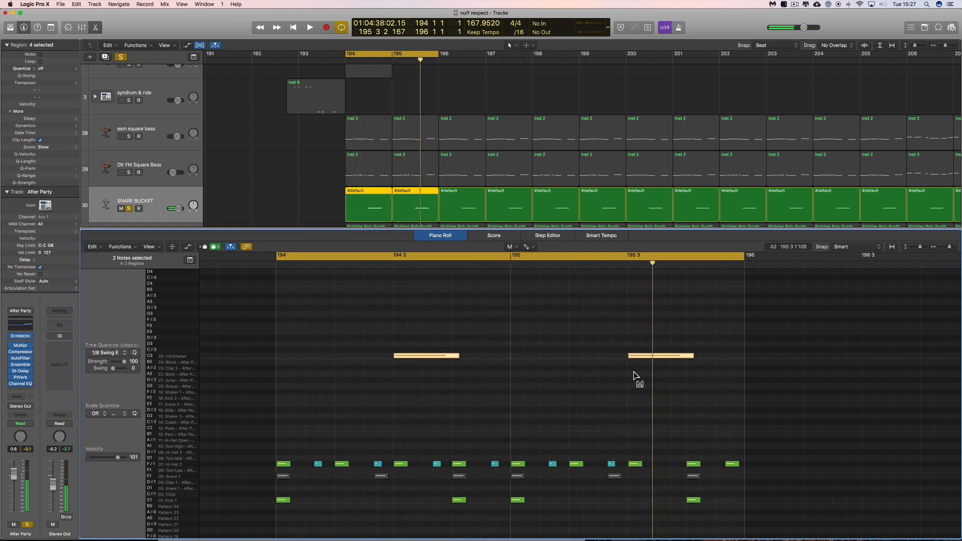
# Mute the two long C3 Hit:Shaker notes again.
pyautogui.rightClick(399, 297)
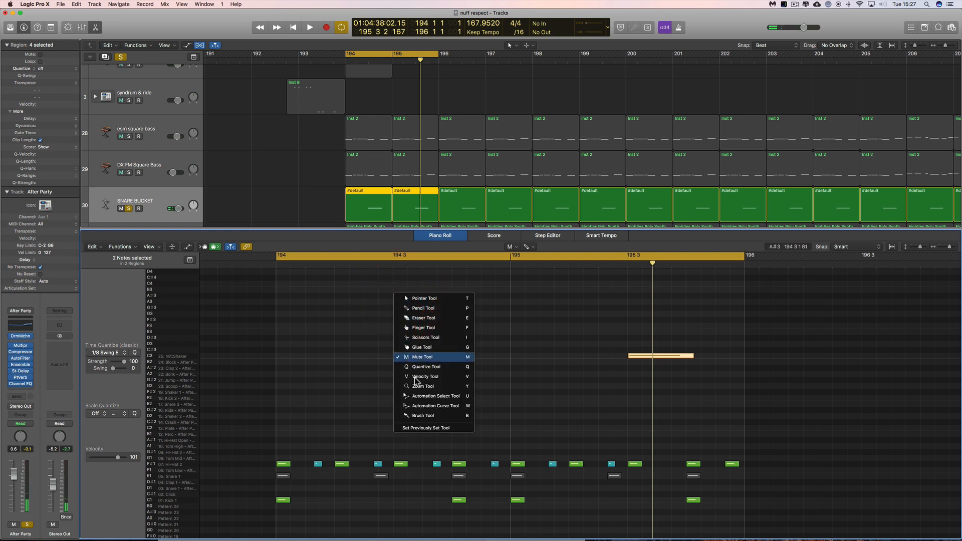
pyautogui.press('Escape')
pyautogui.click(369, 341)
pyautogui.moveTo(369, 342); pyautogui.dragTo(673, 394)
pyautogui.click(643, 356)
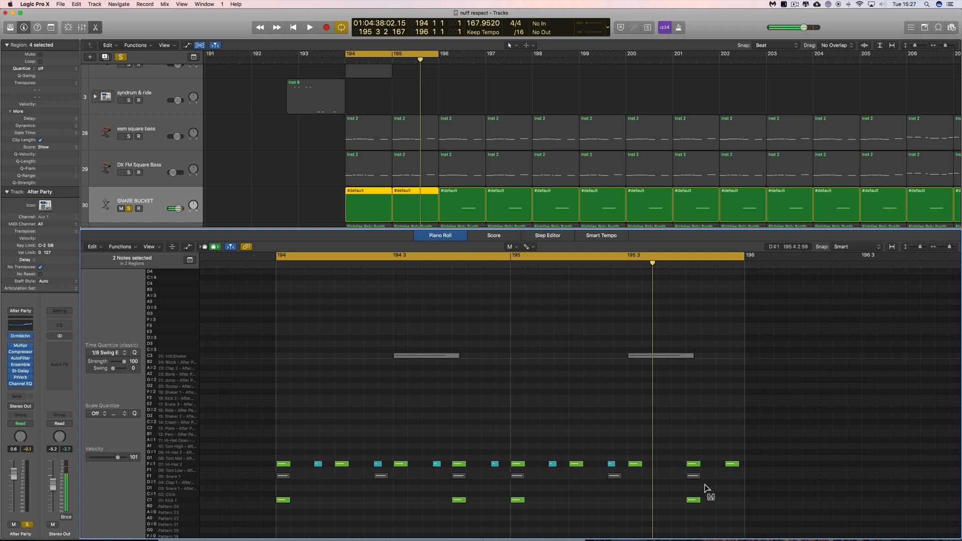
# Unmute the six Snare 1 notes, return to the Pointer Tool, and play the loop with kick, snare and hi-hats.
pyautogui.moveTo(712, 477); pyautogui.dragTo(284, 478)
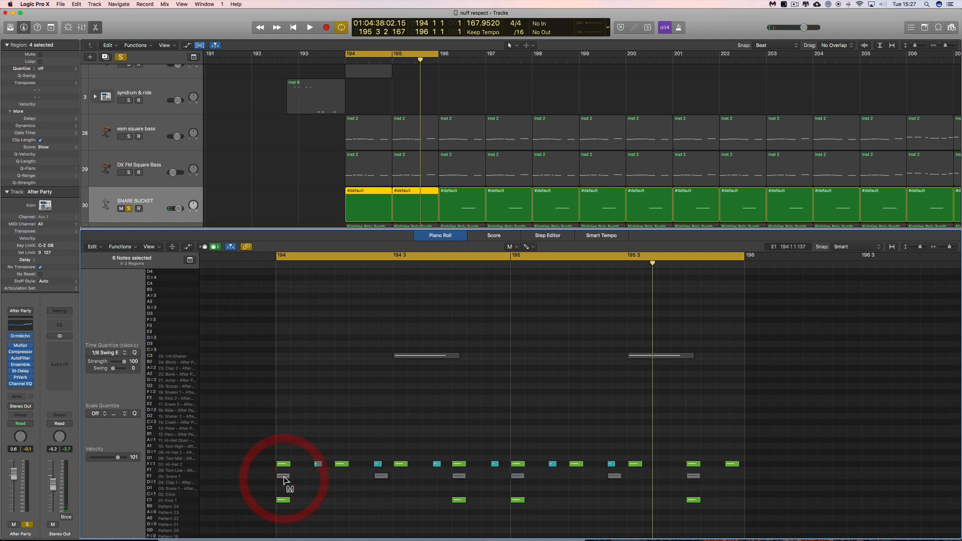
pyautogui.click(284, 478)
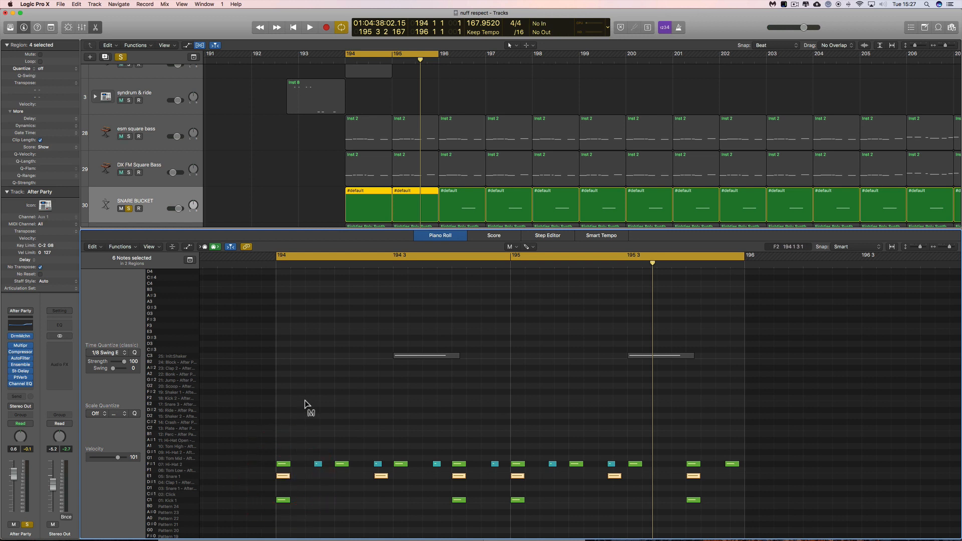
pyautogui.rightClick(317, 368)
pyautogui.click(320, 369)
pyautogui.press('space')
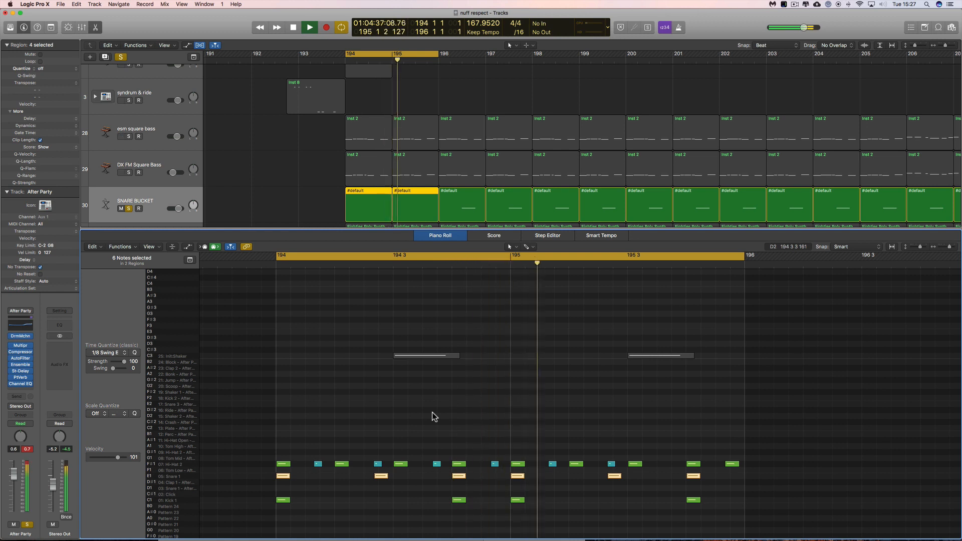
pyautogui.press('space')
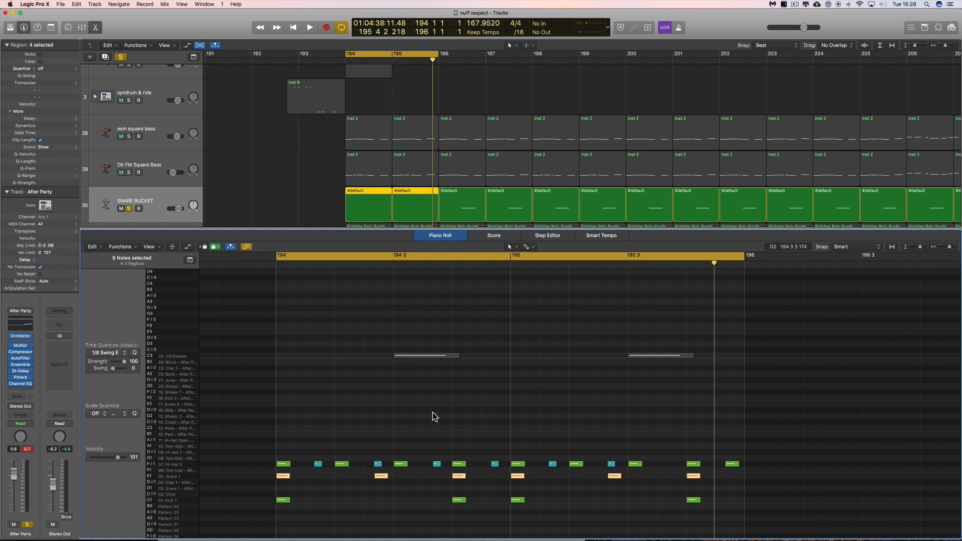
# Mute the four Kick 1 notes, play the loop with only snare and hi-hats, and return to the Pointer Tool.
pyautogui.moveTo(256, 491); pyautogui.dragTo(737, 521)
pyautogui.rightClick(618, 514)
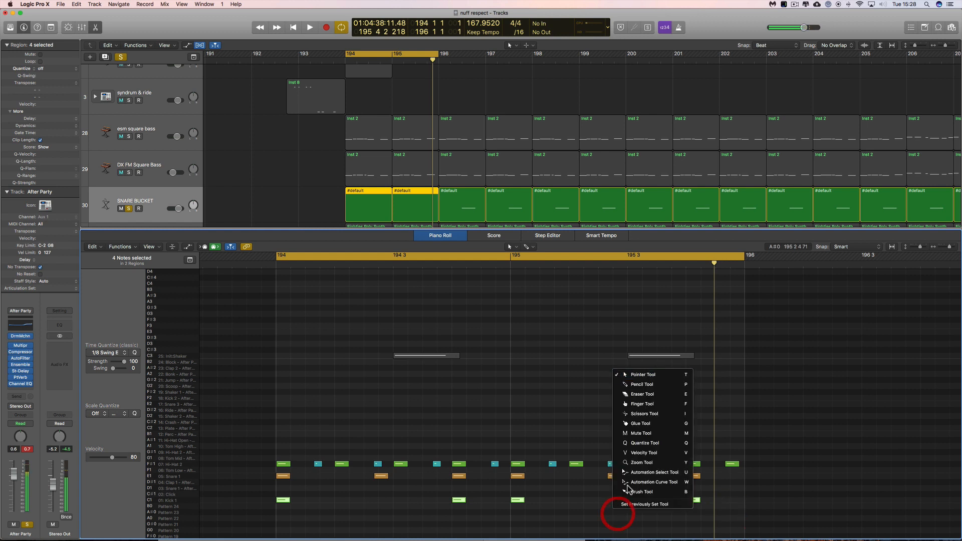
pyautogui.click(639, 433)
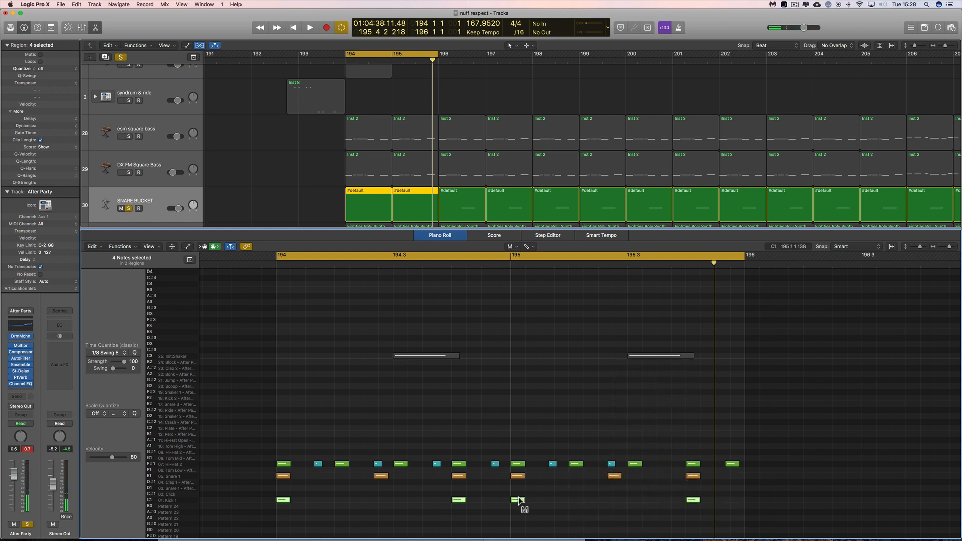
pyautogui.click(517, 500)
pyautogui.press('space')
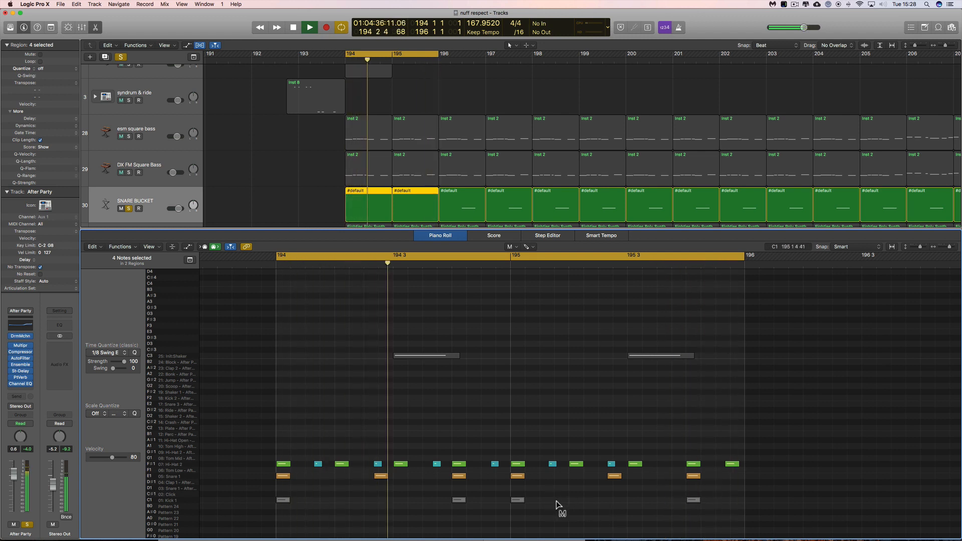
pyautogui.press('space')
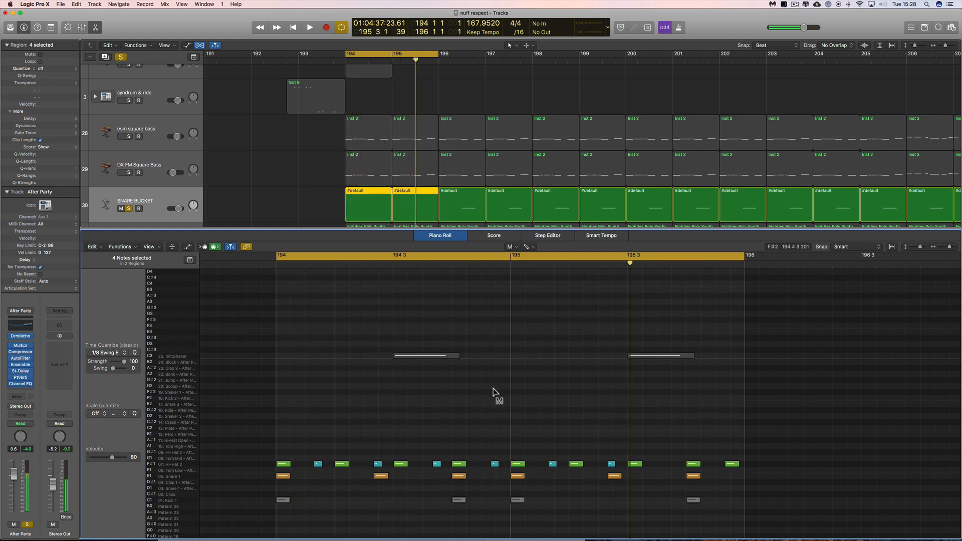
pyautogui.rightClick(494, 392)
pyautogui.click(500, 393)
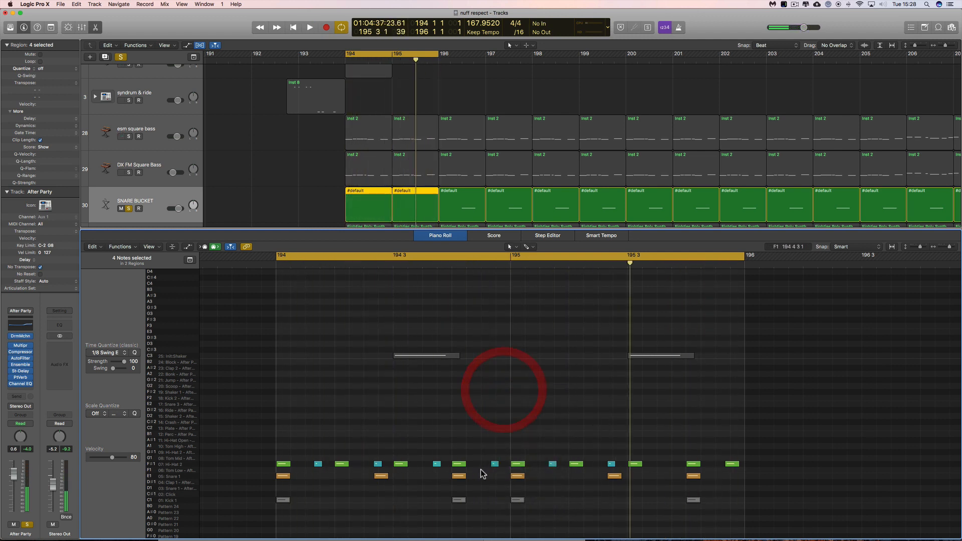
# Audition, one by one, the Snare 1 notes that fall at the same positions as the kick notes.
pyautogui.click(290, 484)
pyautogui.moveTo(287, 480)
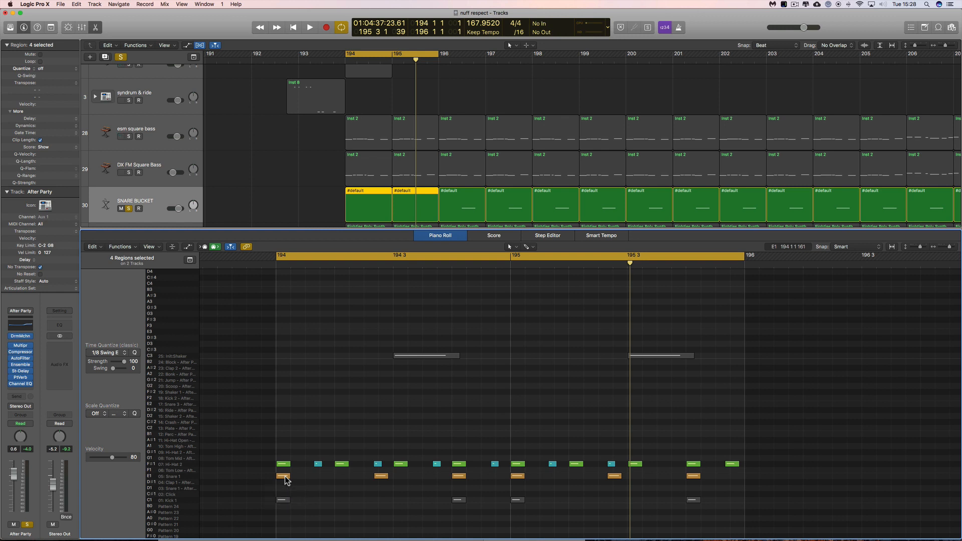
pyautogui.click(286, 479)
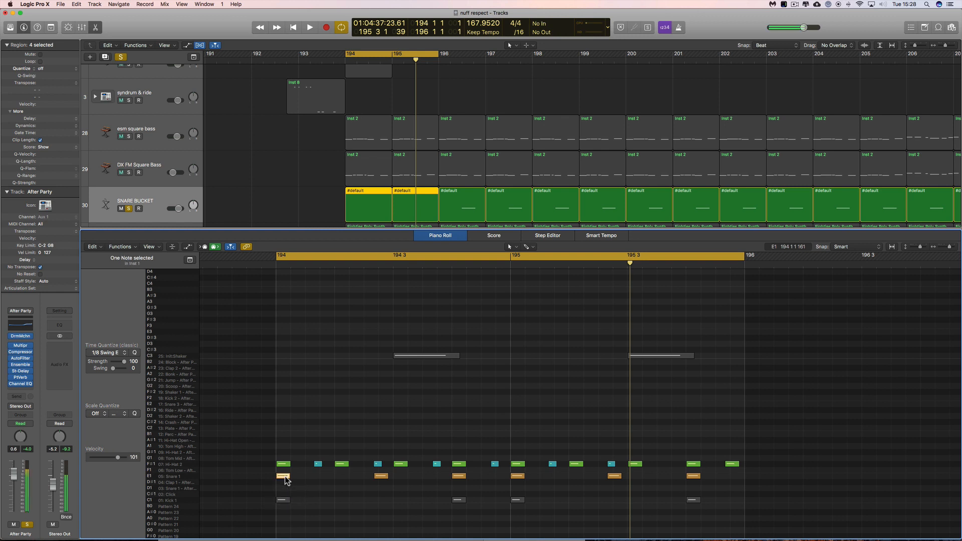
pyautogui.click(459, 477)
pyautogui.click(518, 477)
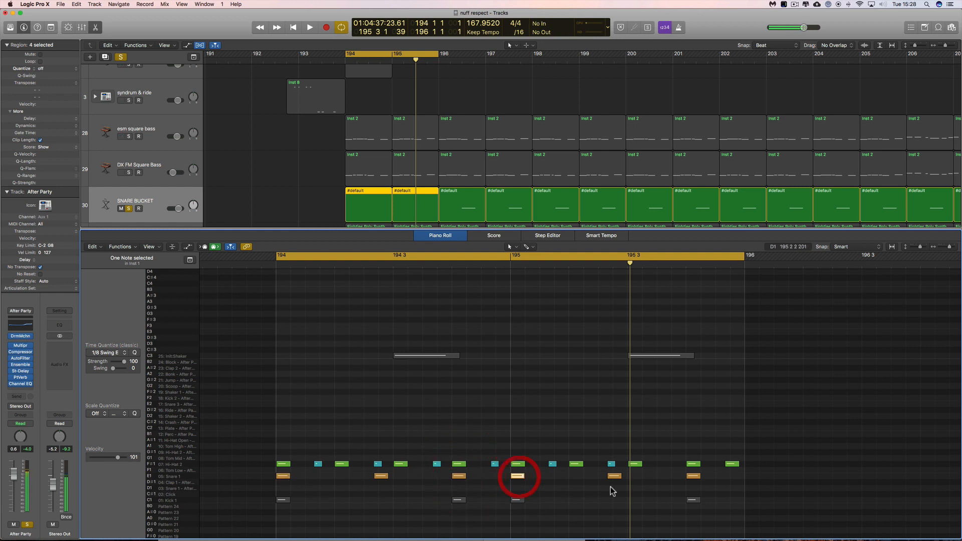
pyautogui.click(692, 477)
# Try shifting the off-beat Snare 1 notes in both bars slightly earlier, and undo the move.
pyautogui.moveTo(381, 477); pyautogui.dragTo(377, 476)
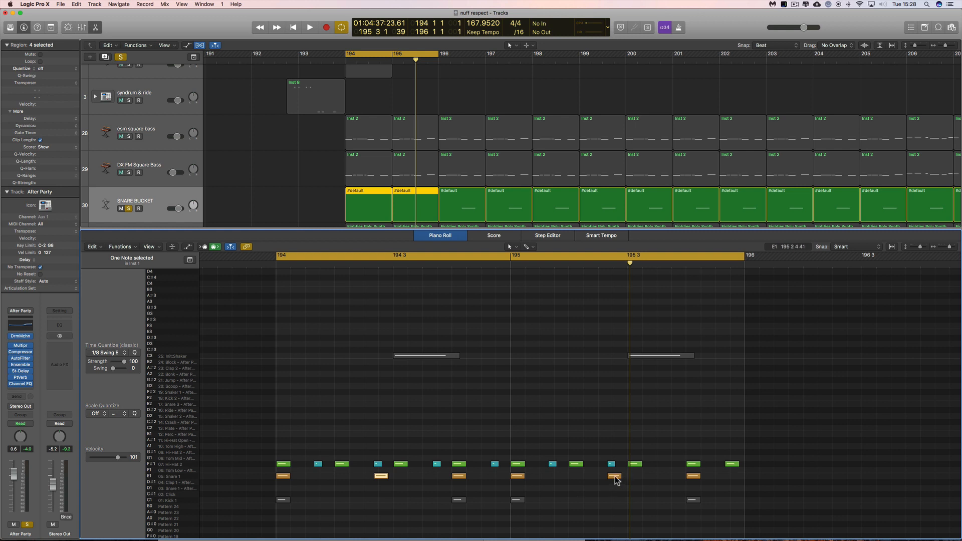
pyautogui.moveTo(615, 477); pyautogui.dragTo(604, 478)
pyautogui.press('super+z')
# Play the snare and hi-hat loop, and unmute the four Kick 1 notes in both bars with the Mute Tool.
pyautogui.press('space')
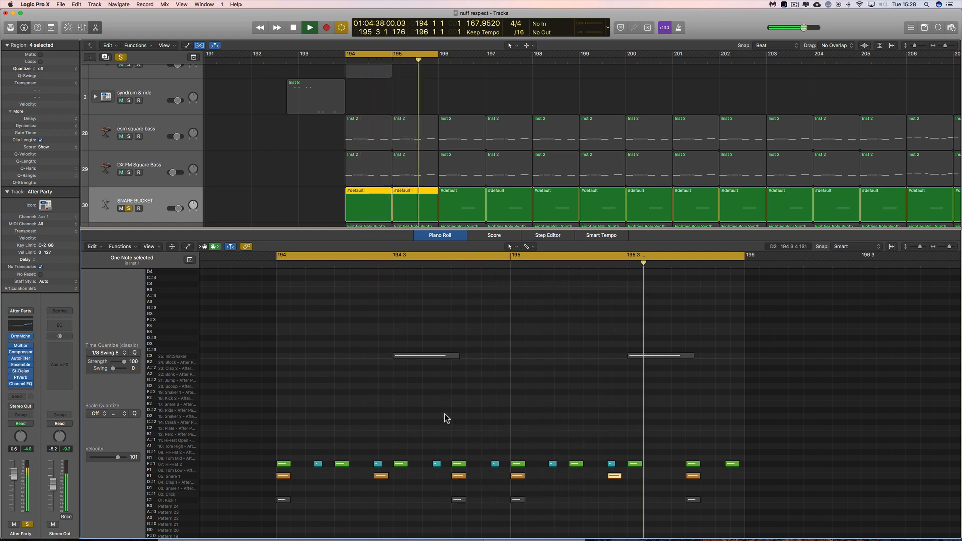
pyautogui.press('space')
pyautogui.moveTo(716, 497); pyautogui.dragTo(219, 518)
pyautogui.rightClick(322, 379)
pyautogui.click(346, 442)
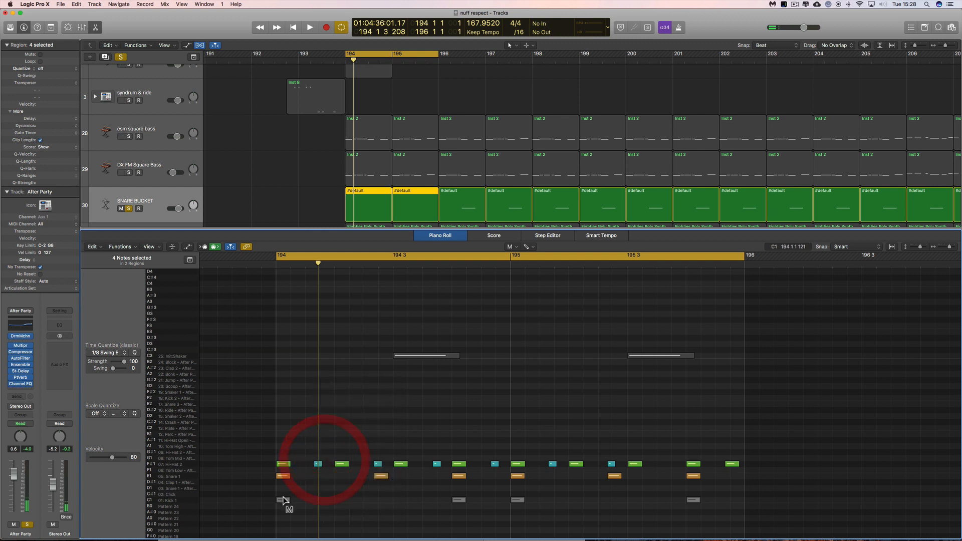
pyautogui.click(283, 502)
# Unmute both long C3 Hit:Shaker notes and switch back to the Pointer Tool.
pyautogui.moveTo(380, 329); pyautogui.dragTo(673, 359)
pyautogui.click(673, 358)
pyautogui.rightClick(453, 288)
pyautogui.click(454, 291)
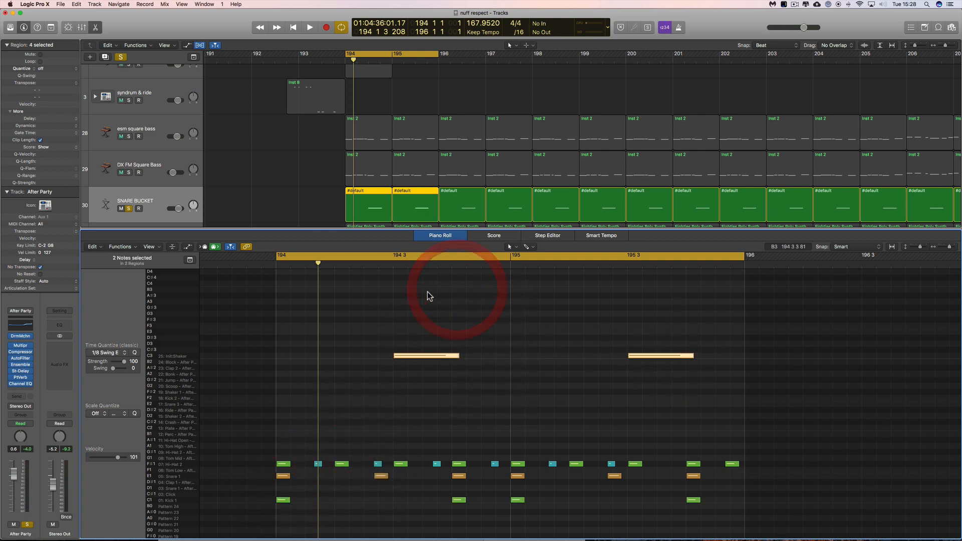
# Play the complete drum pattern, return the playhead to the start of bar 194, and deselect the notes.
pyautogui.press('space')
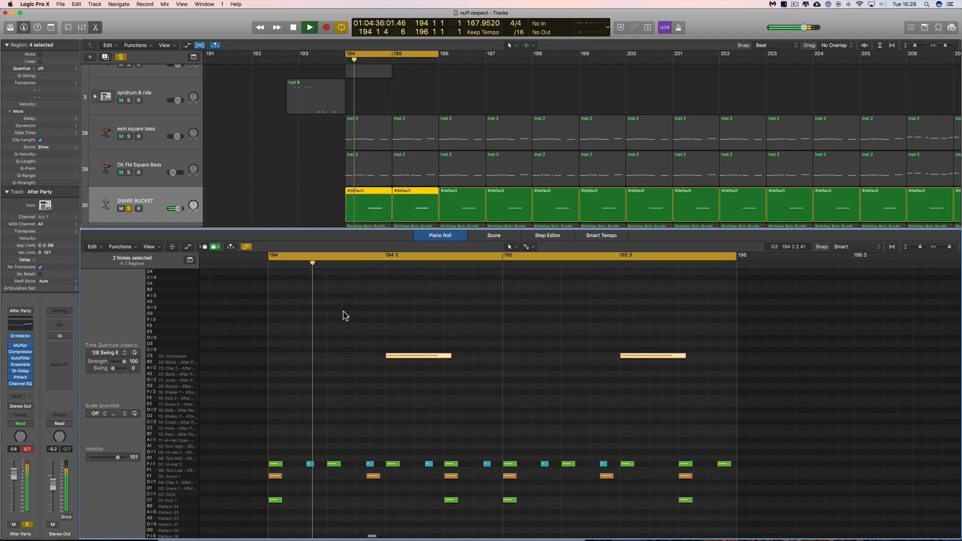
pyautogui.press('space')
pyautogui.rightClick(299, 290)
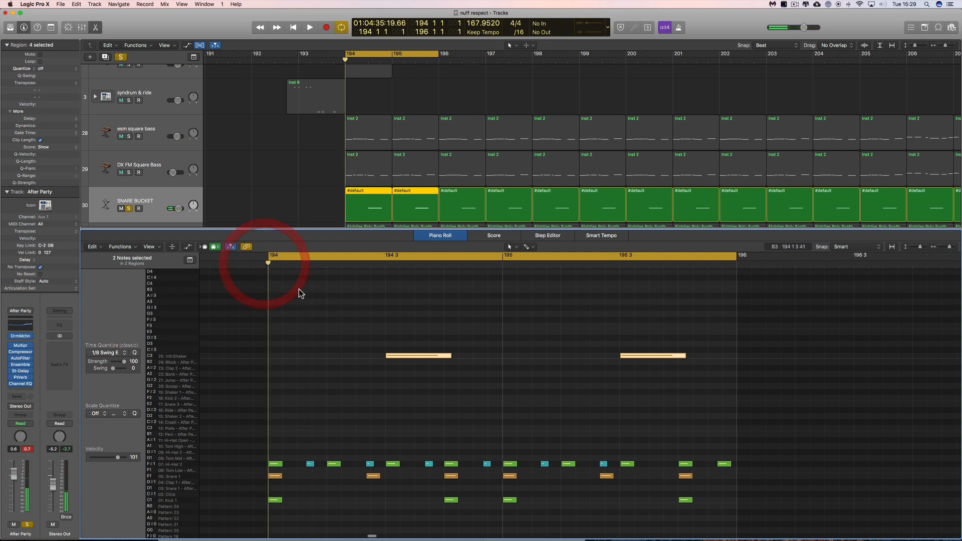
pyautogui.click(312, 291)
pyautogui.click(369, 313)
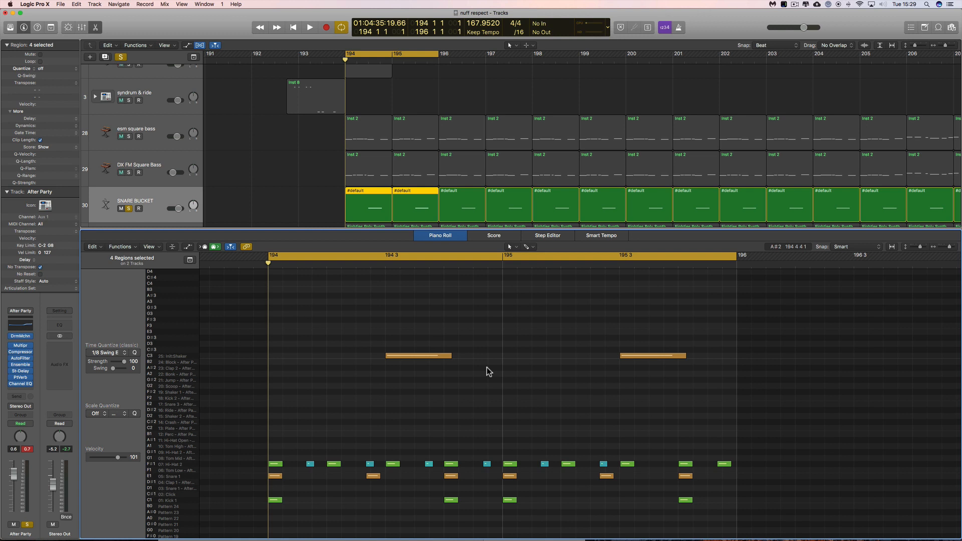
# Open Drum Machine Designer for the After Party track and audition the Kick 2 pad and the Kick 1 Video Star pad.
pyautogui.click(23, 337)
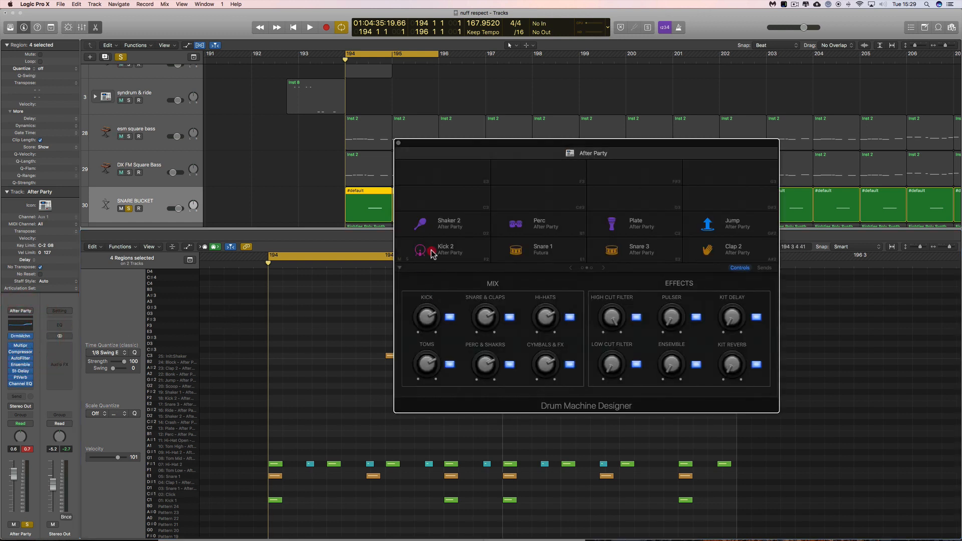
pyautogui.click(432, 253)
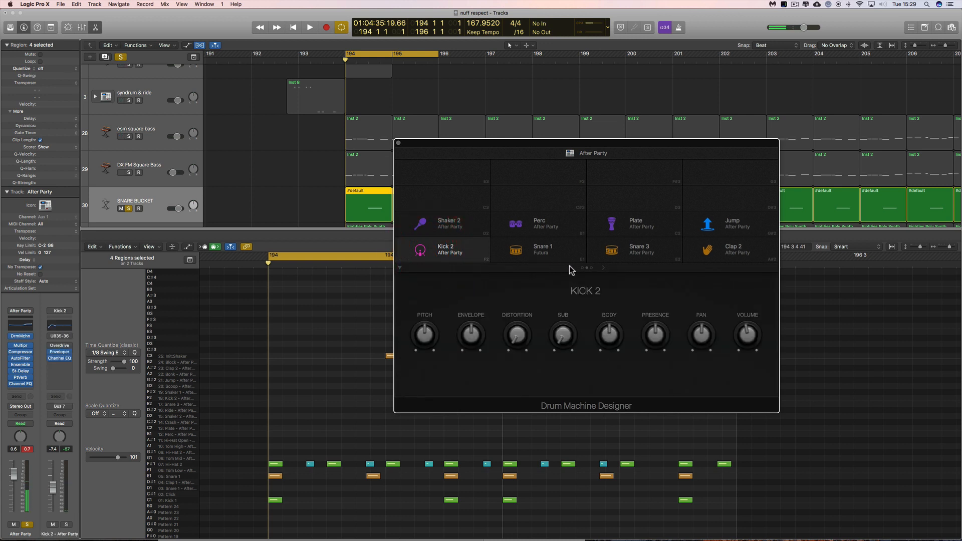
pyautogui.click(570, 268)
pyautogui.click(455, 256)
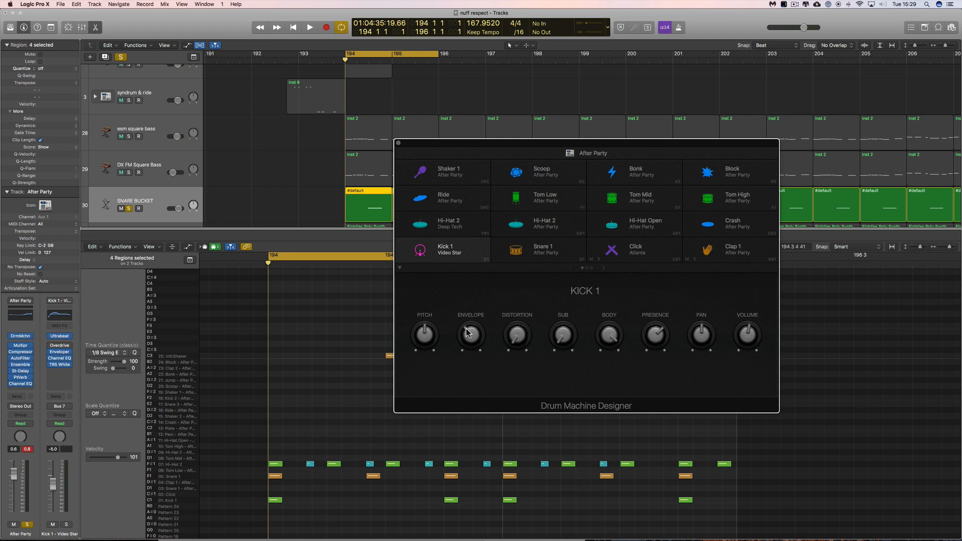
pyautogui.click(433, 258)
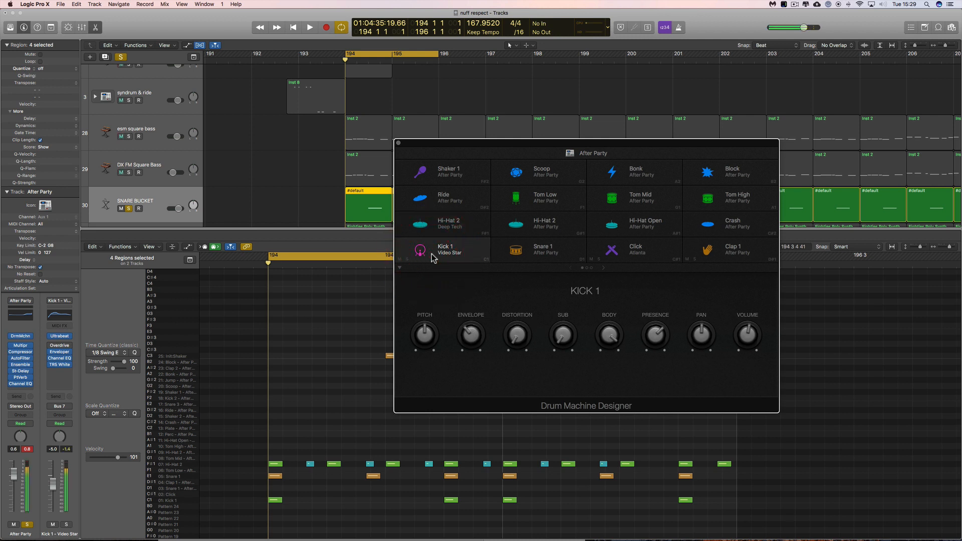
# Audition the Hi-Hat 2 Deep Tech pad several times.
pyautogui.click(428, 226)
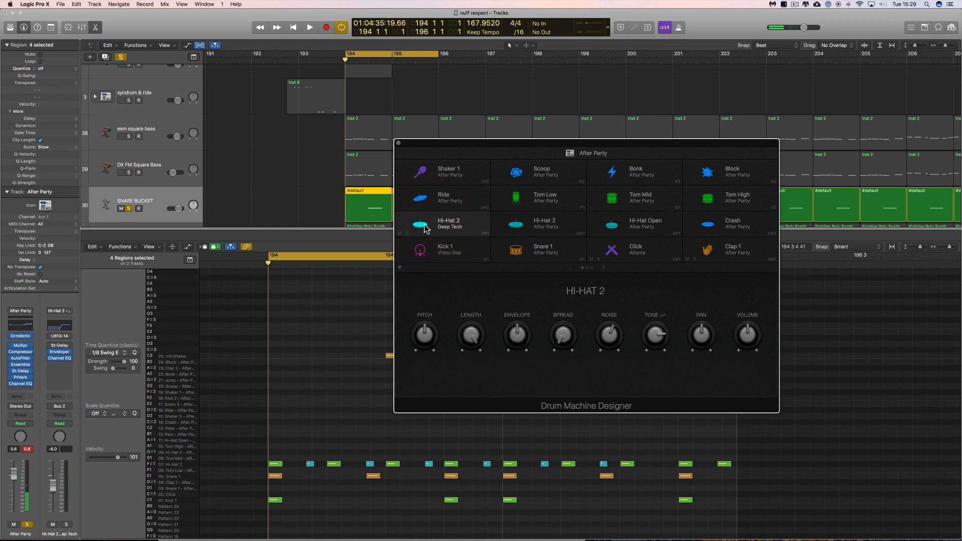
pyautogui.click(424, 225)
pyautogui.click(424, 225)
pyautogui.click(424, 226)
pyautogui.click(420, 228)
# Audition the Snare 1 Futura pad repeatedly on the second pad page, and return to the first page.
pyautogui.click(604, 268)
pyautogui.click(522, 254)
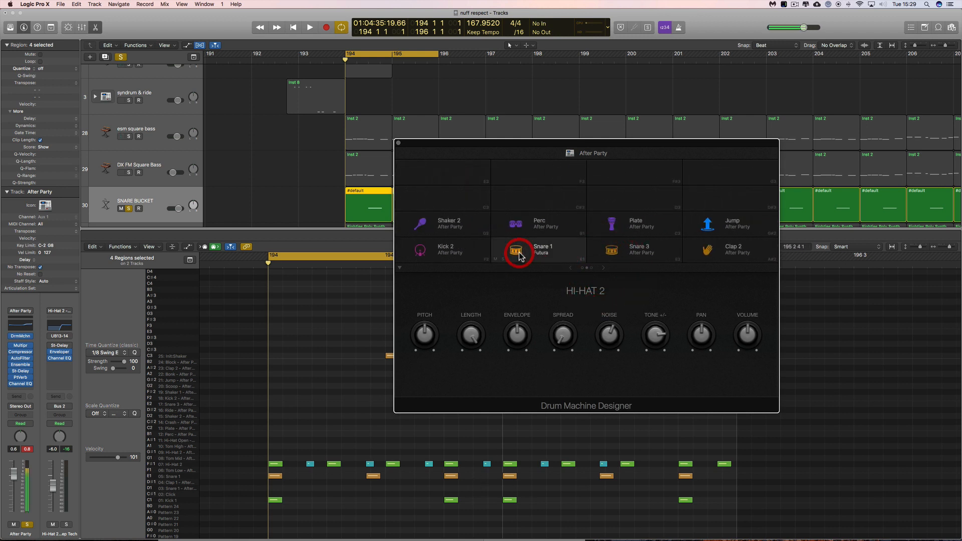
pyautogui.click(518, 254)
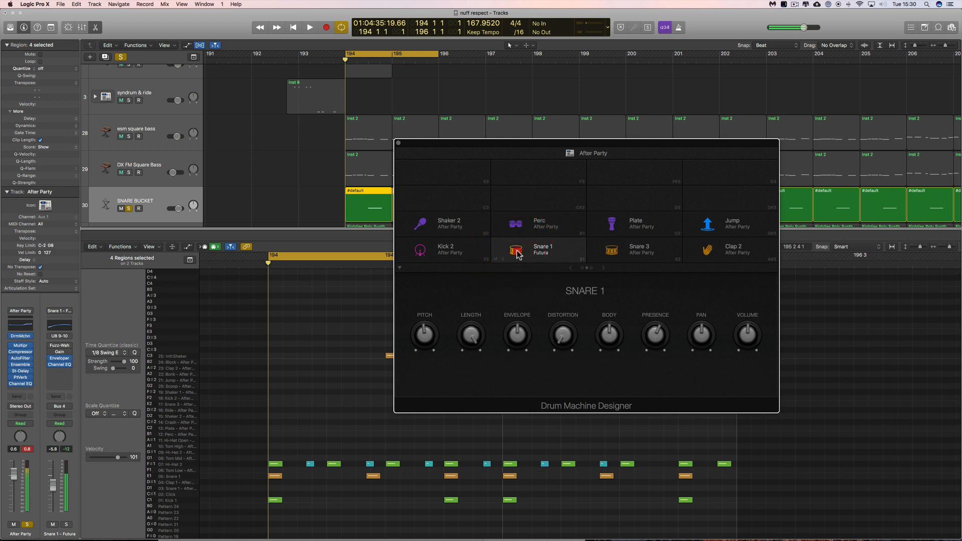
pyautogui.click(518, 255)
pyautogui.click(517, 254)
pyautogui.click(518, 255)
pyautogui.click(518, 255)
pyautogui.click(518, 254)
pyautogui.click(517, 255)
pyautogui.click(517, 255)
pyautogui.click(571, 268)
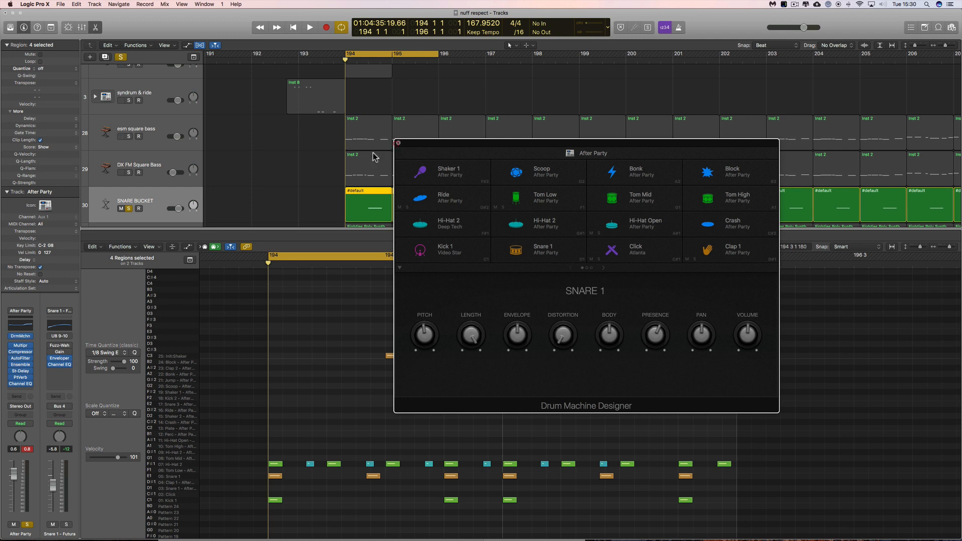
# Close Drum Machine Designer and the Piano Roll, and deselect all regions in the Tracks area.
pyautogui.click(398, 143)
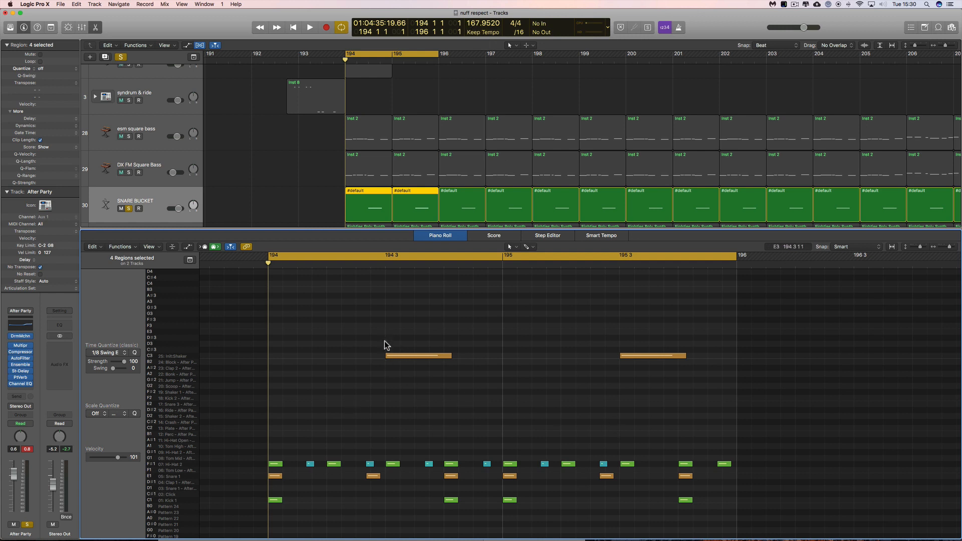
pyautogui.click(96, 27)
pyautogui.click(265, 228)
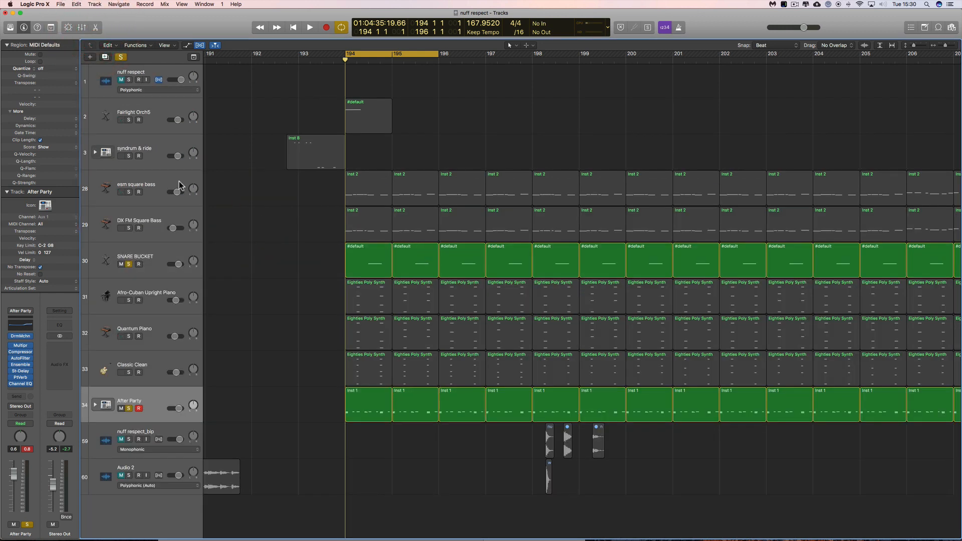
# Select the esm square bass and DX FM Square Bass tracks, and turn off solo on SNARE BUCKET and After Party.
pyautogui.click(161, 184)
pyautogui.keyDown('shift'); pyautogui.click(155, 217); pyautogui.keyUp('shift')
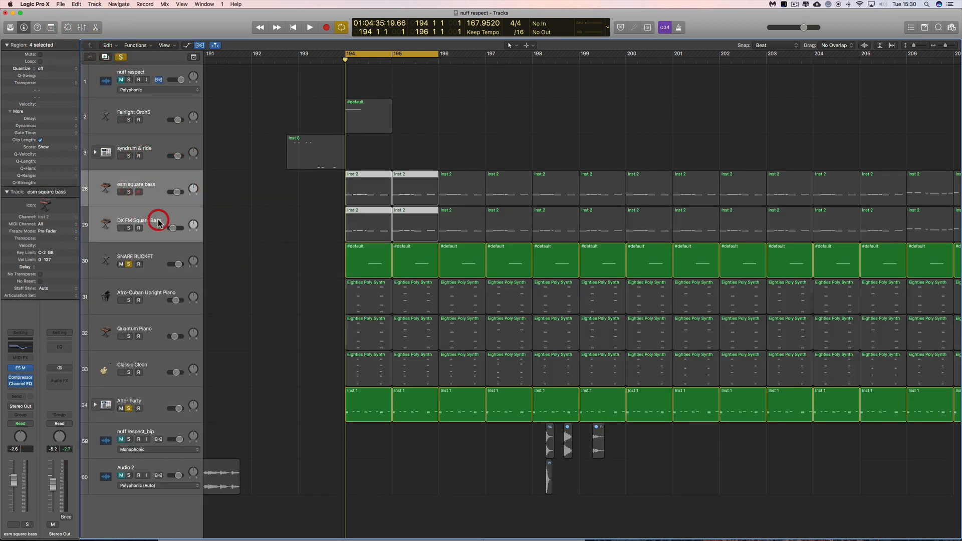
pyautogui.click(129, 265)
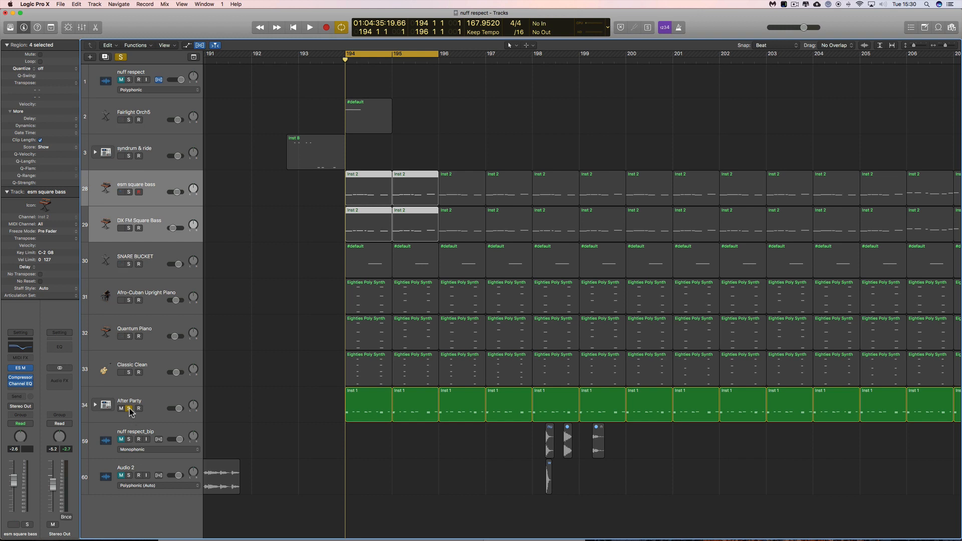
pyautogui.click(129, 408)
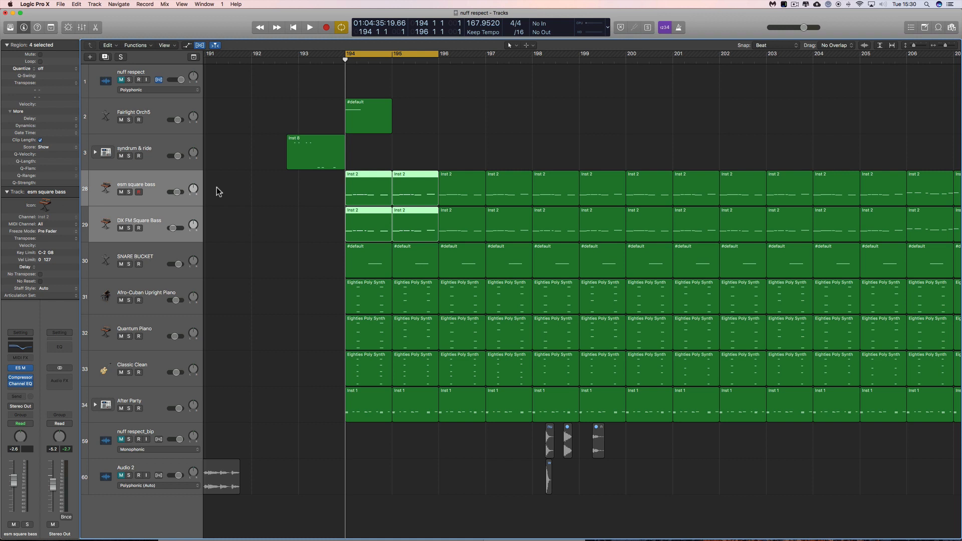
# Open the ES M synth of the esm square bass track, solo that track, and start playback.
pyautogui.click(148, 185)
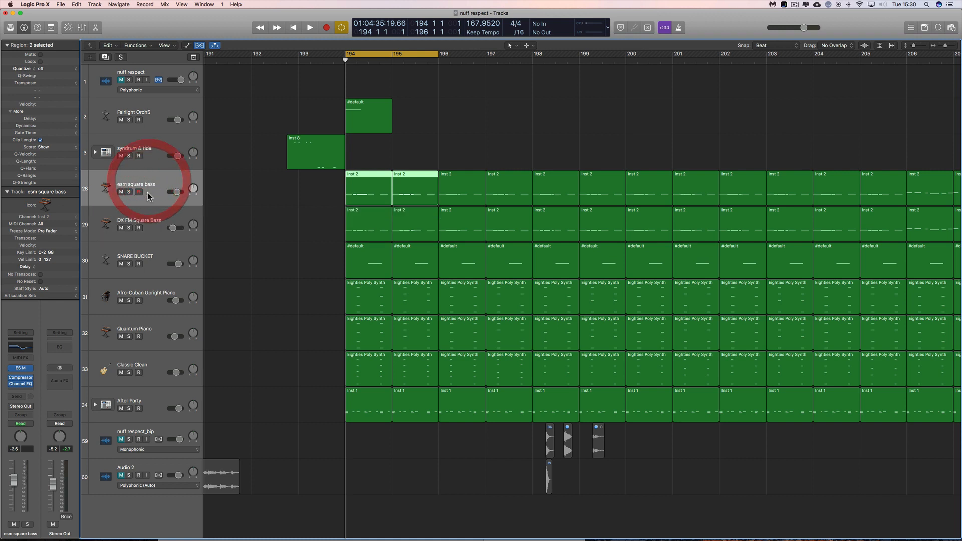
pyautogui.click(21, 369)
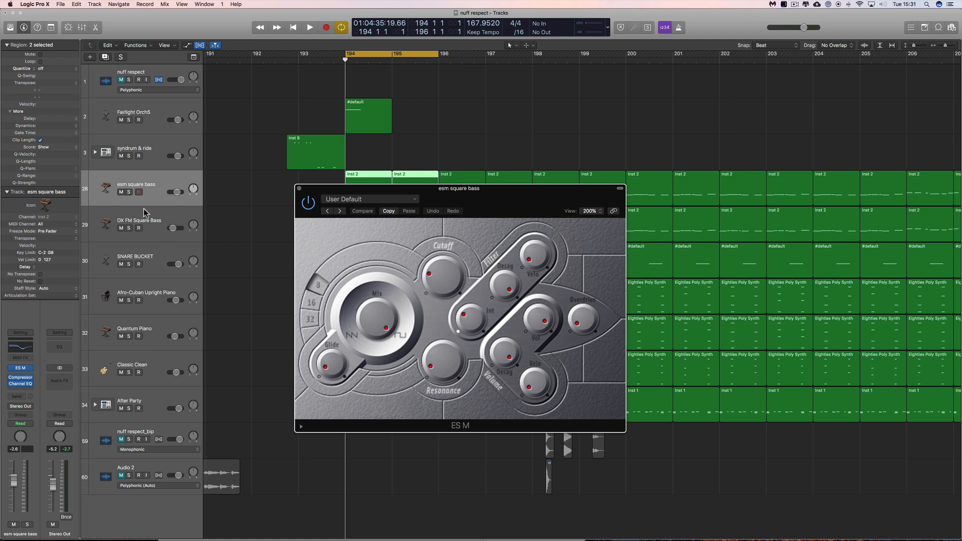
pyautogui.click(129, 192)
pyautogui.press('space')
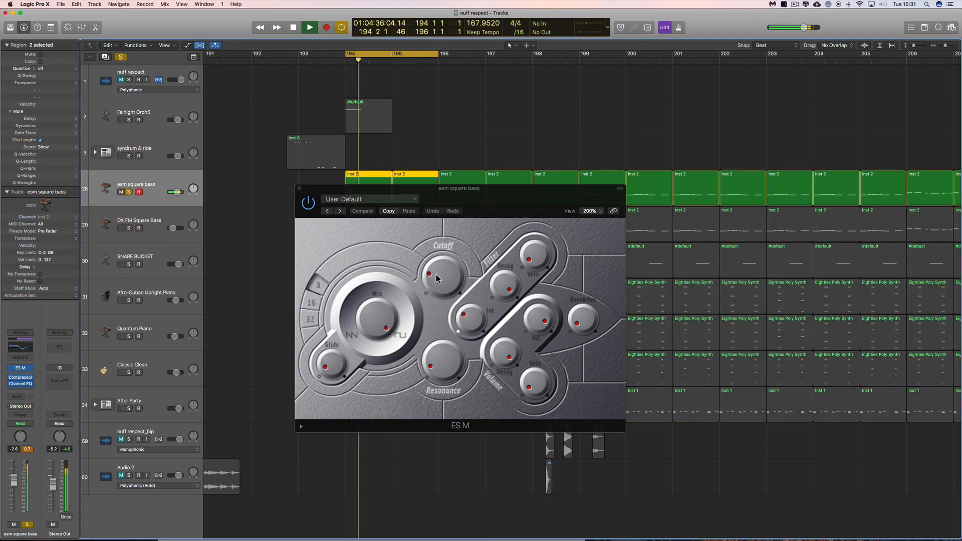
# Sweep the ES M Cutoff knob during playback and audition the soloed bass loop.
pyautogui.moveTo(430, 264); pyautogui.dragTo(437, 283)
pyautogui.press('space')
pyautogui.press('space')
pyautogui.press('space')
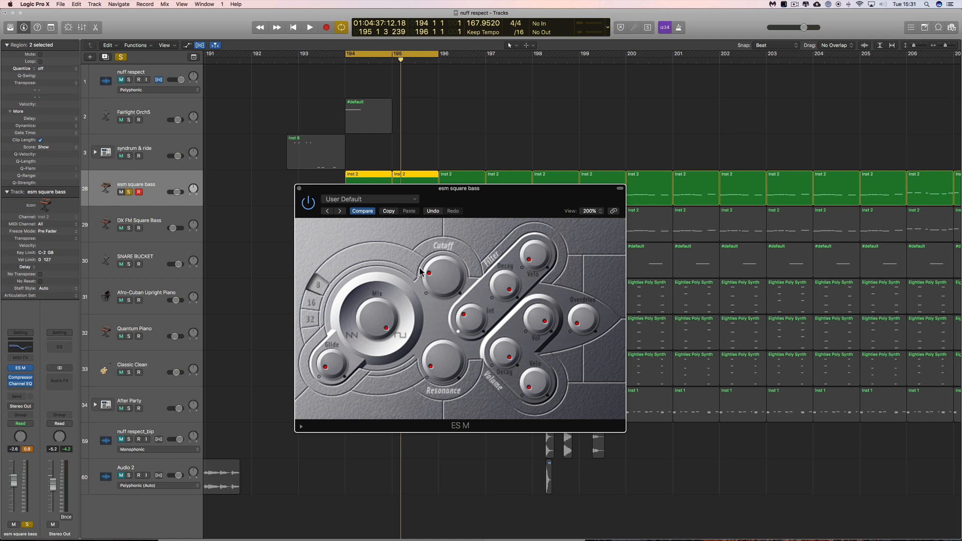
pyautogui.press('space')
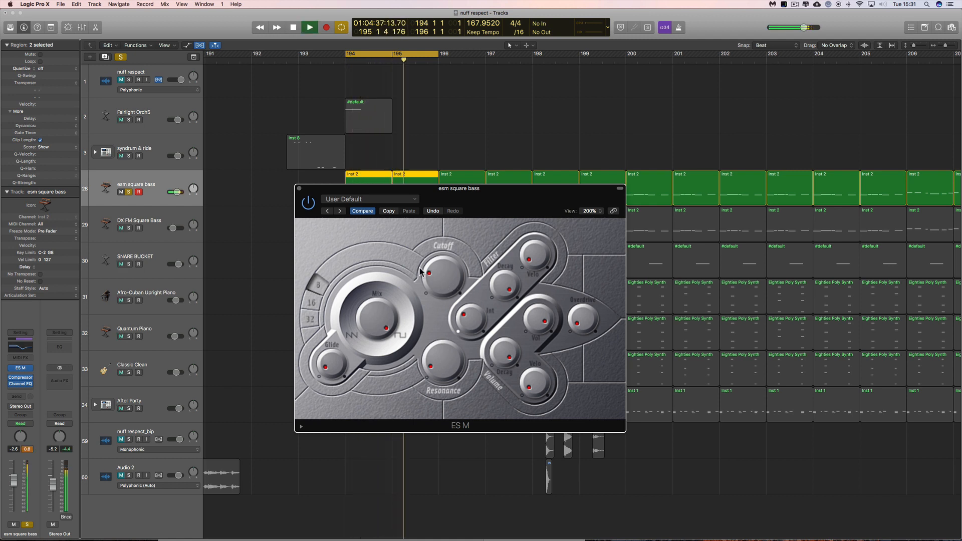
pyautogui.press('space')
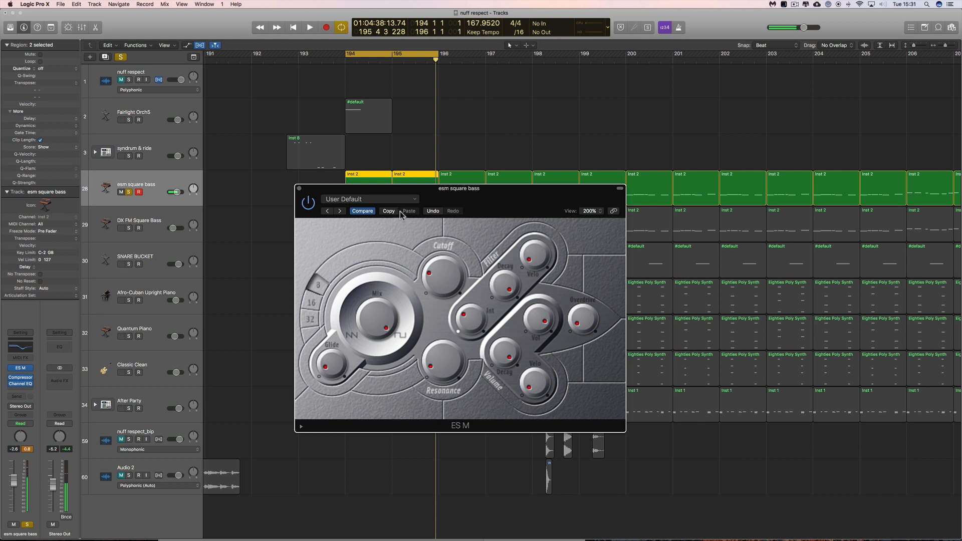
# Inspect the esm square bass track's Channel EQ curve, and close both the EQ and ES M windows.
pyautogui.moveTo(405, 193); pyautogui.dragTo(420, 256)
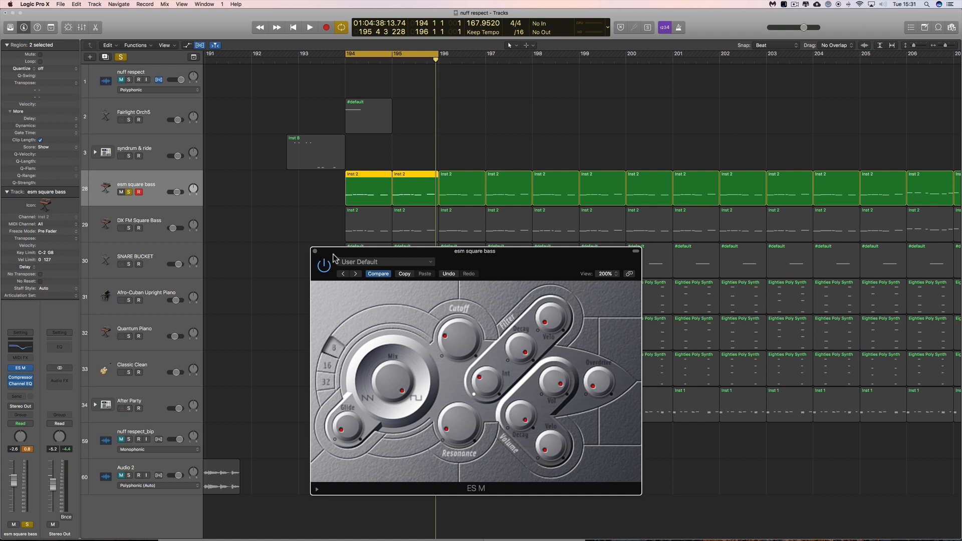
pyautogui.click(23, 345)
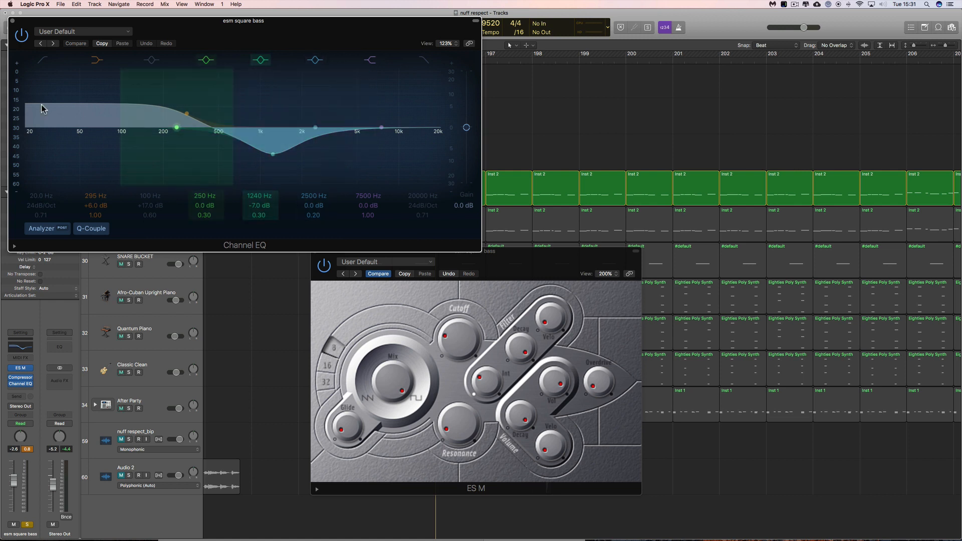
pyautogui.click(13, 20)
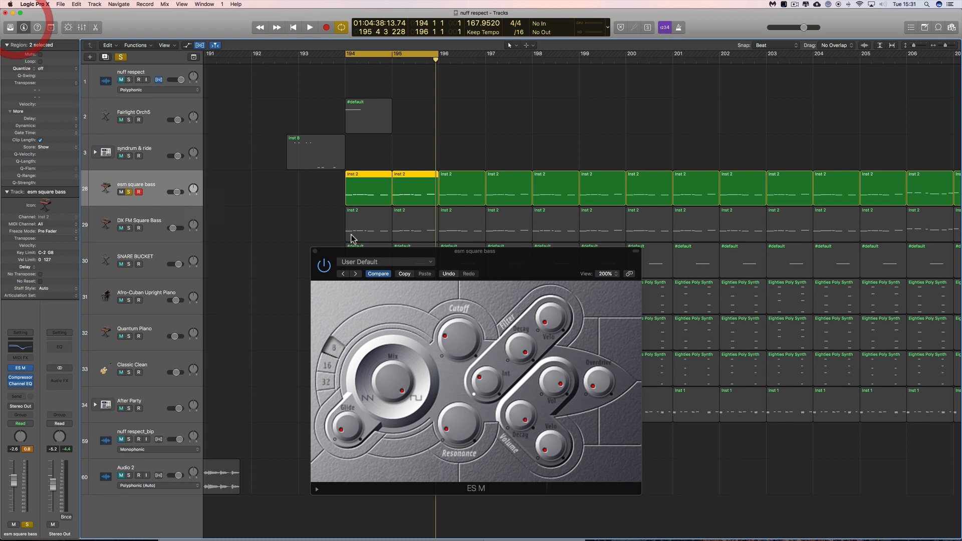
pyautogui.click(315, 251)
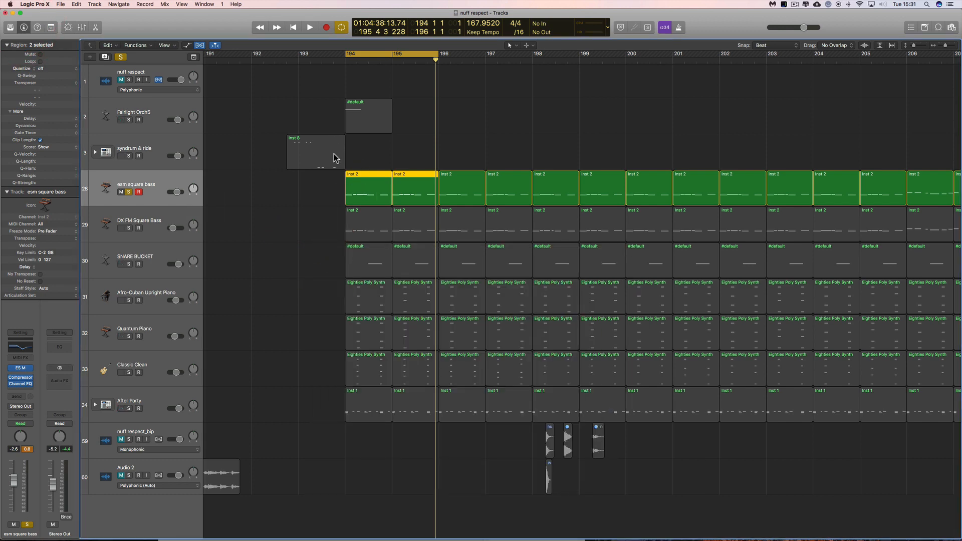
# Show the bass regions in the Piano Roll and play the two-bar bass line from just before bar 194.
pyautogui.click(96, 27)
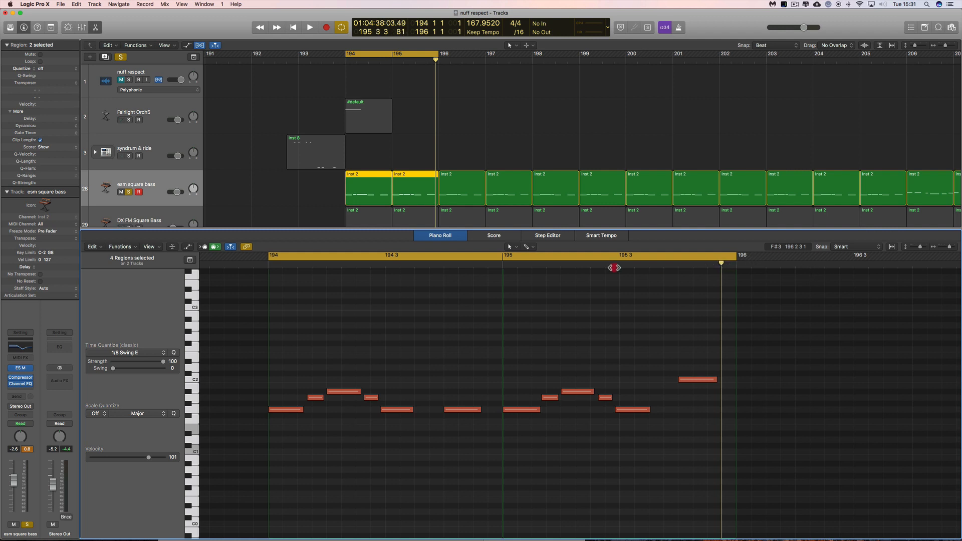
pyautogui.moveTo(615, 266); pyautogui.dragTo(264, 292)
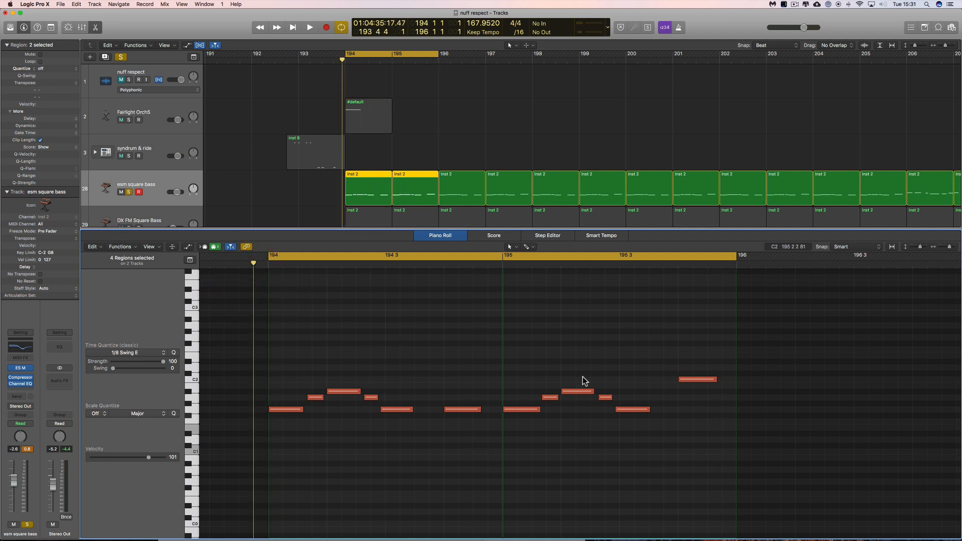
pyautogui.hscroll(-1, 692, 343)
pyautogui.hscroll(-2, 694, 340)
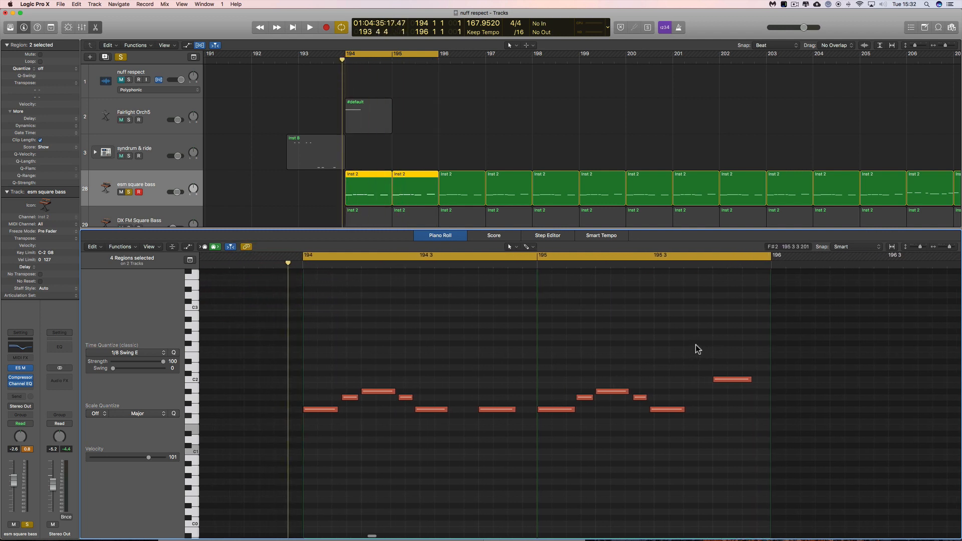
pyautogui.press('space')
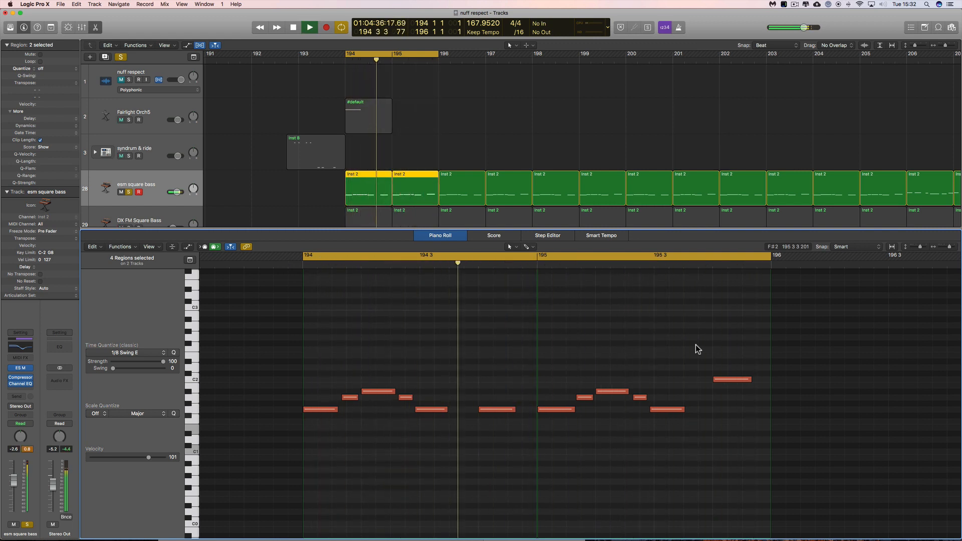
pyautogui.press('space')
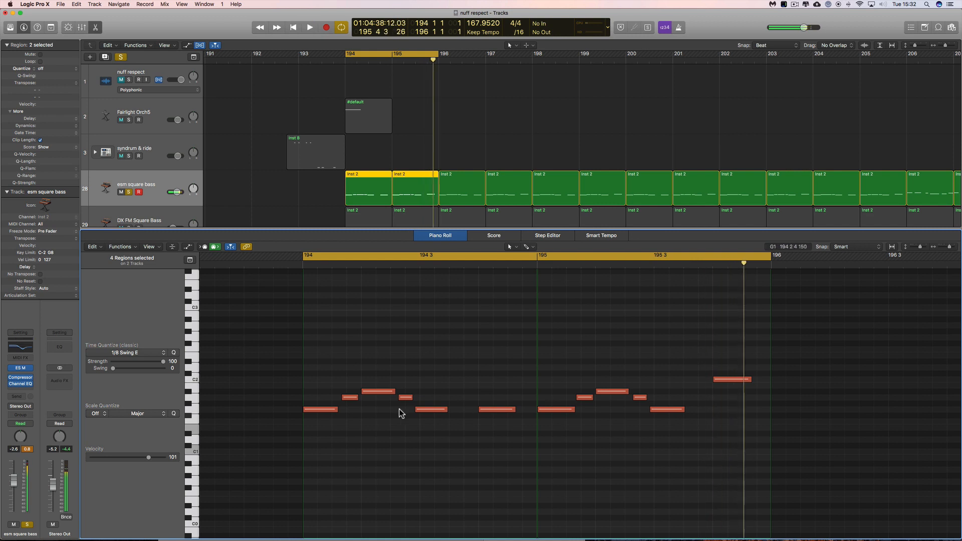
# Audition the long bass notes one by one across bars 194 and 195, ending with the high C2.
pyautogui.click(316, 410)
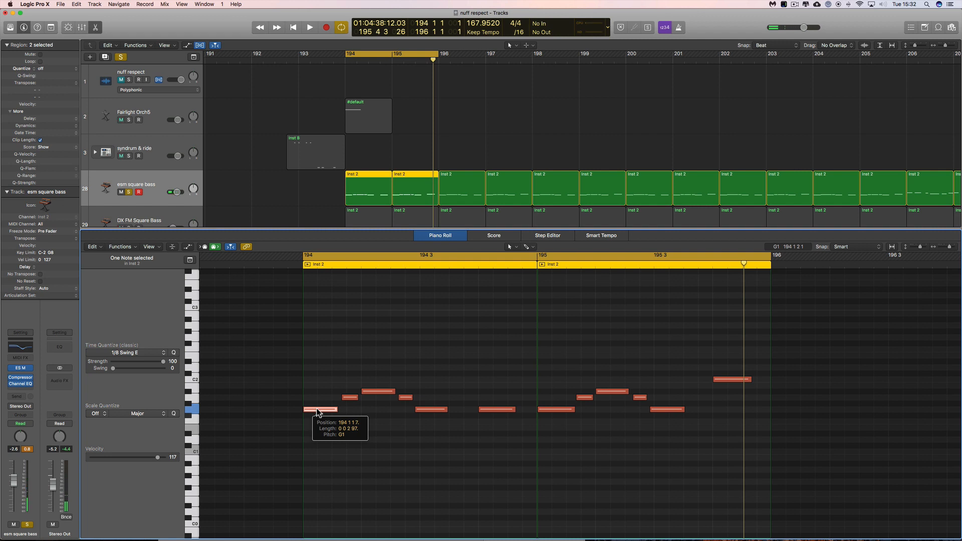
pyautogui.click(371, 392)
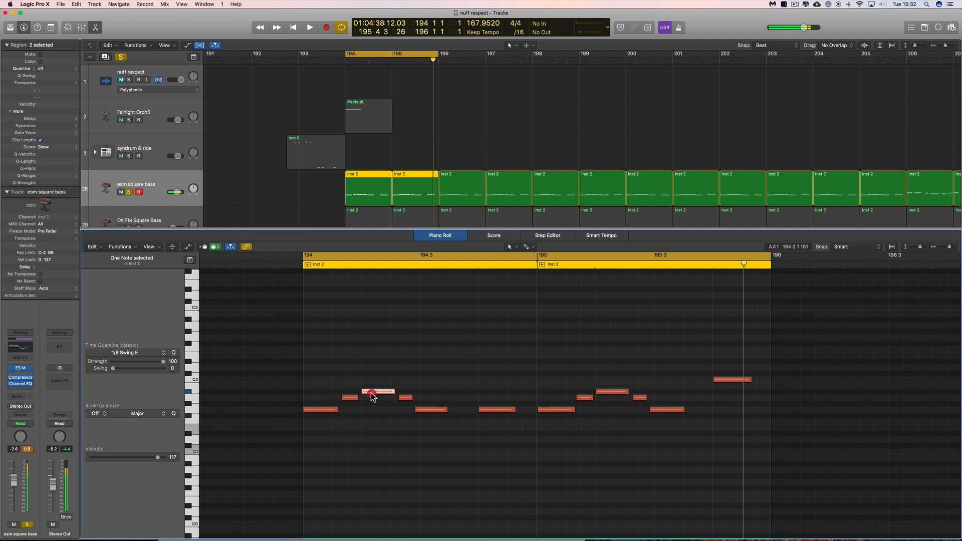
pyautogui.click(434, 410)
pyautogui.click(489, 410)
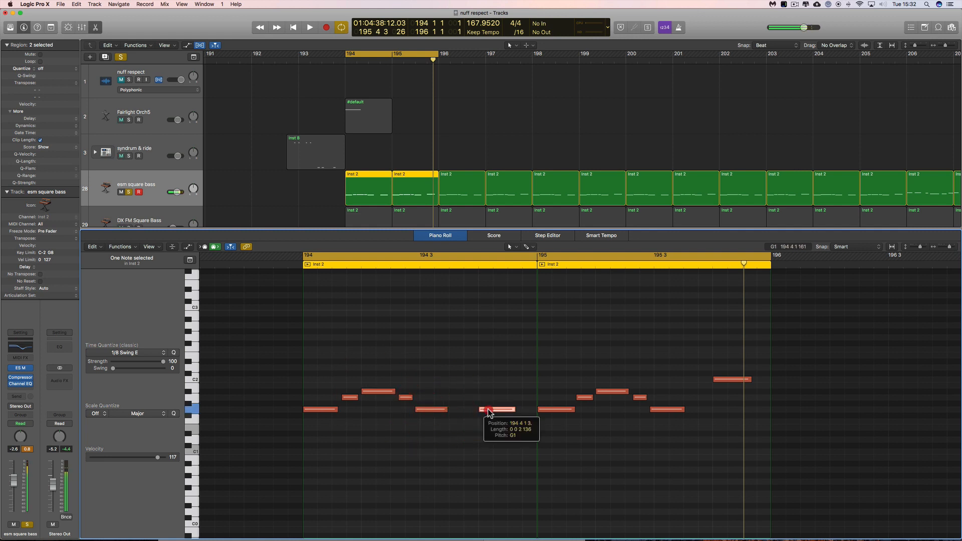
pyautogui.click(549, 410)
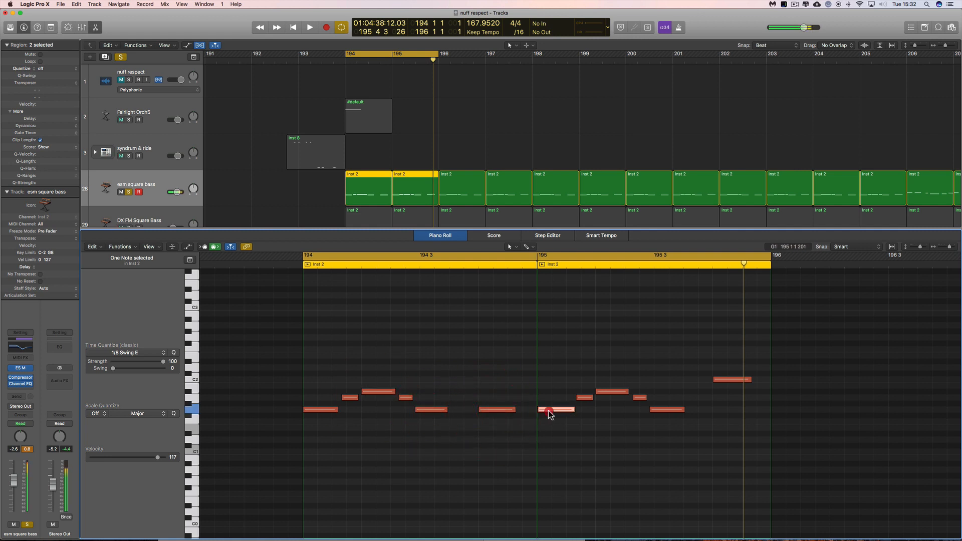
pyautogui.click(610, 392)
pyautogui.click(666, 409)
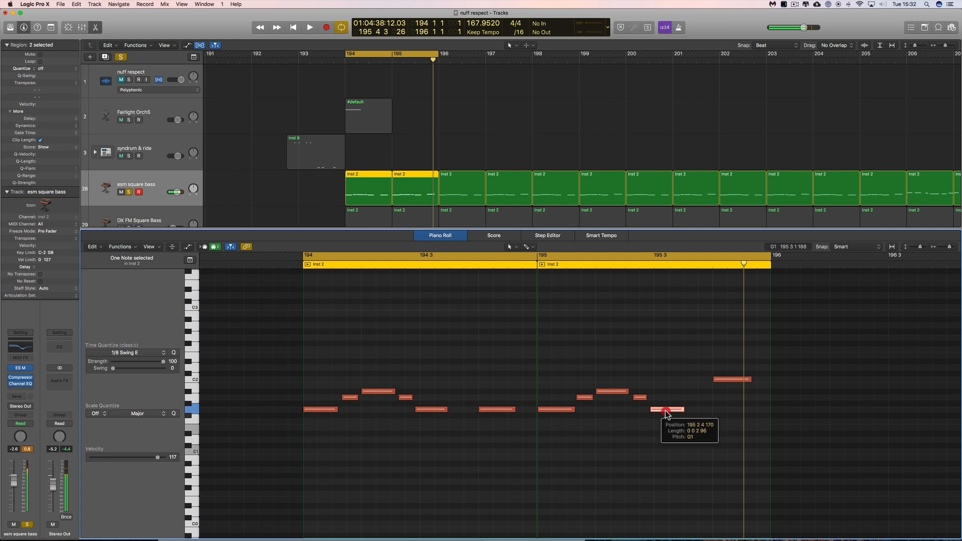
pyautogui.moveTo(732, 380)
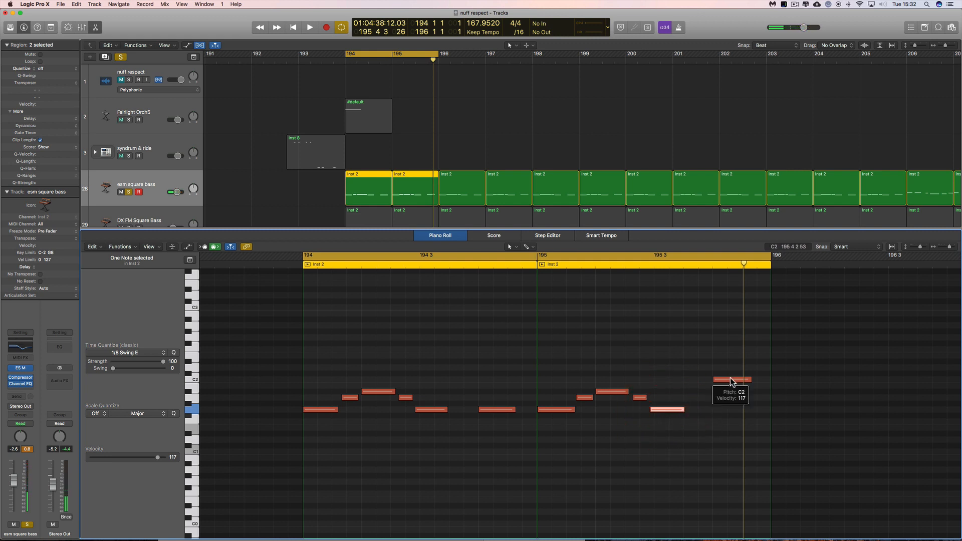
pyautogui.click(730, 379)
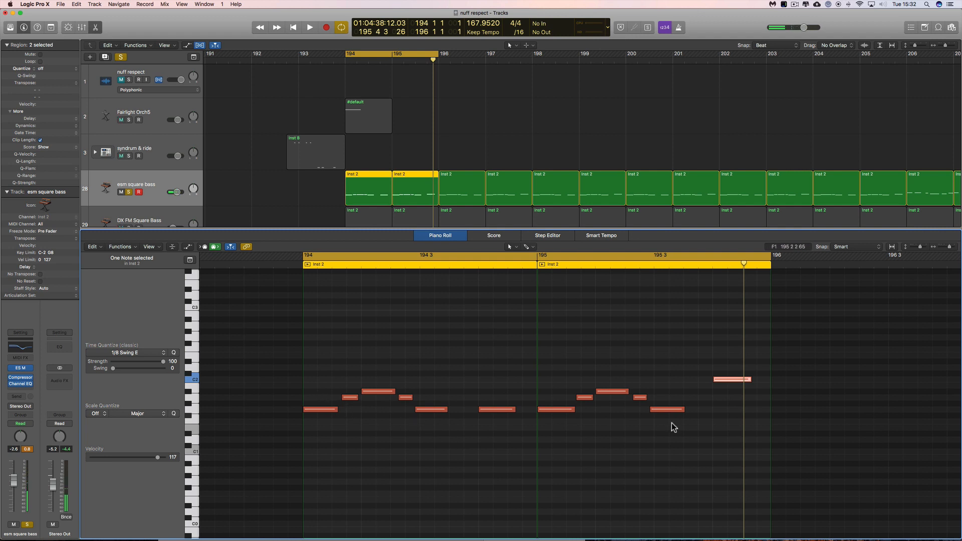
# Replay the long bass notes in order from the start of bar 194 to the final C2, plus bar 194's short A1 notes.
pyautogui.click(315, 408)
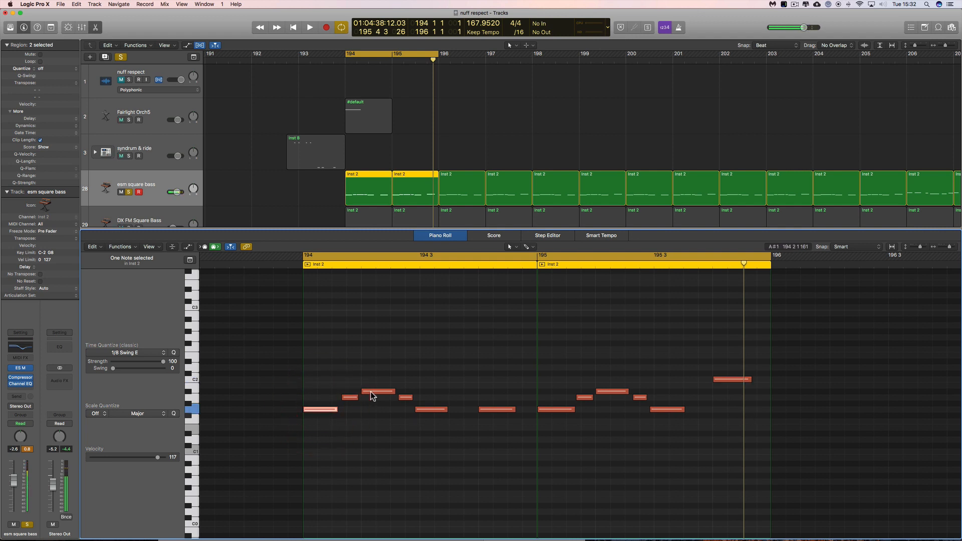
pyautogui.click(371, 391)
pyautogui.click(436, 410)
pyautogui.click(496, 409)
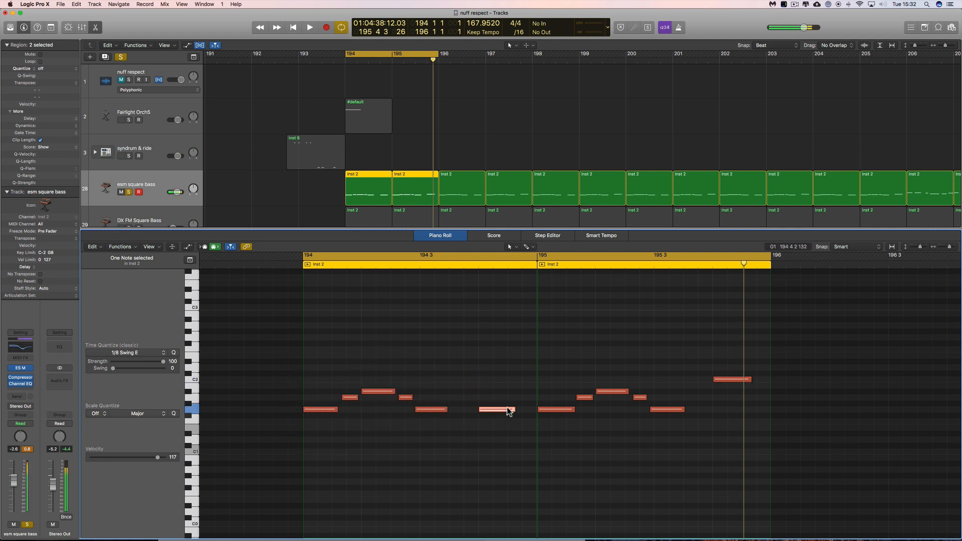
pyautogui.click(562, 409)
pyautogui.click(610, 392)
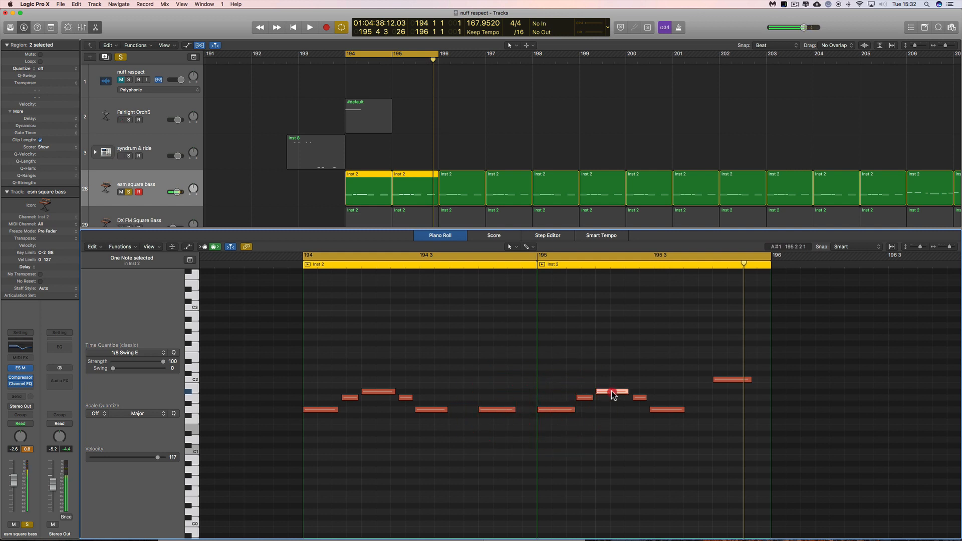
pyautogui.click(667, 409)
pyautogui.click(731, 380)
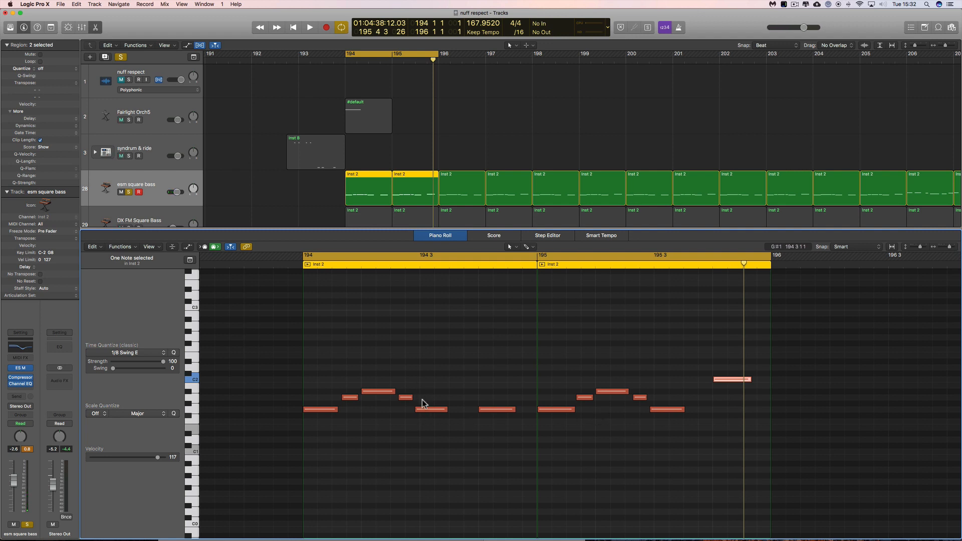
pyautogui.moveTo(423, 412)
pyautogui.click(346, 398)
pyautogui.click(408, 398)
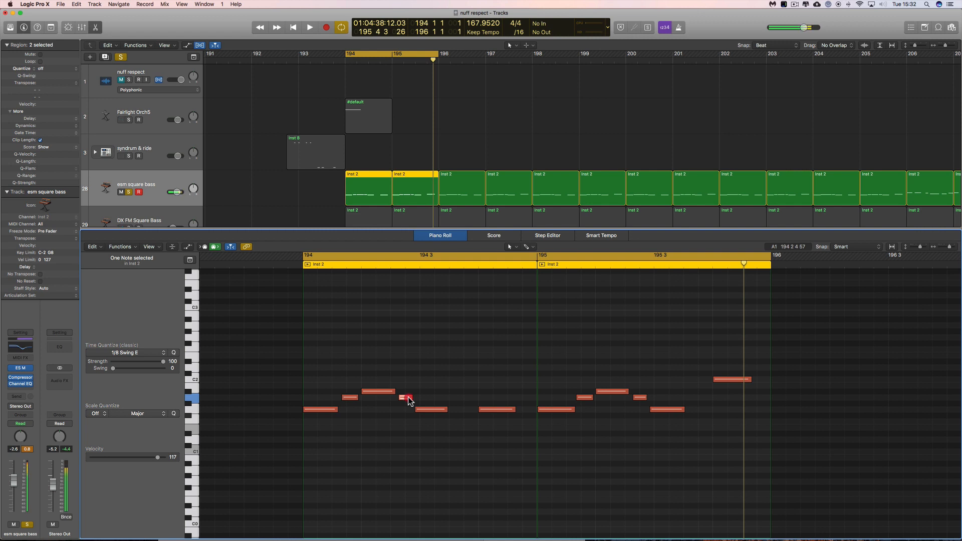
# Shift the four short A1 notes in bars 194–195 slightly earlier, and quantize them back to the 1/8 Swing E grid.
pyautogui.click(350, 398)
pyautogui.keyDown('shift'); pyautogui.click(407, 398); pyautogui.keyUp('shift')
pyautogui.keyDown('shift'); pyautogui.click(584, 398); pyautogui.keyUp('shift')
pyautogui.keyDown('shift'); pyautogui.click(640, 397); pyautogui.keyUp('shift')
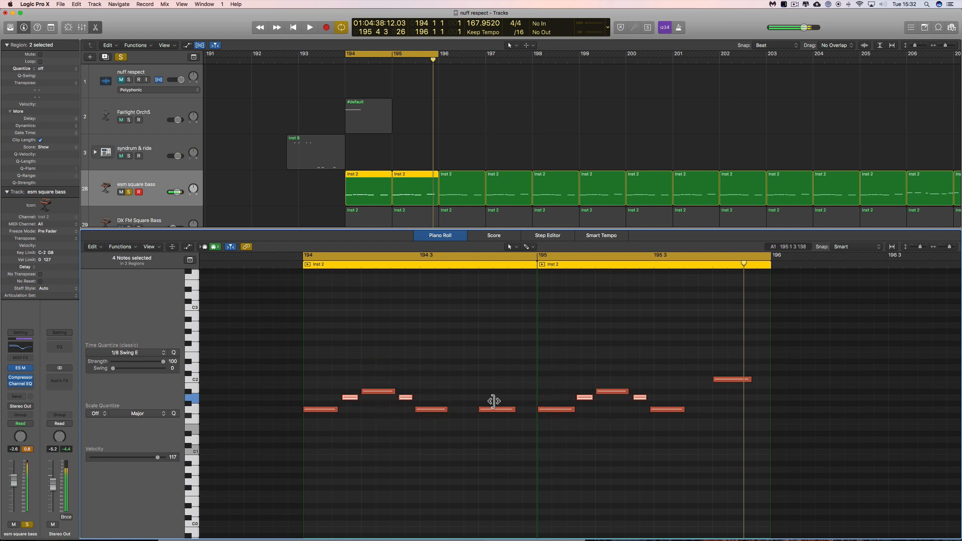
pyautogui.moveTo(351, 397); pyautogui.dragTo(341, 399)
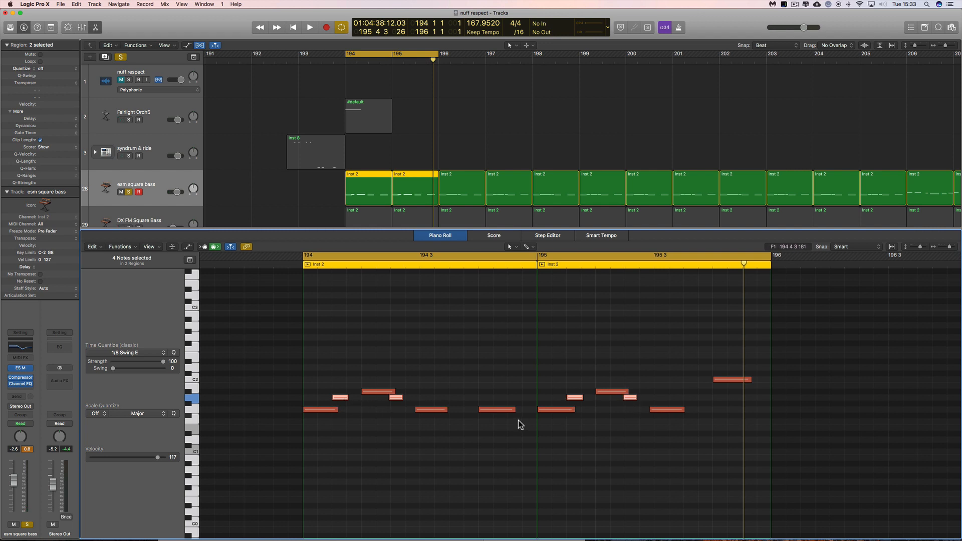
pyautogui.press('q')
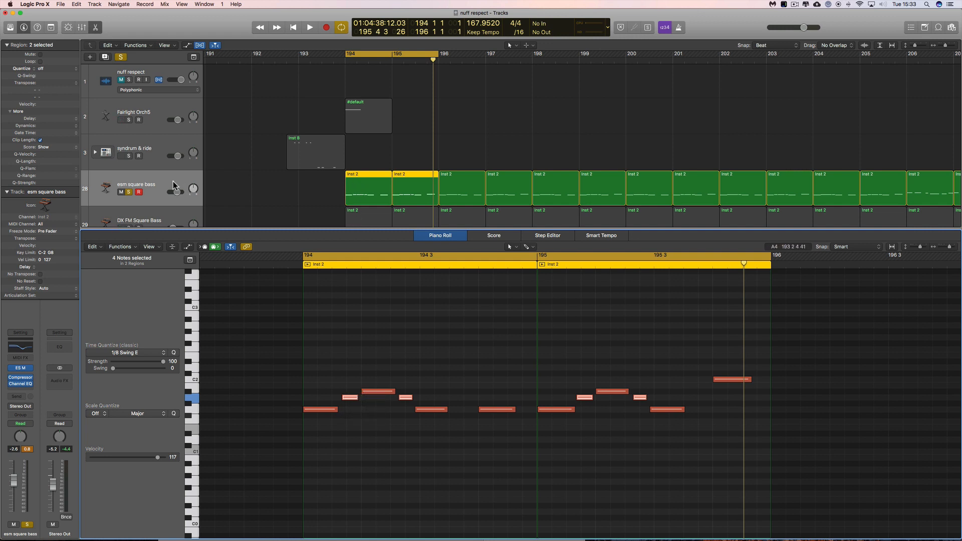
# Inspect the esm square bass track's Studio FET Compressor settings and its ES M controls, closing each window.
pyautogui.click(22, 379)
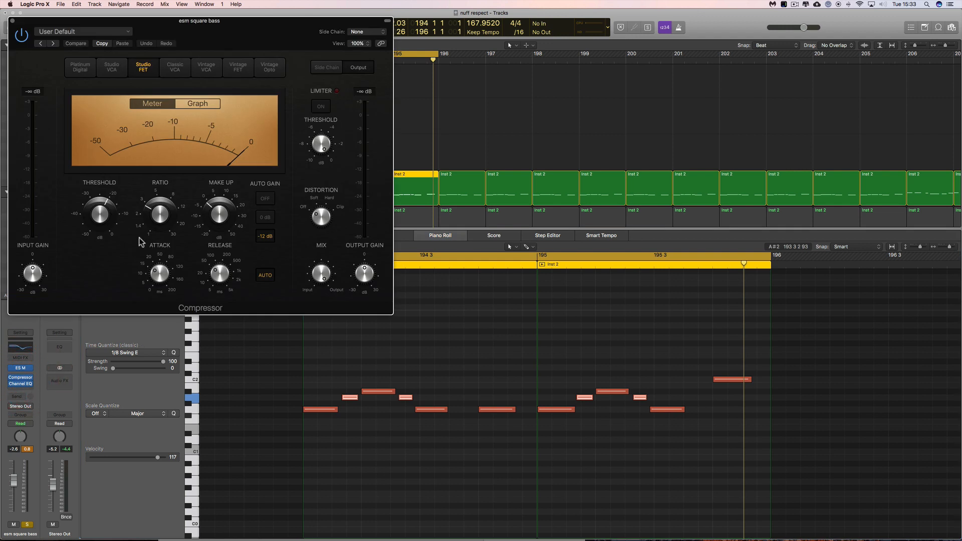
pyautogui.moveTo(164, 215)
pyautogui.moveTo(233, 238)
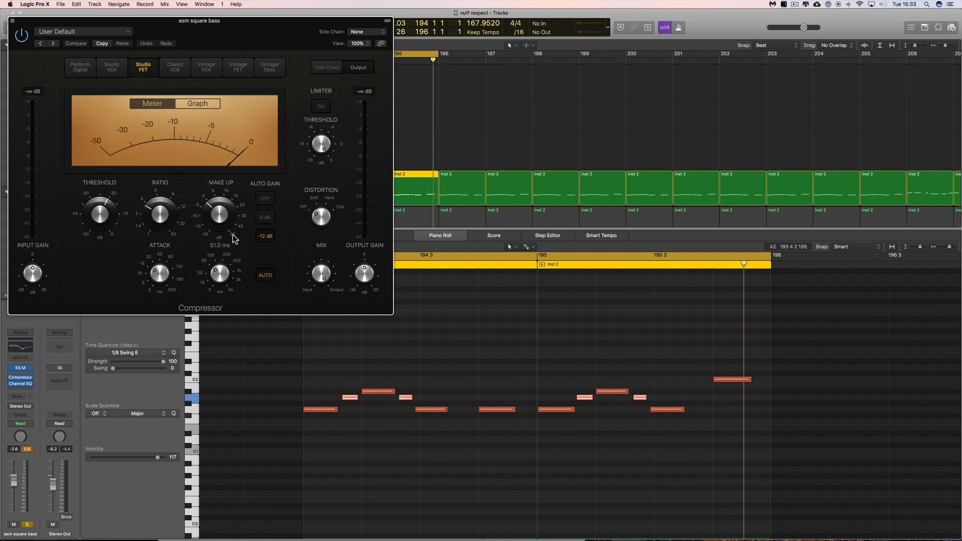
pyautogui.click(13, 20)
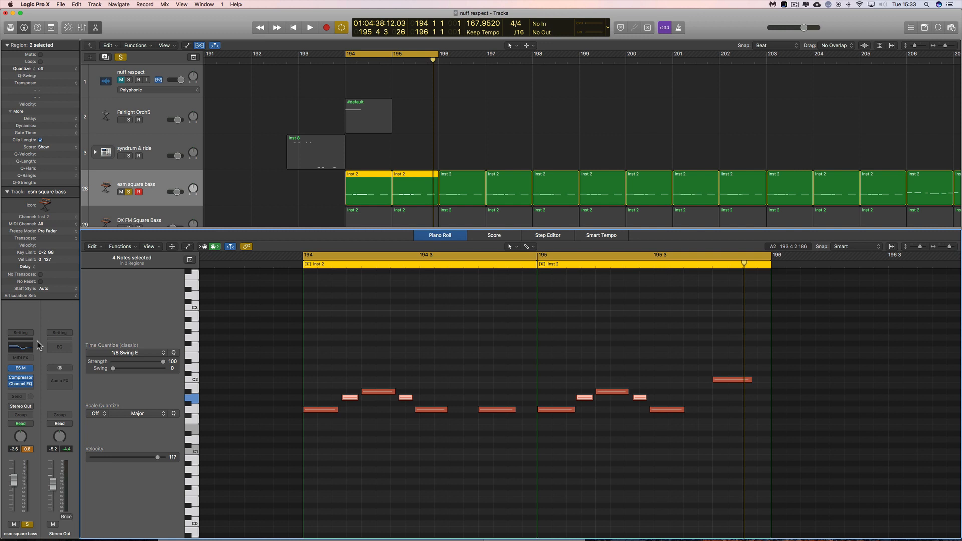
pyautogui.click(21, 368)
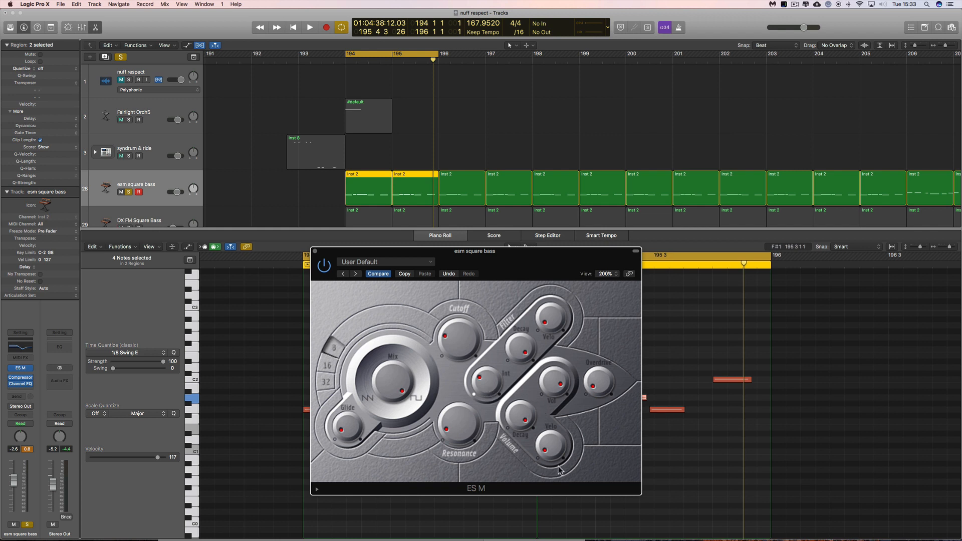
pyautogui.click(315, 251)
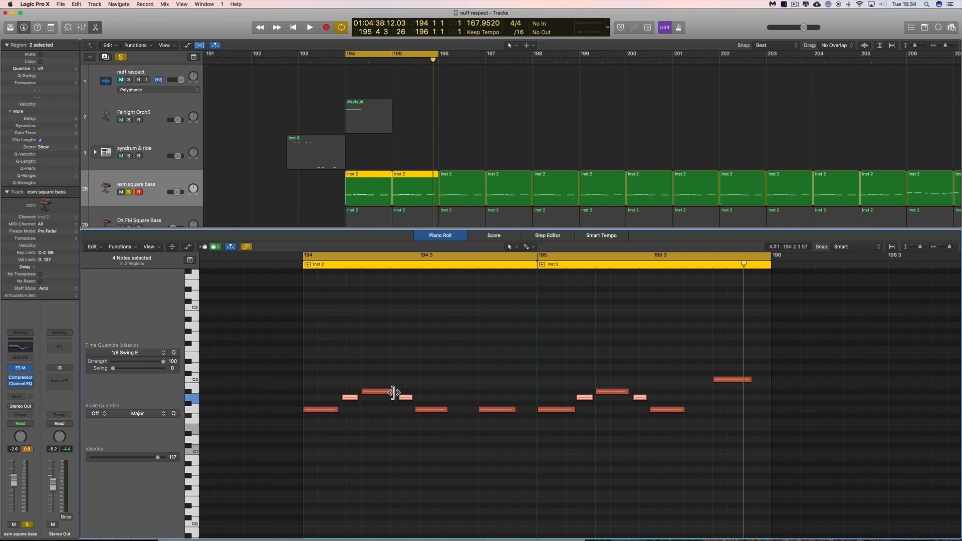
# Play the soloed esm square bass loop over bars 194–195, stop it, and clear the note selection.
pyautogui.moveTo(393, 392)
pyautogui.press('space')
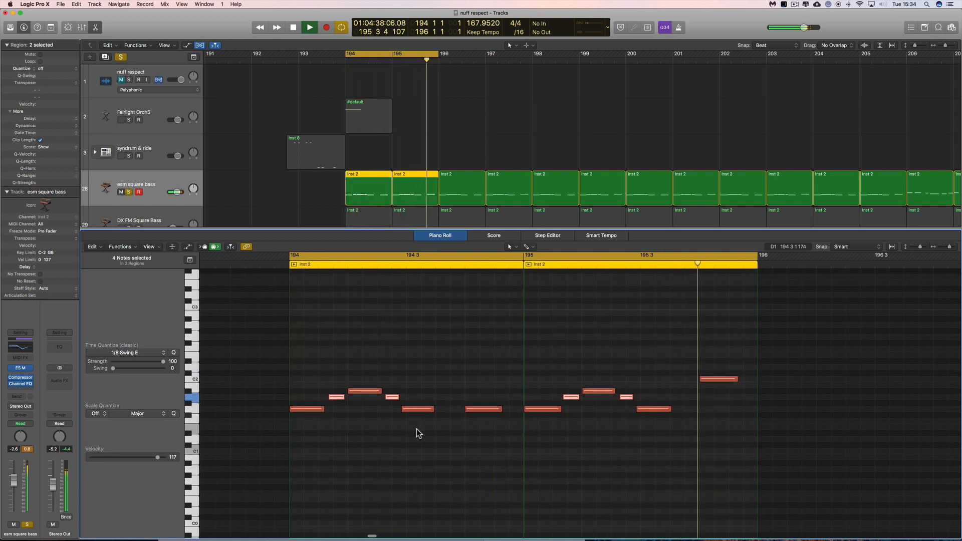
pyautogui.press('space')
pyautogui.click(416, 429)
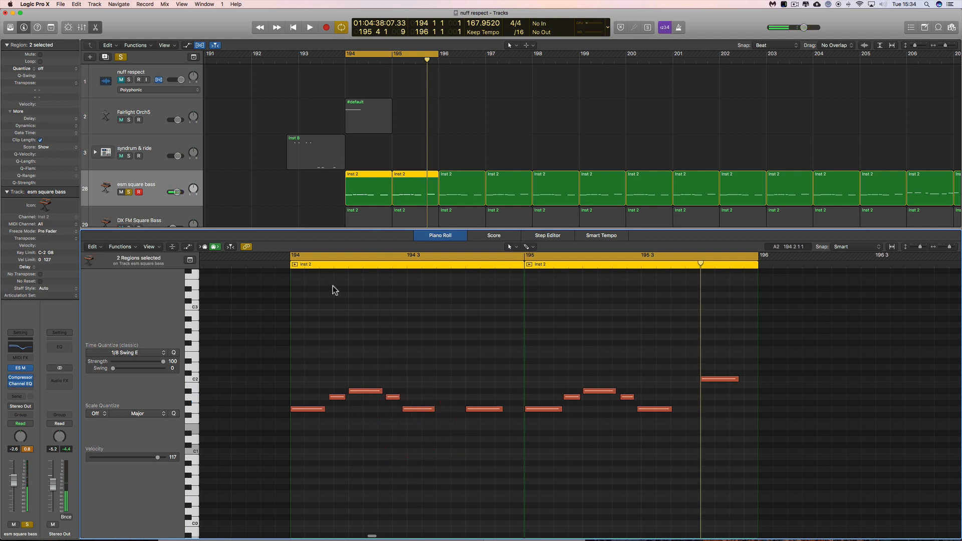
# Solo the DX FM Square Bass track in place of esm square bass, and inspect its Retro Synth Deep Square Bass patch.
pyautogui.scroll(-1, 353, 187)
pyautogui.scroll(-2, 353, 187)
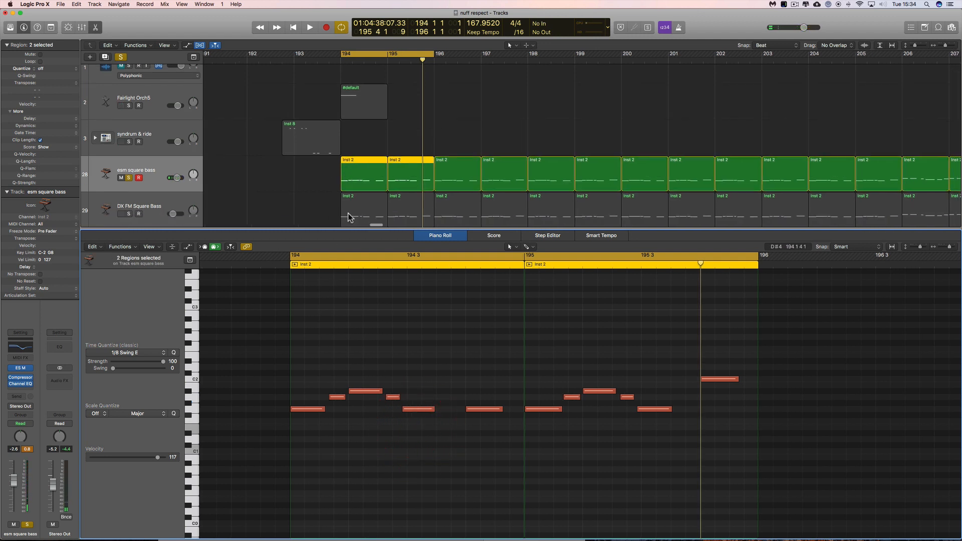
pyautogui.click(166, 200)
pyautogui.click(129, 172)
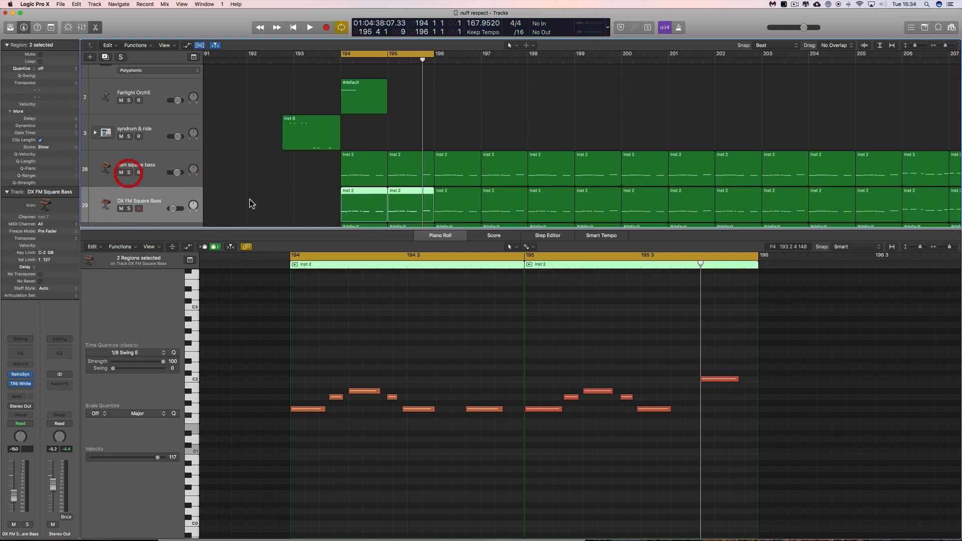
pyautogui.click(129, 209)
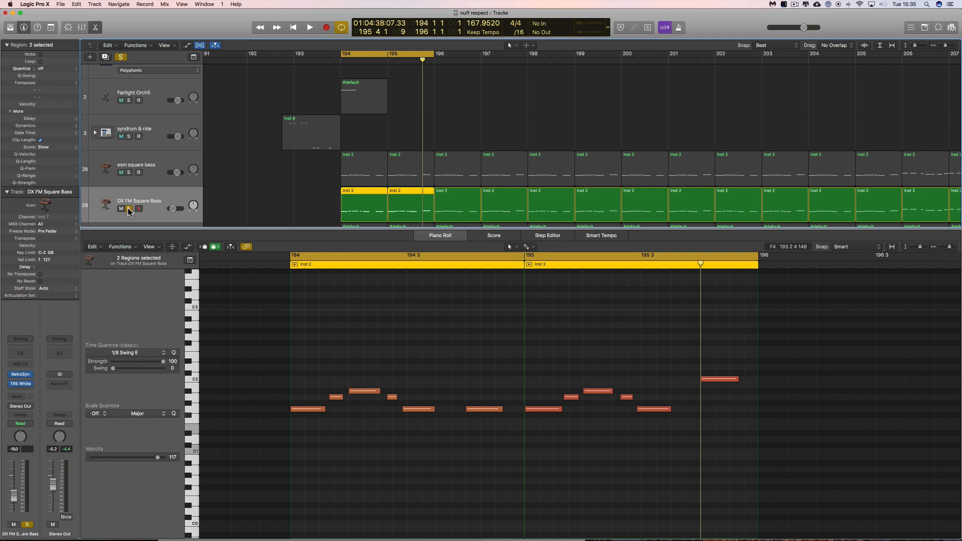
pyautogui.click(129, 208)
pyautogui.click(22, 375)
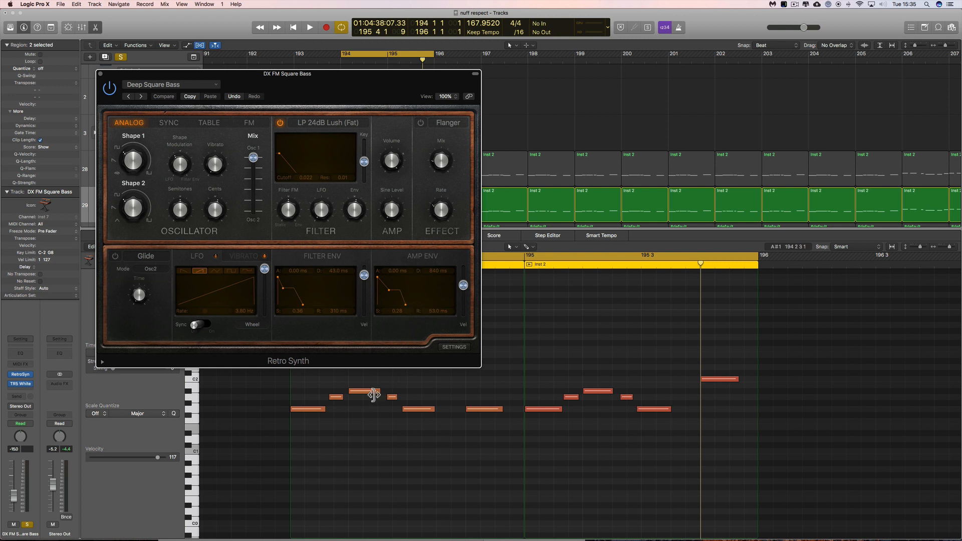
pyautogui.click(100, 73)
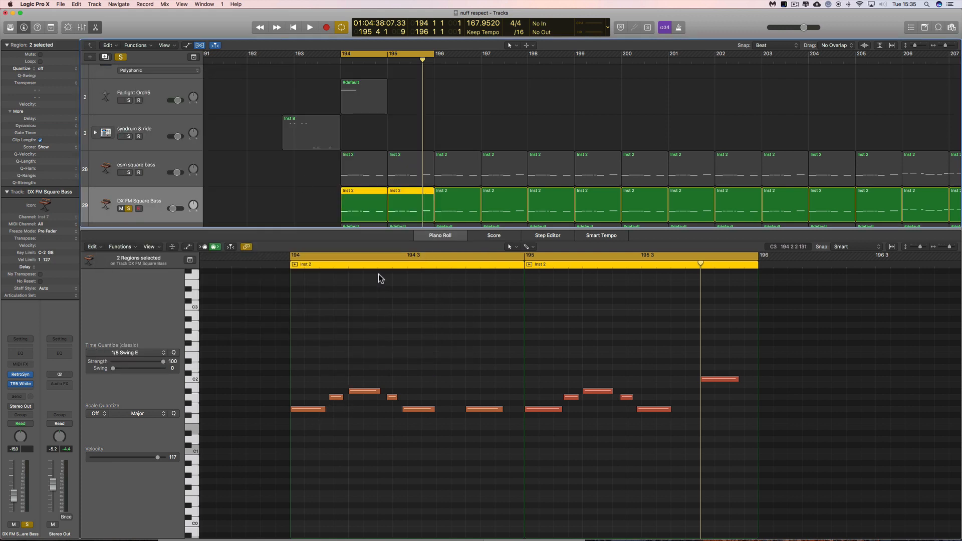
# Bypass the TR5 White 2A compressor and audition the DX FM Square Bass regions with the fader at -2.2 dB and at -3.7 dB.
pyautogui.moveTo(326, 202); pyautogui.dragTo(397, 210)
pyautogui.click(12, 384)
pyautogui.moveTo(16, 497); pyautogui.dragTo(16, 481)
pyautogui.press('space')
pyautogui.press('space')
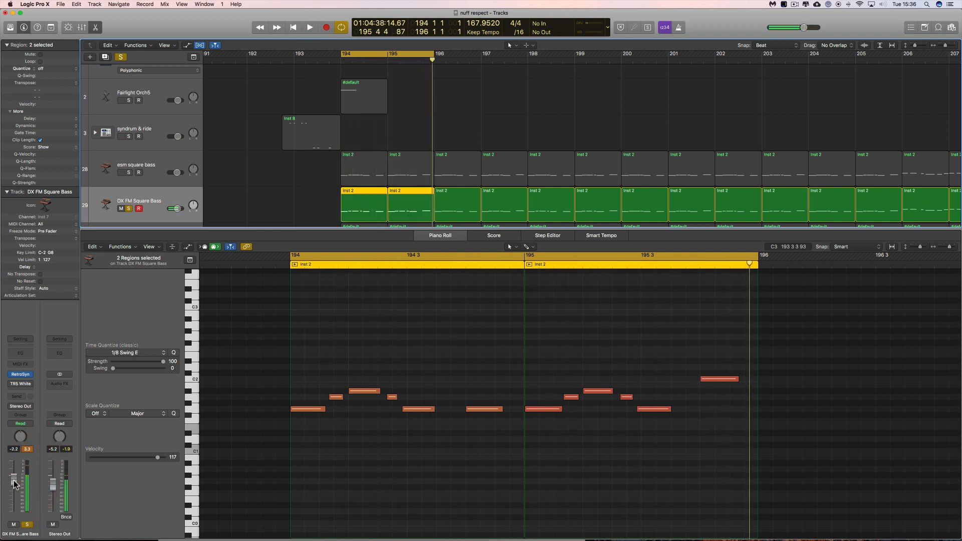
pyautogui.press('space')
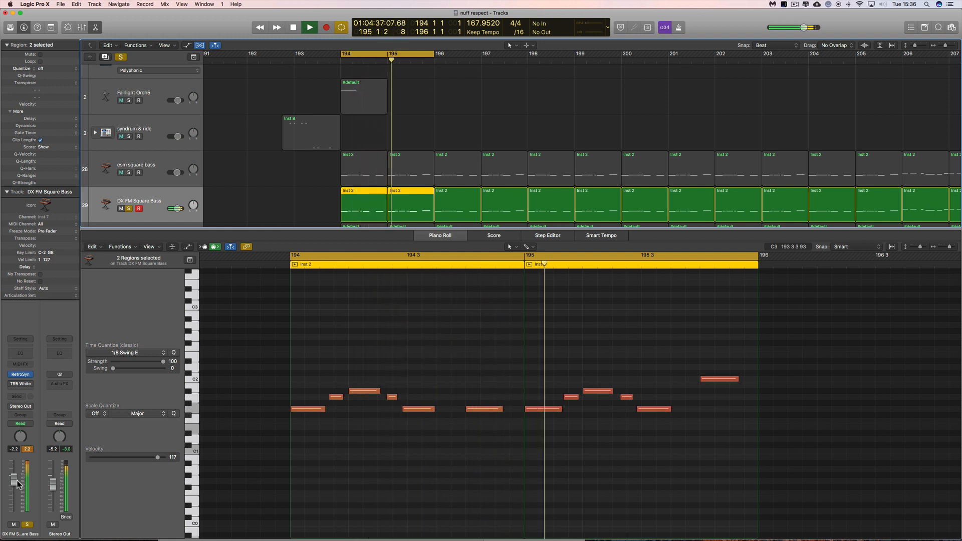
pyautogui.press('space')
pyautogui.moveTo(15, 484); pyautogui.dragTo(16, 490)
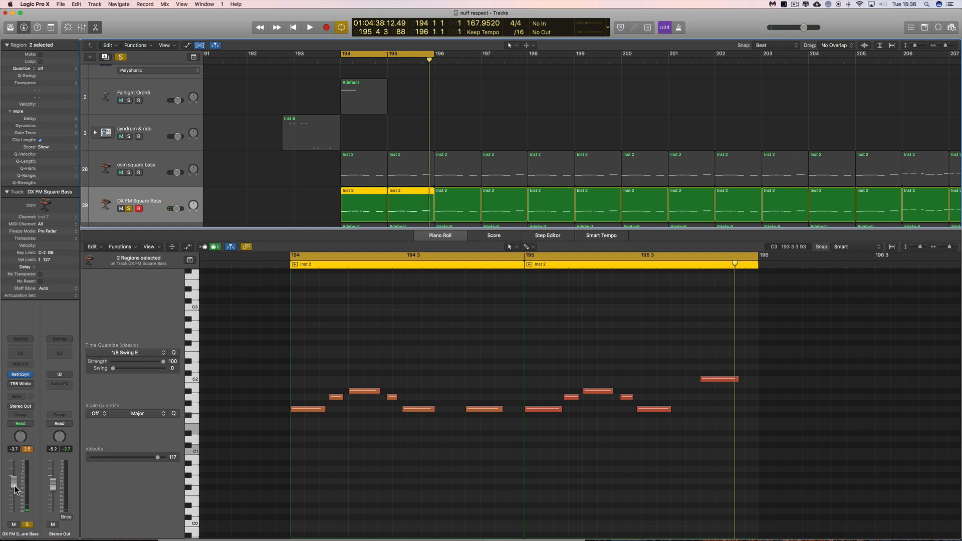
pyautogui.press('space')
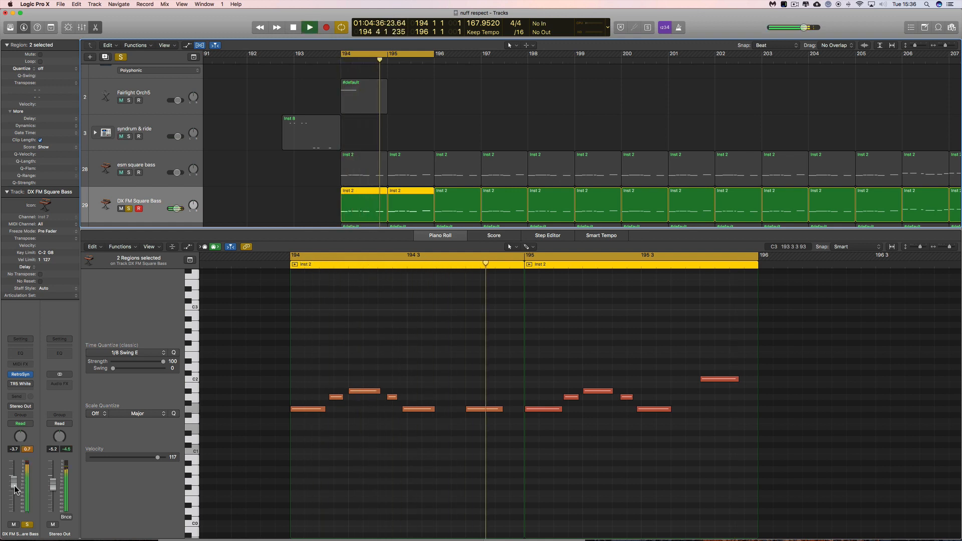
# Re-enable and inspect the TR5 White 2A compressor, and audition DX FM Square Bass with its fader at -9.0 dB.
pyautogui.click(20, 383)
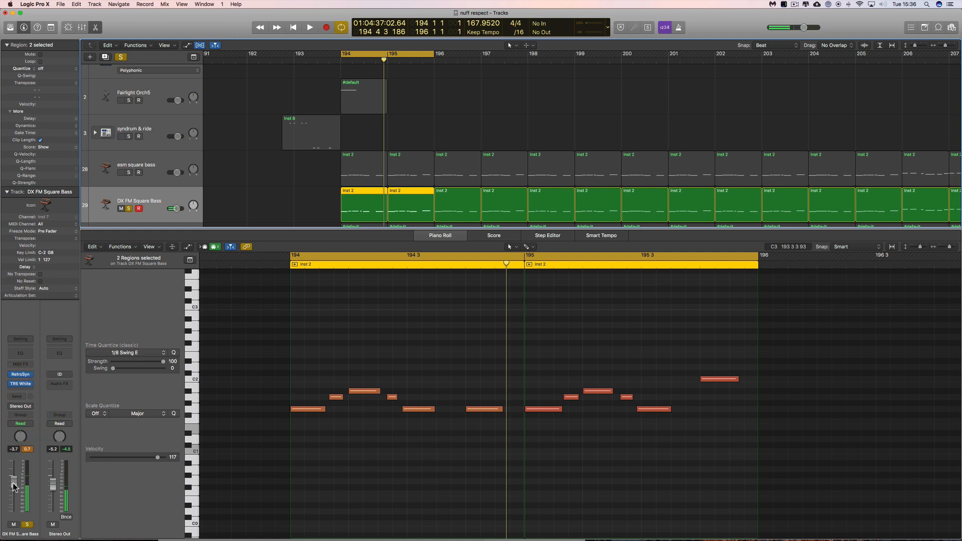
pyautogui.moveTo(14, 485); pyautogui.dragTo(13, 500)
pyautogui.click(20, 384)
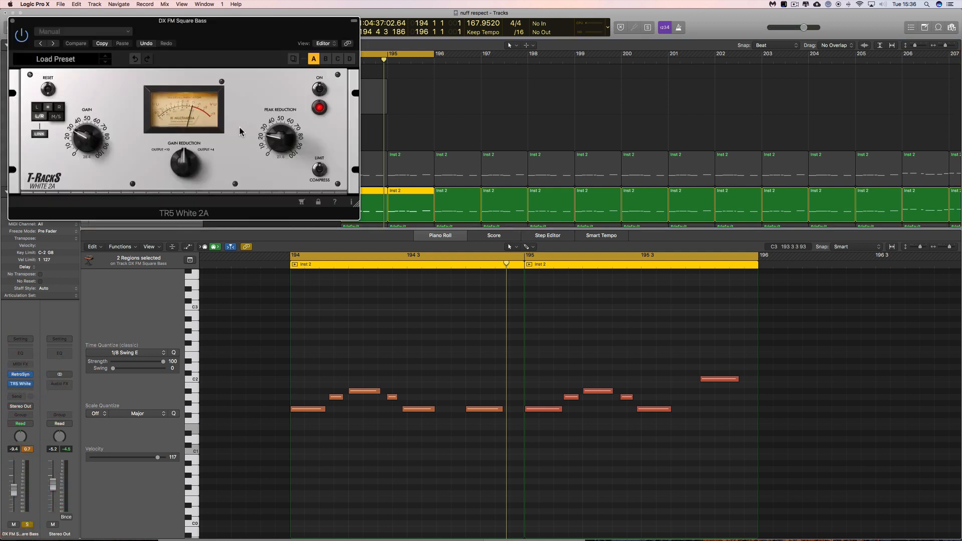
pyautogui.click(13, 20)
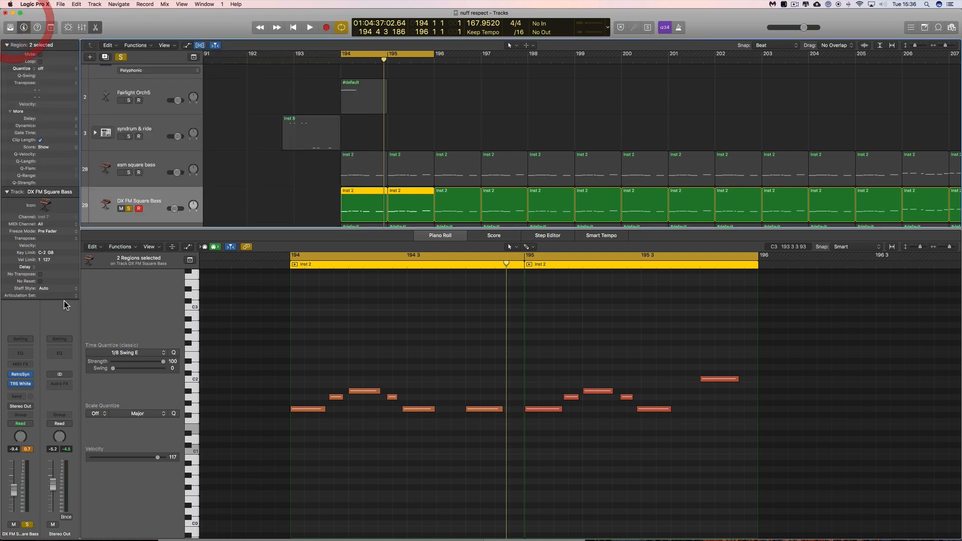
pyautogui.press('space')
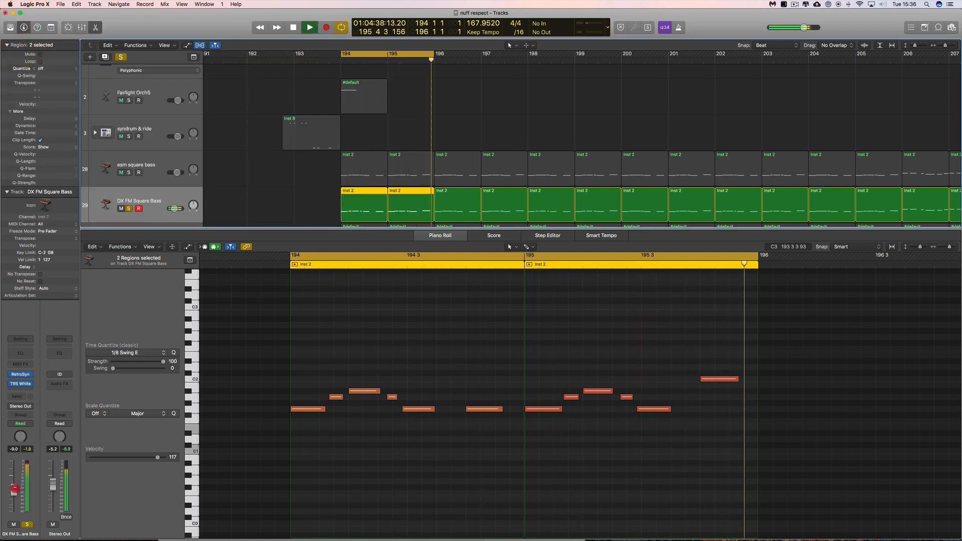
pyautogui.press('space')
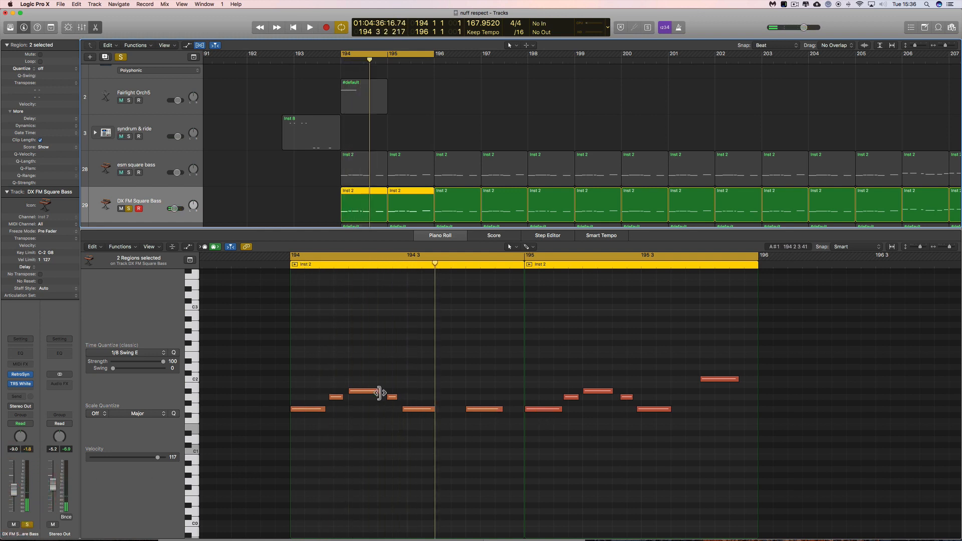
pyautogui.moveTo(379, 393)
# Solo and play both square basses with the DX FM Square Bass fader at -12.6 dB, and select their regions over bars 194–195.
pyautogui.click(129, 172)
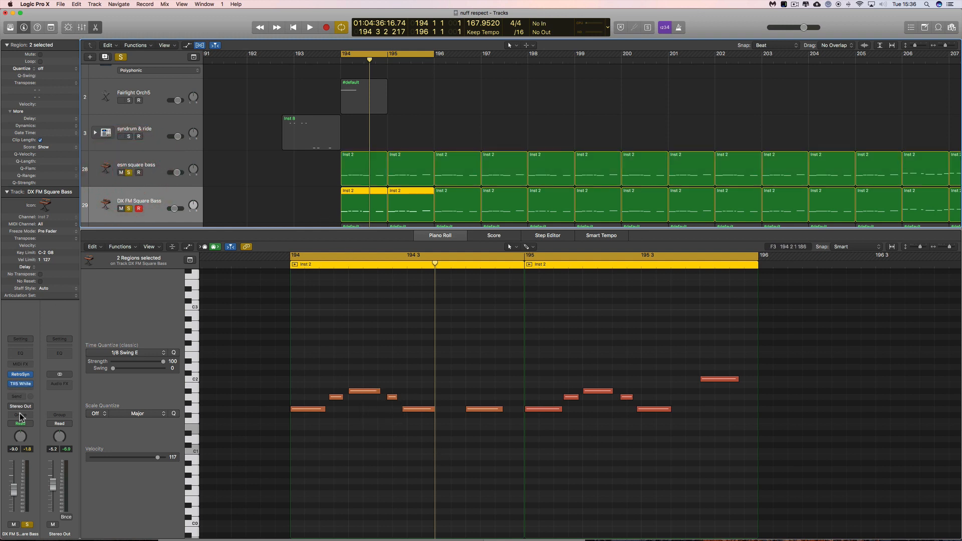
pyautogui.press('space')
pyautogui.moveTo(17, 494); pyautogui.dragTo(16, 498)
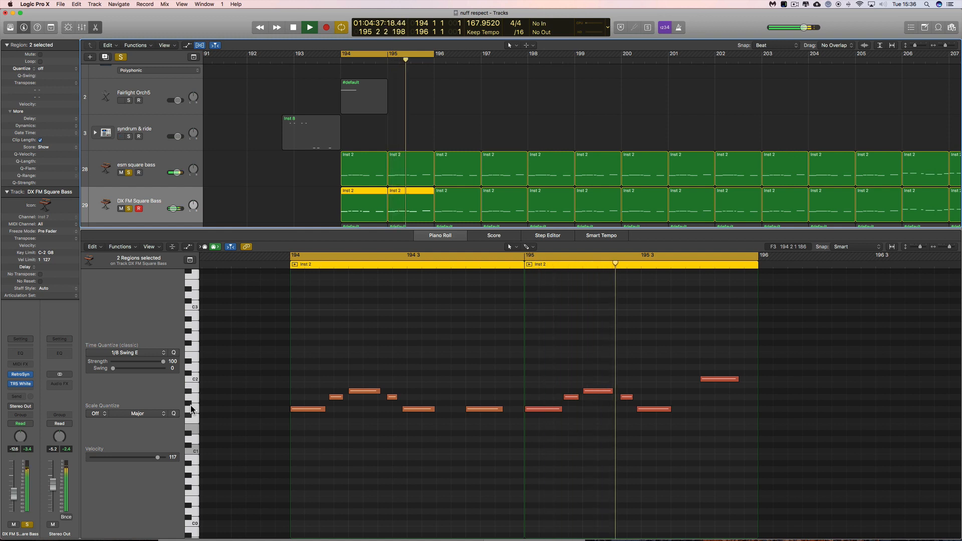
pyautogui.press('space')
pyautogui.moveTo(318, 160); pyautogui.dragTo(407, 200)
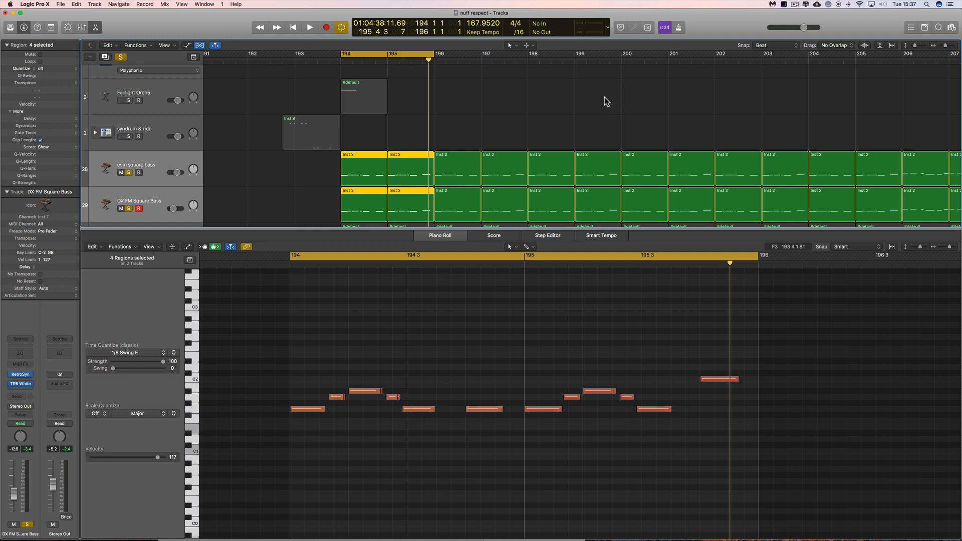
# Select the four esm square bass regions across bars 206–209 to show the changed bass line in the Piano Roll.
pyautogui.hscroll(15, 606, 97)
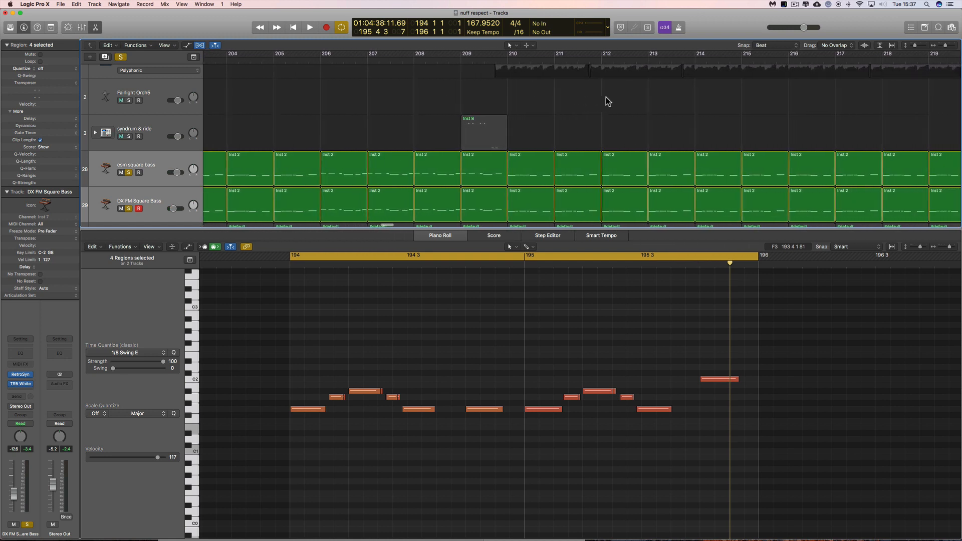
pyautogui.click(359, 164)
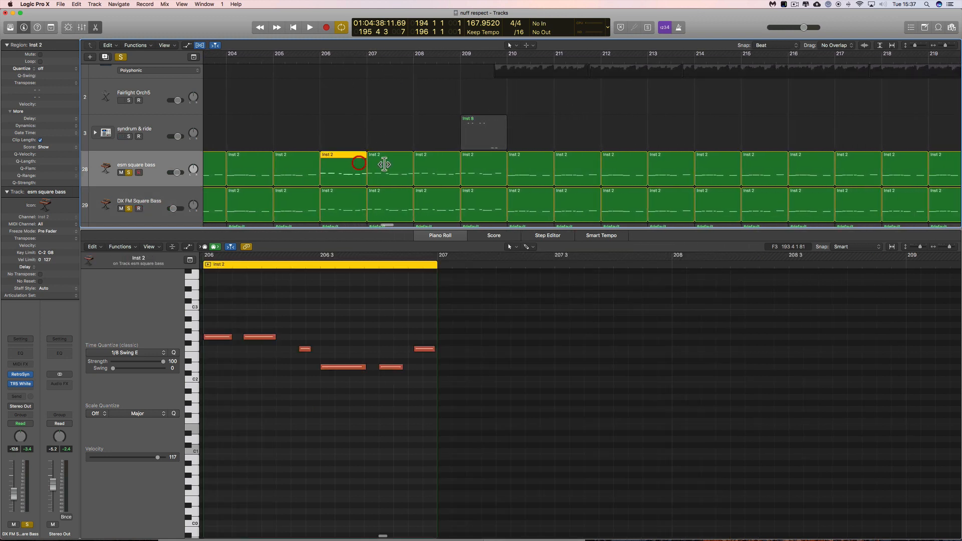
pyautogui.keyDown('shift'); pyautogui.click(384, 165); pyautogui.keyUp('shift')
pyautogui.keyDown('shift'); pyautogui.click(421, 163); pyautogui.keyUp('shift')
pyautogui.keyDown('shift'); pyautogui.click(491, 163); pyautogui.keyUp('shift')
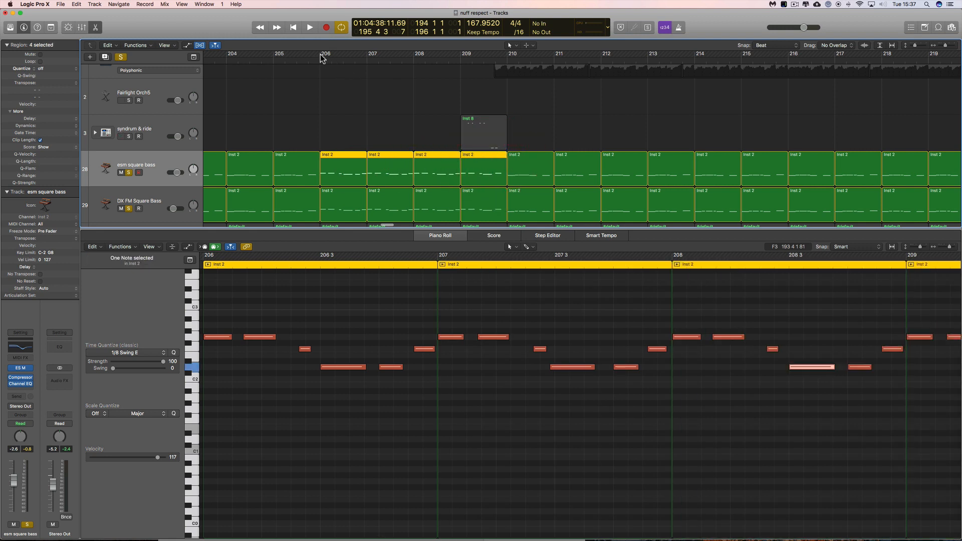
# Set the cycle range from bar 206 to bar 210 and show all four selected esm square bass regions in the Piano Roll.
pyautogui.moveTo(322, 57); pyautogui.dragTo(507, 56)
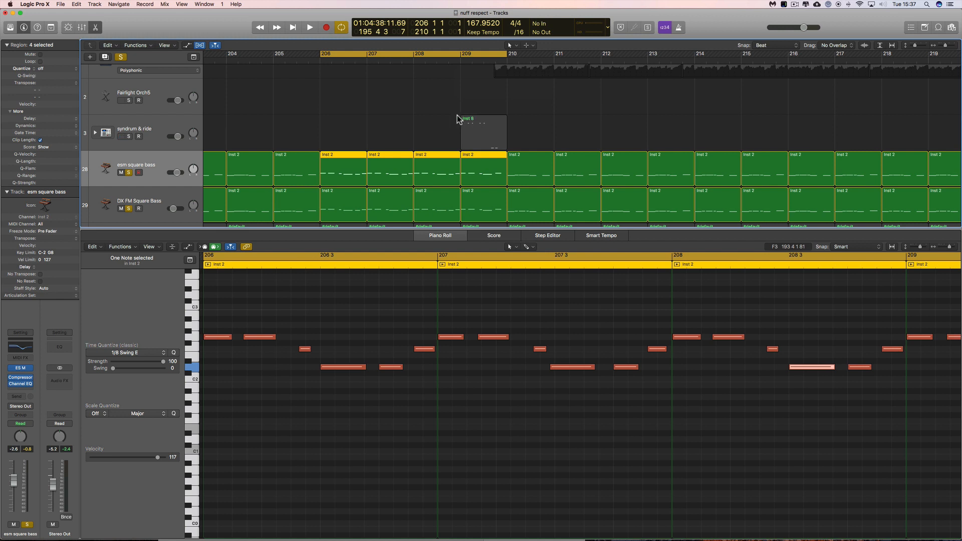
pyautogui.click(941, 248)
pyautogui.click(940, 248)
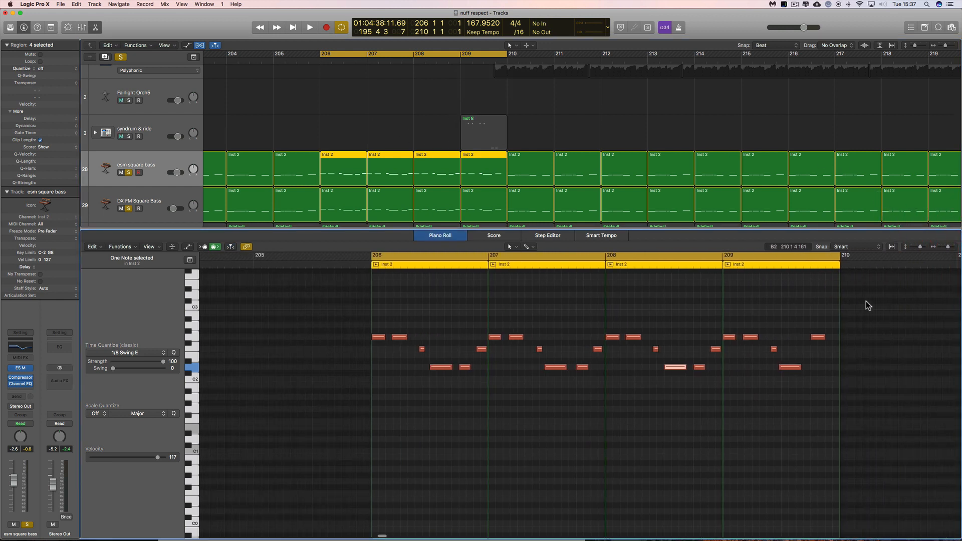
pyautogui.hscroll(4, 751, 326)
pyautogui.click(651, 390)
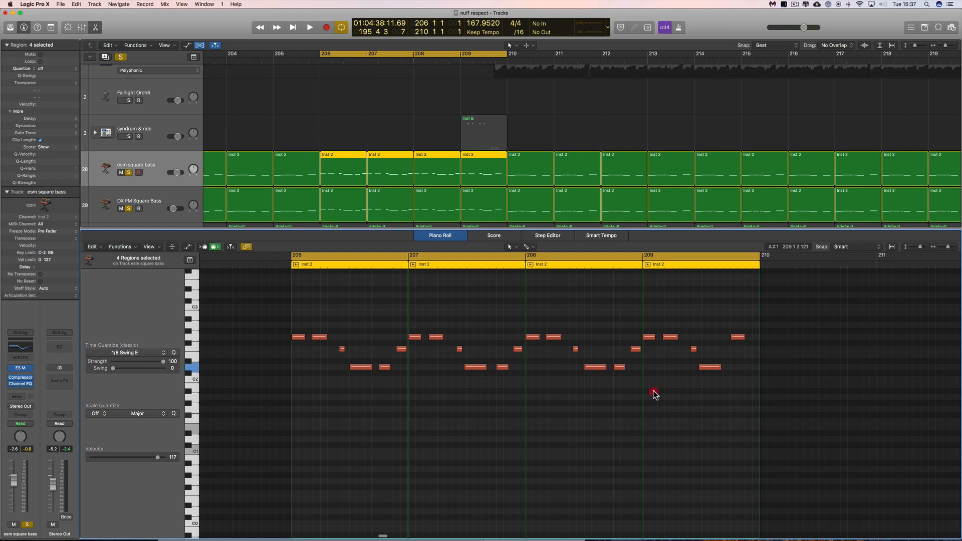
# Unsolo DX FM Square Bass and play the esm square bass line on its own over bars 206–209.
pyautogui.click(130, 208)
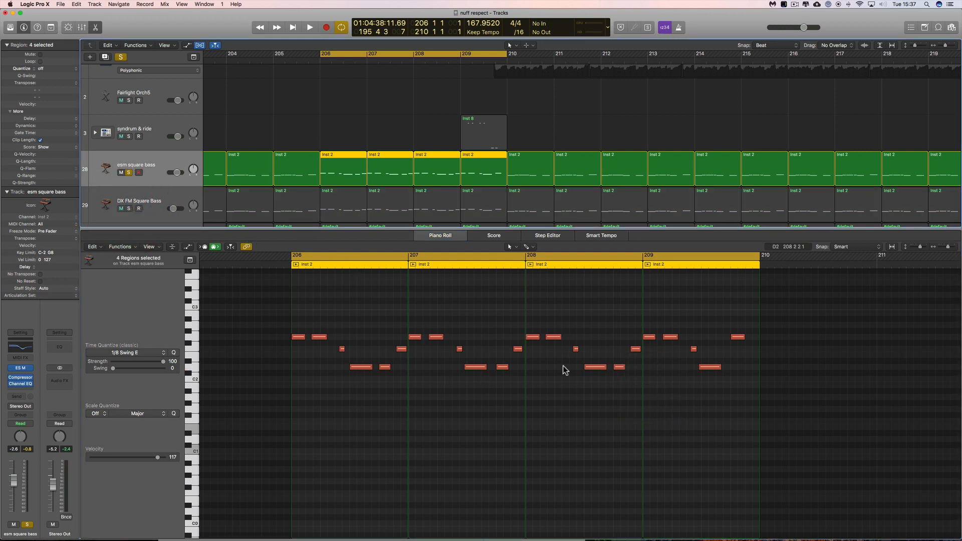
pyautogui.press('space')
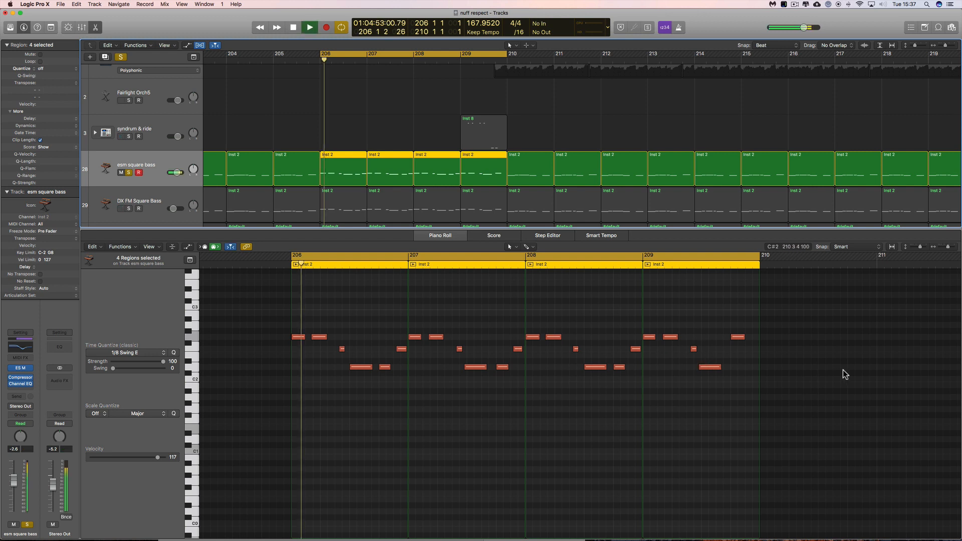
pyautogui.scroll(2, 843, 371)
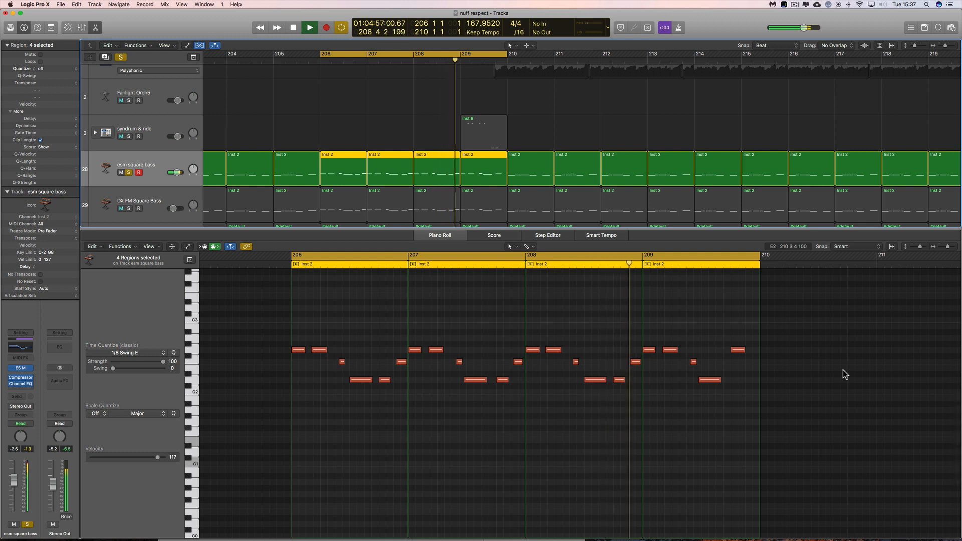
pyautogui.press('space')
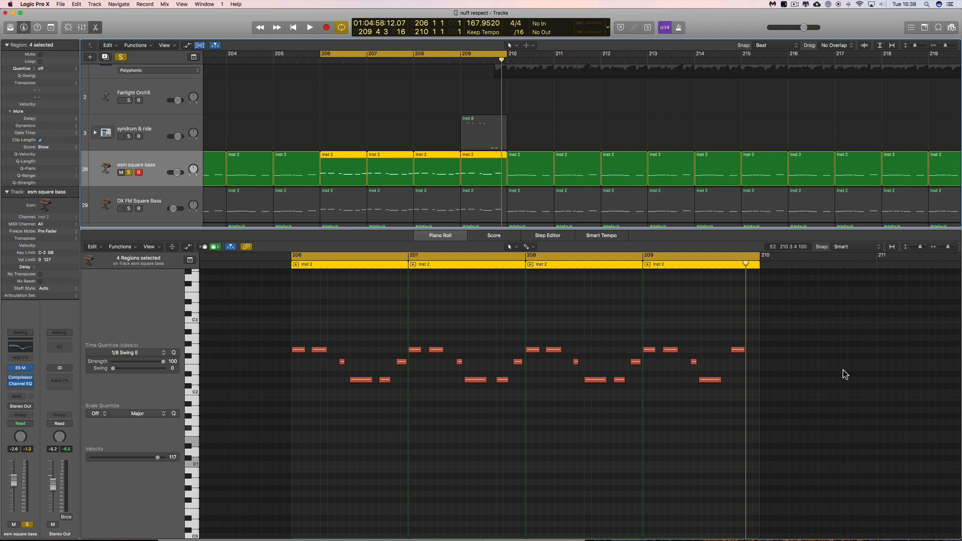
# Move the playhead just past bar 210 and replay the start of the esm square bass cycle while viewing all four bars.
pyautogui.hscroll(1, 843, 374)
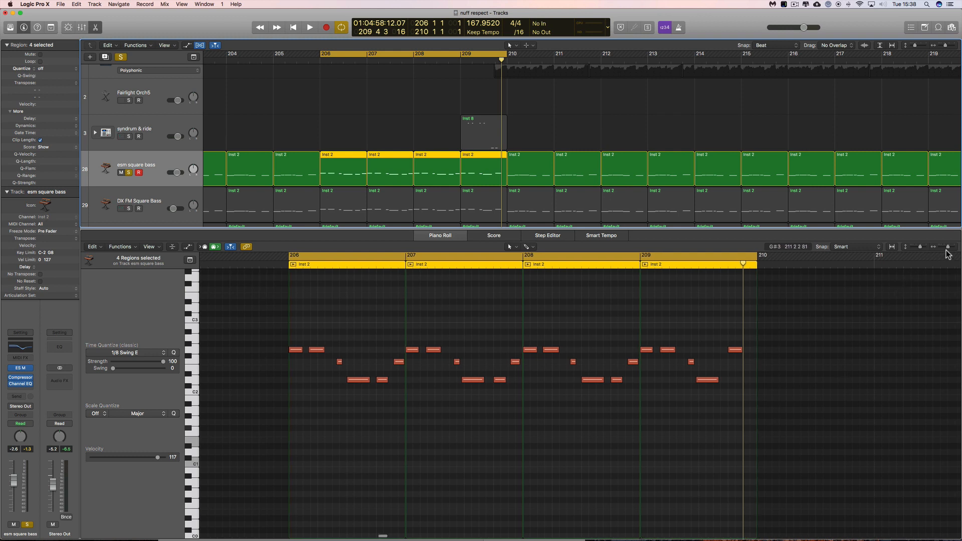
pyautogui.moveTo(947, 252); pyautogui.dragTo(949, 251)
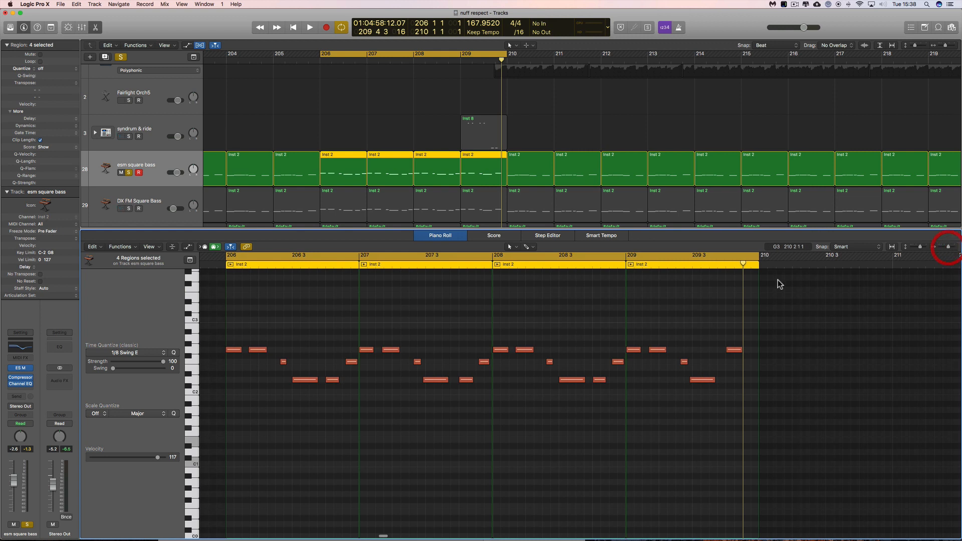
pyautogui.moveTo(742, 264); pyautogui.dragTo(773, 264)
pyautogui.hscroll(-2, 682, 309)
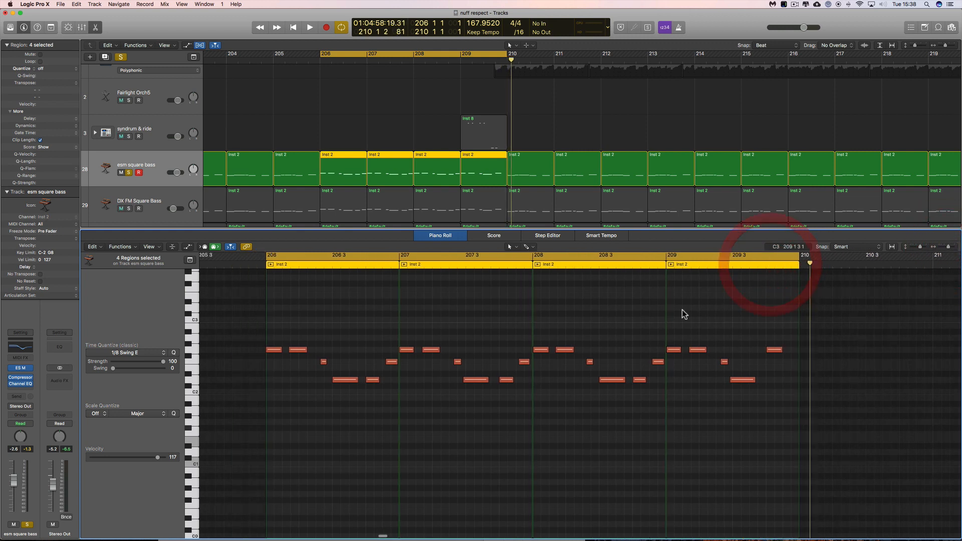
pyautogui.hscroll(1, 681, 310)
pyautogui.press('space')
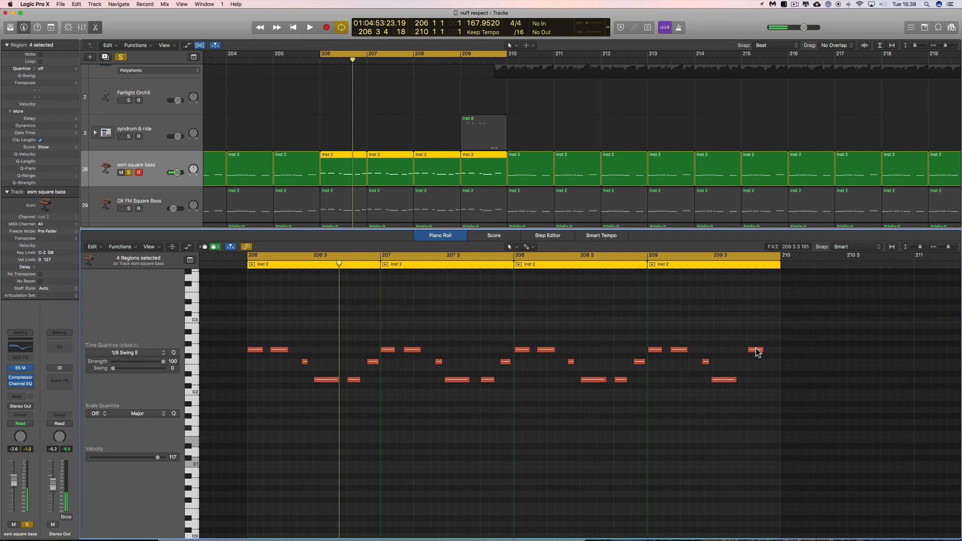
# Select only the bar 206 esm square bass region, set the cycle to that bar, and show its notes in the Piano Roll.
pyautogui.moveTo(949, 247); pyautogui.dragTo(951, 247)
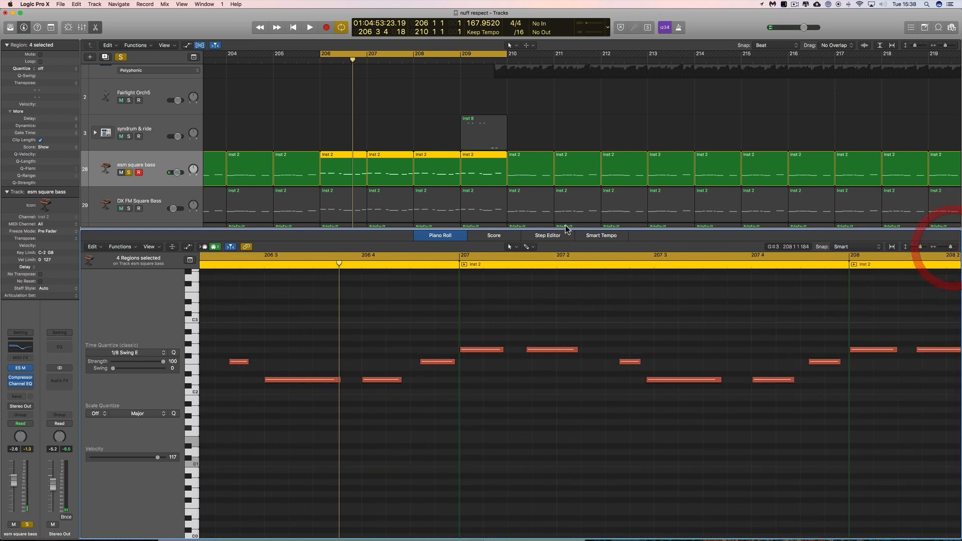
pyautogui.click(348, 167)
pyautogui.click(348, 142)
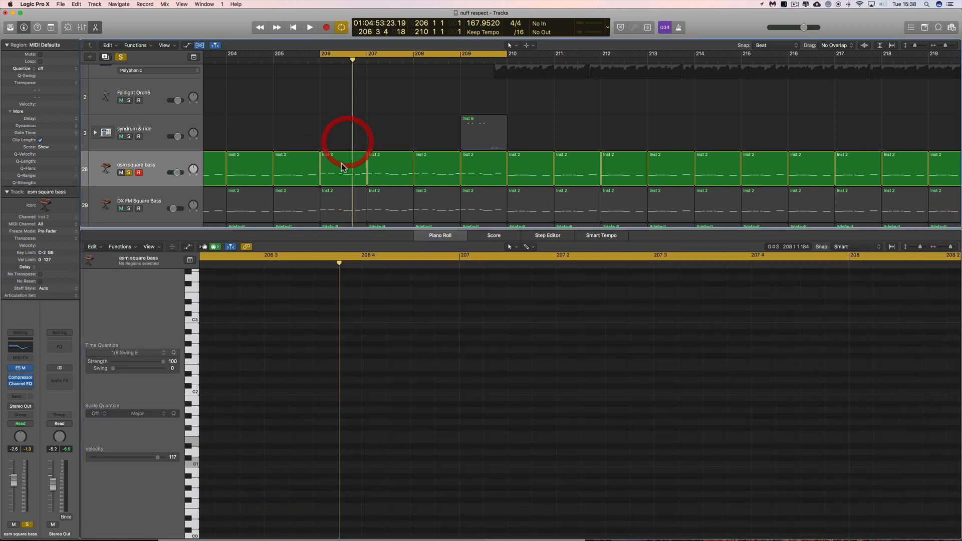
pyautogui.click(342, 166)
pyautogui.press('super+u')
pyautogui.hscroll(-5, 392, 299)
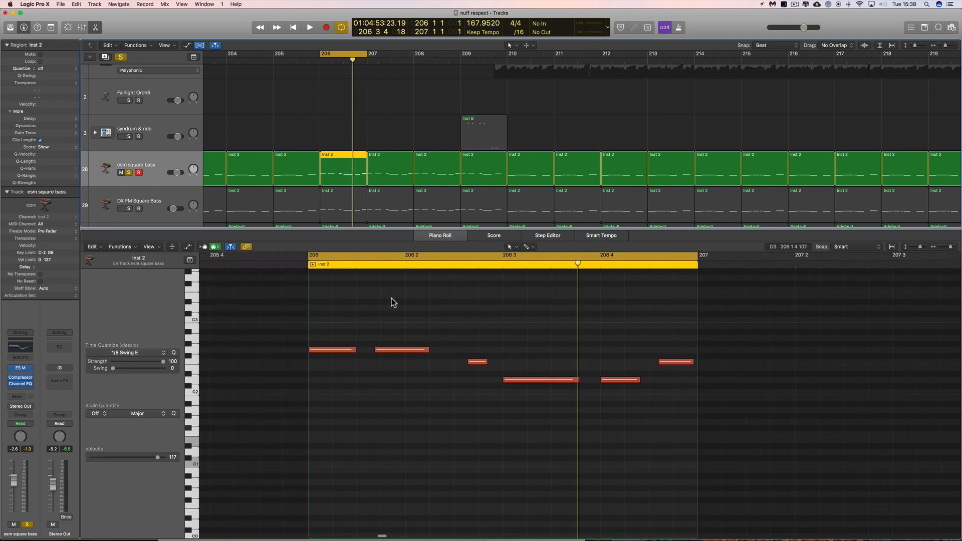
# Audition the bar 206 bass notes in order: G2, G2, F2, D2, D2 and F2.
pyautogui.click(331, 351)
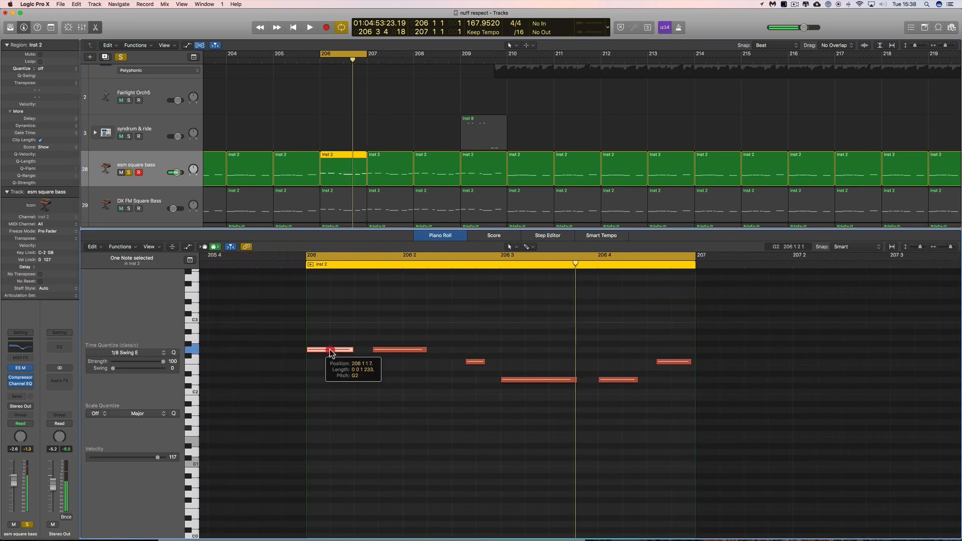
pyautogui.click(327, 350)
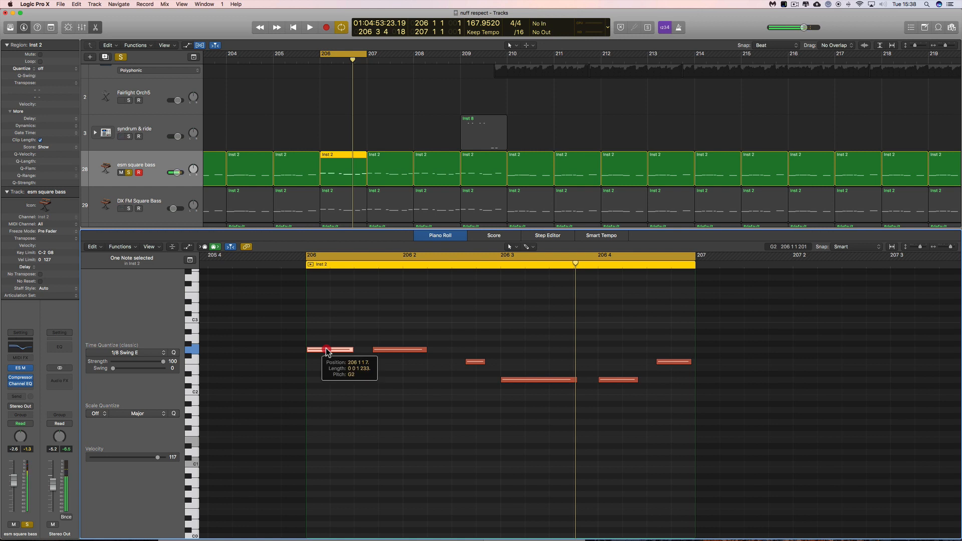
pyautogui.click(394, 349)
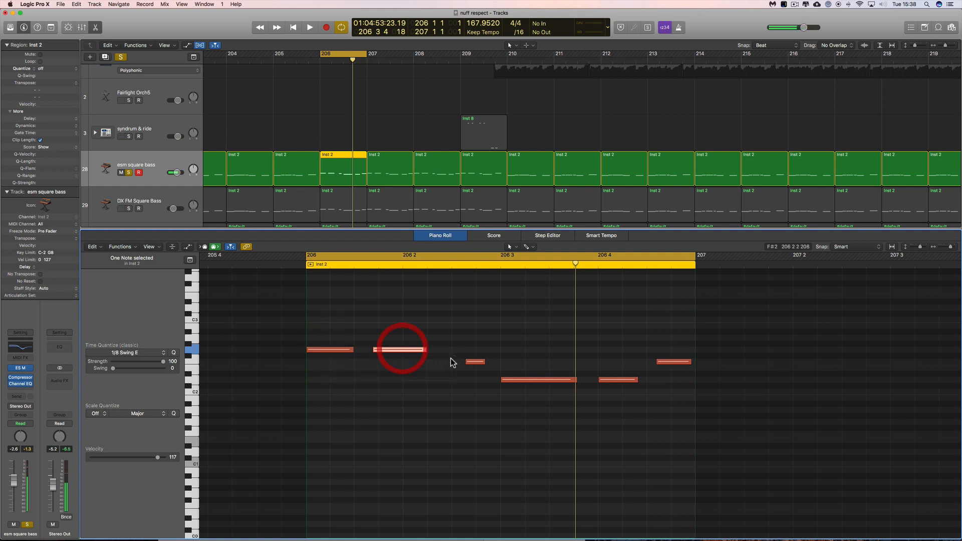
pyautogui.click(475, 361)
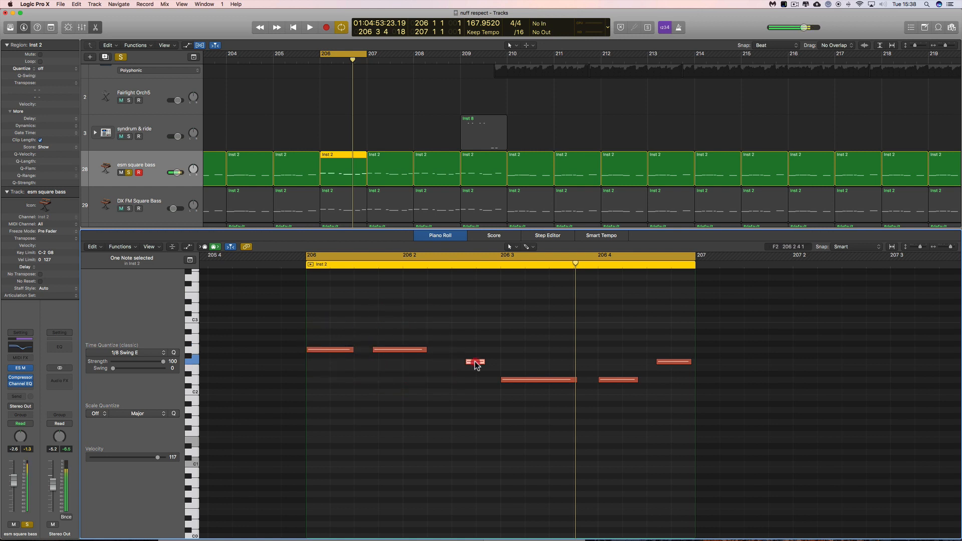
pyautogui.click(552, 381)
pyautogui.click(606, 380)
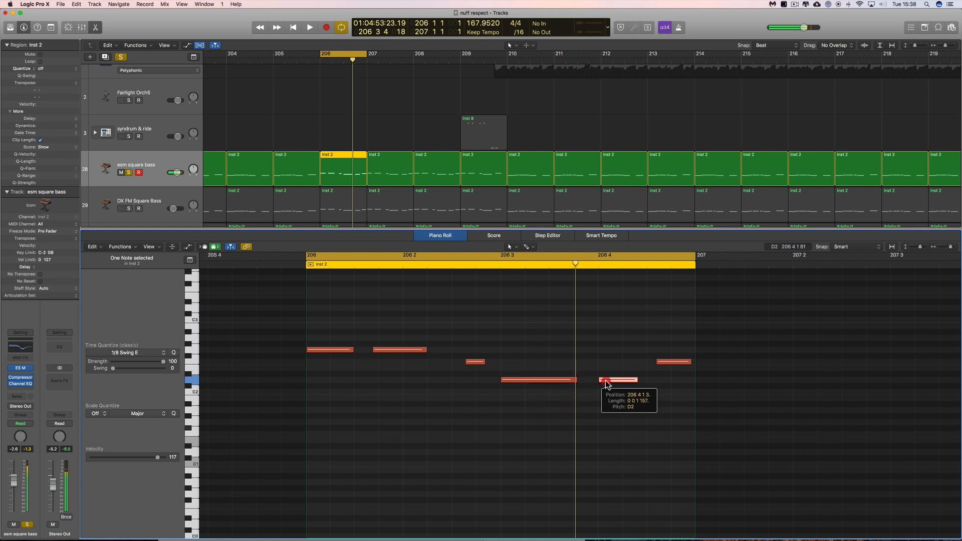
pyautogui.click(677, 362)
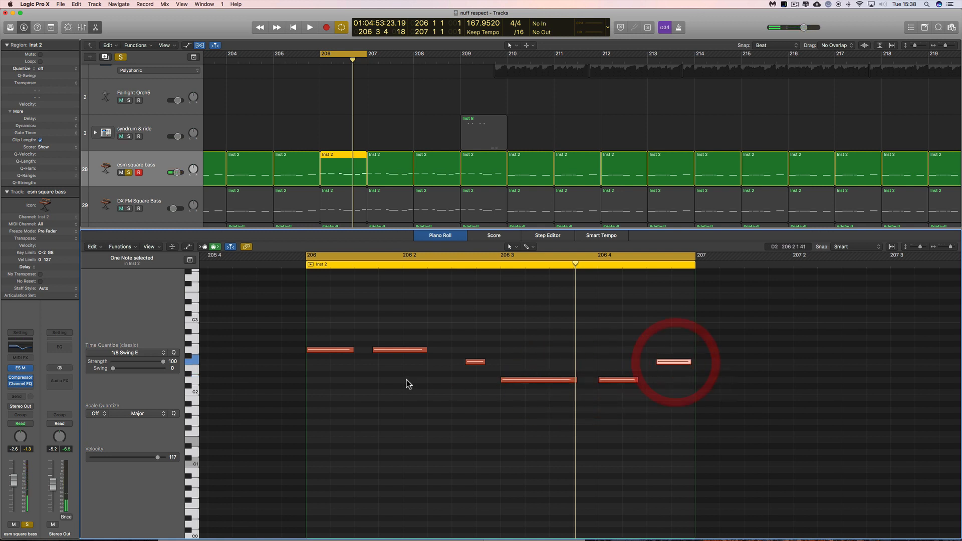
# Compare the opening G2 note with the two D2 notes and the second G2 by auditioning each one.
pyautogui.click(333, 350)
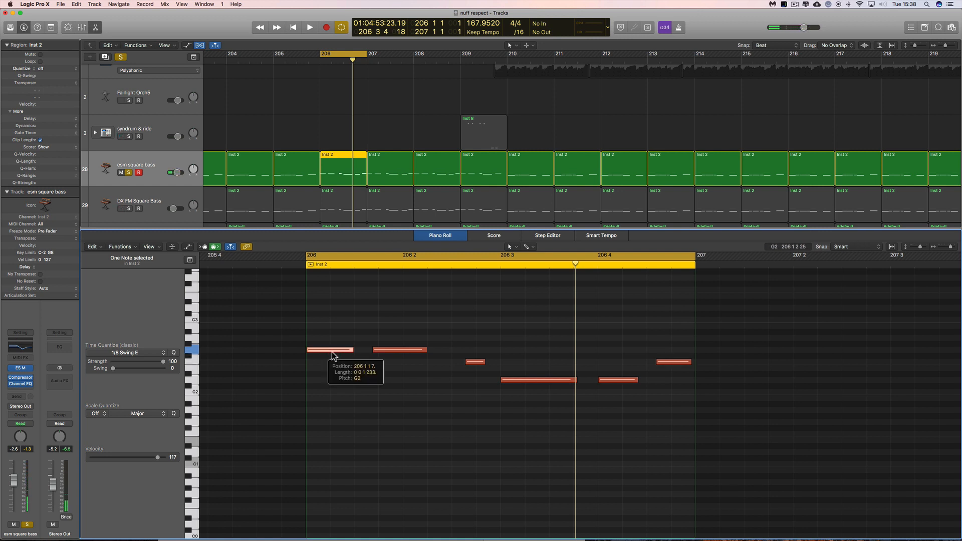
pyautogui.click(332, 351)
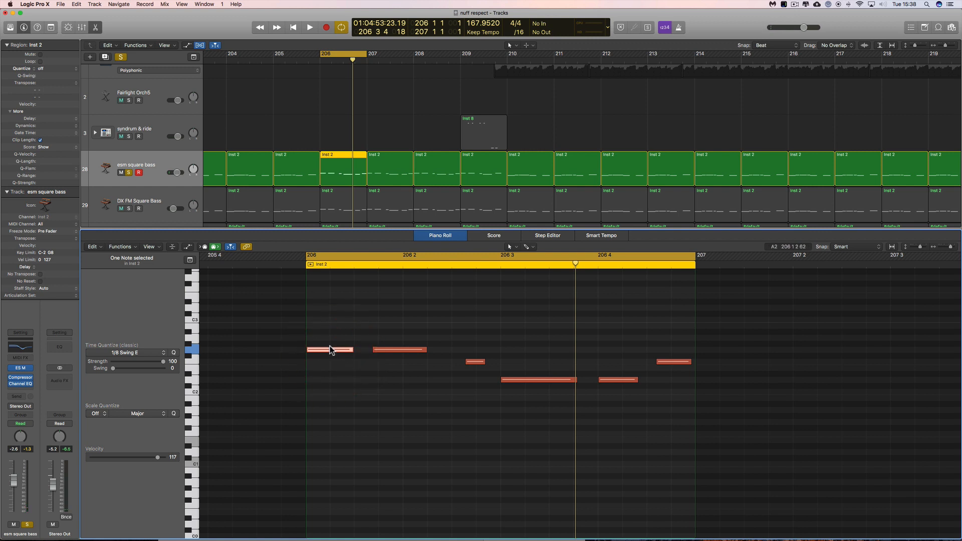
pyautogui.click(522, 380)
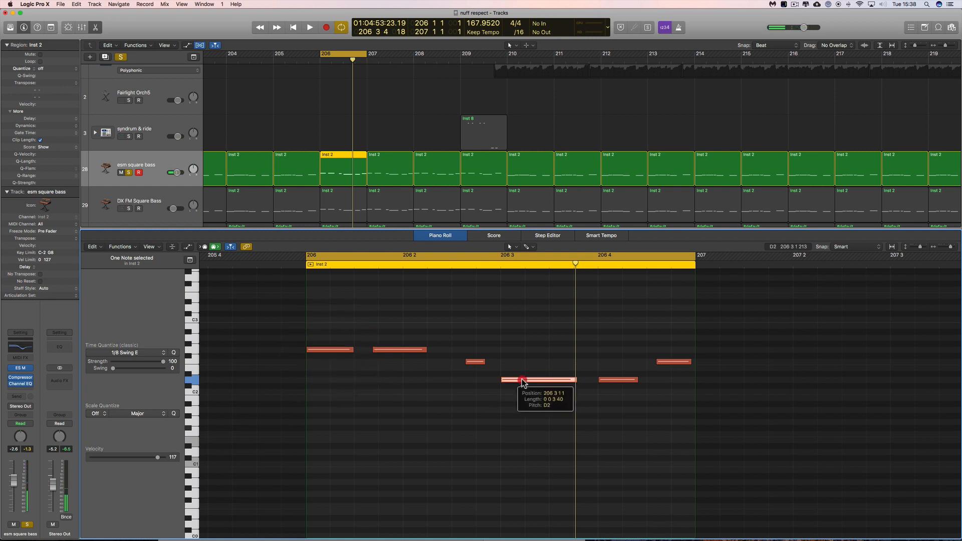
pyautogui.click(622, 380)
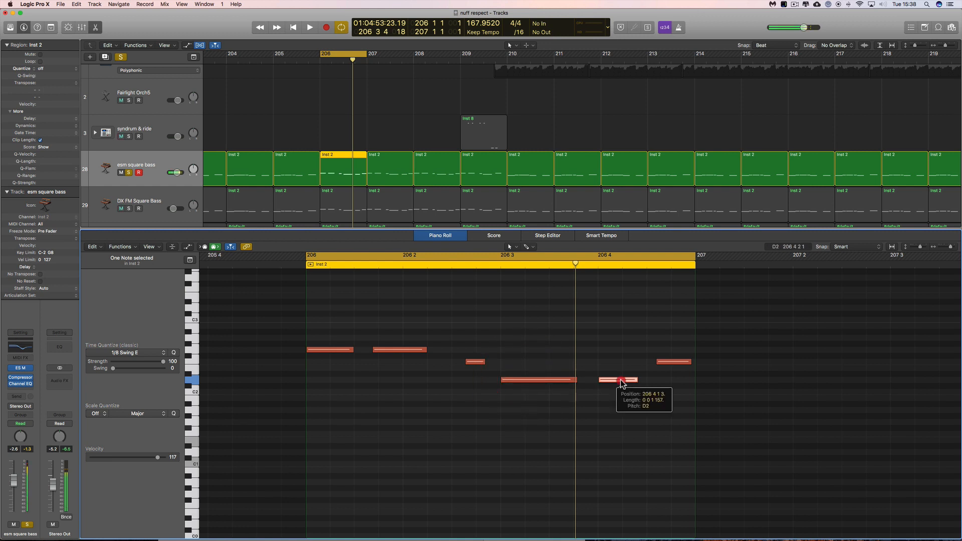
pyautogui.click(396, 351)
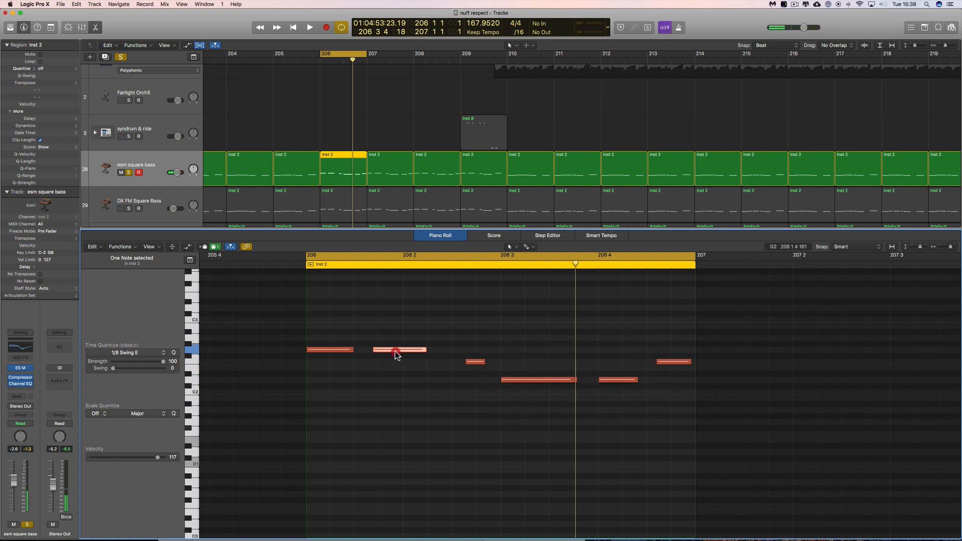
# Try the second G2 note directly after the first, undo that move, and nudge the note very slightly earlier.
pyautogui.moveTo(396, 353); pyautogui.dragTo(365, 355)
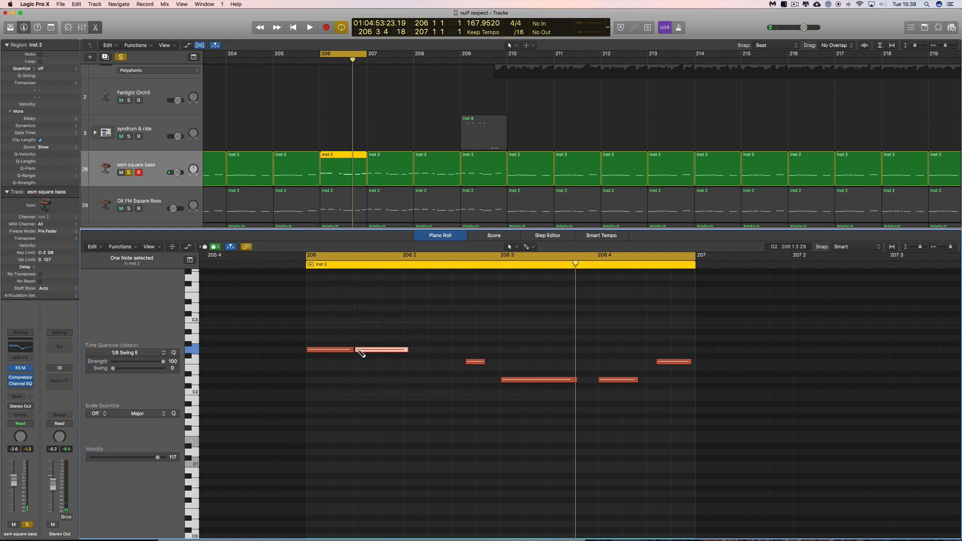
pyautogui.press('super+z')
pyautogui.moveTo(378, 353); pyautogui.dragTo(377, 354)
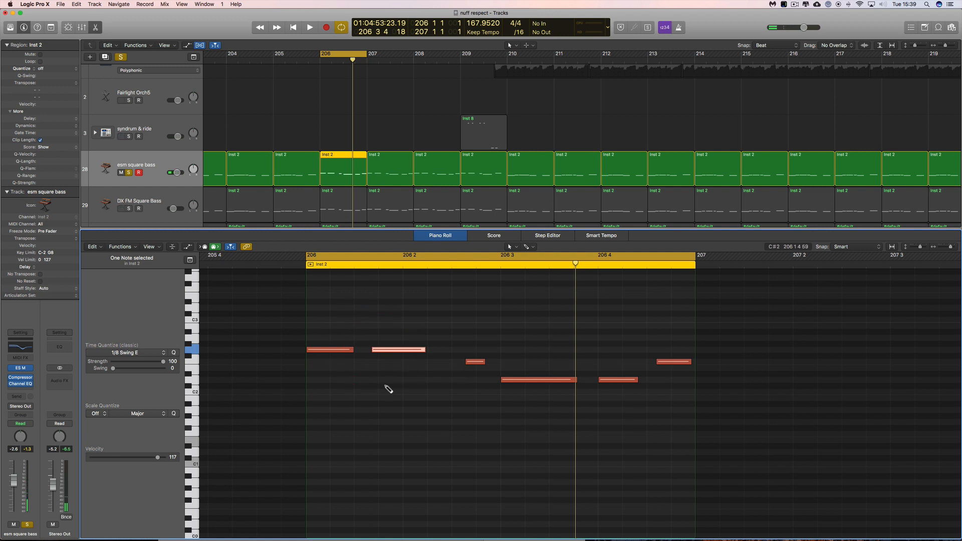
# Try the short F2 note slightly earlier in beat 2, undo the move, and audition it at its original position.
pyautogui.moveTo(471, 362); pyautogui.dragTo(456, 363)
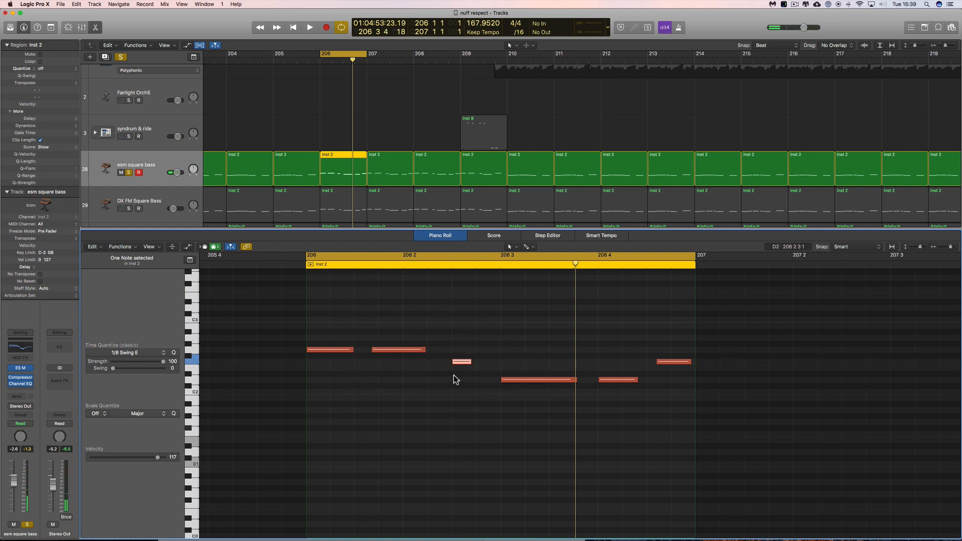
pyautogui.press('super+z')
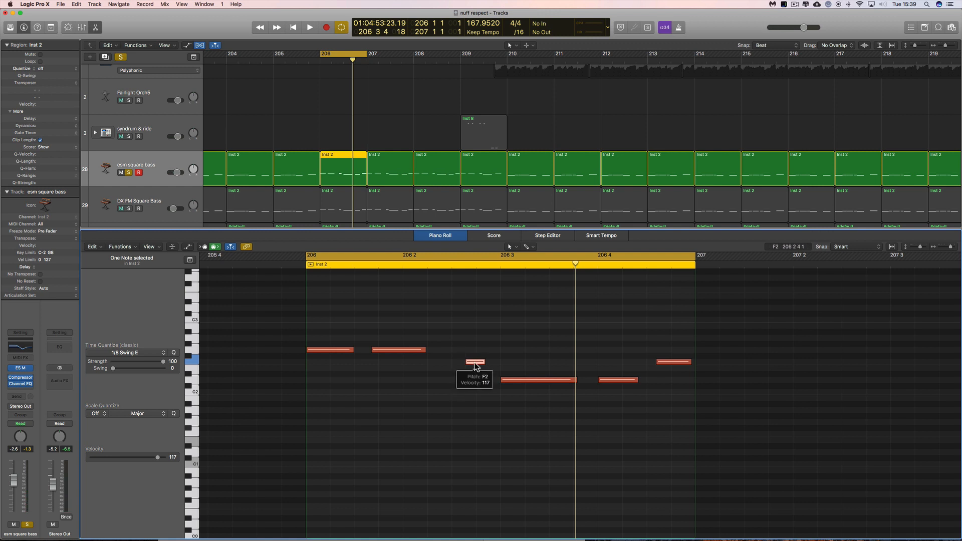
pyautogui.moveTo(472, 366); pyautogui.dragTo(474, 365)
# Audition both D2 notes, try the final F2 note slightly earlier, and audition it again at its restored position.
pyautogui.click(507, 380)
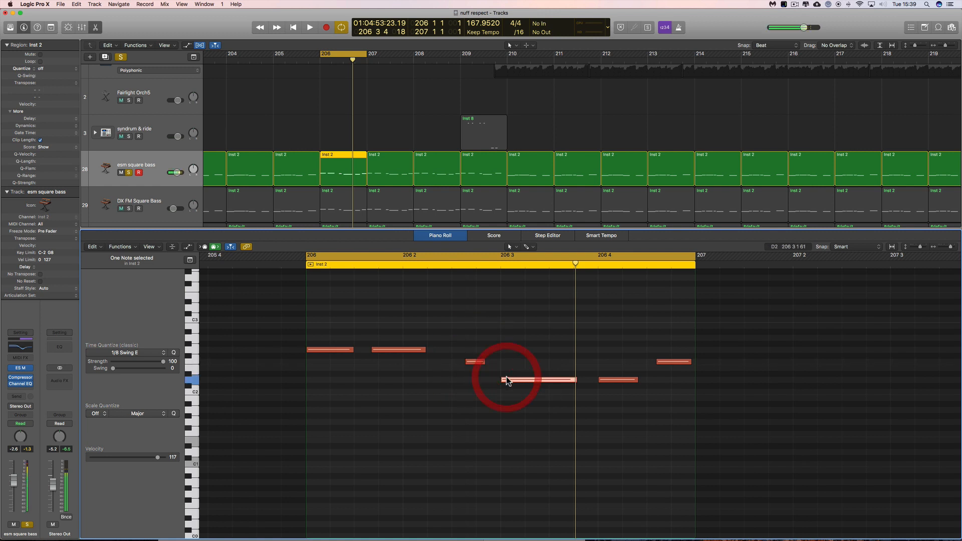
pyautogui.click(607, 383)
pyautogui.moveTo(670, 362); pyautogui.dragTo(661, 364)
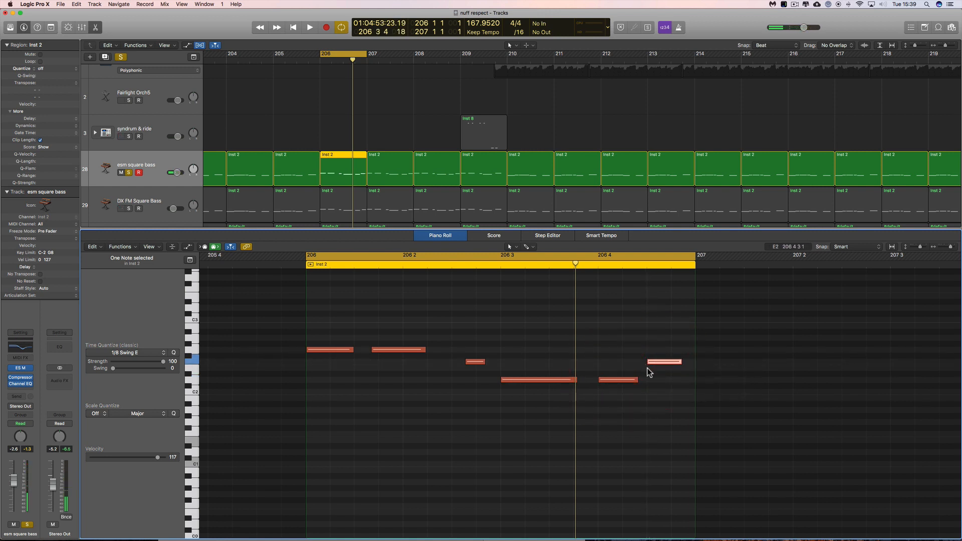
pyautogui.press('q')
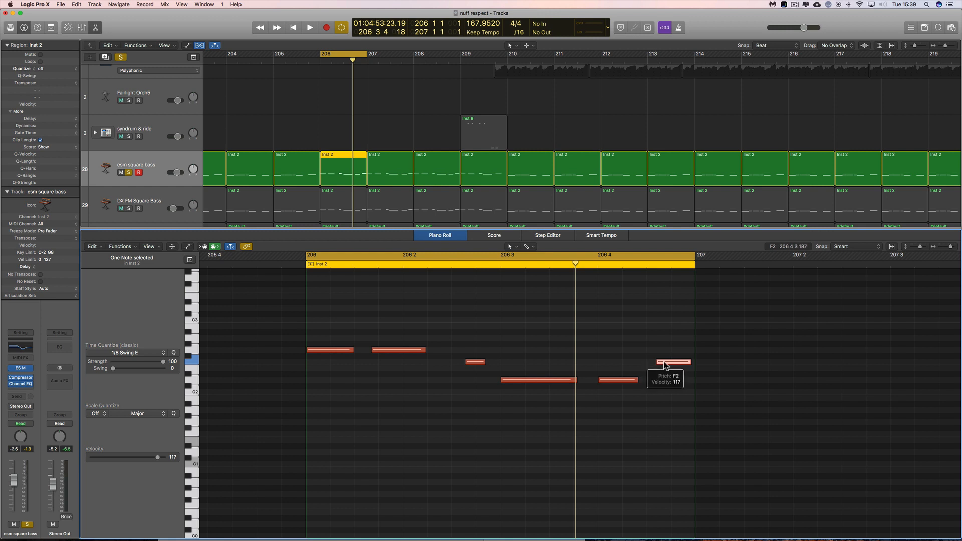
pyautogui.moveTo(664, 365)
pyautogui.mouseDown()
pyautogui.moveTo(654, 363)
pyautogui.moveTo(672, 363)
pyautogui.mouseUp()
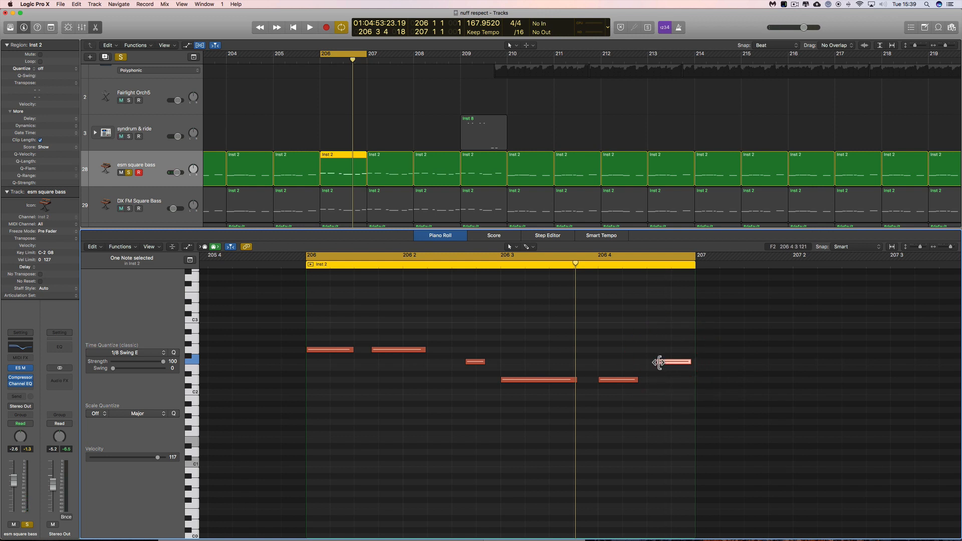
pyautogui.moveTo(664, 370)
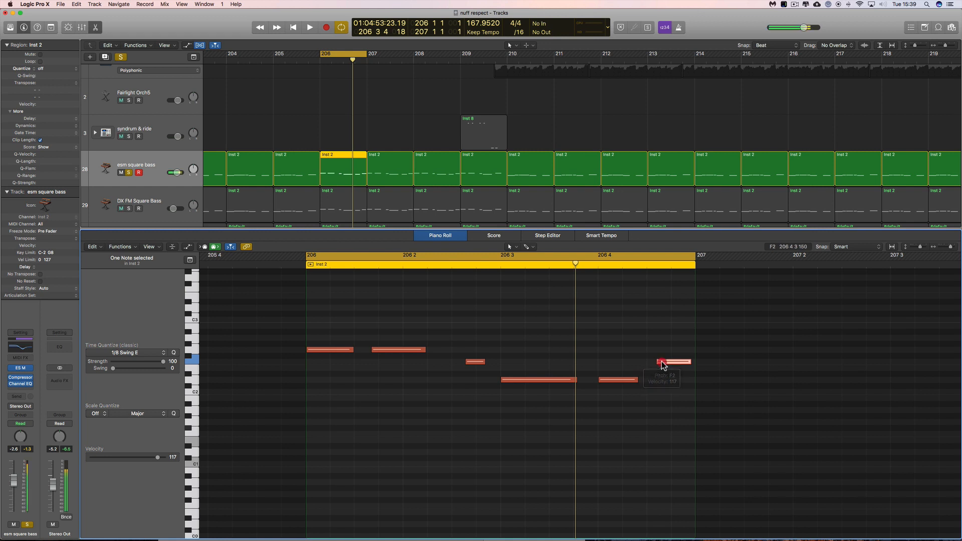
pyautogui.moveTo(662, 364); pyautogui.dragTo(665, 366)
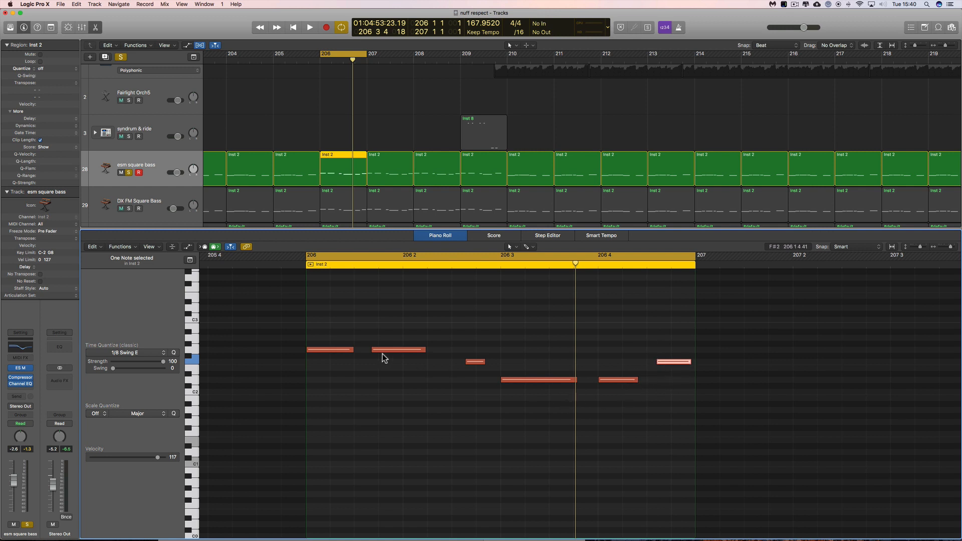
# Audition the first two G2 notes of bar 206 alternately, try the second slightly later, and undo the move.
pyautogui.click(346, 350)
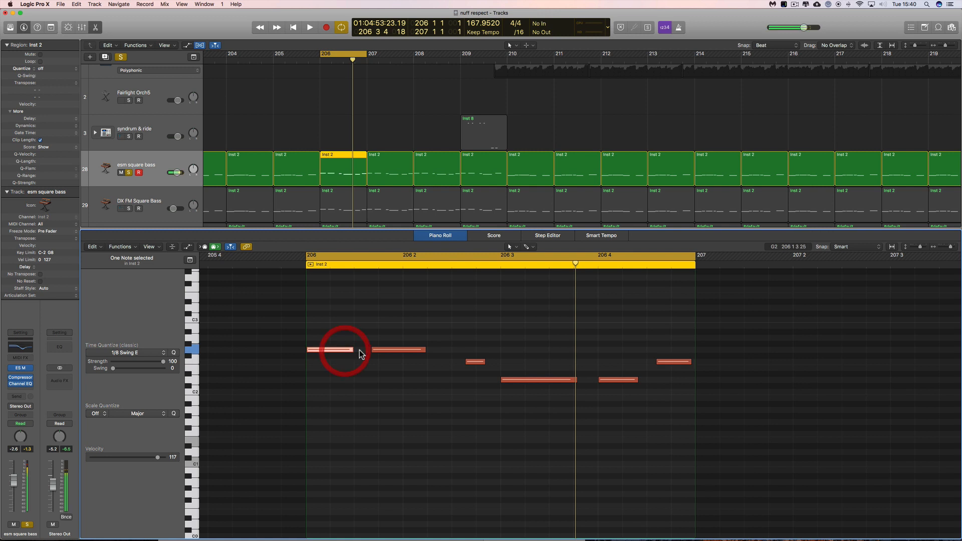
pyautogui.click(387, 350)
pyautogui.click(346, 352)
pyautogui.click(379, 349)
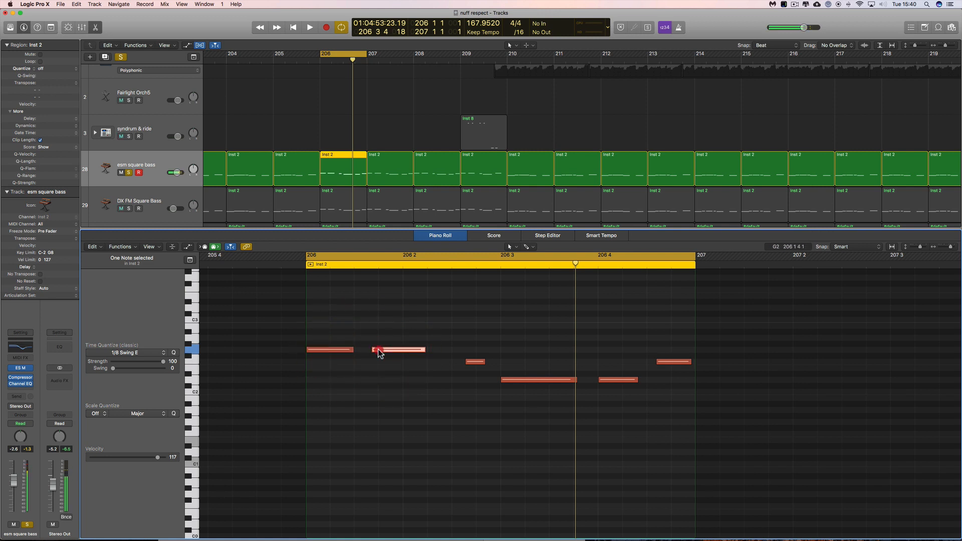
pyautogui.click(341, 351)
pyautogui.click(382, 350)
pyautogui.moveTo(382, 350); pyautogui.dragTo(390, 351)
pyautogui.press('super+z')
# Audition the short F2 note in beat 2 and play back the looped bar 206.
pyautogui.click(476, 363)
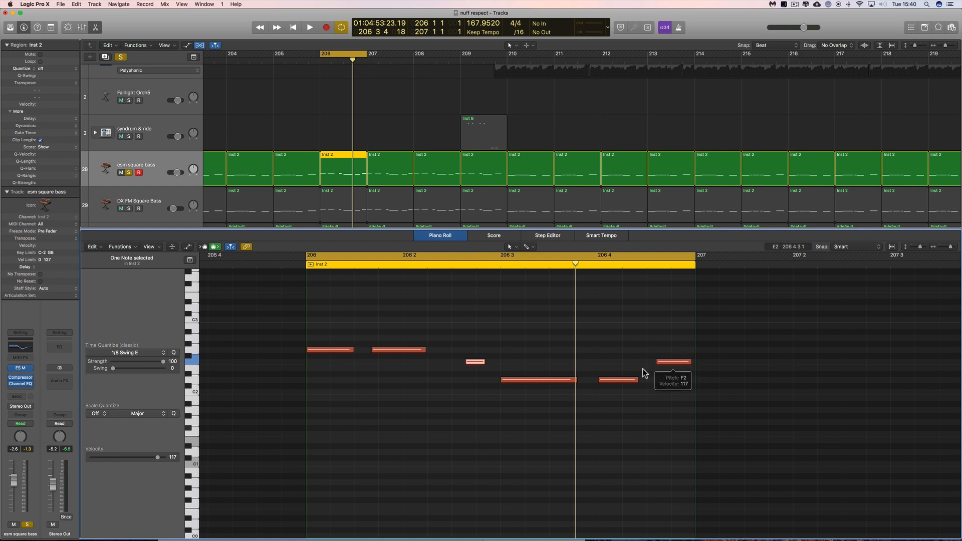
pyautogui.press('space')
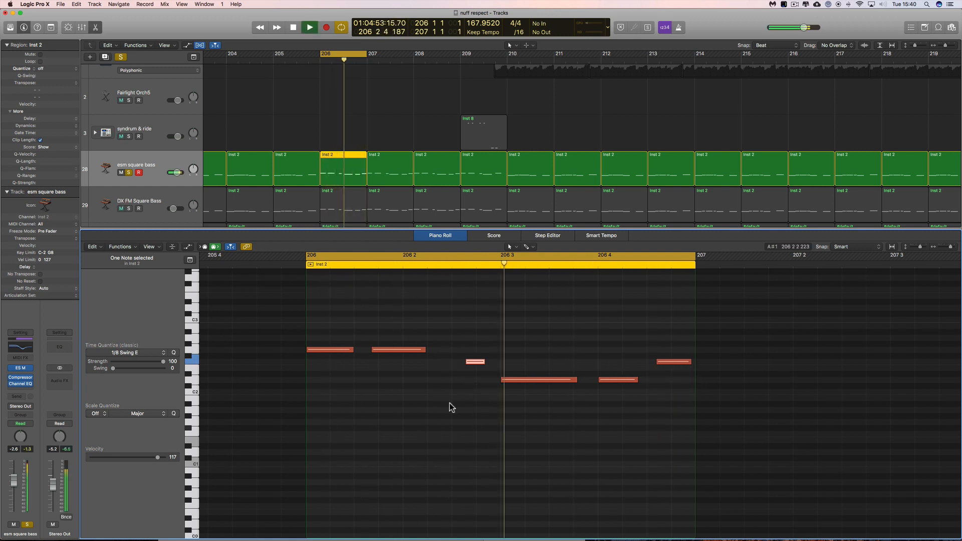
pyautogui.press('space')
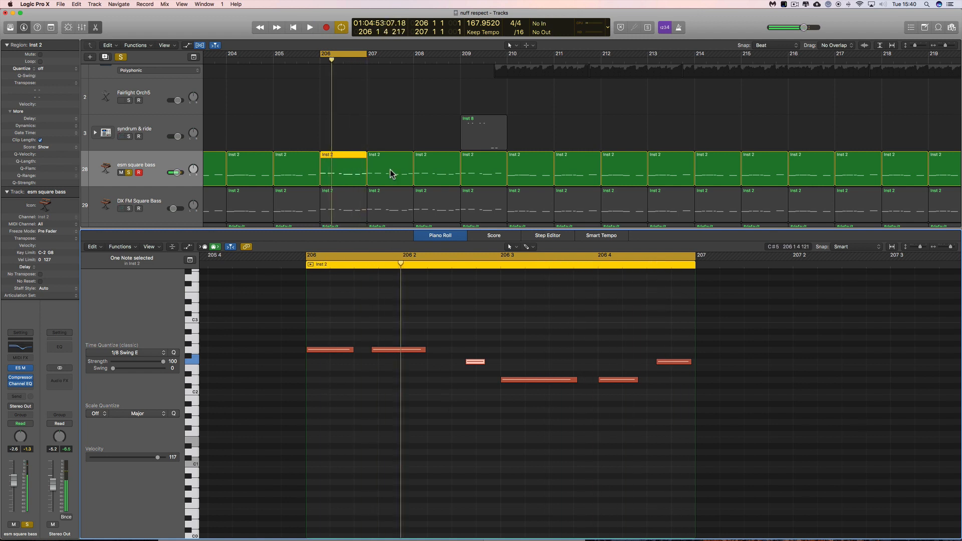
# Add the esm square bass regions in bars 207 and 208 to the selection and show all three in the Piano Roll.
pyautogui.keyDown('shift'); pyautogui.click(377, 165); pyautogui.keyUp('shift')
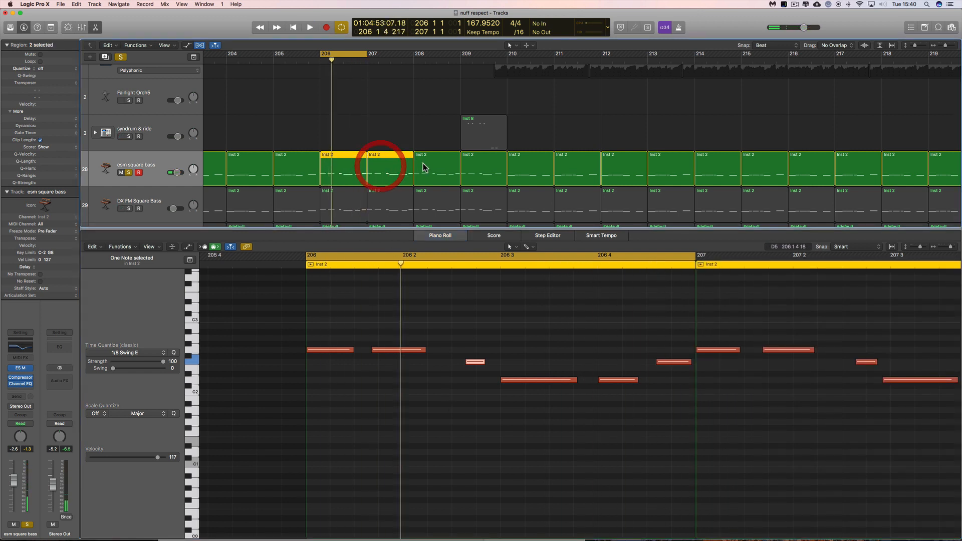
pyautogui.keyDown('shift'); pyautogui.click(423, 165); pyautogui.keyUp('shift')
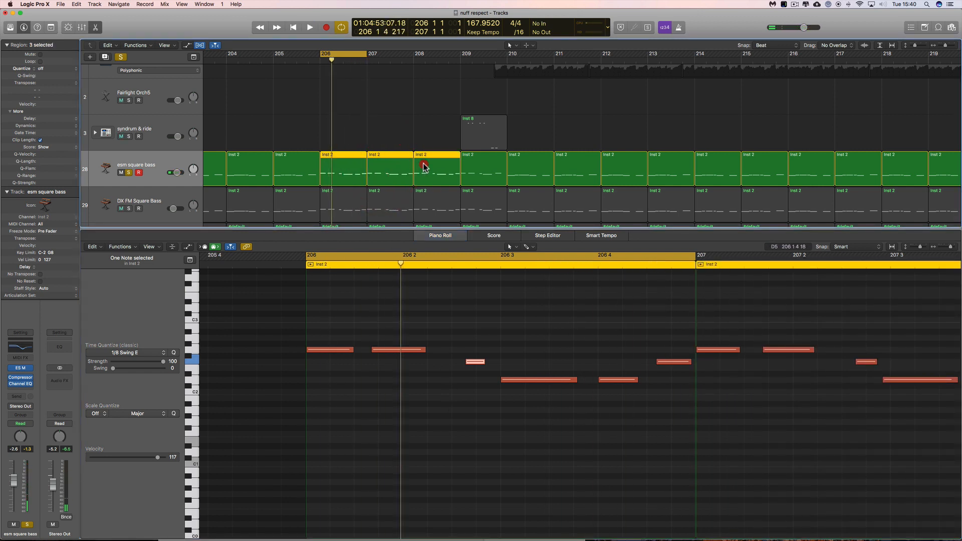
pyautogui.click(939, 247)
pyautogui.hscroll(5, 840, 296)
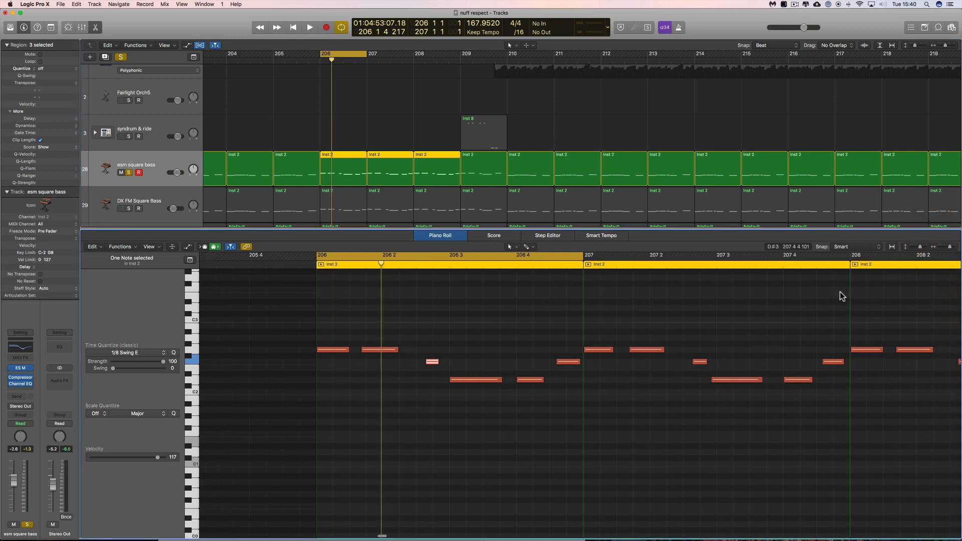
pyautogui.click(940, 247)
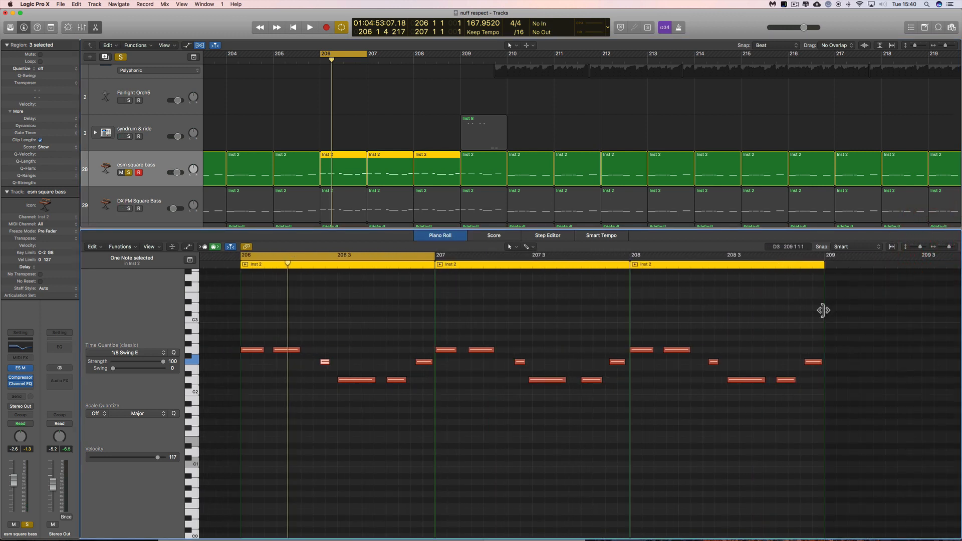
# Audition the long D2 notes in bars 206 and 207 and set the cycle range to bar 207.
pyautogui.click(349, 380)
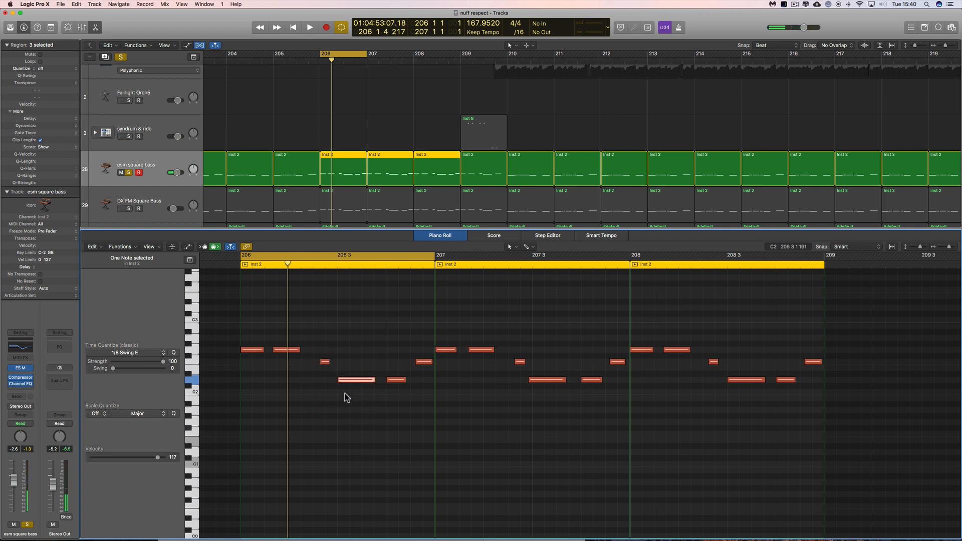
pyautogui.click(531, 380)
pyautogui.click(441, 257)
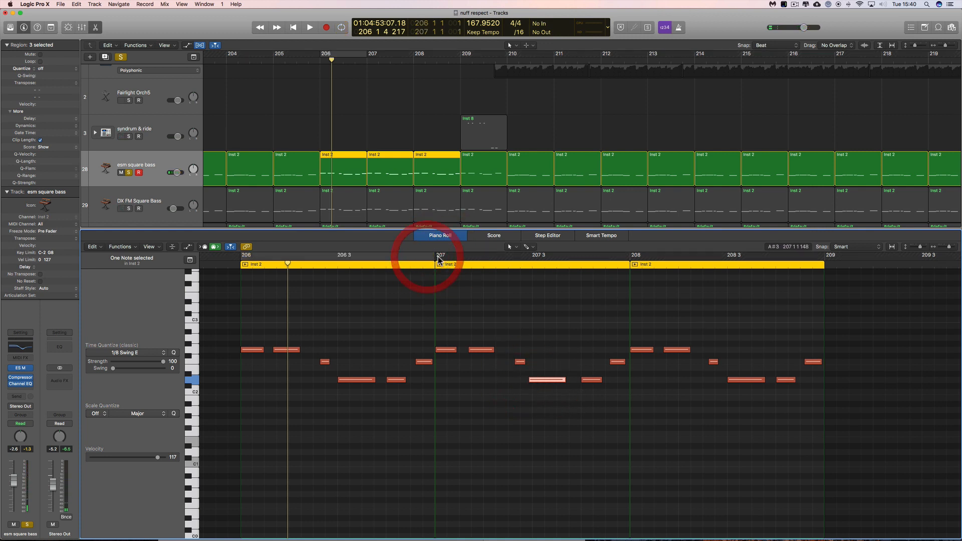
pyautogui.moveTo(441, 258); pyautogui.dragTo(630, 259)
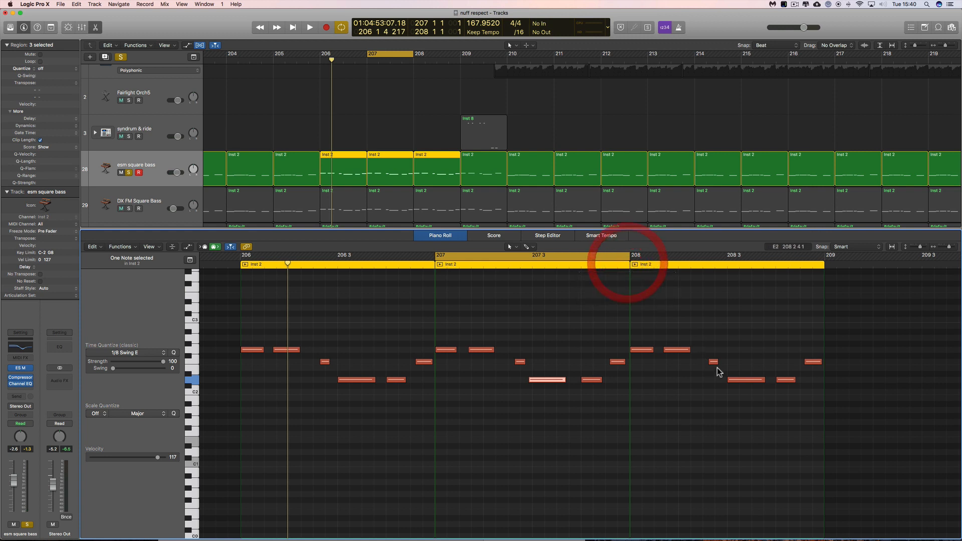
# Compare the long D2 notes in bars 208 and 207 and examine closely where the one in bar 207 starts.
pyautogui.click(739, 380)
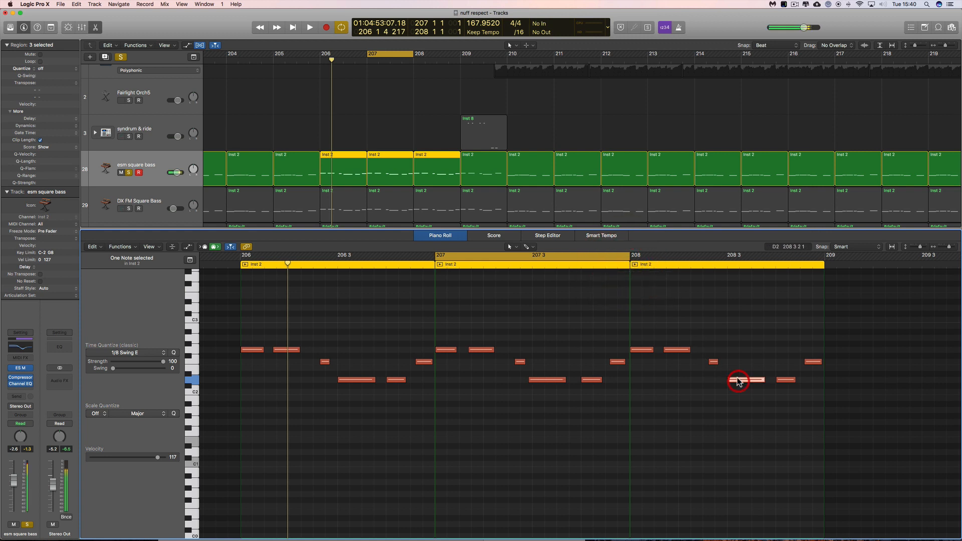
pyautogui.click(547, 381)
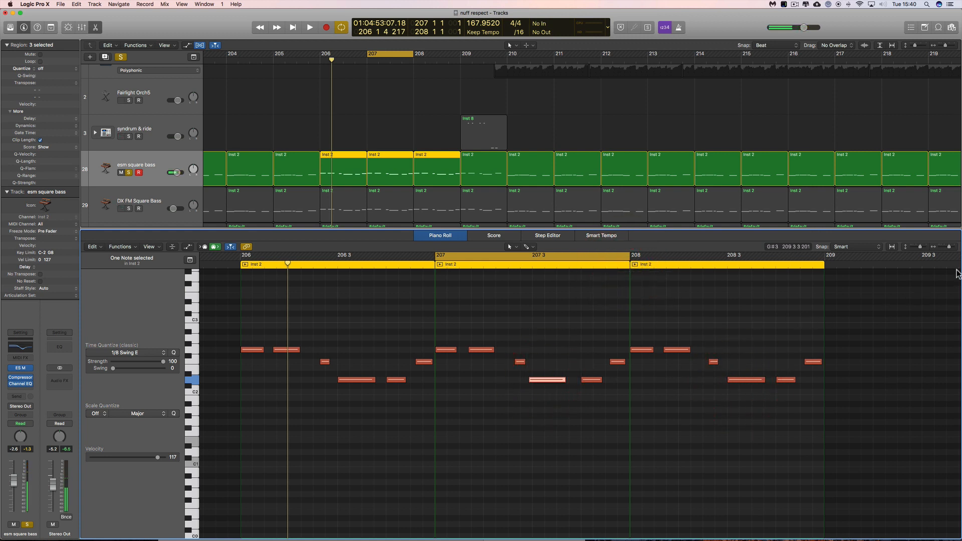
pyautogui.click(956, 248)
pyautogui.click(957, 248)
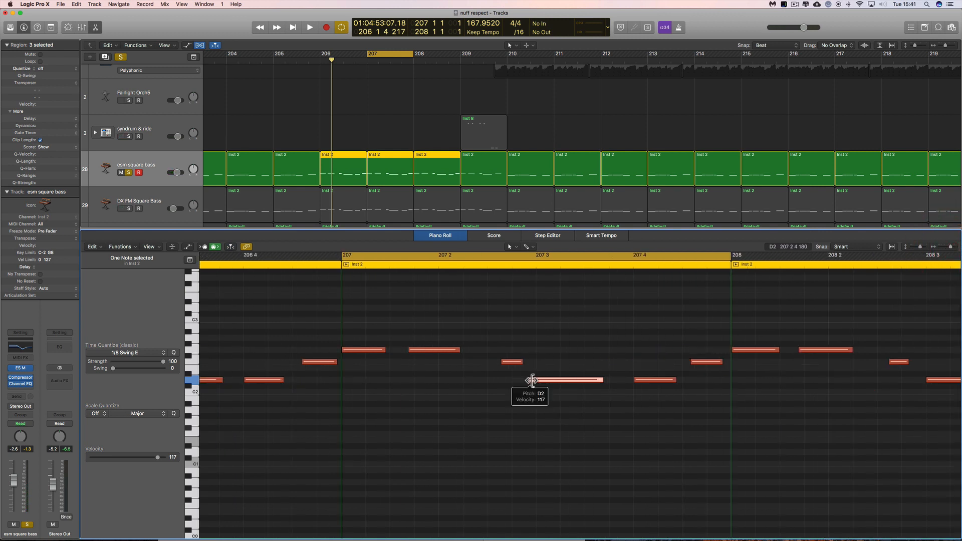
pyautogui.click(942, 247)
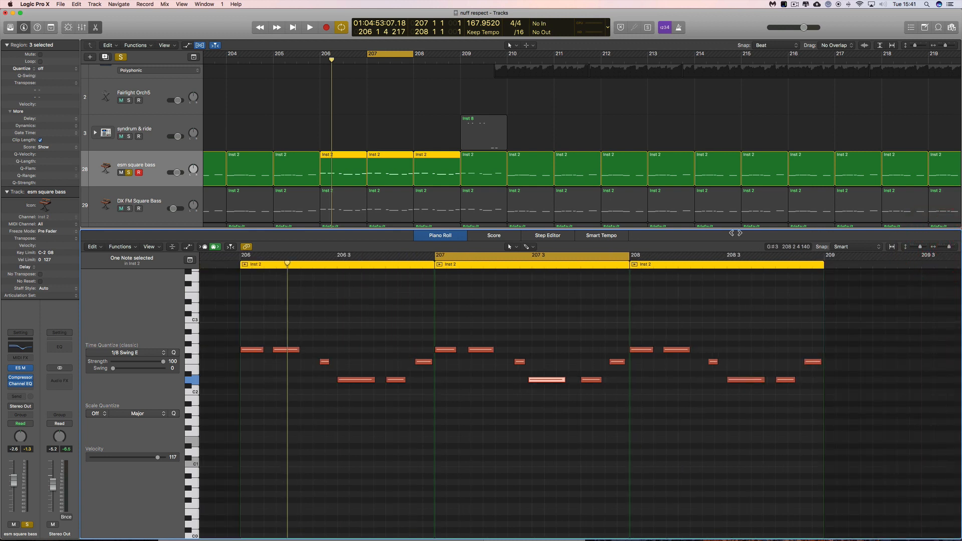
# Add the bar 209 esm square bass region to the selection and set the cycle range from bar 206 to bar 210.
pyautogui.keyDown('shift'); pyautogui.click(472, 164); pyautogui.keyUp('shift')
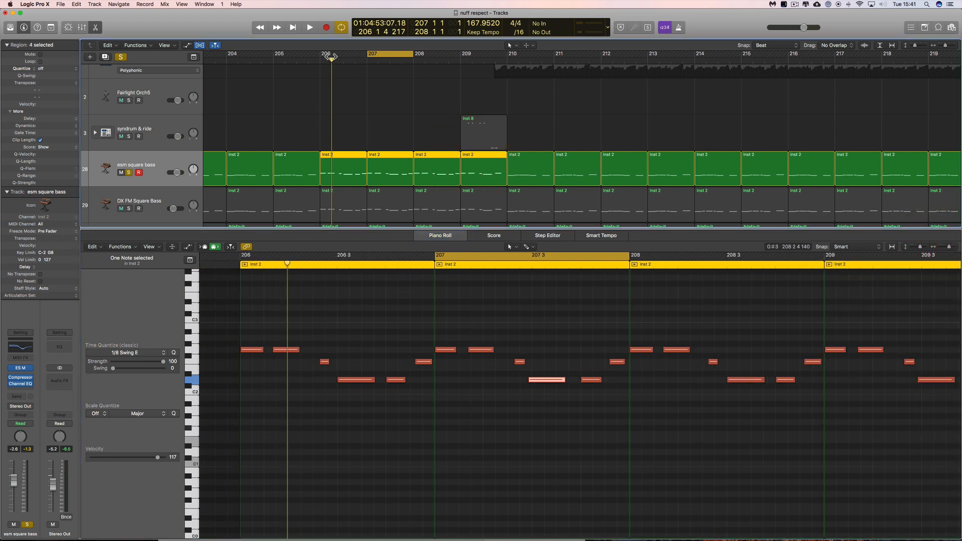
pyautogui.moveTo(321, 56); pyautogui.dragTo(508, 55)
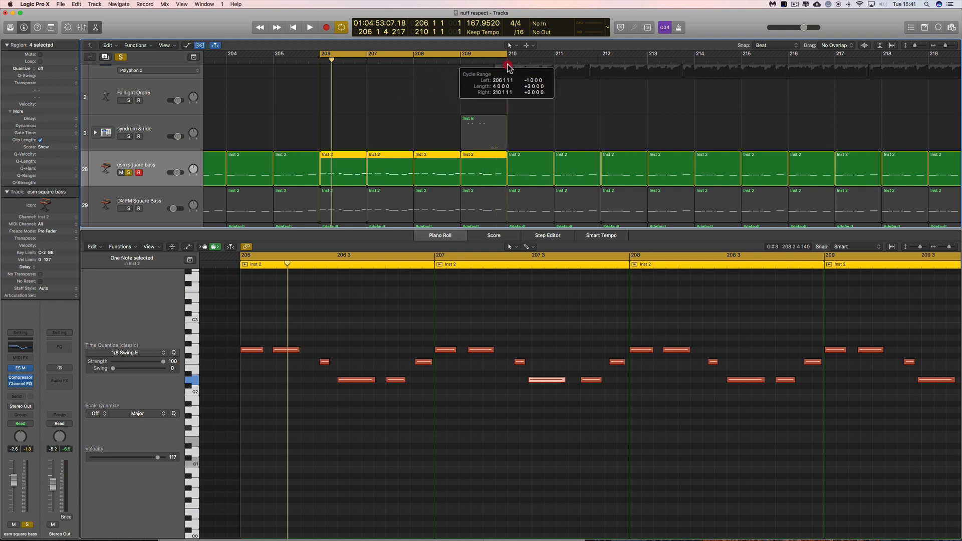
pyautogui.hscroll(5, 742, 332)
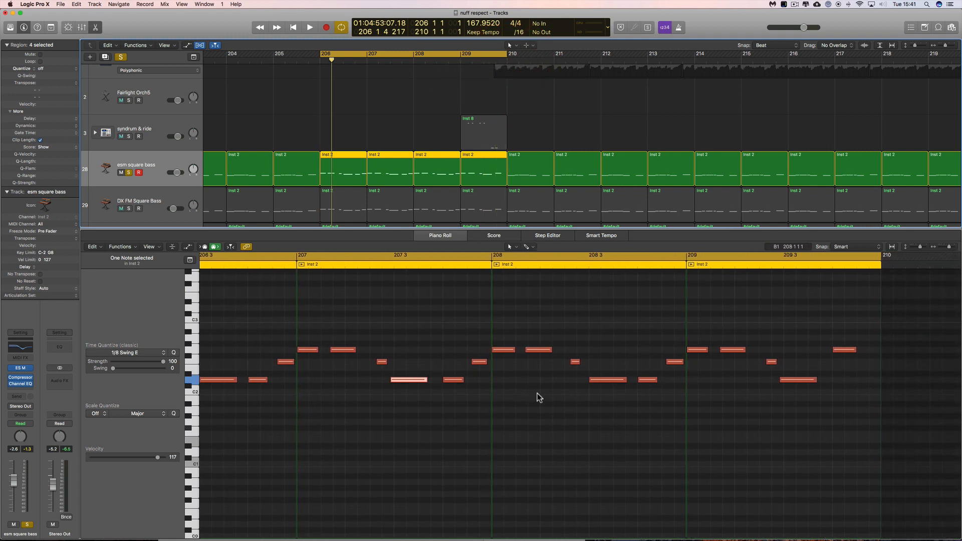
# Compare bar 209's long D2 and final G2 notes with the short D2 and F2 notes ending bar 207.
pyautogui.click(799, 380)
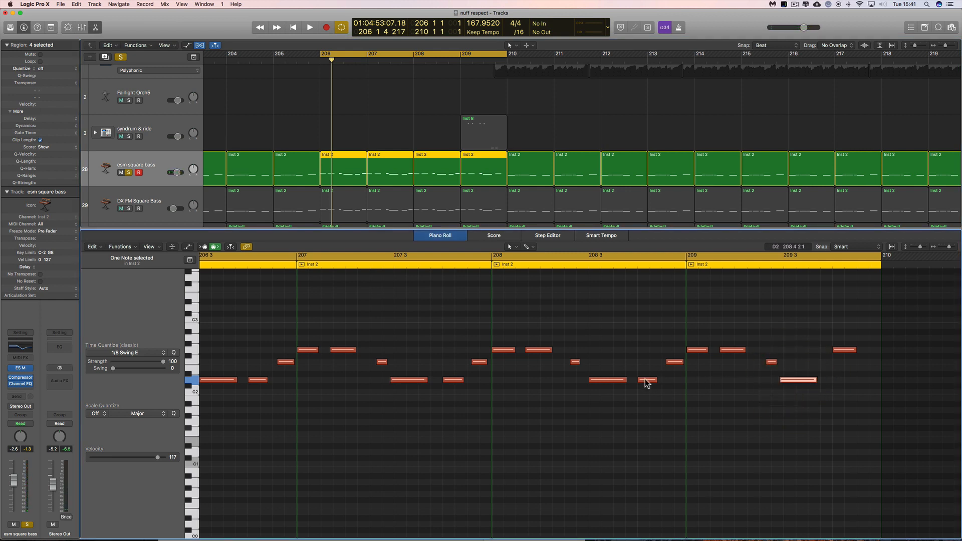
pyautogui.click(452, 381)
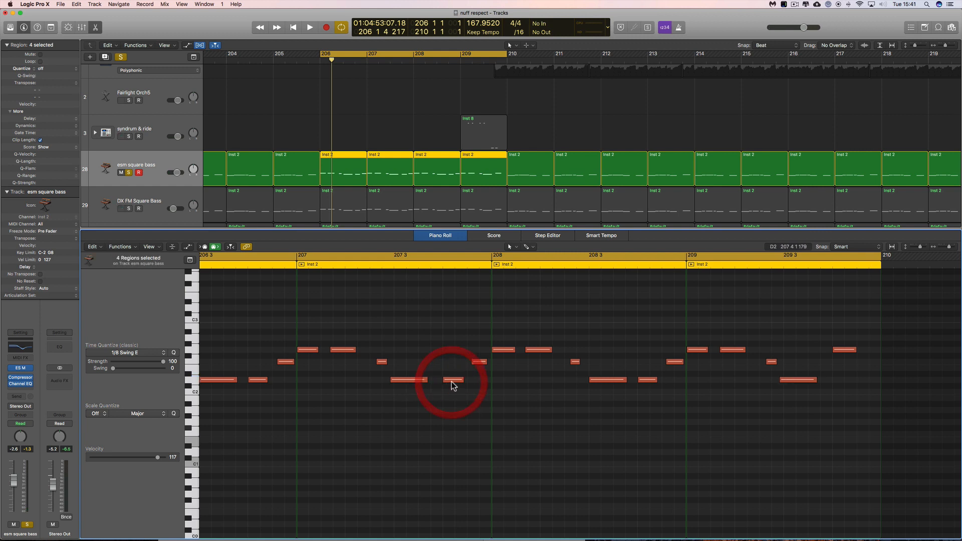
pyautogui.click(477, 364)
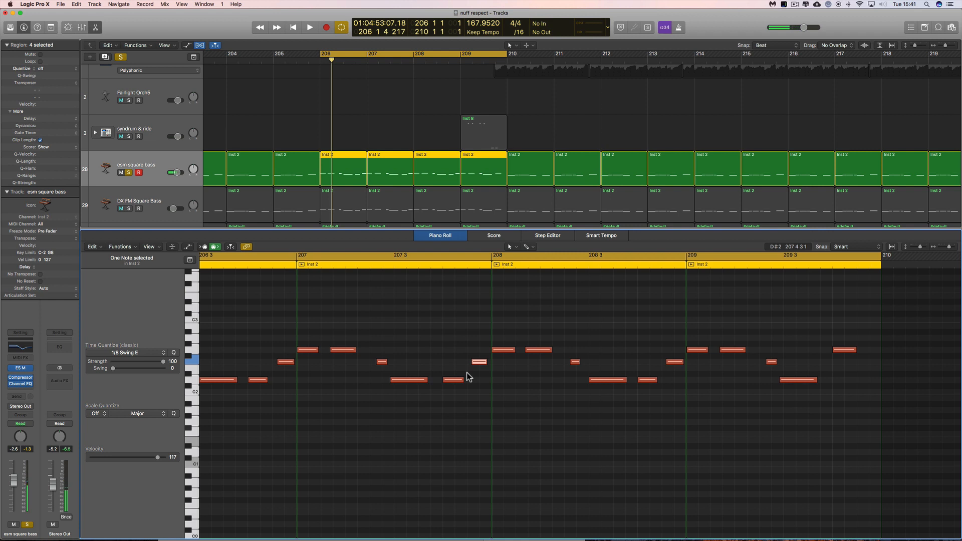
pyautogui.click(842, 351)
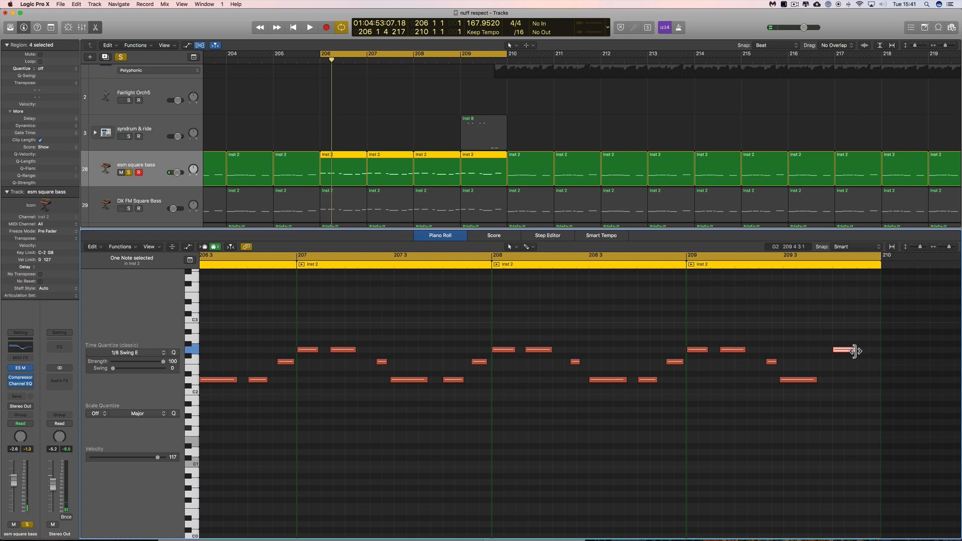
# Play the four-bar bass cycle with the whole pattern in view, and clear the note selection.
pyautogui.press('space')
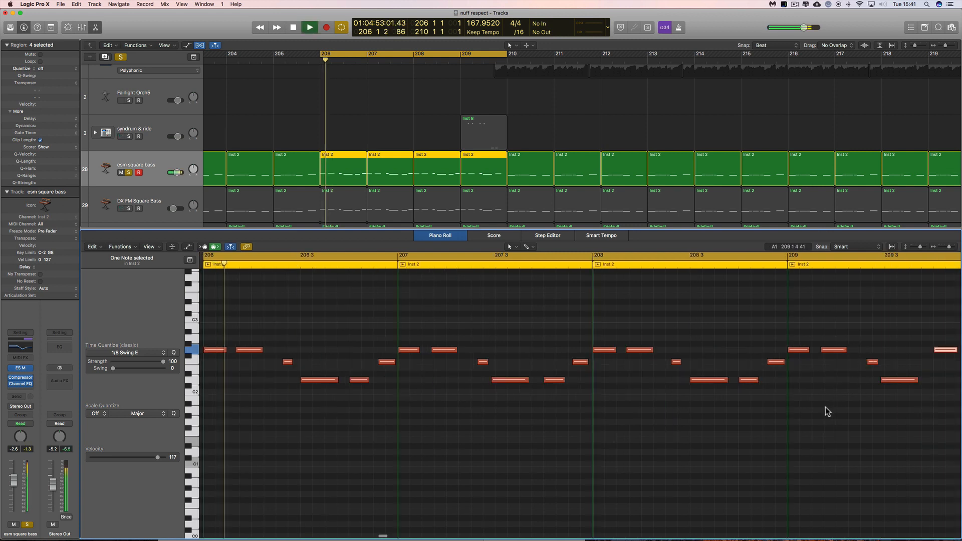
pyautogui.click(943, 246)
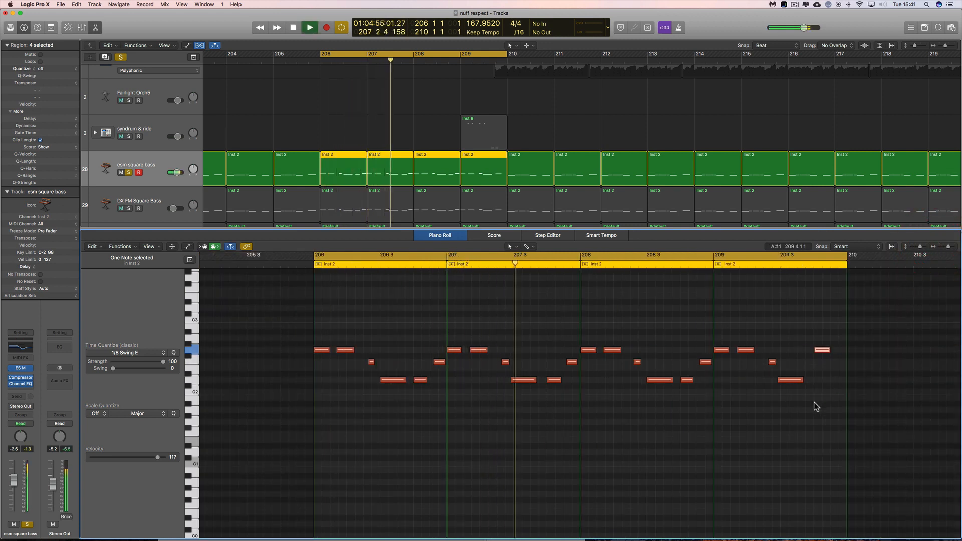
pyautogui.click(812, 404)
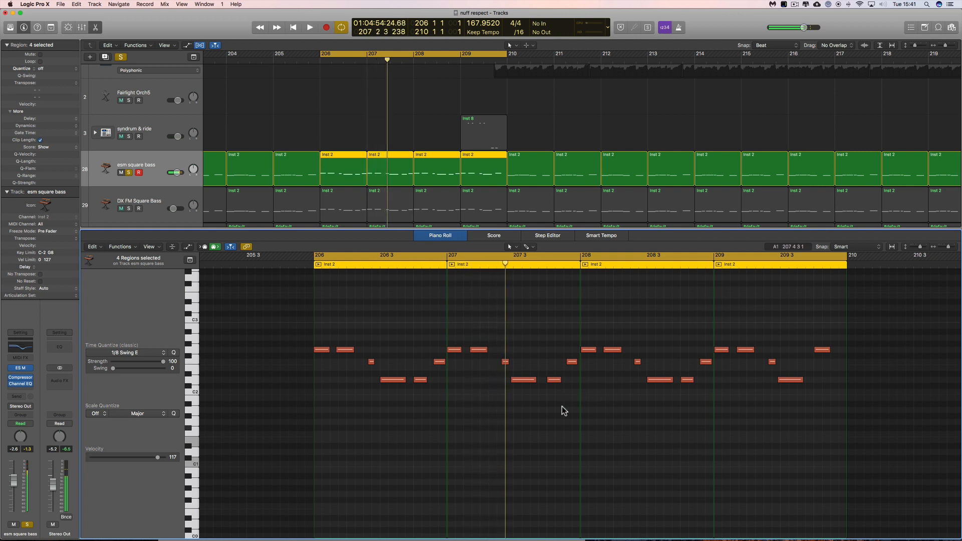
# Solo the DX FM Square Bass track alongside the esm square bass and play both layers together.
pyautogui.click(129, 209)
pyautogui.press('space')
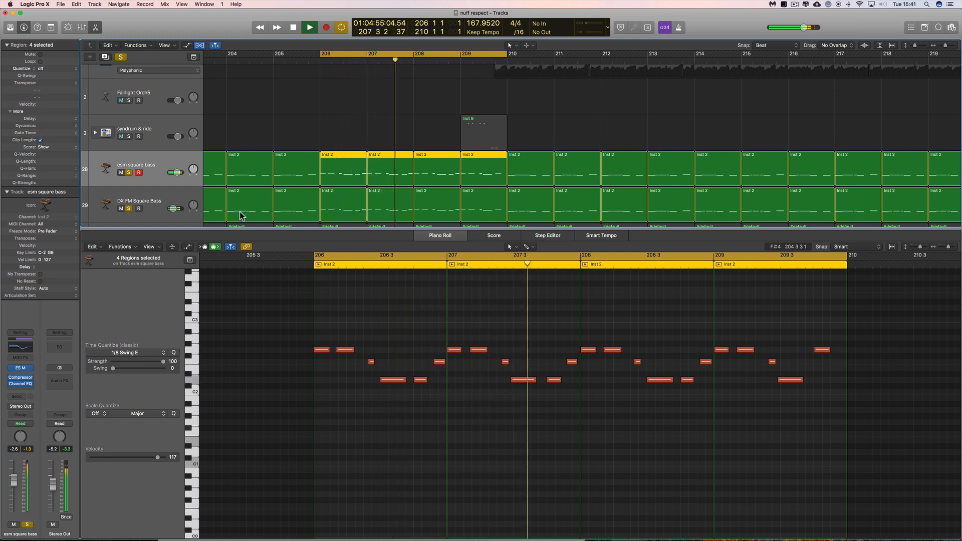
pyautogui.press('space')
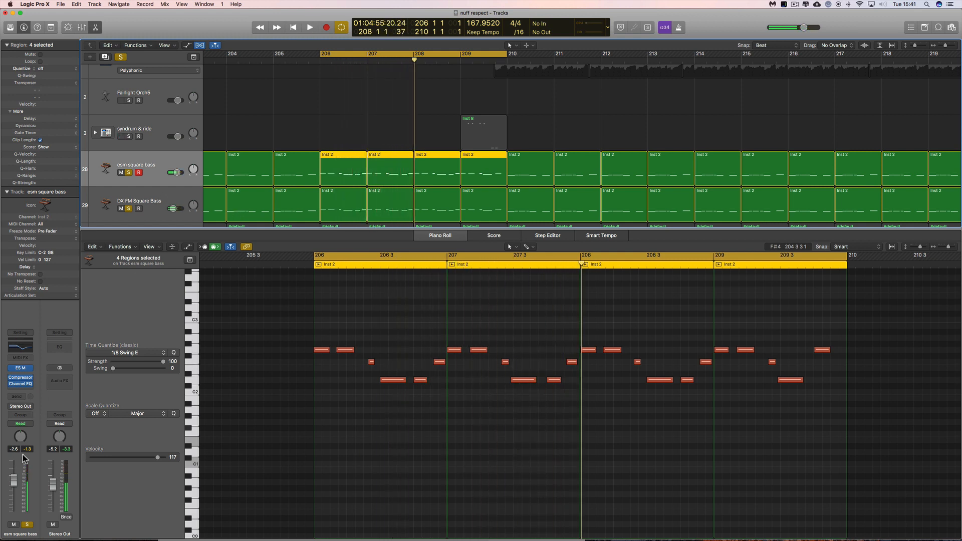
# Lower the DX FM Square Bass volume to -14.2 dB and compare the layers by switching its solo off and on during playback.
pyautogui.click(155, 209)
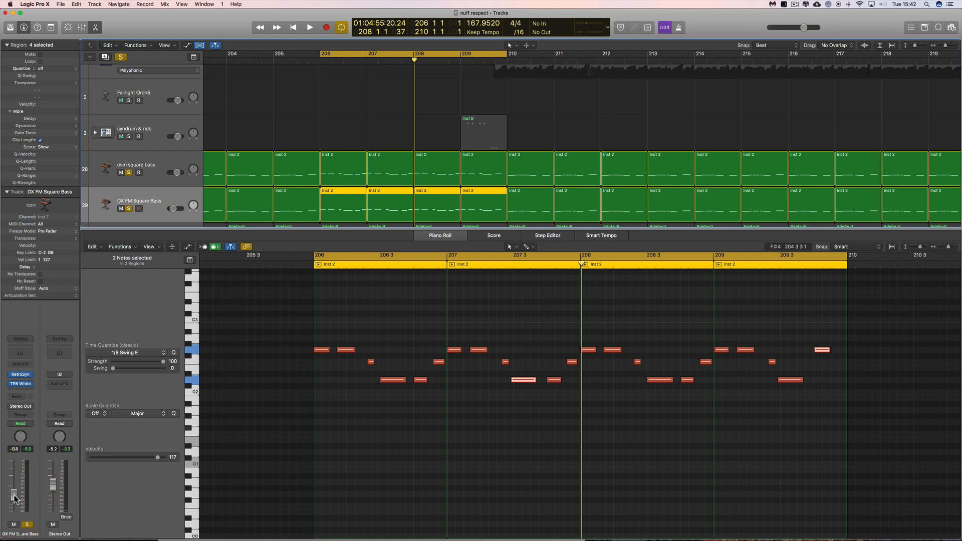
pyautogui.press('space')
pyautogui.moveTo(14, 497); pyautogui.dragTo(14, 497)
pyautogui.click(130, 210)
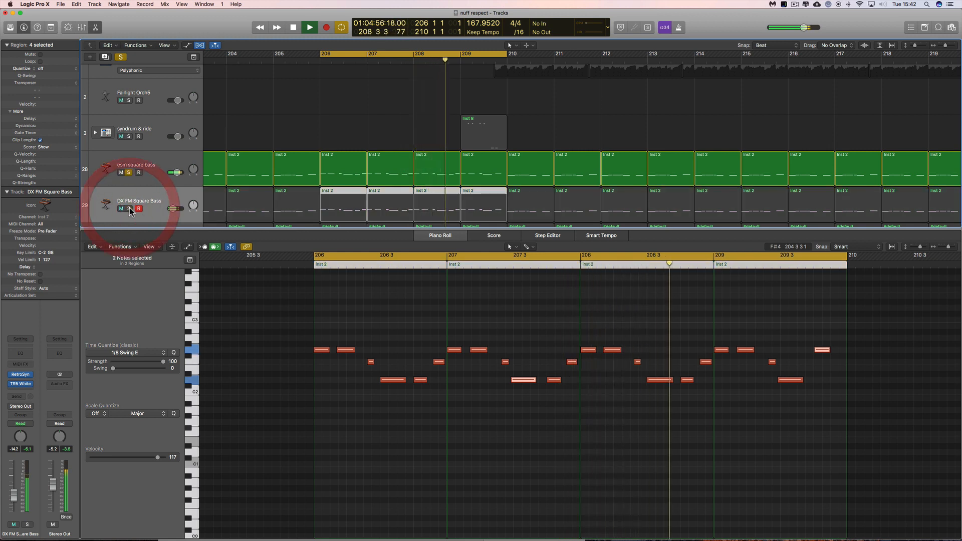
pyautogui.click(130, 210)
pyautogui.press('space')
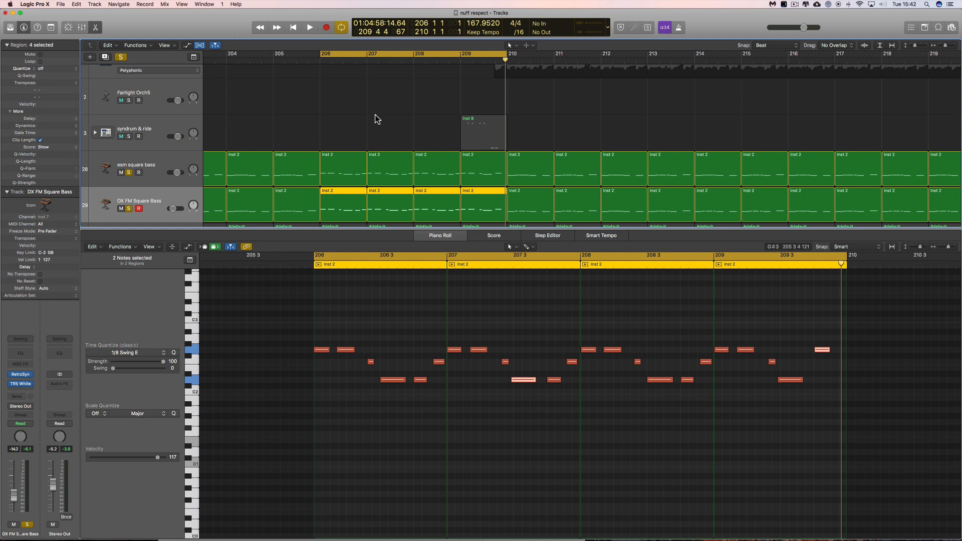
# With the editor closed, select the Afro-Cuban Upright Piano, Quantum Piano and Classic Clean regions in bars 194–197 and cycle those four bars.
pyautogui.hscroll(-10, 377, 119)
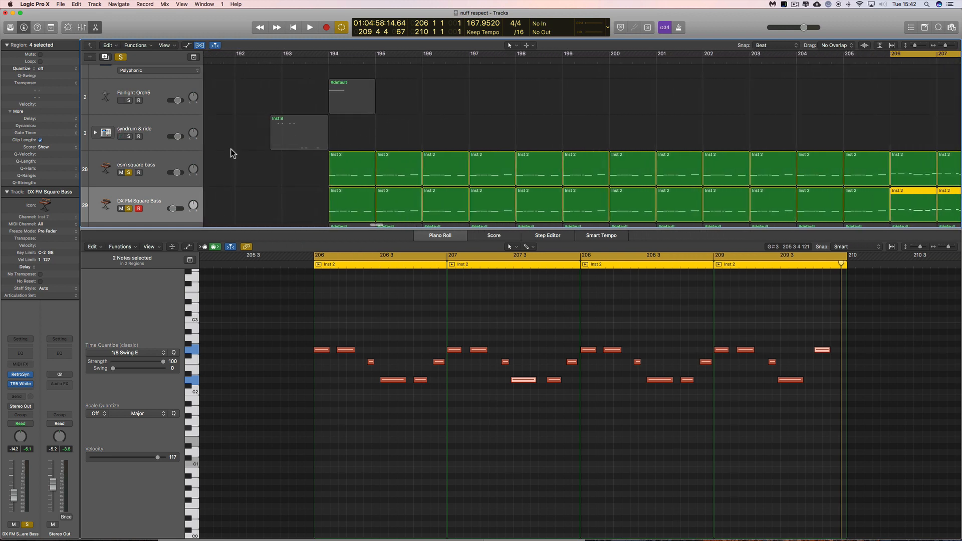
pyautogui.click(95, 28)
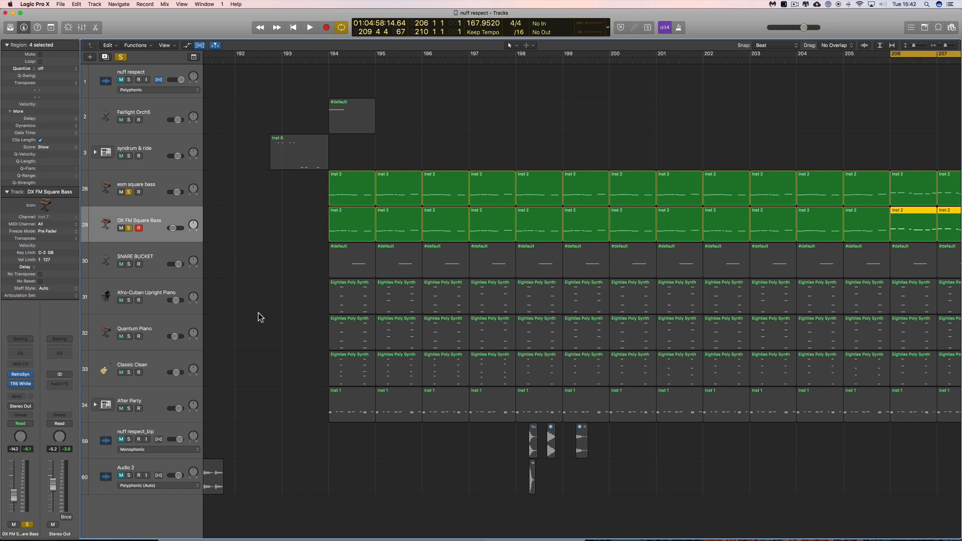
pyautogui.hscroll(-1, 264, 282)
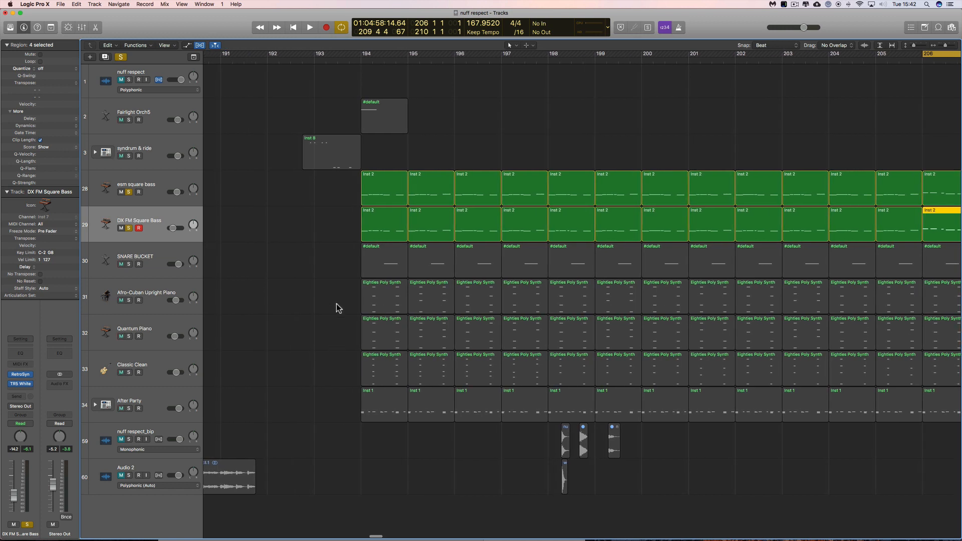
pyautogui.moveTo(339, 294); pyautogui.dragTo(546, 380)
pyautogui.moveTo(364, 58); pyautogui.dragTo(531, 97)
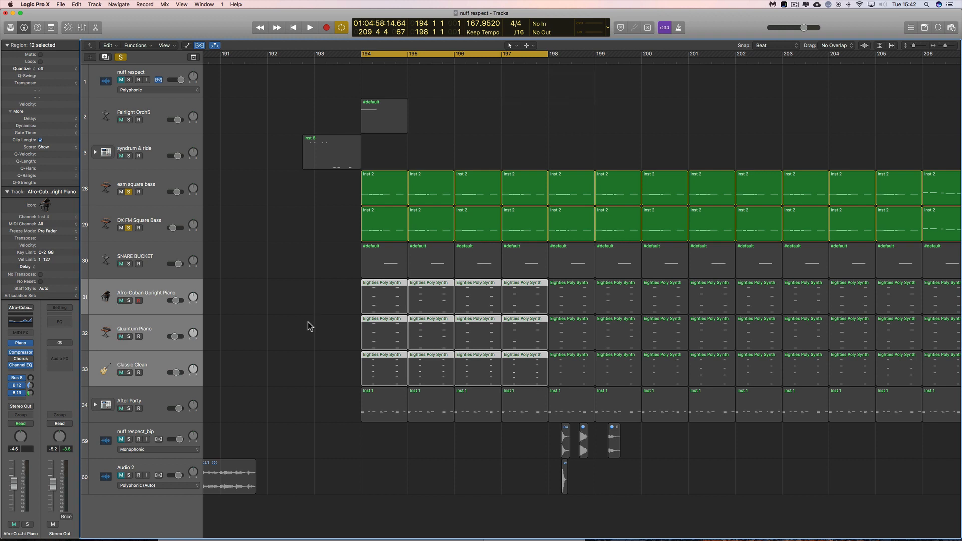
# Select the Afro-Cuban Upright Piano track and locate its patch in the Library under Legacy, Jam Pack World Music, Pianos and Keyboards.
pyautogui.click(152, 333)
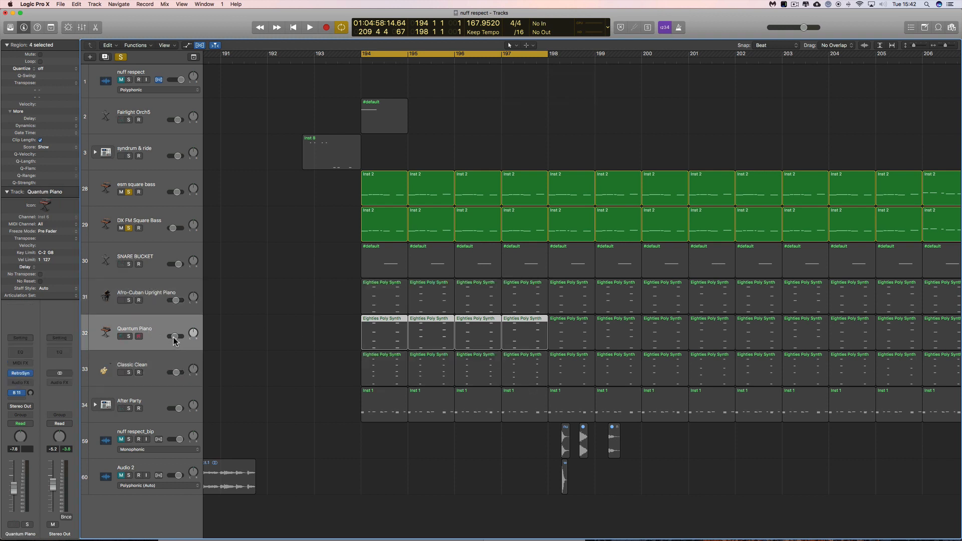
pyautogui.click(148, 301)
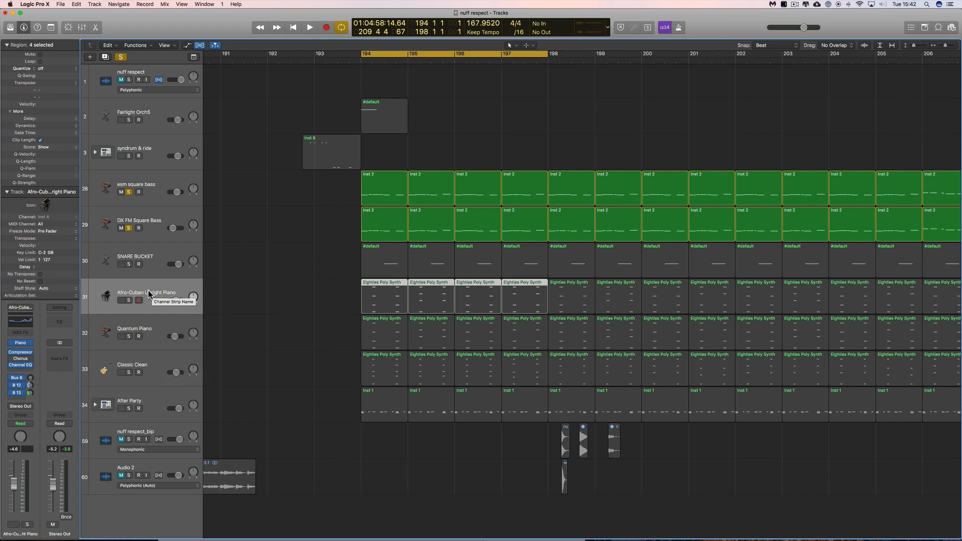
pyautogui.click(10, 27)
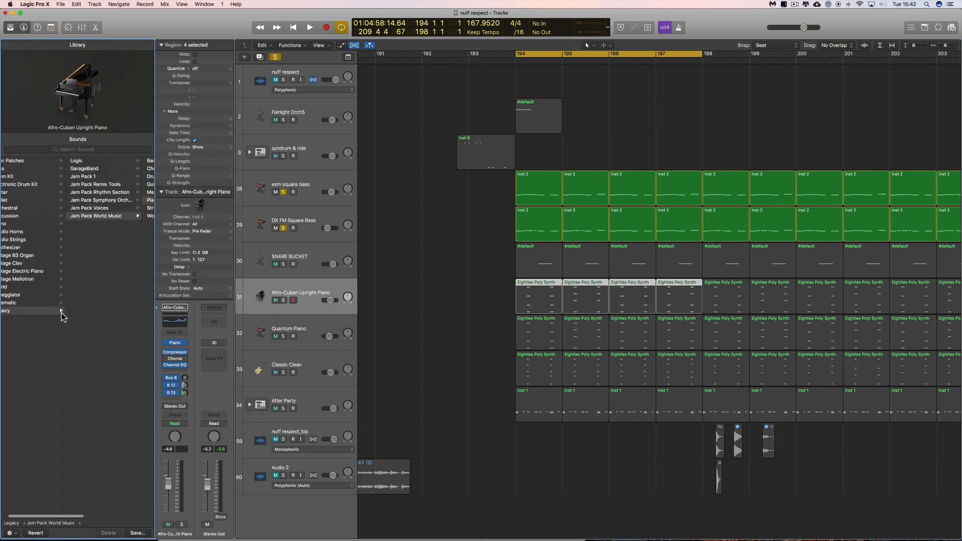
pyautogui.click(107, 216)
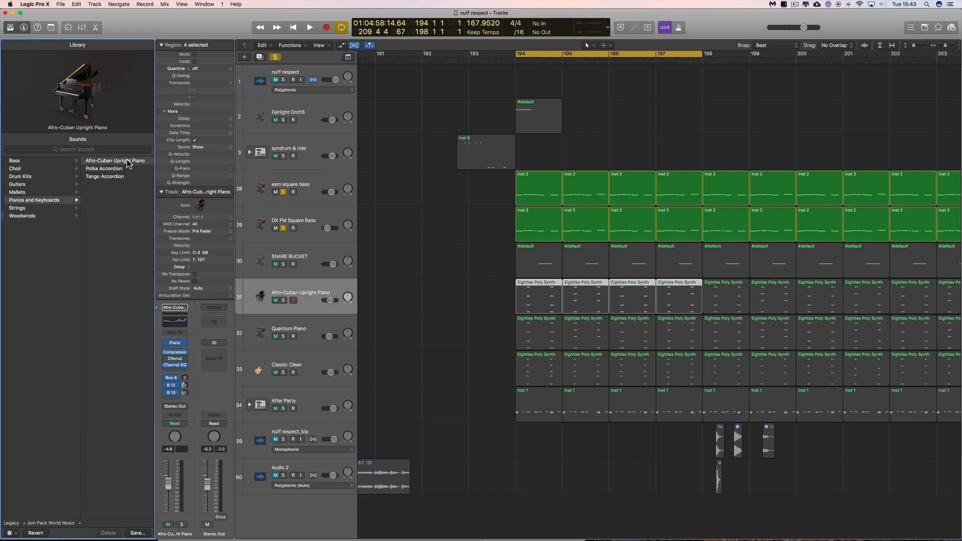
# Solo the Afro-Cuban Upright Piano, close the Library and open its four selected regions in the Piano Roll.
pyautogui.click(284, 300)
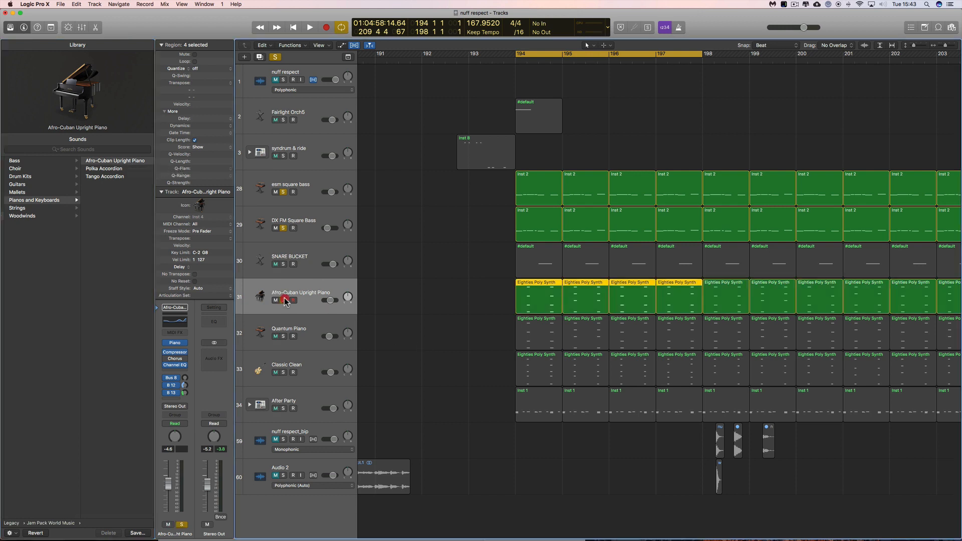
pyautogui.hscroll(4, 483, 306)
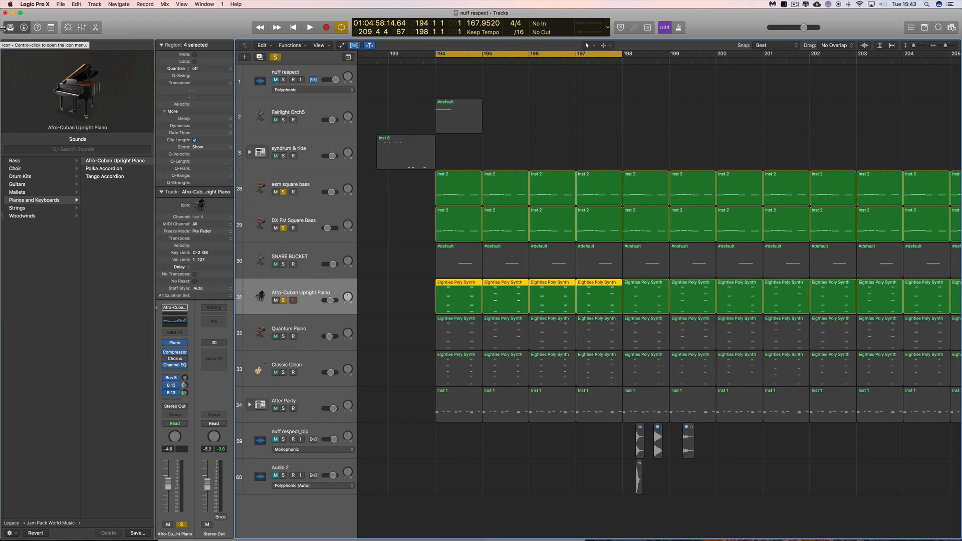
pyautogui.click(9, 28)
pyautogui.moveTo(273, 291); pyautogui.dragTo(436, 304)
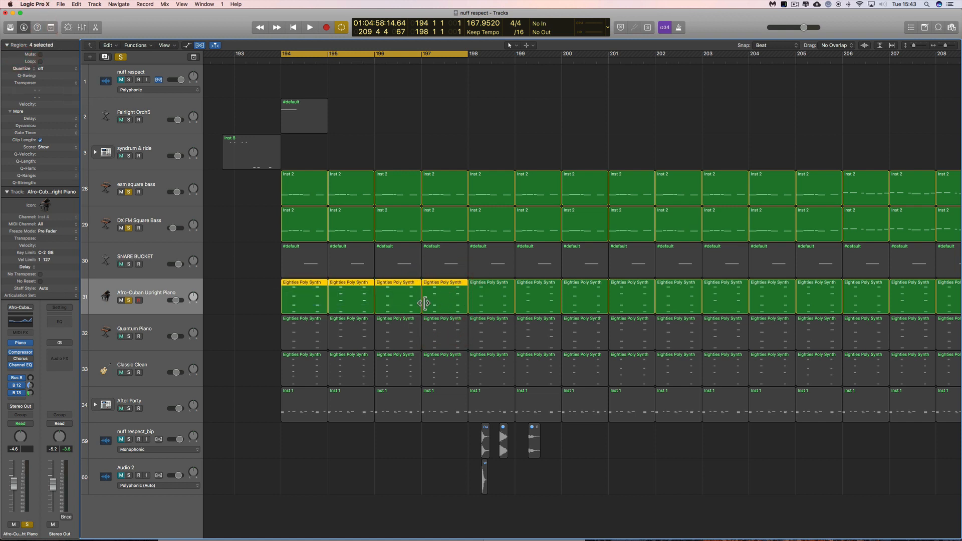
pyautogui.click(95, 27)
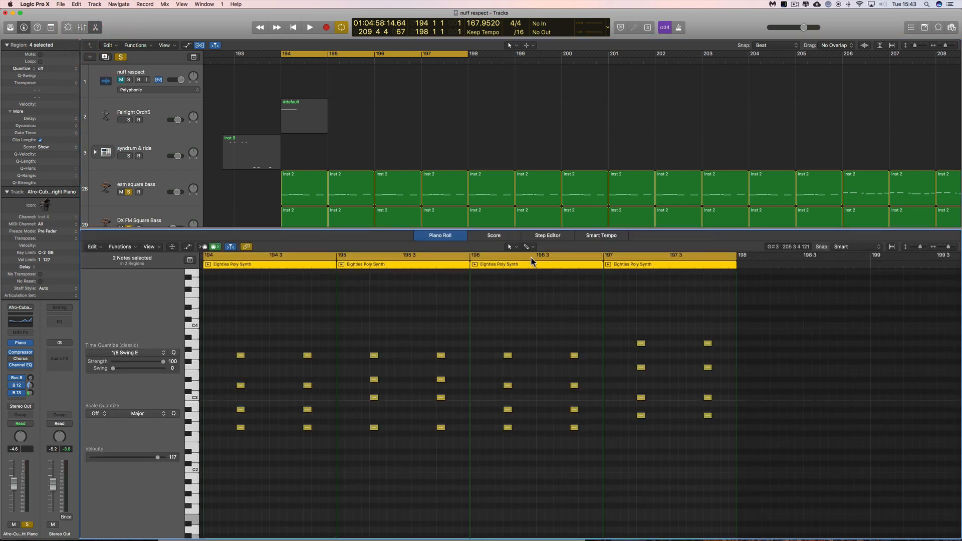
# Start the four-bar cycle and unsolo the esm square bass and DX FM Square Bass to hear the piano alone.
pyautogui.press('space')
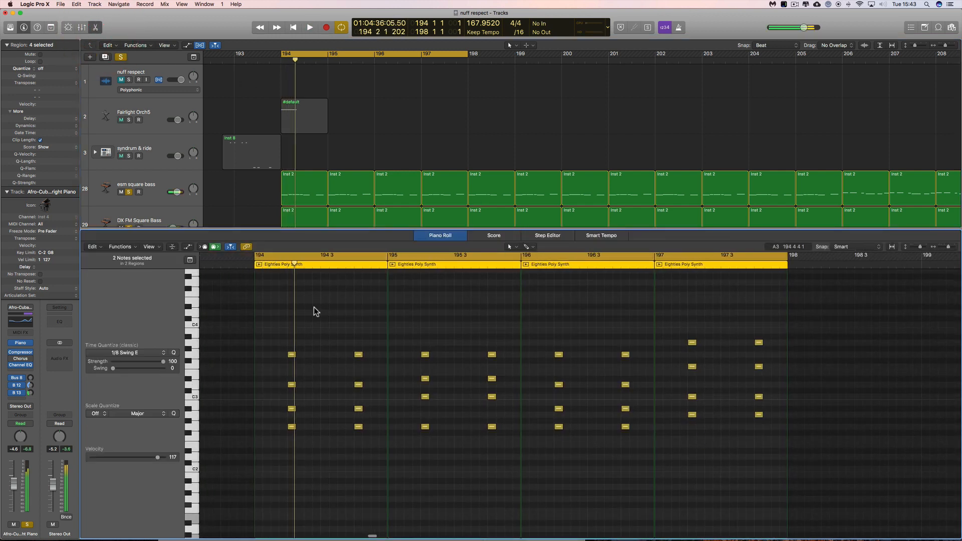
pyautogui.scroll(-1, 153, 182)
pyautogui.scroll(-2, 154, 182)
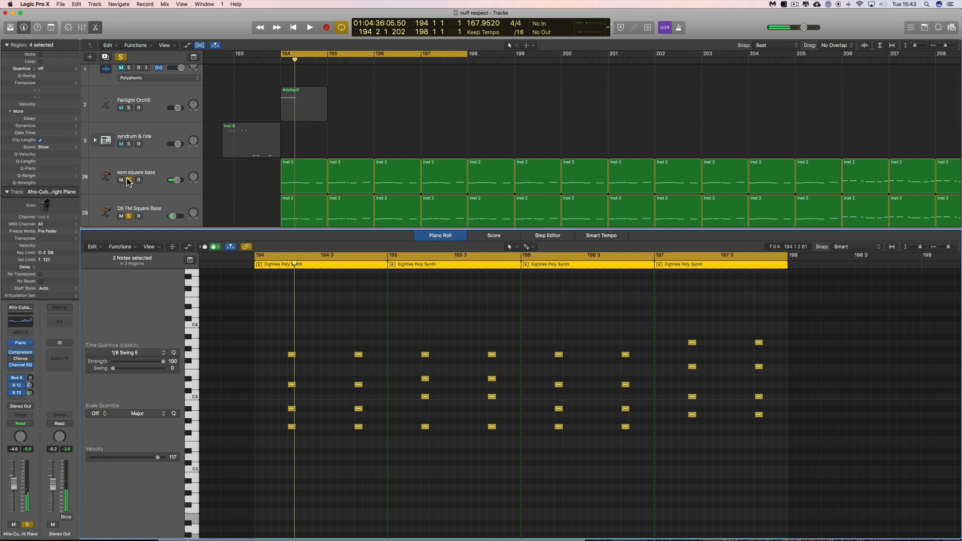
pyautogui.click(129, 180)
pyautogui.click(129, 216)
pyautogui.press('space')
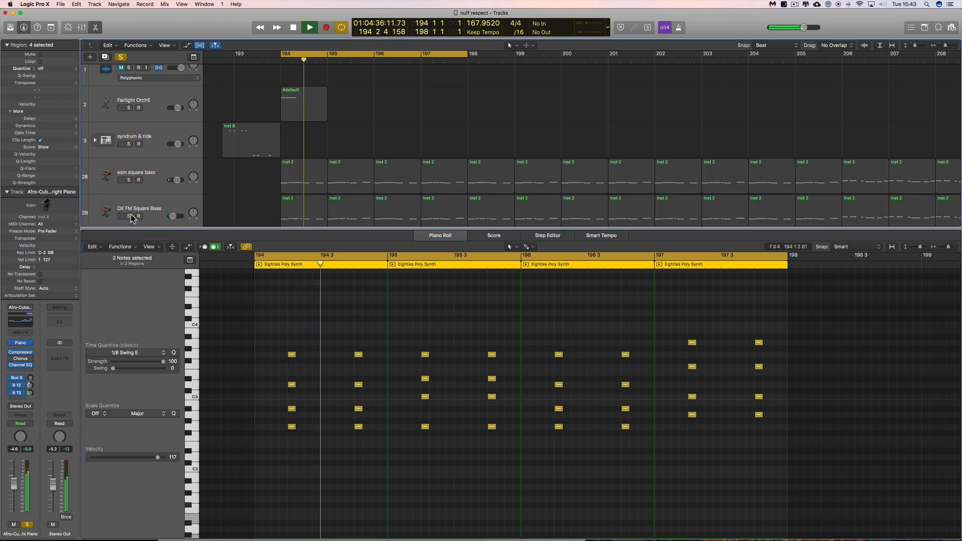
pyautogui.press('space')
pyautogui.scroll(-6, 180, 167)
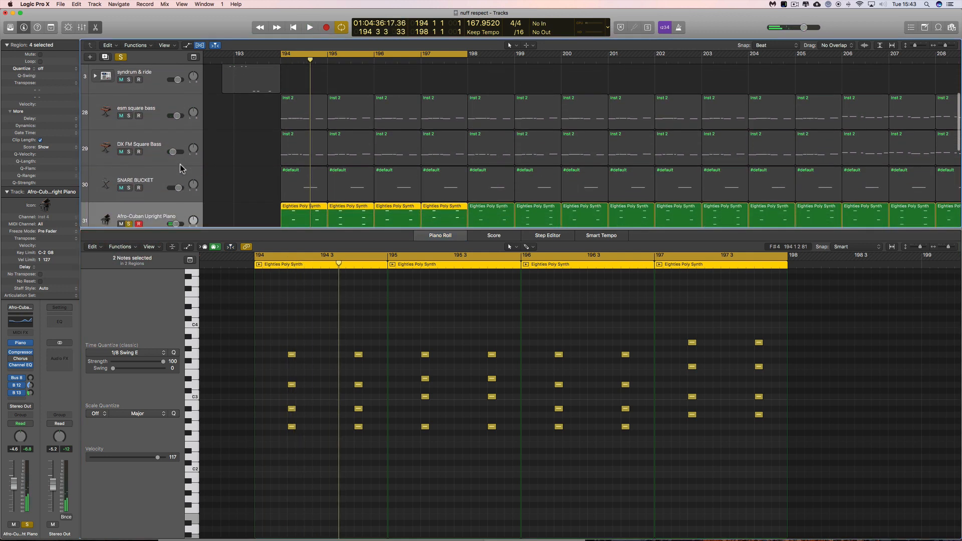
# Bypass the piano's Bus 13 send and raise its volume to -2.7 dB while playing the cycle, then stop playback.
pyautogui.click(11, 393)
pyautogui.press('space')
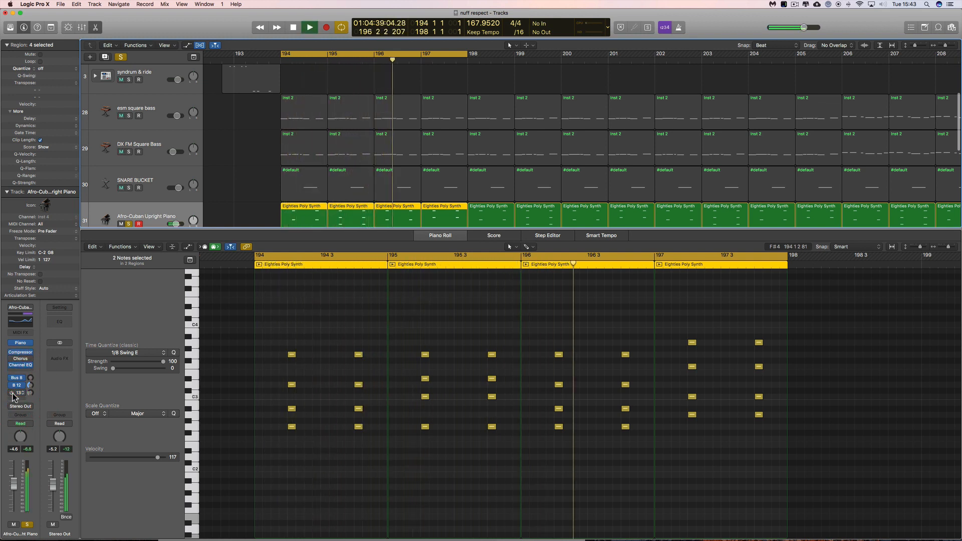
pyautogui.moveTo(15, 480); pyautogui.dragTo(15, 475)
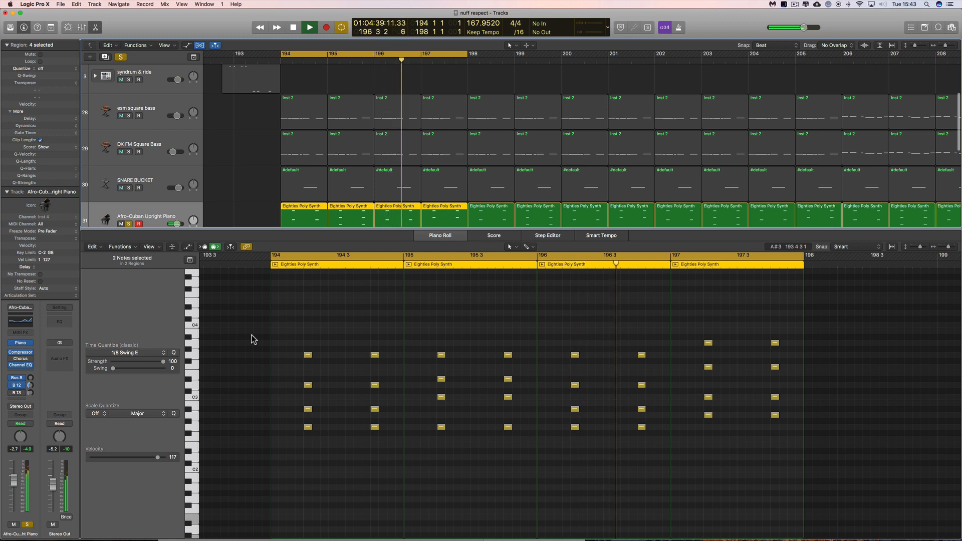
pyautogui.press('space')
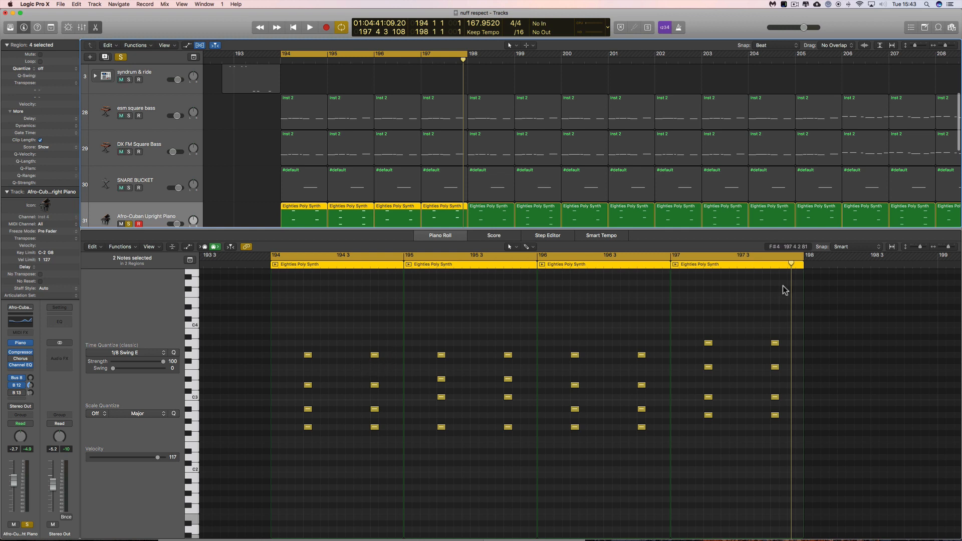
# Move the playhead to 193 4 4 1 and audition the two four-note piano chords in bar 194.
pyautogui.moveTo(791, 263); pyautogui.dragTo(278, 282)
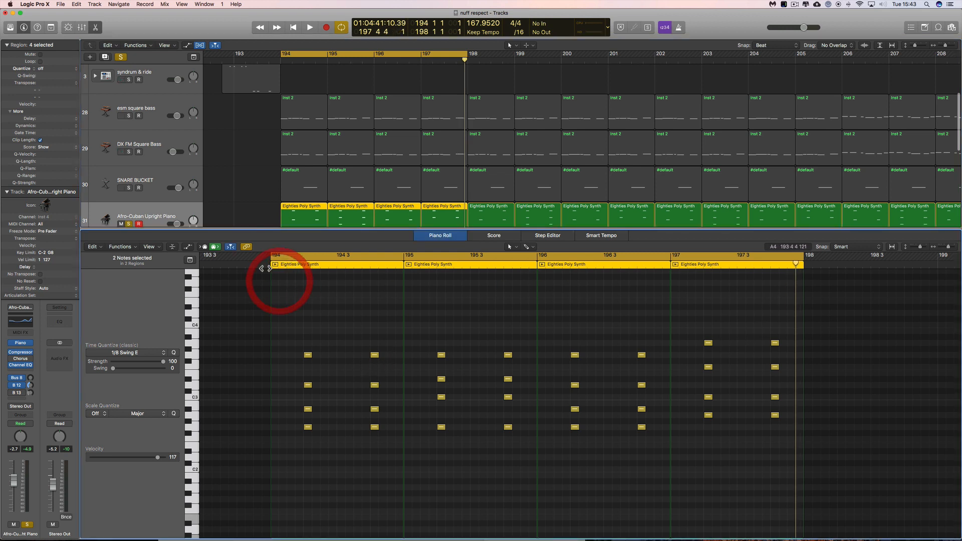
pyautogui.click(263, 265)
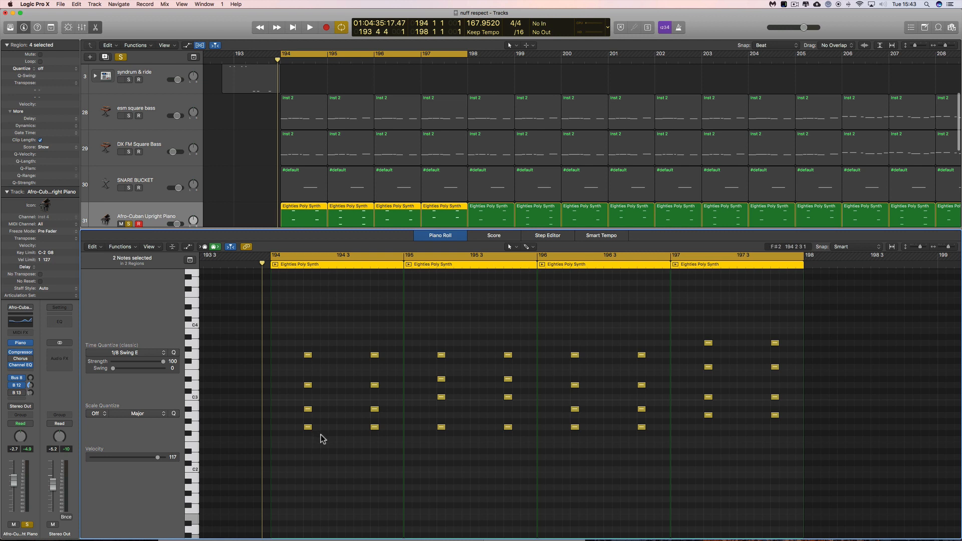
pyautogui.moveTo(321, 435); pyautogui.dragTo(296, 355)
pyautogui.moveTo(386, 436); pyautogui.dragTo(366, 370)
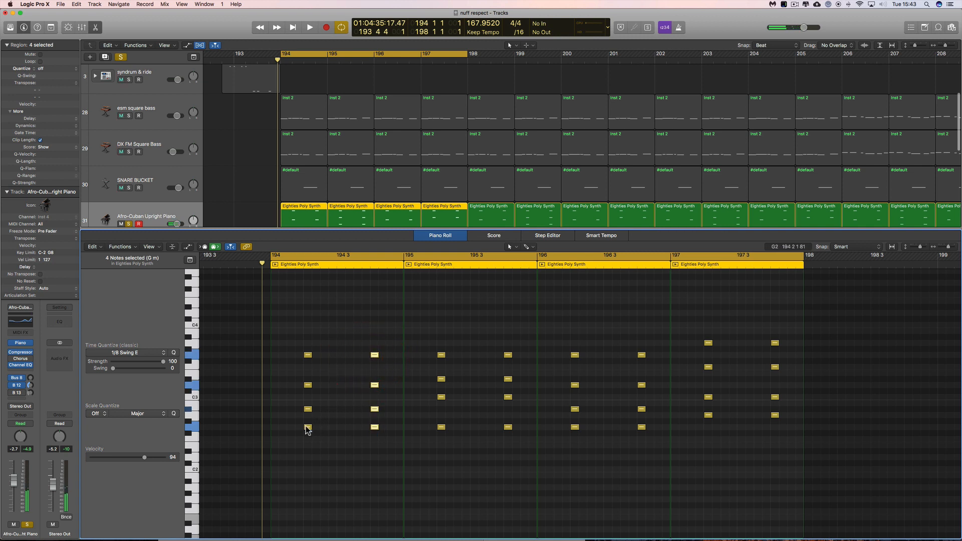
# Audition the outer and inner notes of bar 194's first chord, followed by both chords of the bar in full.
pyautogui.click(307, 427)
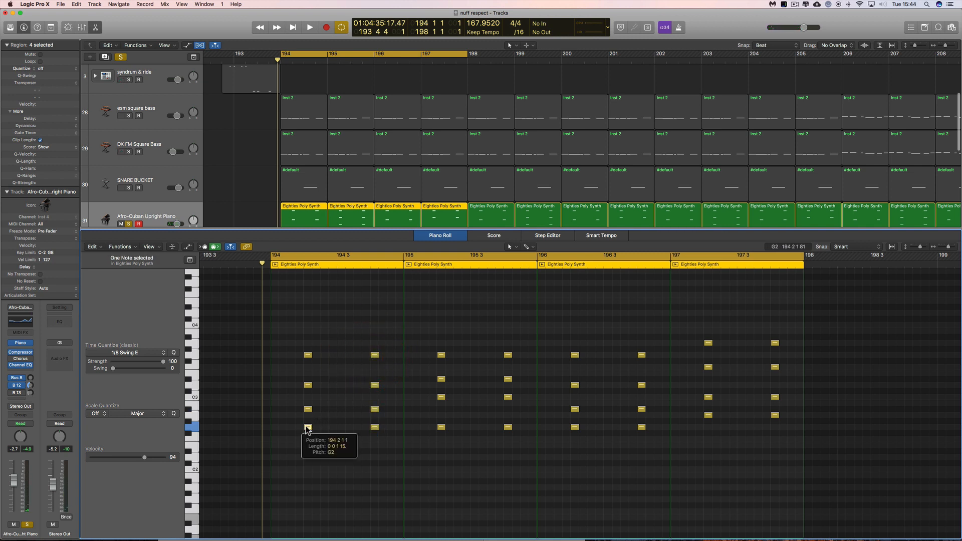
pyautogui.moveTo(307, 427); pyautogui.dragTo(309, 357)
pyautogui.moveTo(308, 414); pyautogui.dragTo(308, 386)
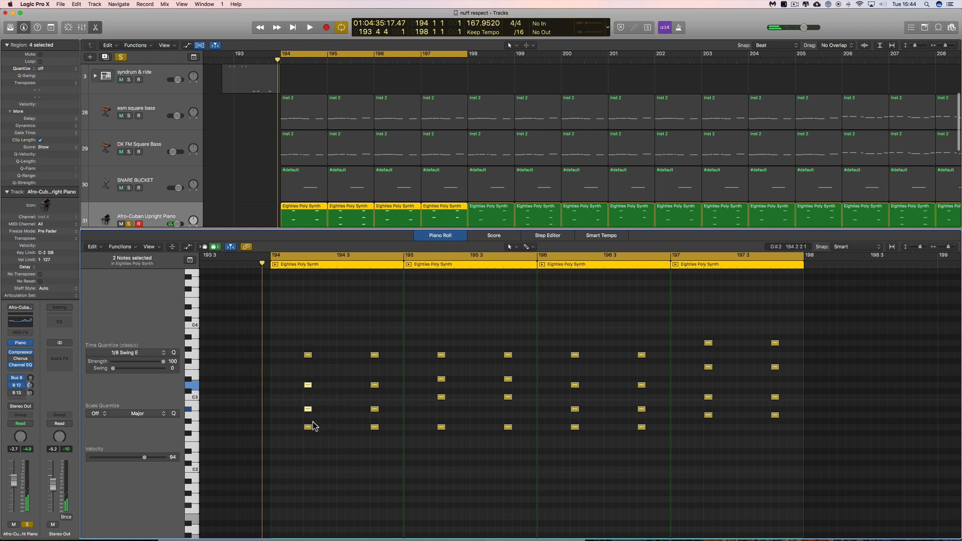
pyautogui.moveTo(314, 441); pyautogui.dragTo(301, 350)
pyautogui.moveTo(384, 434); pyautogui.dragTo(371, 351)
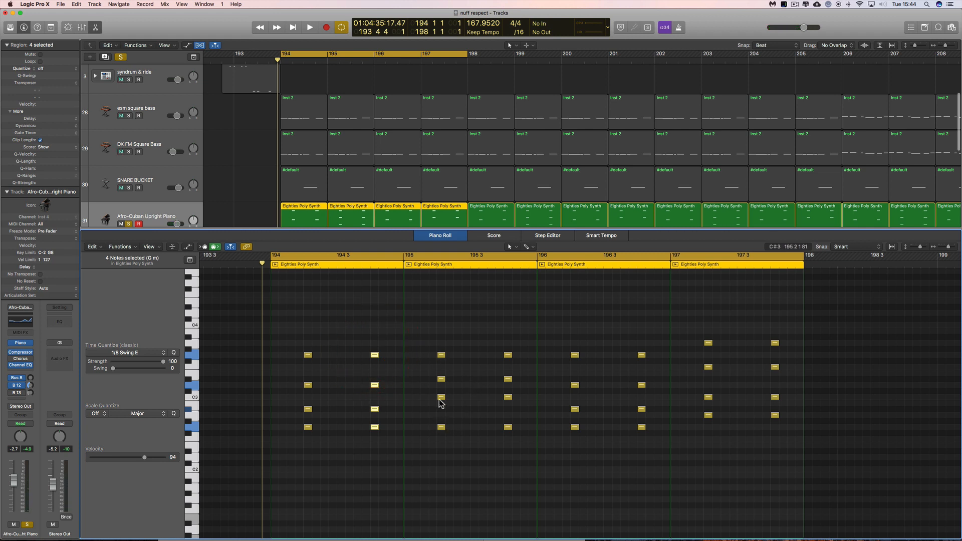
# Audition the outer notes, G2 and G3, of both piano chords in bar 195.
pyautogui.click(442, 427)
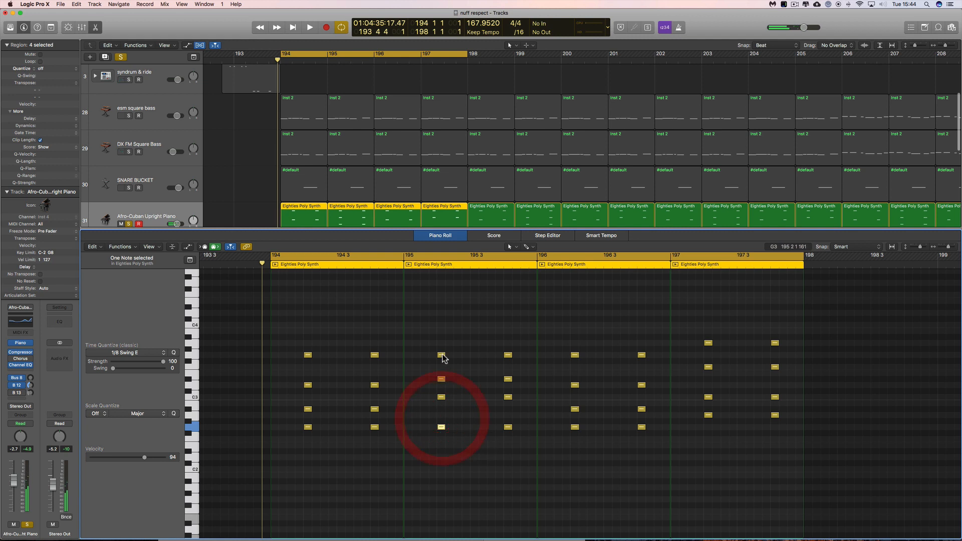
pyautogui.click(441, 355)
pyautogui.click(507, 427)
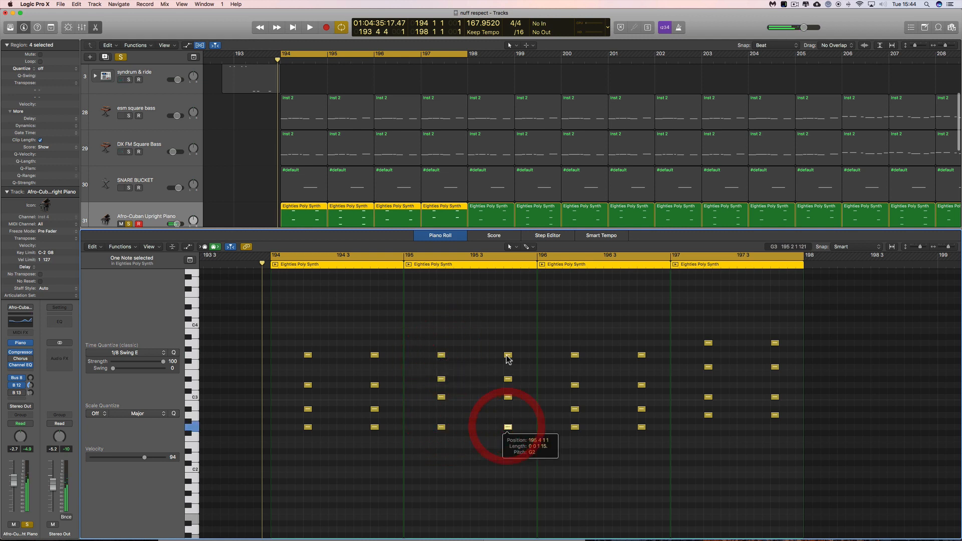
pyautogui.click(507, 355)
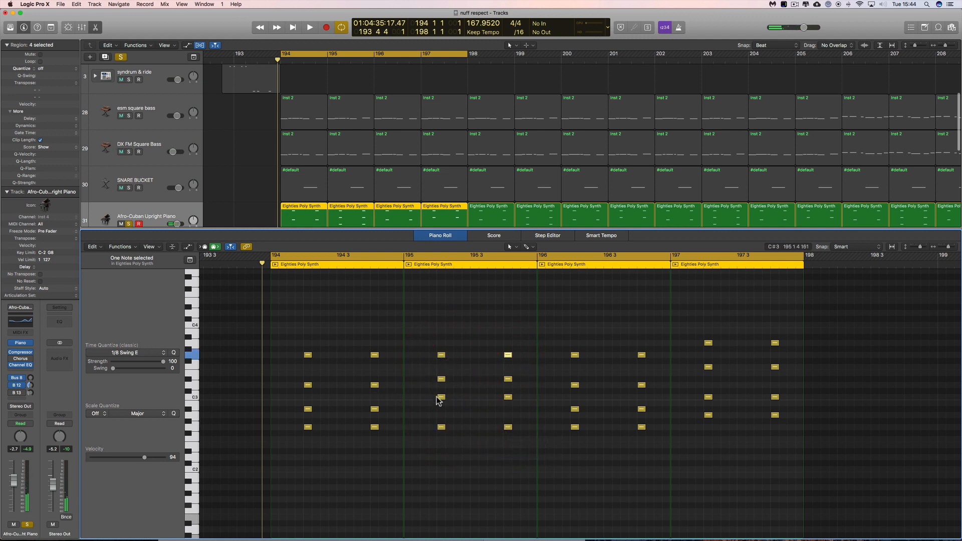
# Audition the inner notes C3 and D#3 of bar 195's first chord, and select all four of its notes together.
pyautogui.click(441, 397)
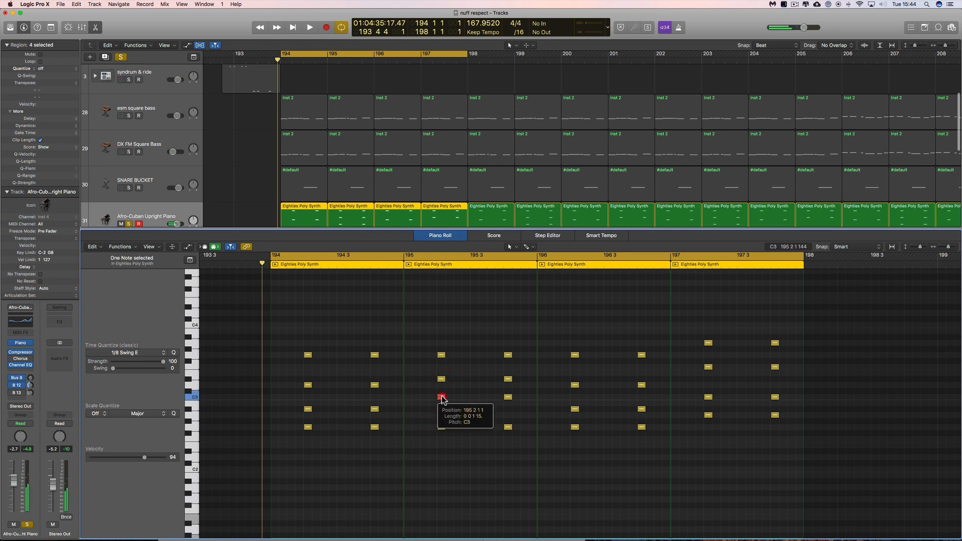
pyautogui.moveTo(442, 397); pyautogui.dragTo(443, 379)
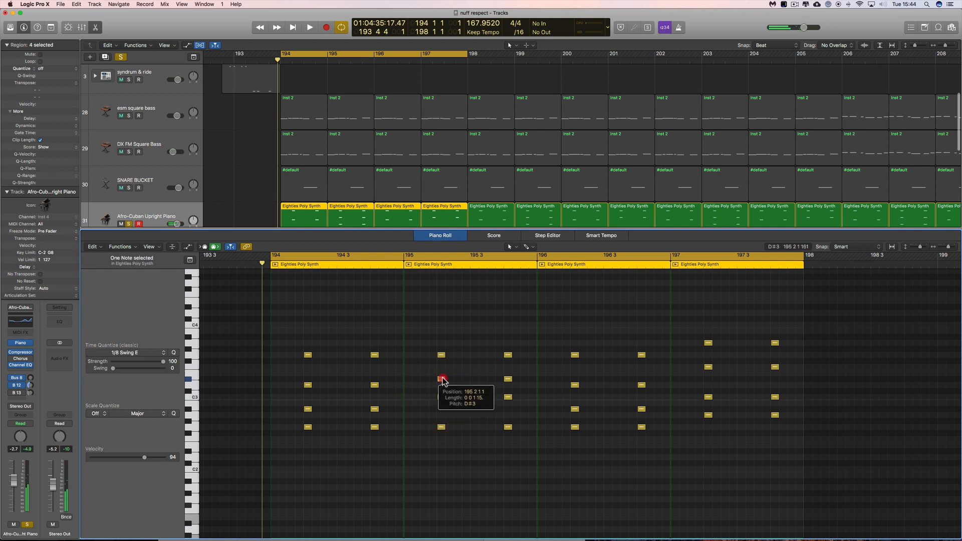
pyautogui.moveTo(459, 437); pyautogui.dragTo(429, 351)
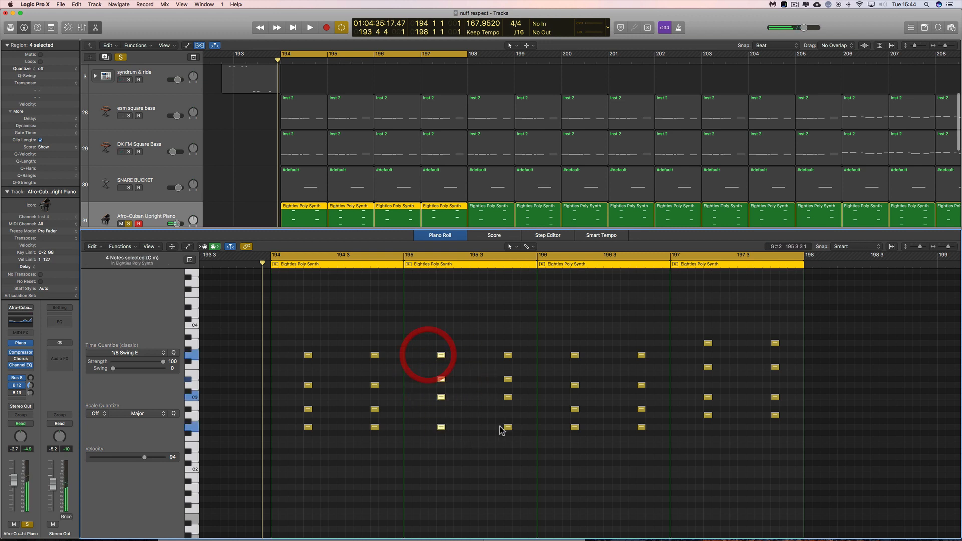
# Audition the second piano chord in bar 195 and both chords in bar 196 by selecting each chord's four notes.
pyautogui.click(527, 448)
pyautogui.moveTo(527, 448); pyautogui.dragTo(488, 356)
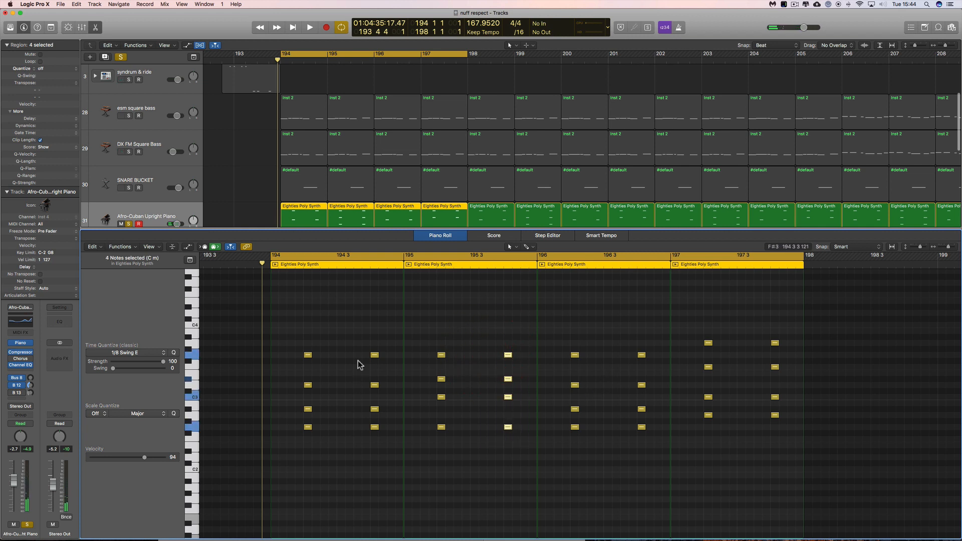
pyautogui.moveTo(590, 440); pyautogui.dragTo(567, 352)
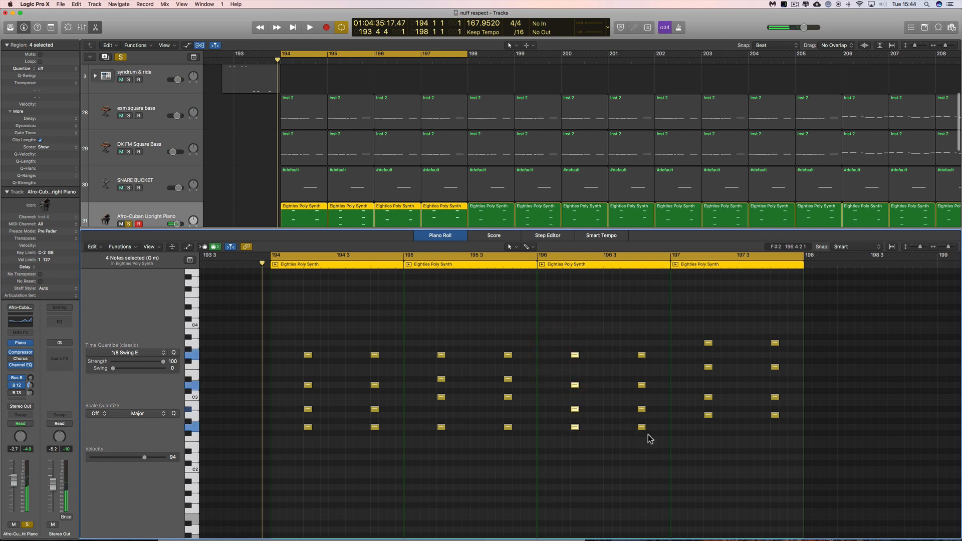
pyautogui.moveTo(649, 435); pyautogui.dragTo(630, 348)
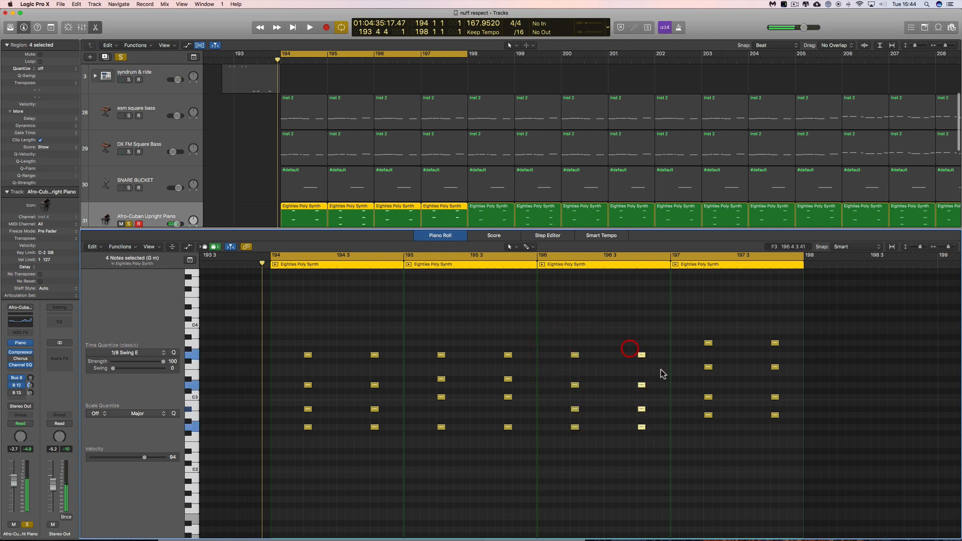
# Audition the bar 197 piano chords as whole chords and check individual notes of the first one, including its lowest and highest.
pyautogui.hscroll(3, 706, 377)
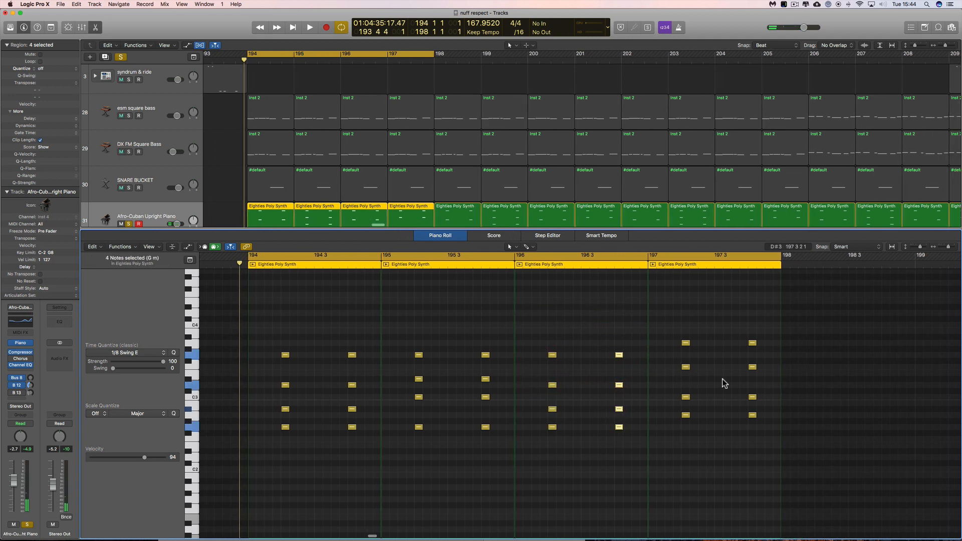
pyautogui.click(677, 420)
pyautogui.moveTo(676, 420); pyautogui.dragTo(665, 341)
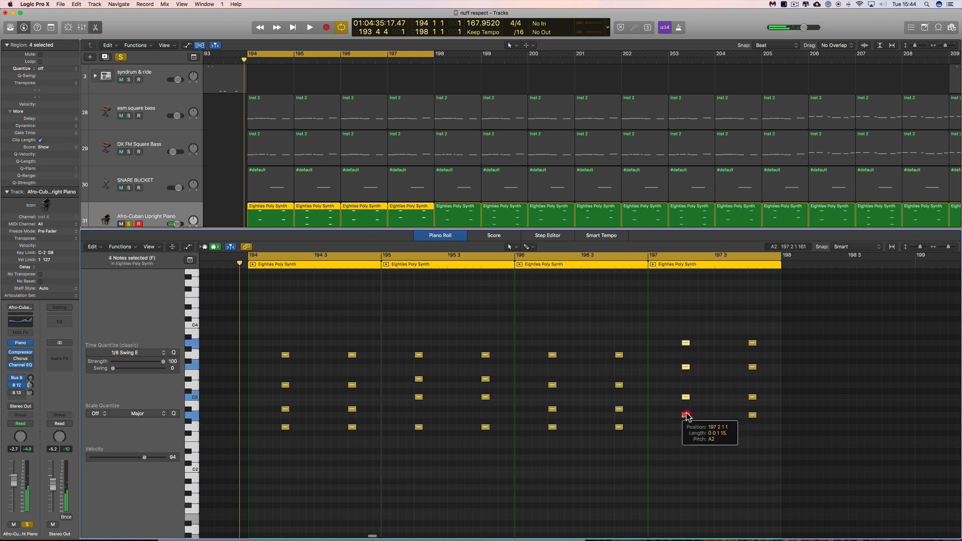
pyautogui.click(686, 344)
pyautogui.click(687, 416)
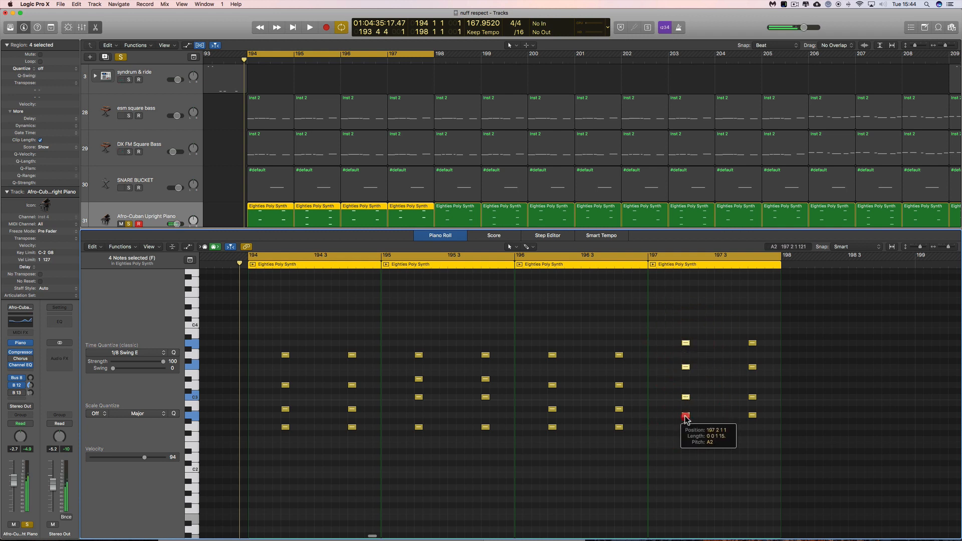
pyautogui.click(686, 343)
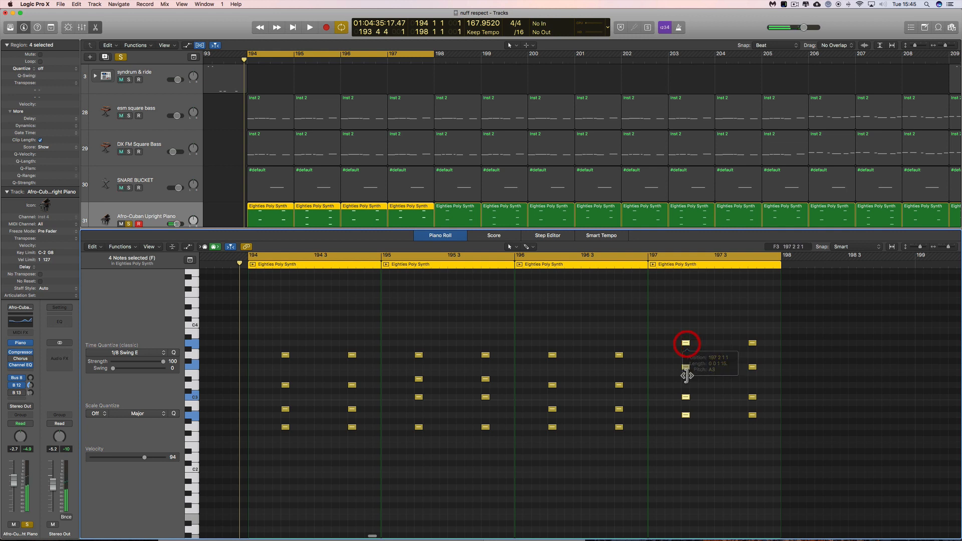
pyautogui.click(686, 397)
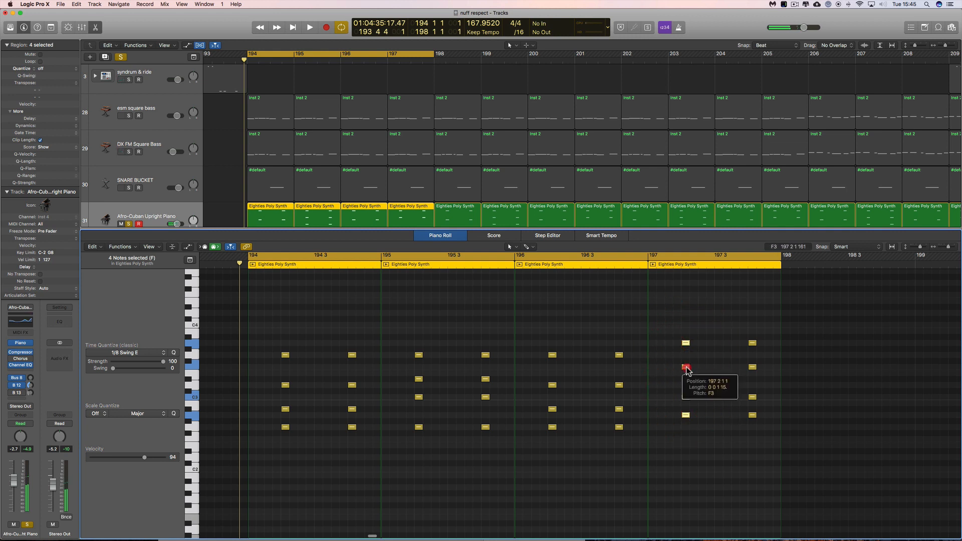
pyautogui.moveTo(711, 425); pyautogui.dragTo(680, 336)
pyautogui.moveTo(761, 425); pyautogui.dragTo(737, 340)
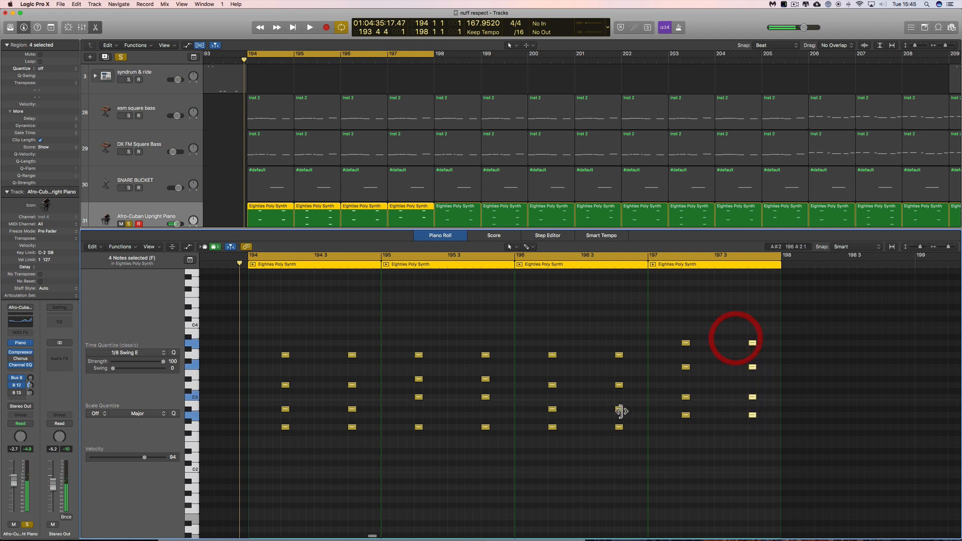
# Deselect the notes and play back the four-bar Afro-Cuban Upright Piano part.
pyautogui.click(344, 301)
pyautogui.press('space')
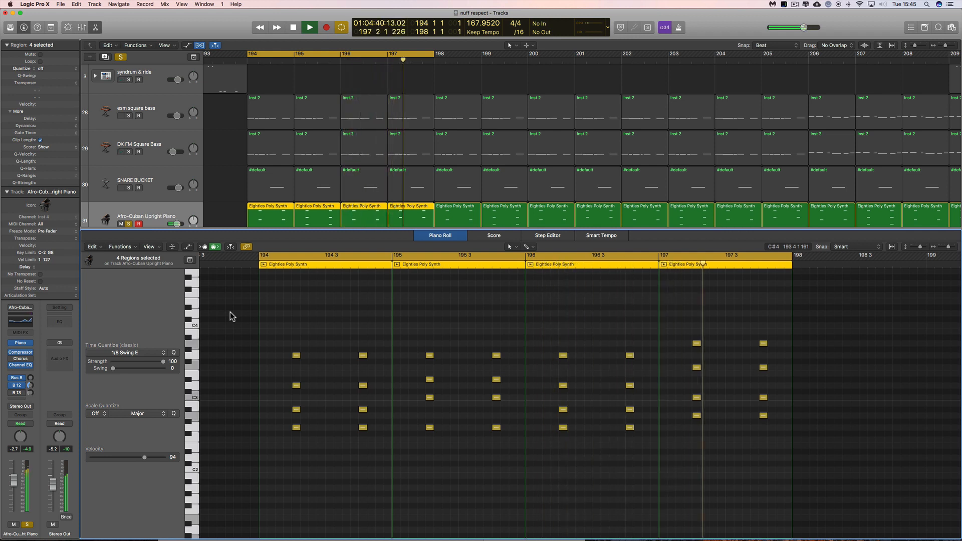
pyautogui.press('space')
# Show the Classic Clean track's regions and solo that track in place of the Afro-Cuban Upright Piano.
pyautogui.scroll(-2, 233, 177)
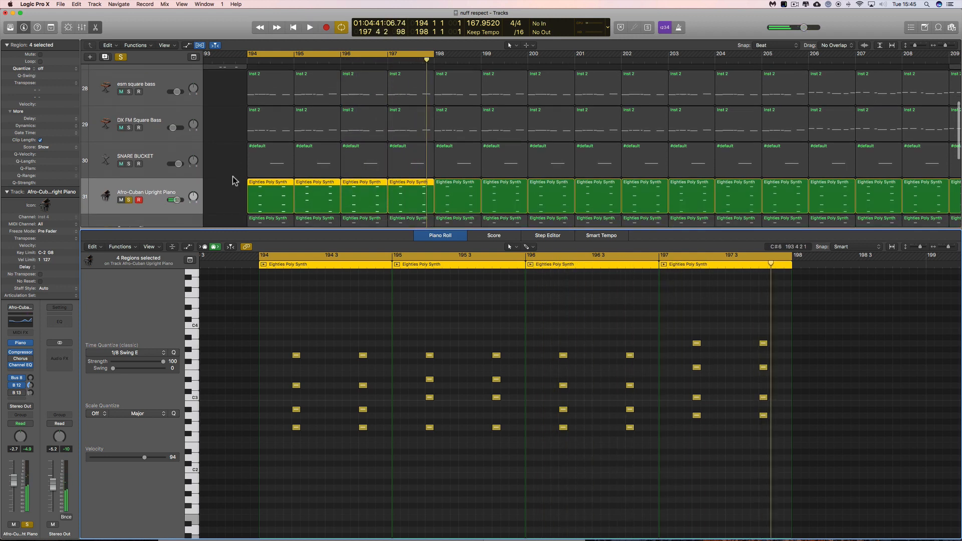
pyautogui.scroll(-5, 226, 202)
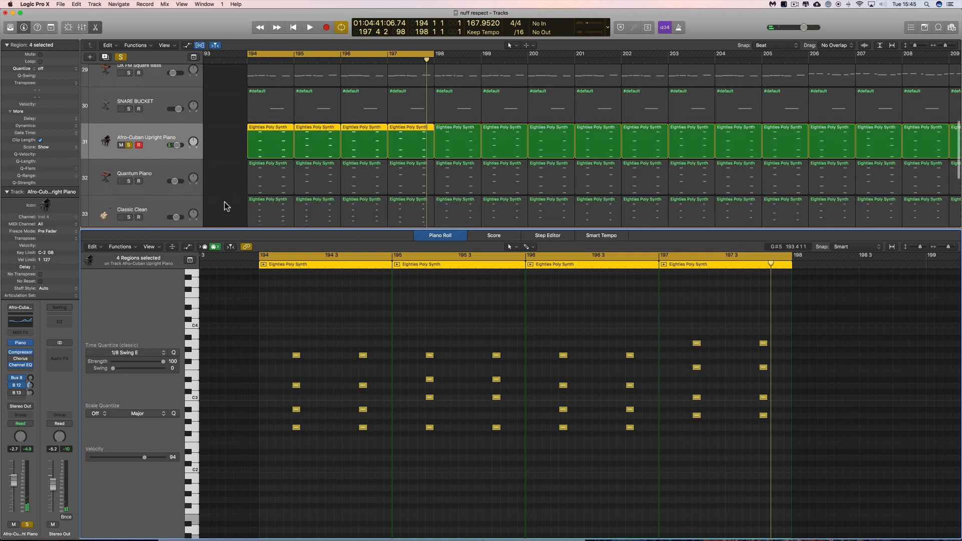
pyautogui.click(155, 191)
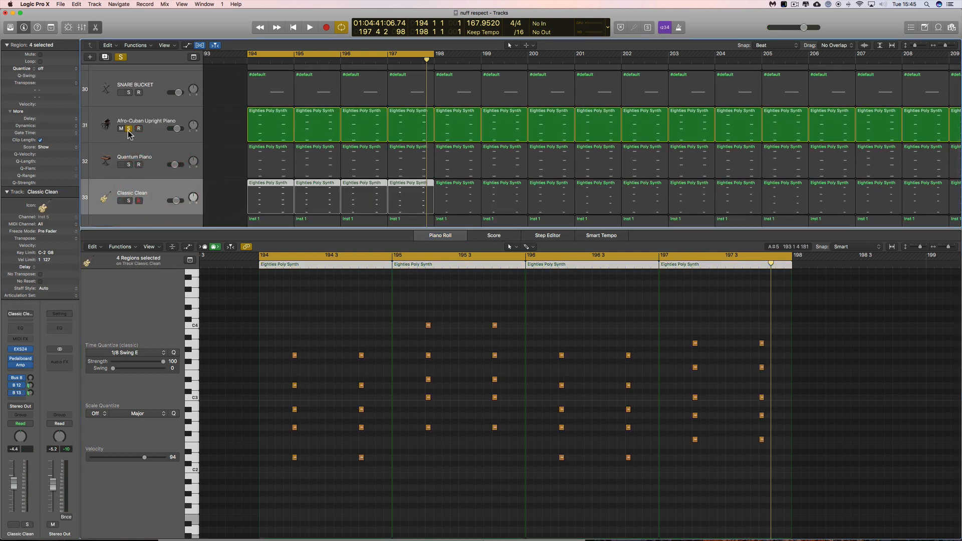
pyautogui.click(128, 128)
pyautogui.click(129, 200)
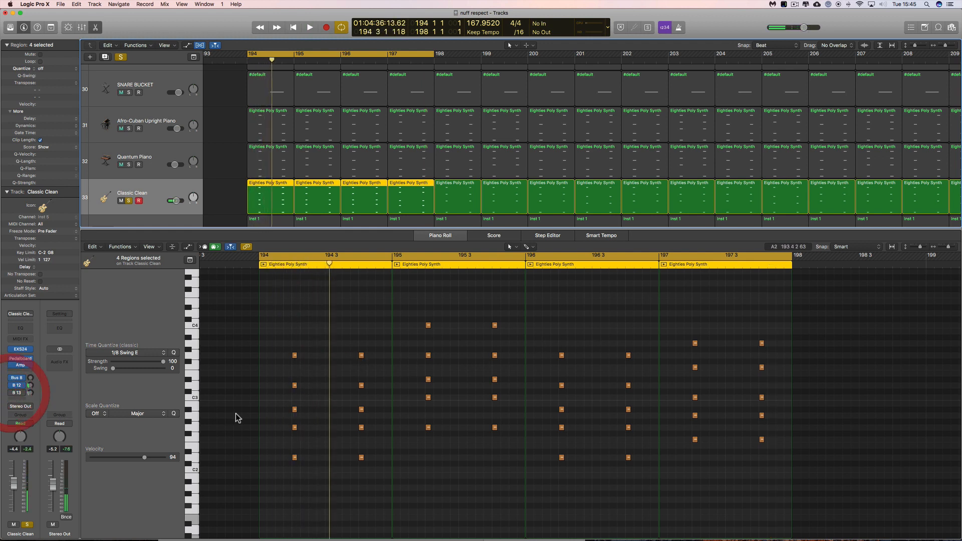
# Listen to the opening bars of the soloed Classic Clean part and return the playhead to the start of bar 194.
pyautogui.press('space')
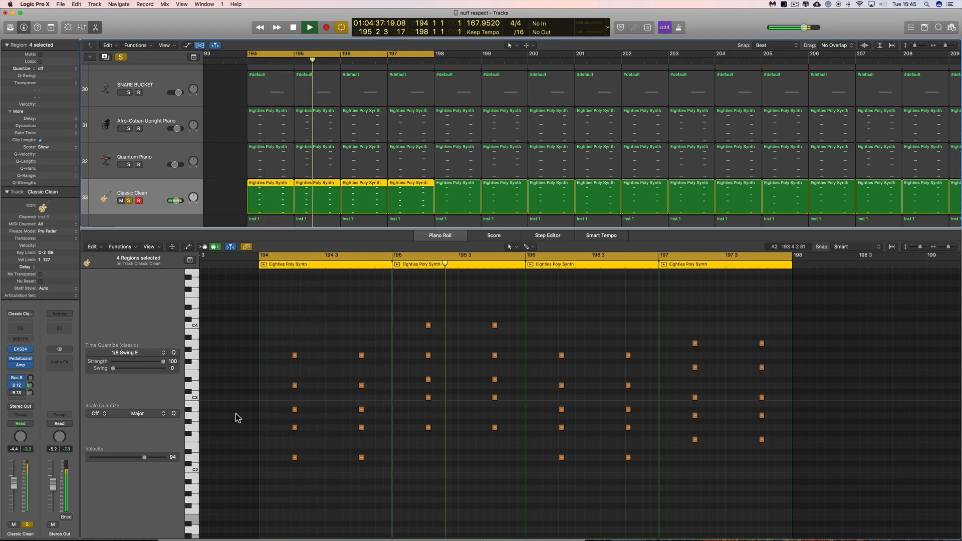
pyautogui.press('space')
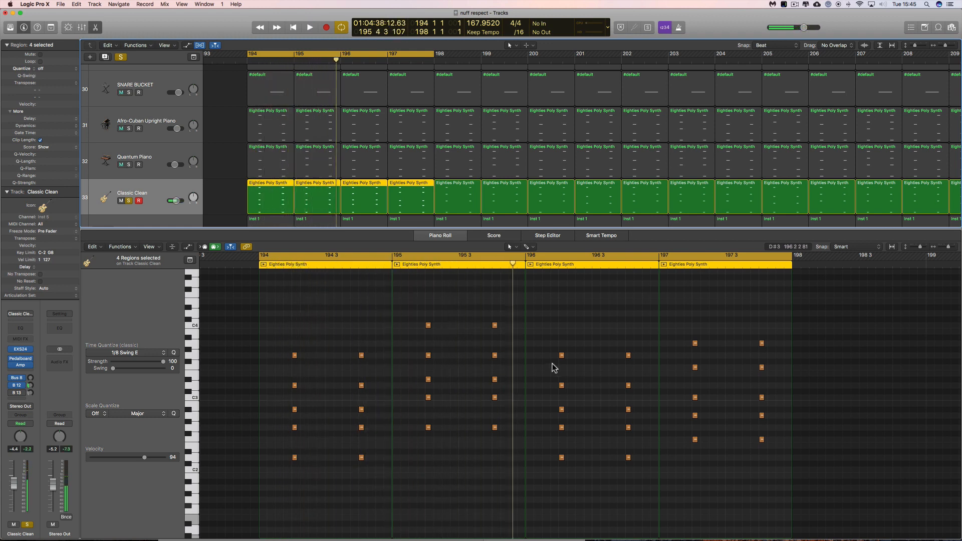
pyautogui.moveTo(515, 264); pyautogui.dragTo(229, 264)
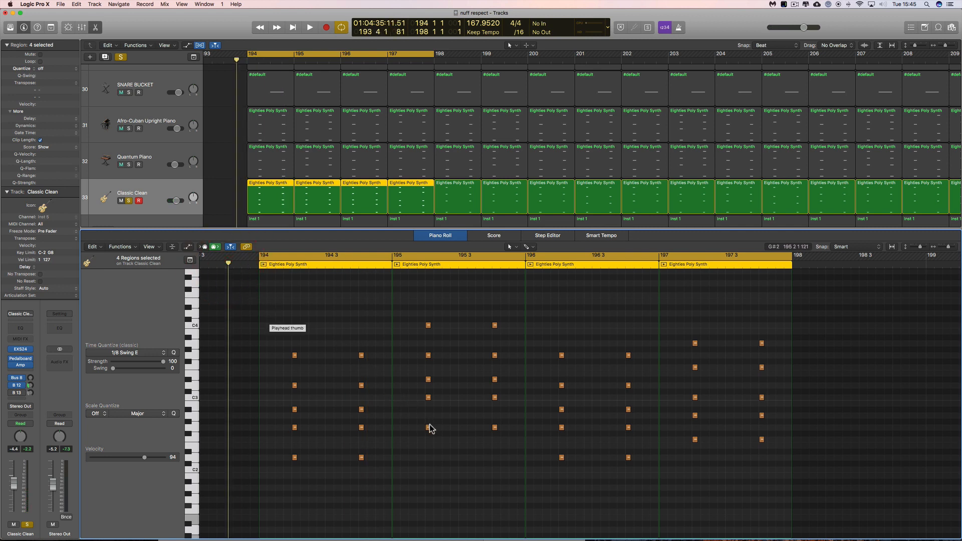
pyautogui.press('space')
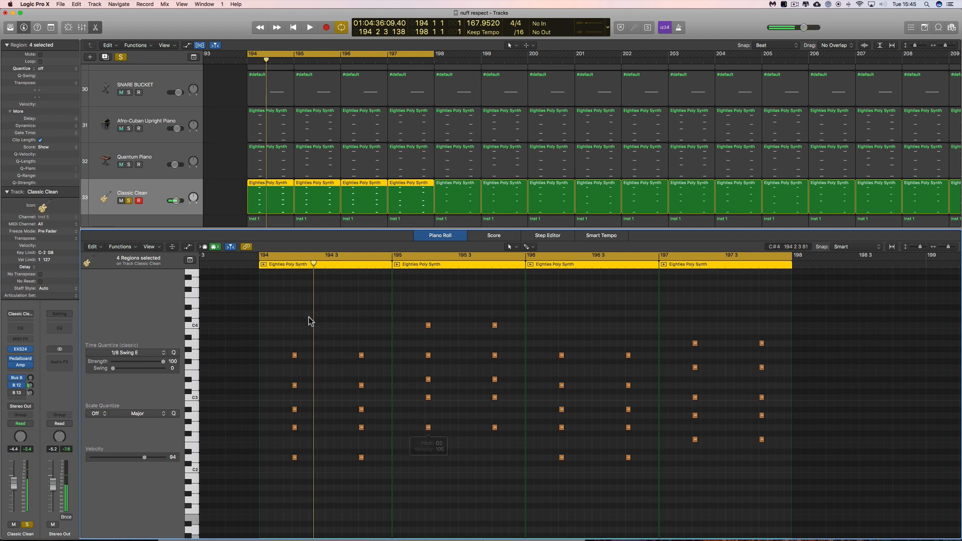
pyautogui.click(256, 267)
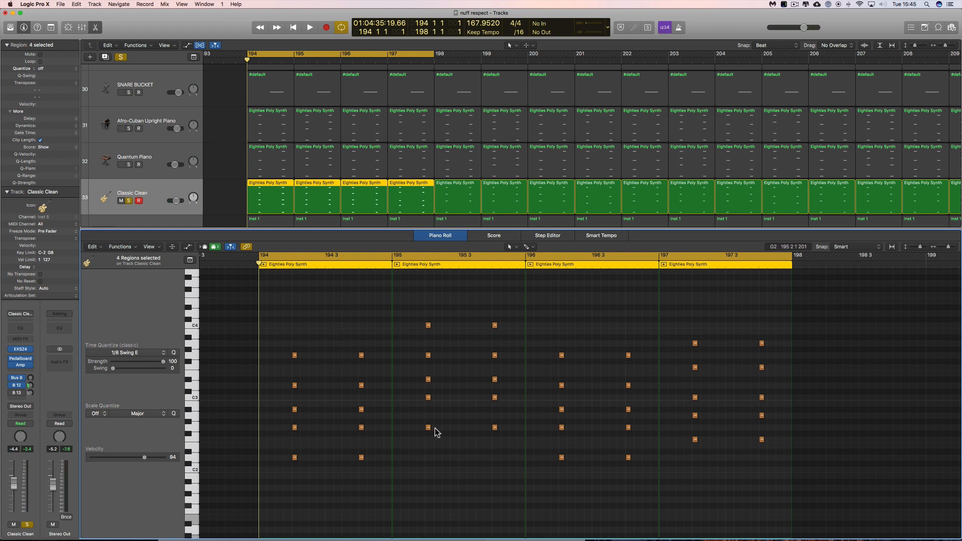
# Compare the upper four notes of the Classic Clean chords in bar 194 with the first chord's D2 and D3 notes.
pyautogui.moveTo(373, 436); pyautogui.dragTo(282, 351)
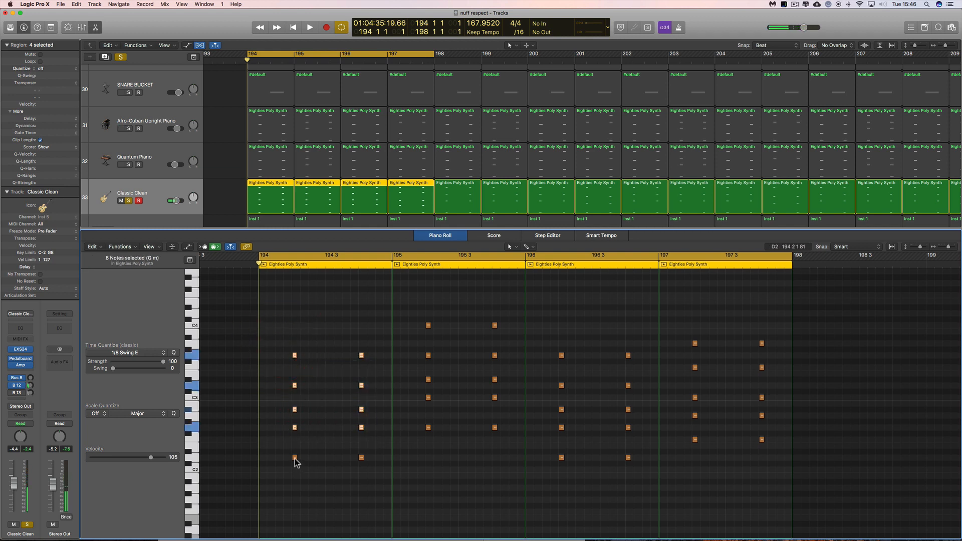
pyautogui.click(294, 458)
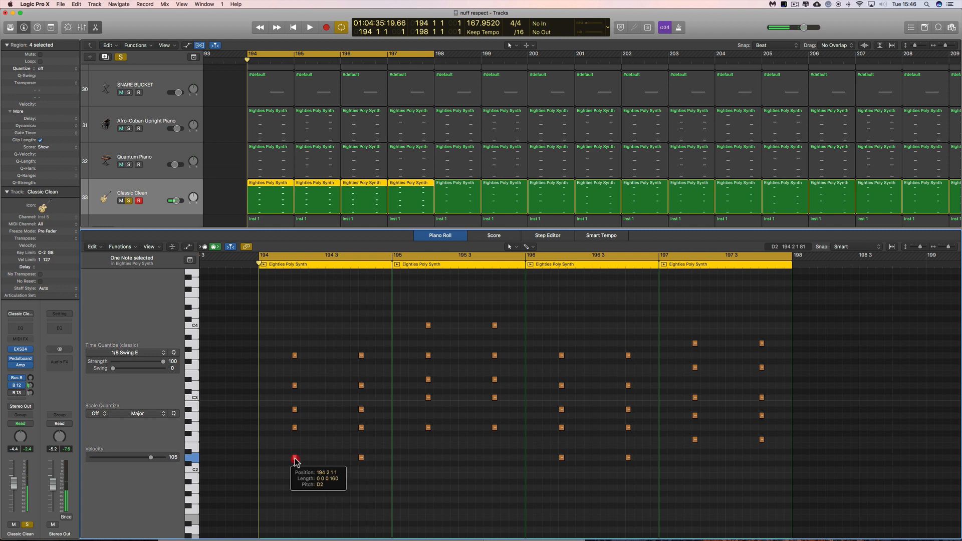
pyautogui.click(295, 386)
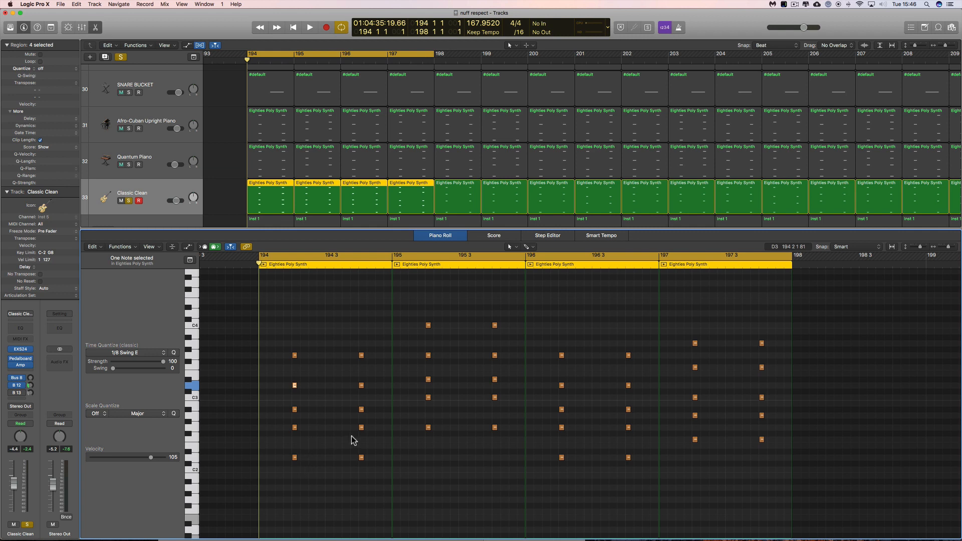
pyautogui.moveTo(376, 434); pyautogui.dragTo(283, 354)
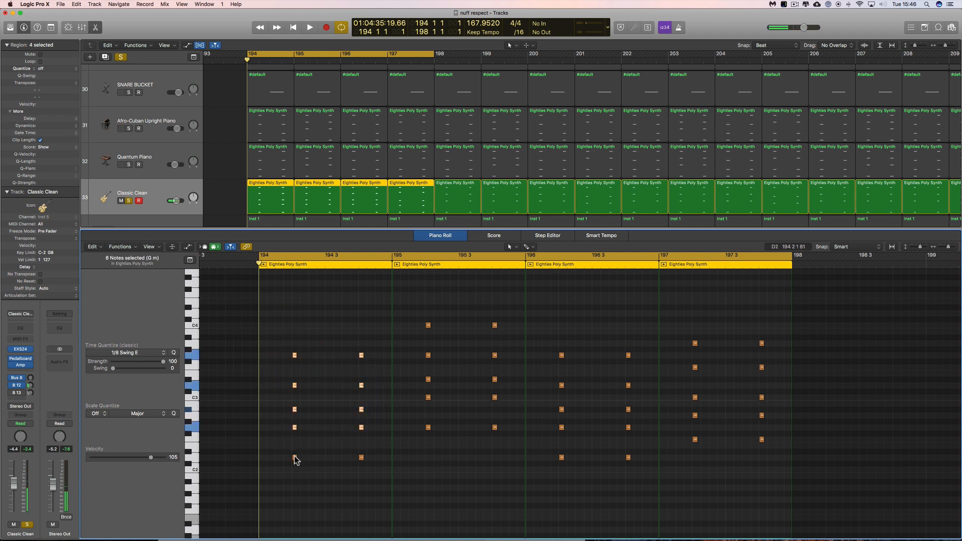
pyautogui.click(294, 458)
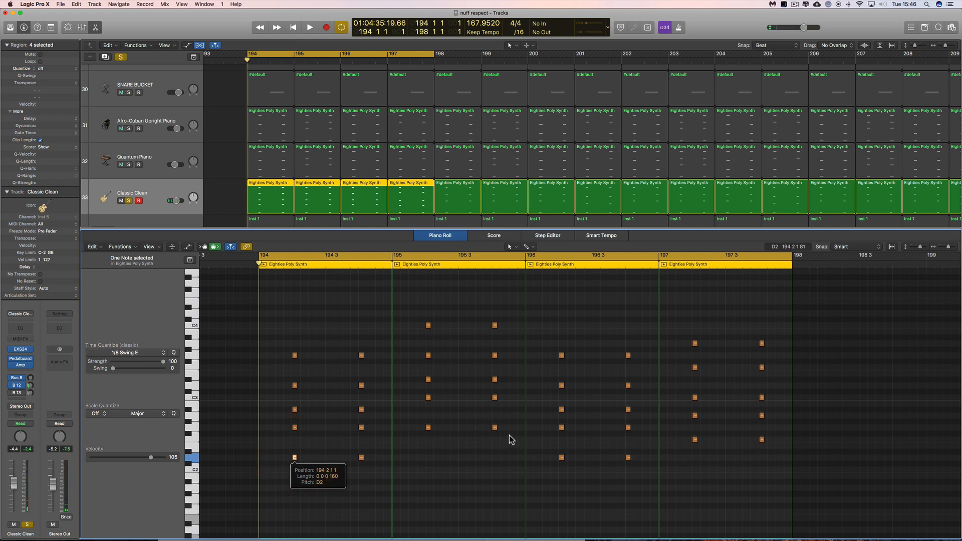
# Audition the Classic Clean chords in bar 195 without the top C4, check C4 and C3 alone, and select the full five-note chords.
pyautogui.moveTo(509, 435); pyautogui.dragTo(414, 347)
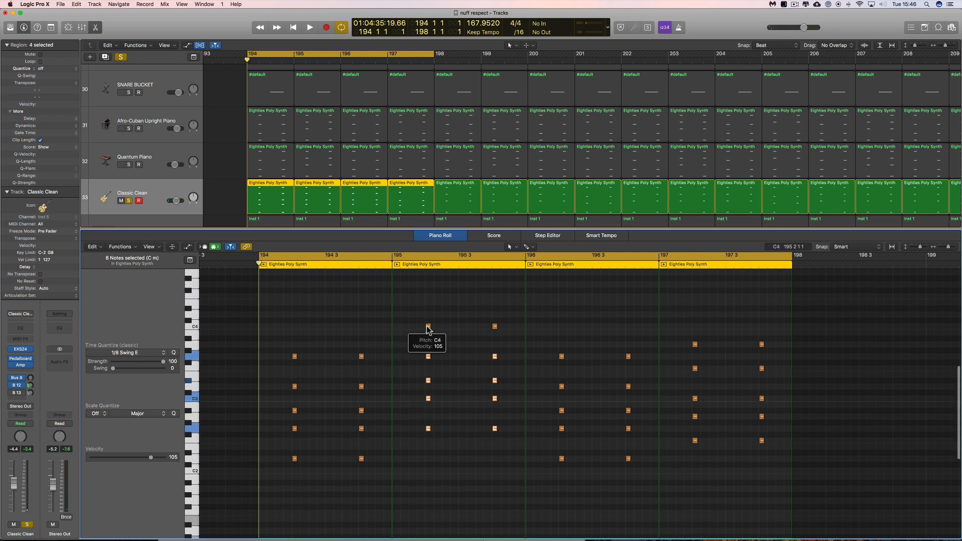
pyautogui.click(429, 329)
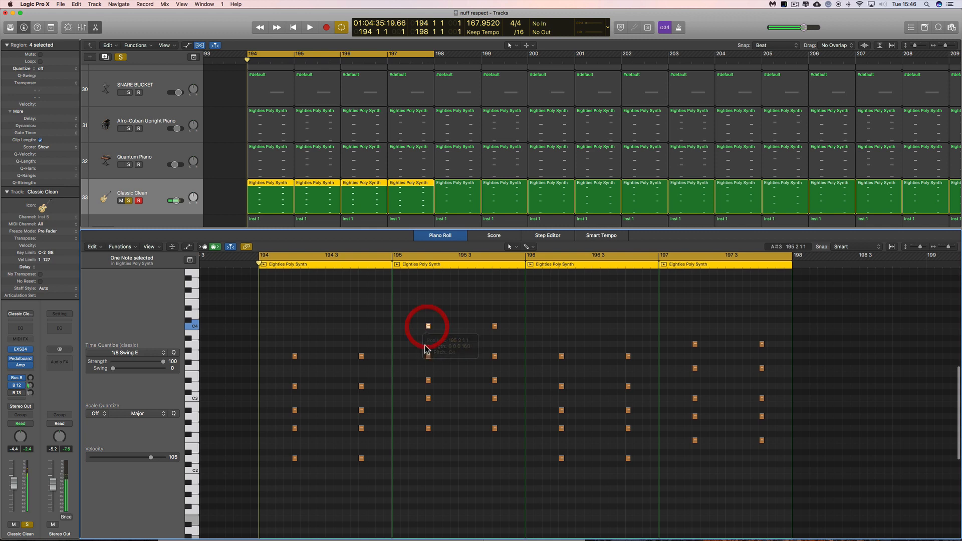
pyautogui.click(429, 399)
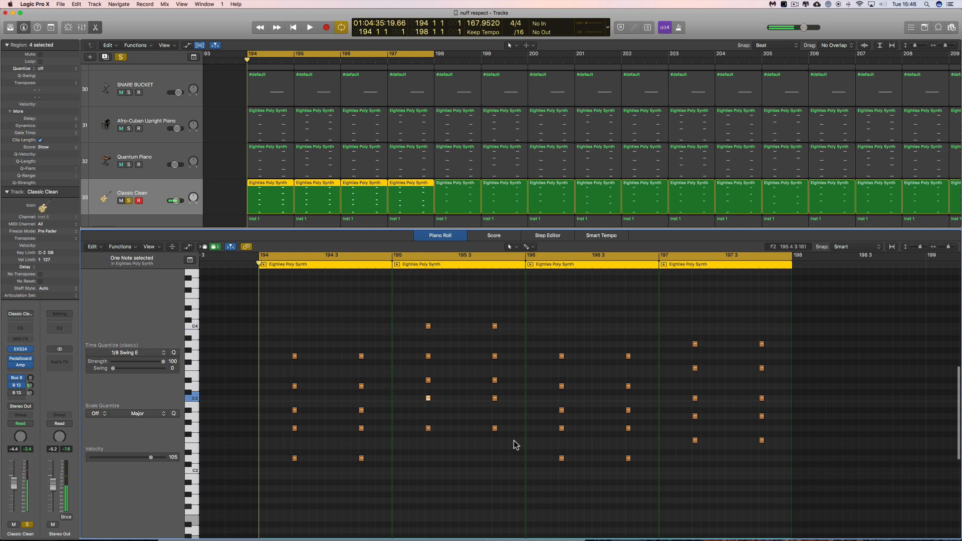
pyautogui.moveTo(505, 441); pyautogui.dragTo(417, 317)
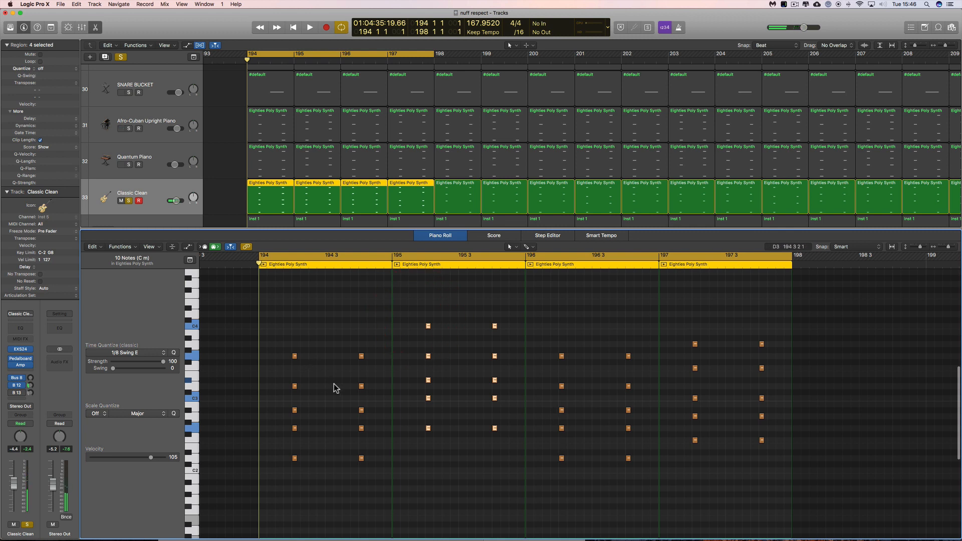
# Audition the bar 196 Classic Clean chords without their lowest note, check D2 alone, and select the full five-note chords.
pyautogui.moveTo(640, 439); pyautogui.dragTo(538, 351)
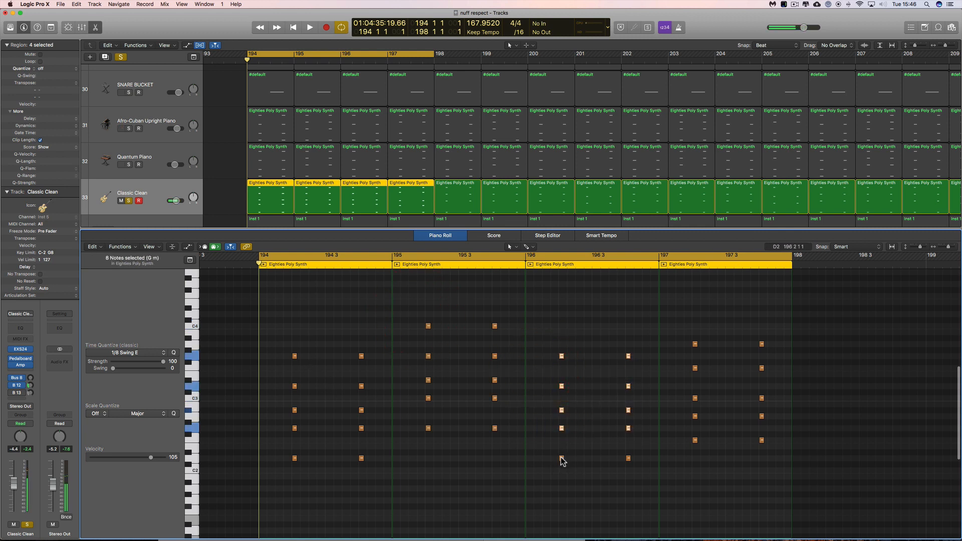
pyautogui.click(562, 458)
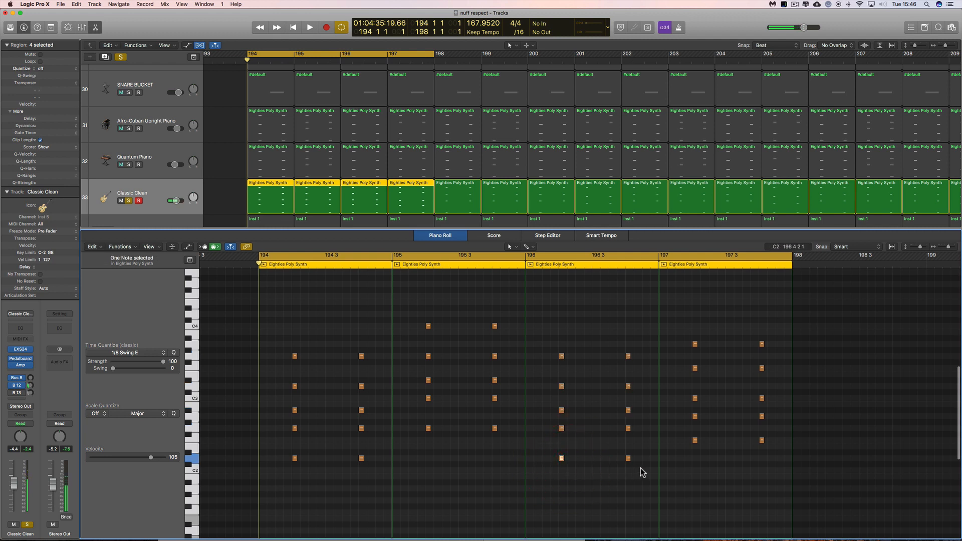
pyautogui.moveTo(642, 469); pyautogui.dragTo(547, 352)
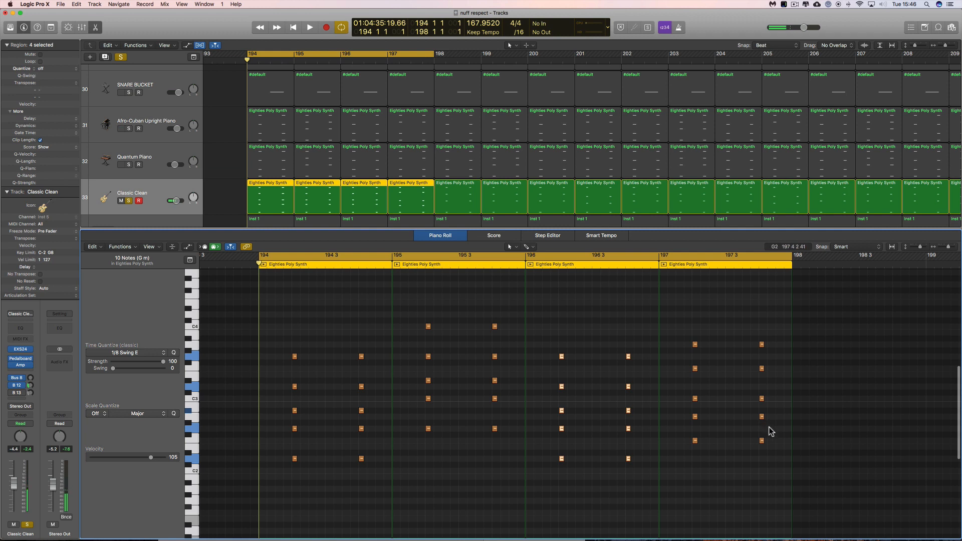
# Audition the bar 197 Classic Clean chords without and with the low F2, and play the part from bar 194.
pyautogui.moveTo(771, 424); pyautogui.dragTo(685, 333)
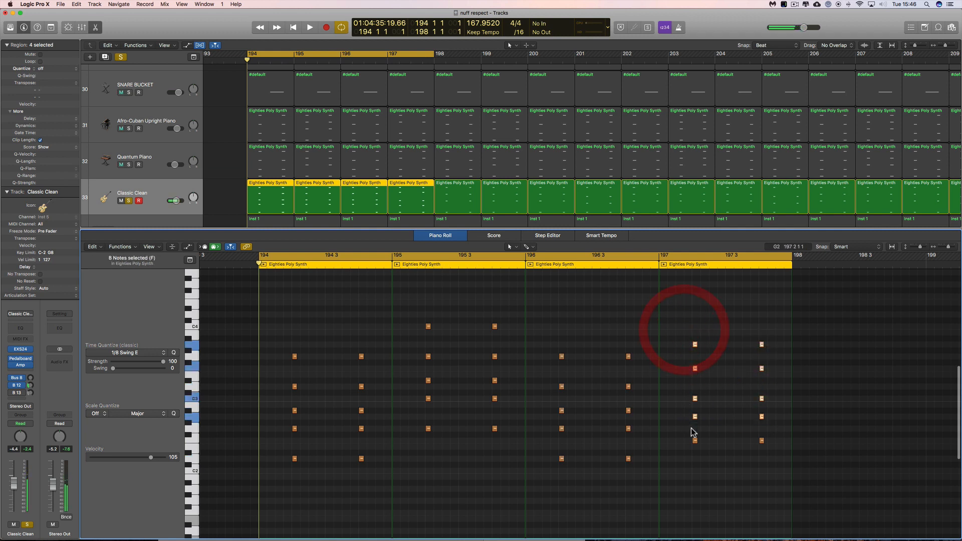
pyautogui.click(695, 441)
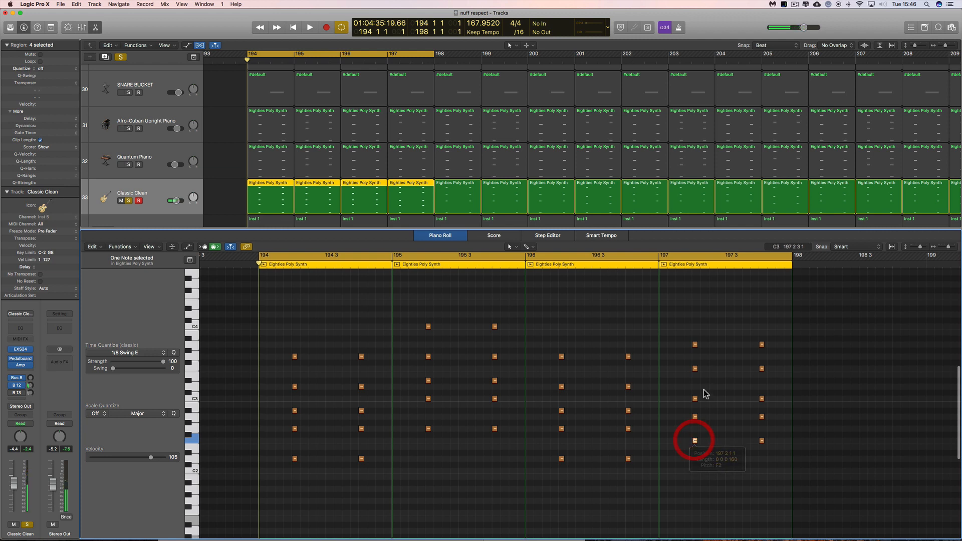
pyautogui.hotkey('shift', 'alt', 'Up')
pyautogui.moveTo(769, 454); pyautogui.dragTo(686, 326)
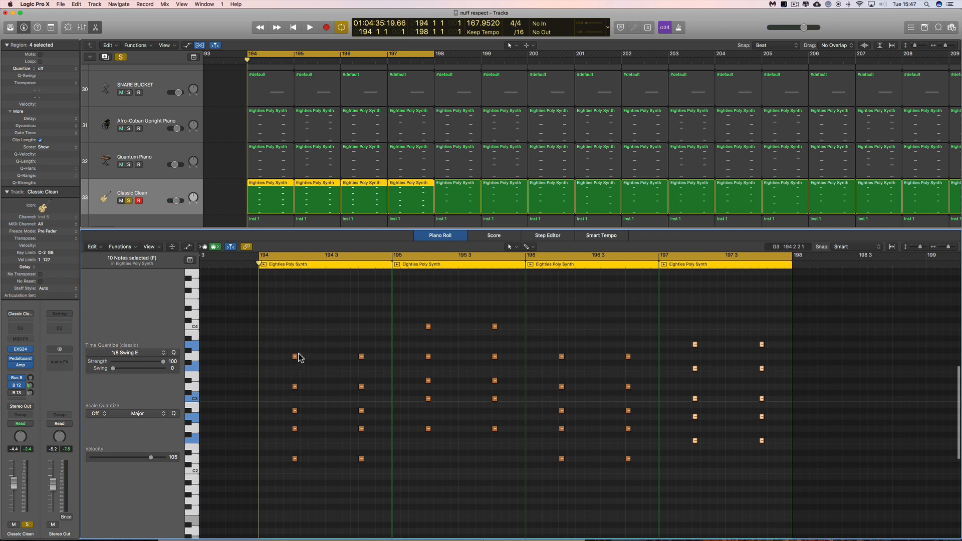
pyautogui.press('space')
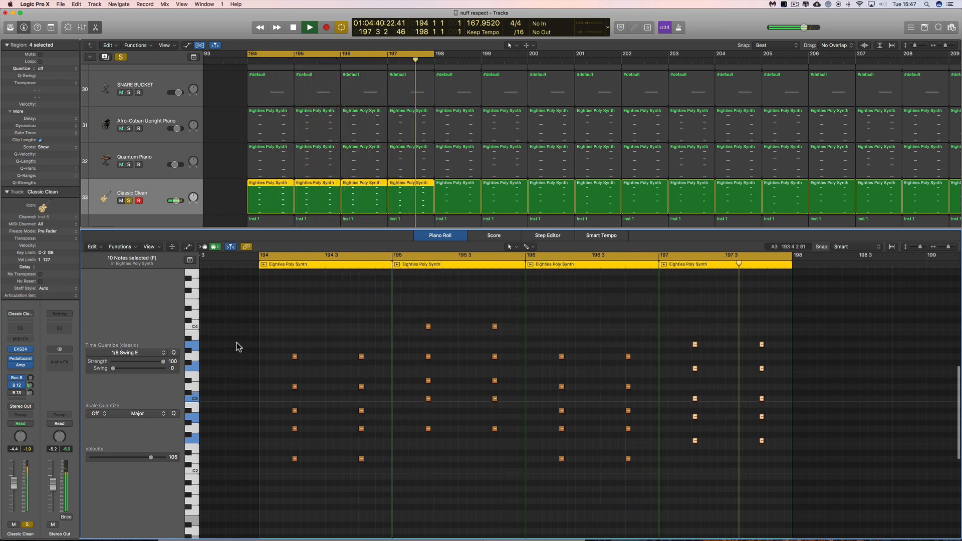
# Set the Afro-Cuban Upright Piano's volume to -3.5 dB, solo it alongside Classic Clean, and play both parts together.
pyautogui.press('space')
pyautogui.click(145, 122)
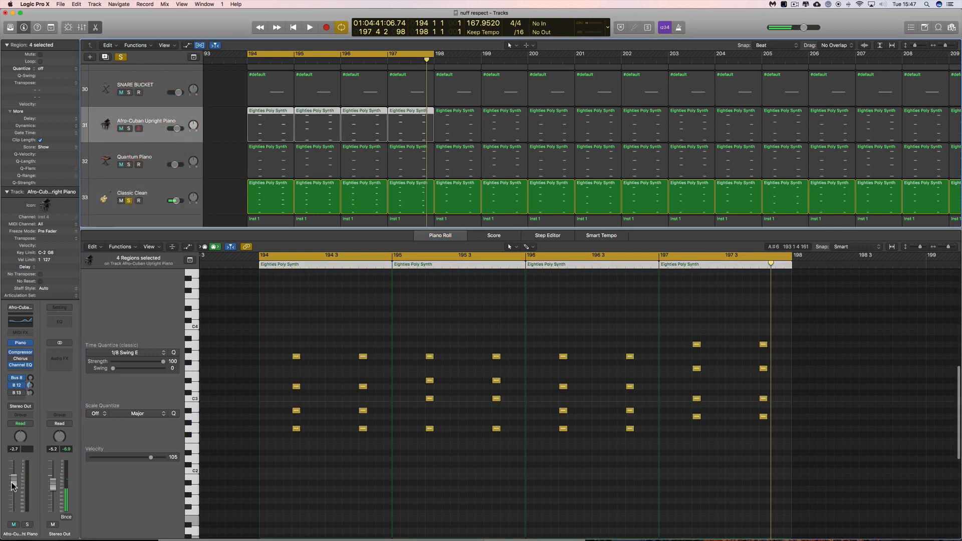
pyautogui.moveTo(12, 482); pyautogui.dragTo(13, 485)
pyautogui.click(129, 128)
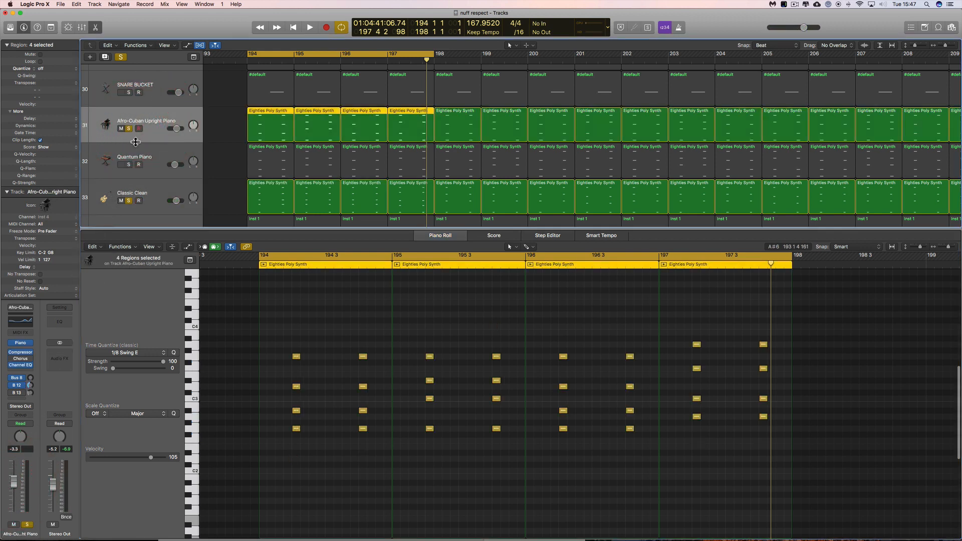
pyautogui.press('space')
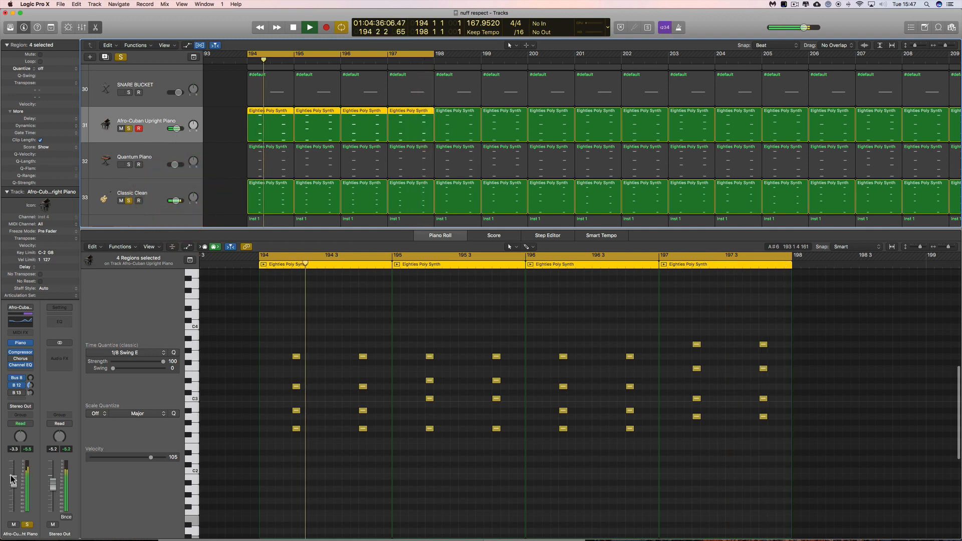
pyautogui.press('space')
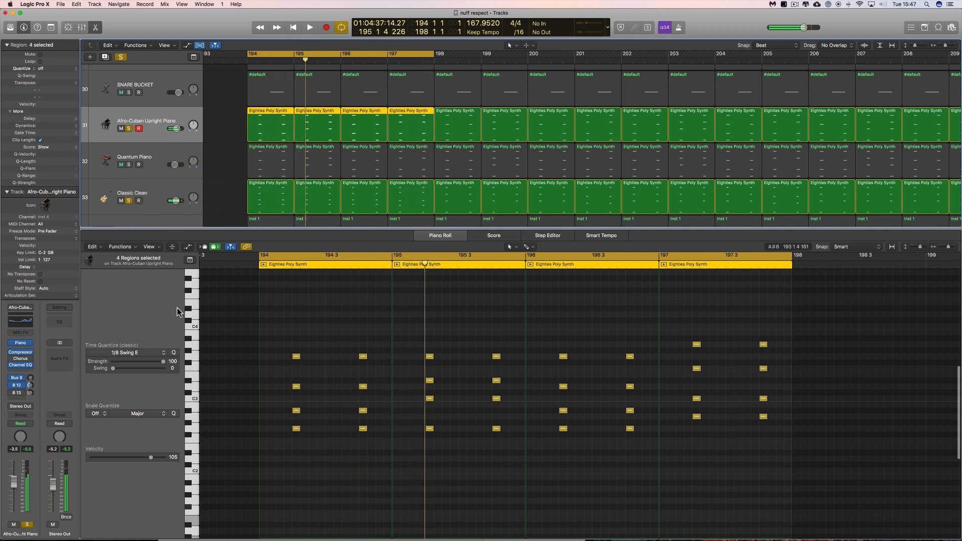
# Solo only the Quantum Piano track and inspect the settings of its Retro Synth instrument.
pyautogui.click(153, 158)
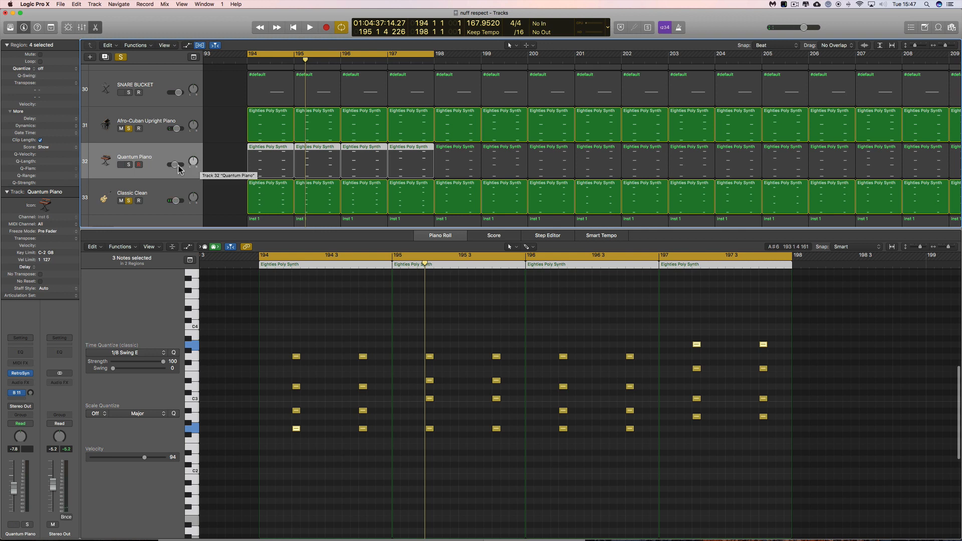
pyautogui.click(129, 200)
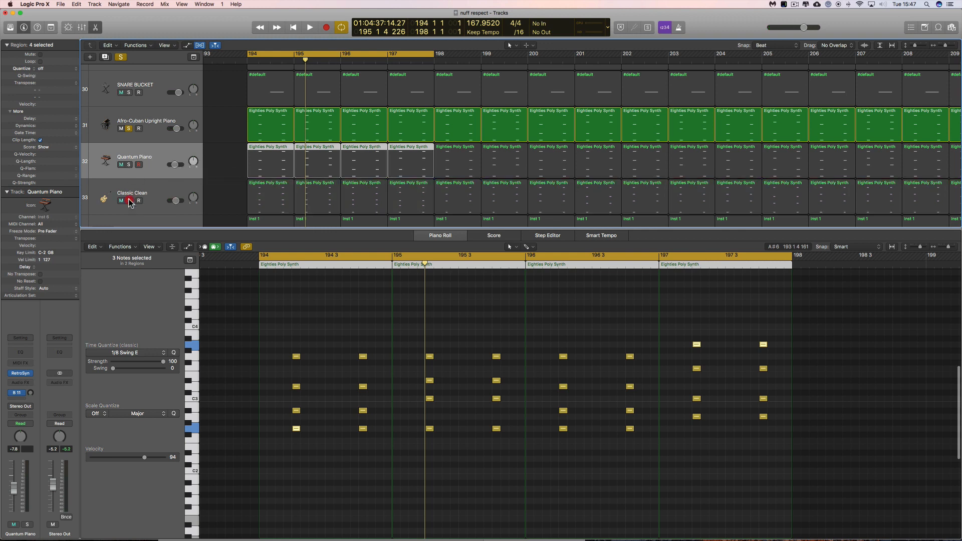
pyautogui.click(128, 129)
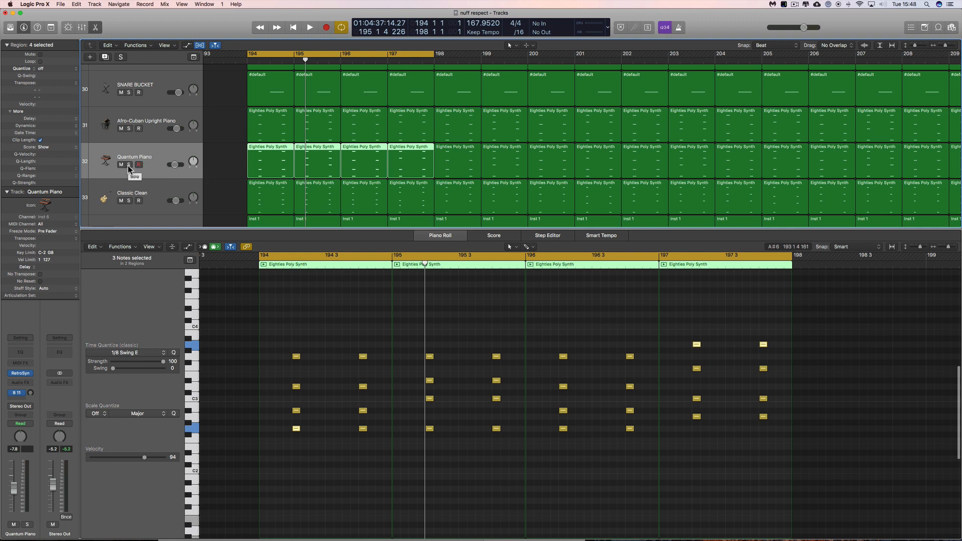
pyautogui.click(128, 164)
pyautogui.click(20, 374)
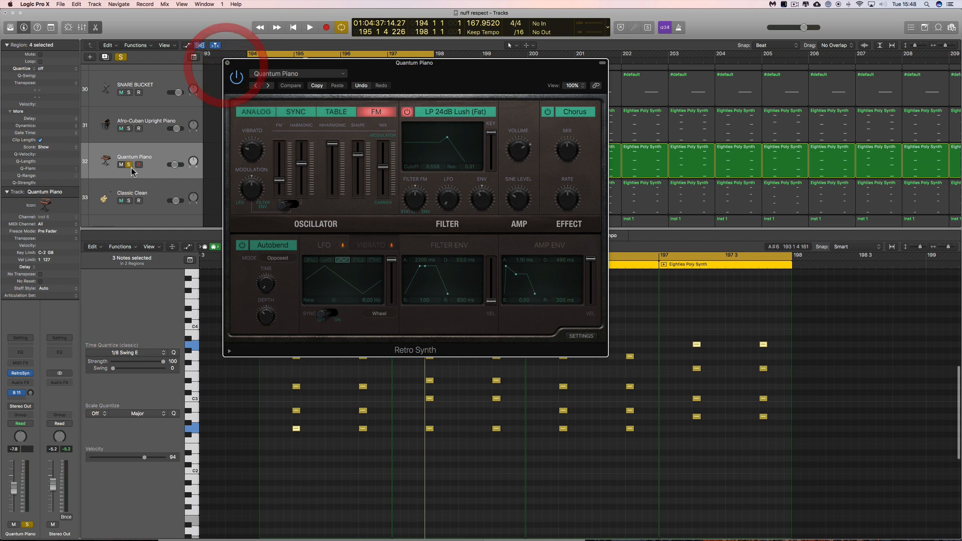
pyautogui.click(227, 63)
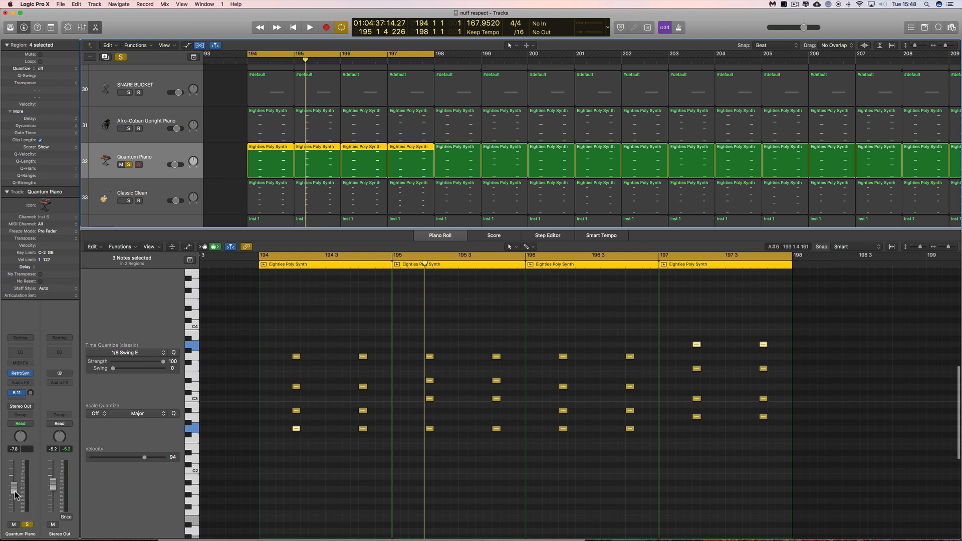
# Audition the Quantum Piano alone with its volume raised to 0.4 dB, and lower the volume again.
pyautogui.moveTo(15, 495); pyautogui.dragTo(17, 467)
pyautogui.press('space')
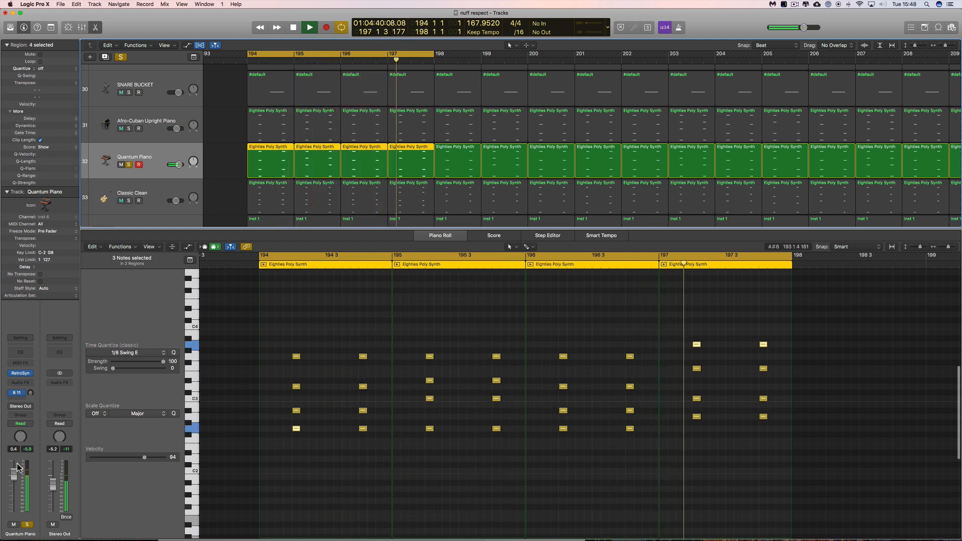
pyautogui.press('space')
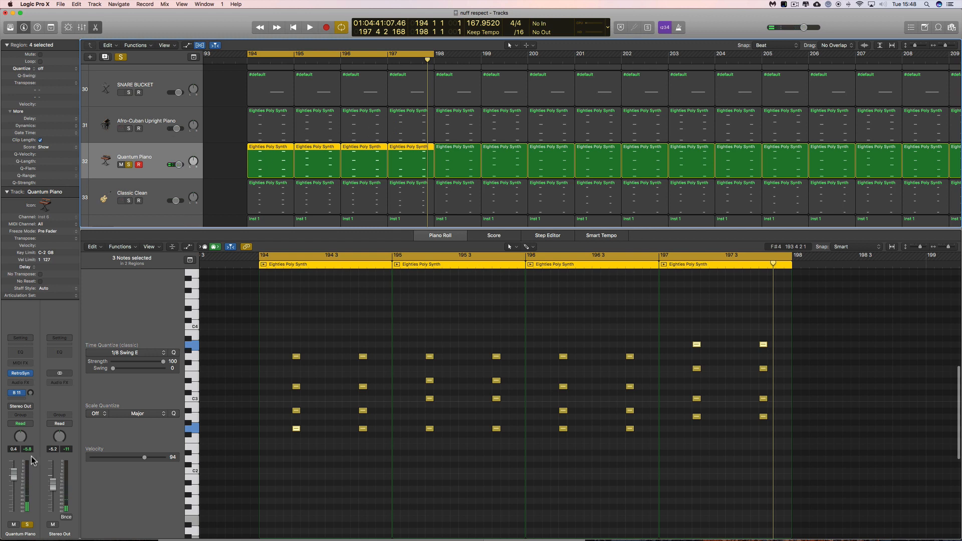
pyautogui.moveTo(15, 474)
pyautogui.mouseDown()
pyautogui.moveTo(15, 497)
pyautogui.moveTo(14, 471)
pyautogui.moveTo(14, 488)
pyautogui.mouseUp()
# Solo the Afro-Cuban Upright Piano, Quantum Piano and Classic Clean tracks together and play them.
pyautogui.click(129, 163)
pyautogui.moveTo(129, 128); pyautogui.dragTo(129, 200)
pyautogui.press('space')
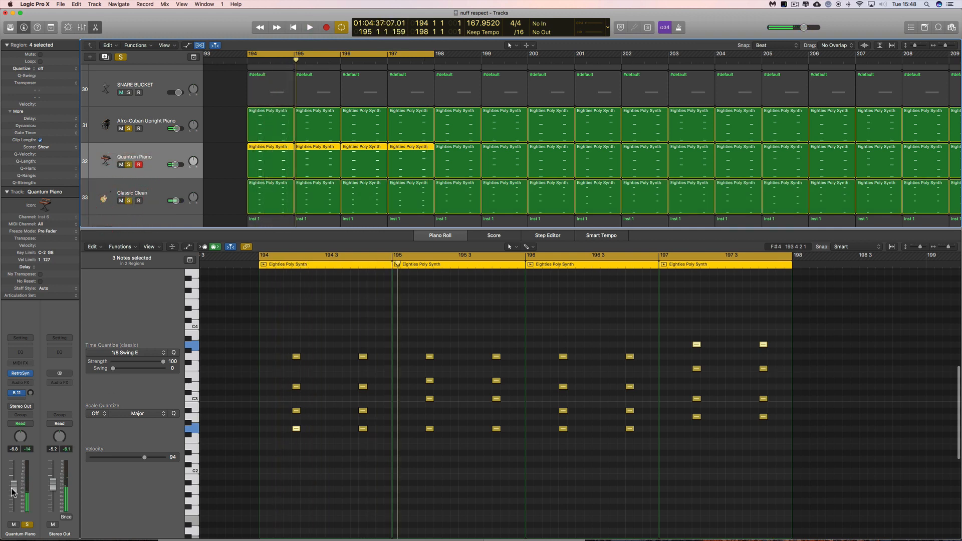
# Compare the three-part blend with the Quantum Piano raised to 2.4 dB, and settle its volume at -7.3 dB.
pyautogui.moveTo(14, 491); pyautogui.dragTo(18, 441)
pyautogui.press('space')
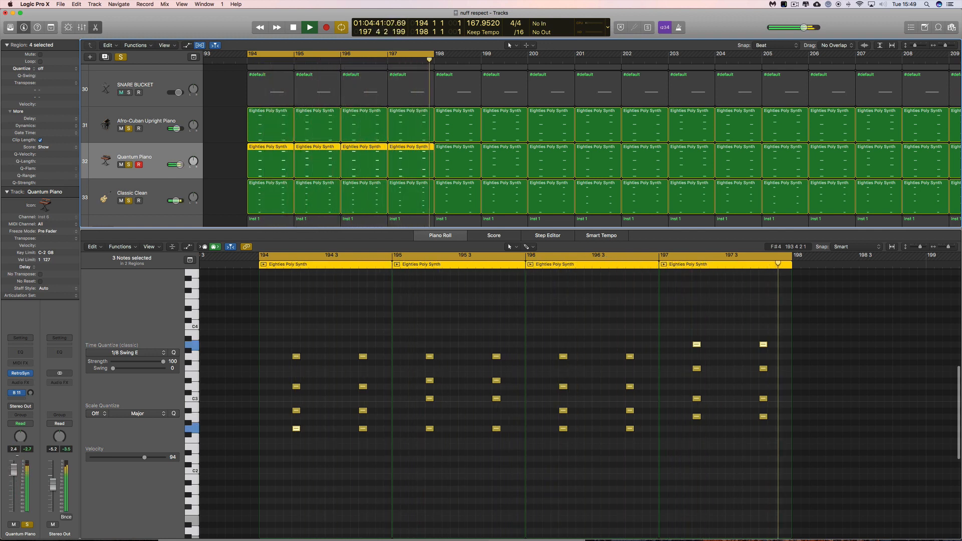
pyautogui.press('space')
pyautogui.moveTo(16, 491); pyautogui.dragTo(16, 494)
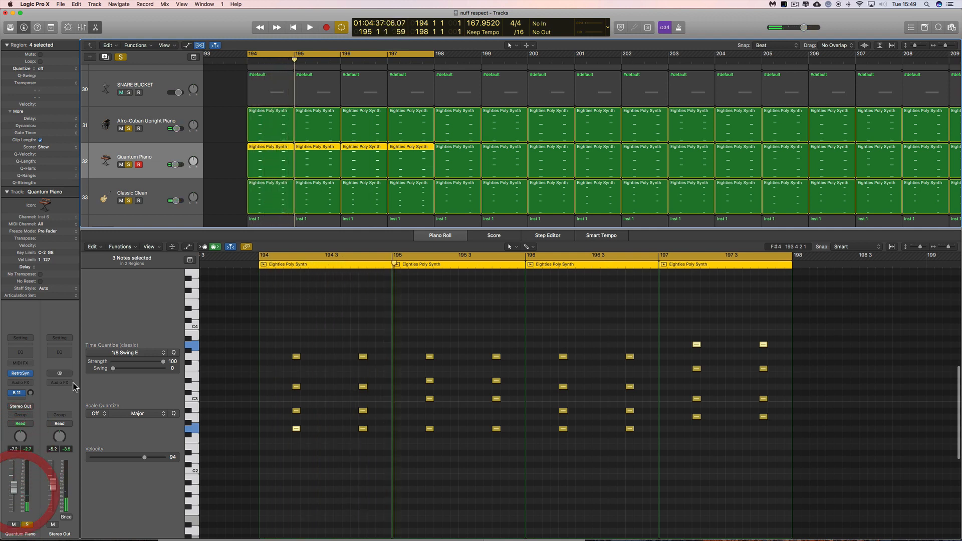
pyautogui.press('space')
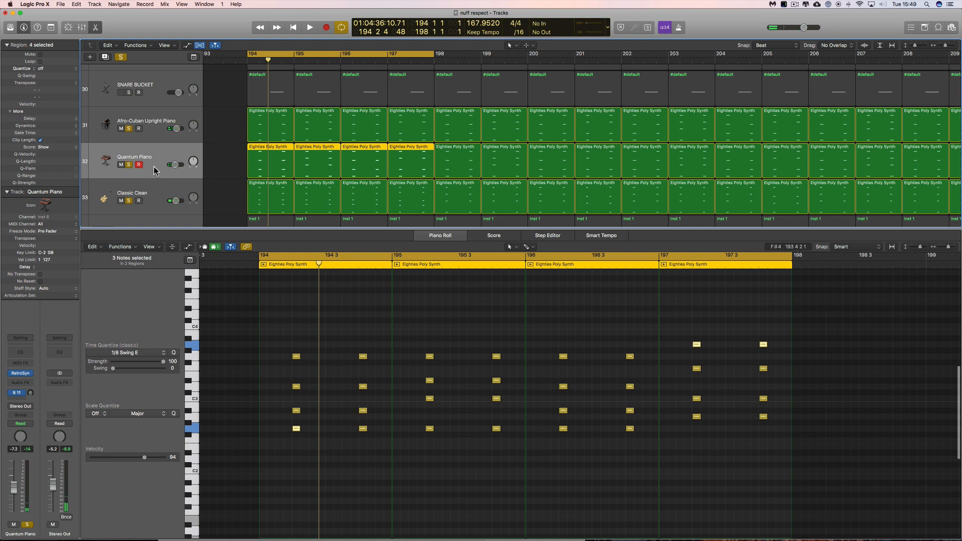
# Inspect the Space Designer reverb on the Bus 12 send of the Classic Clean track.
pyautogui.click(154, 126)
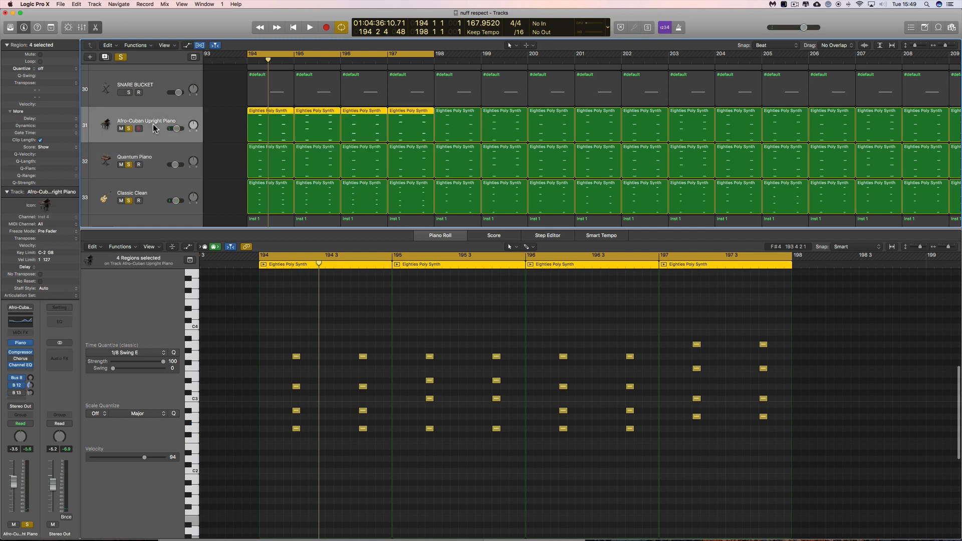
pyautogui.click(154, 196)
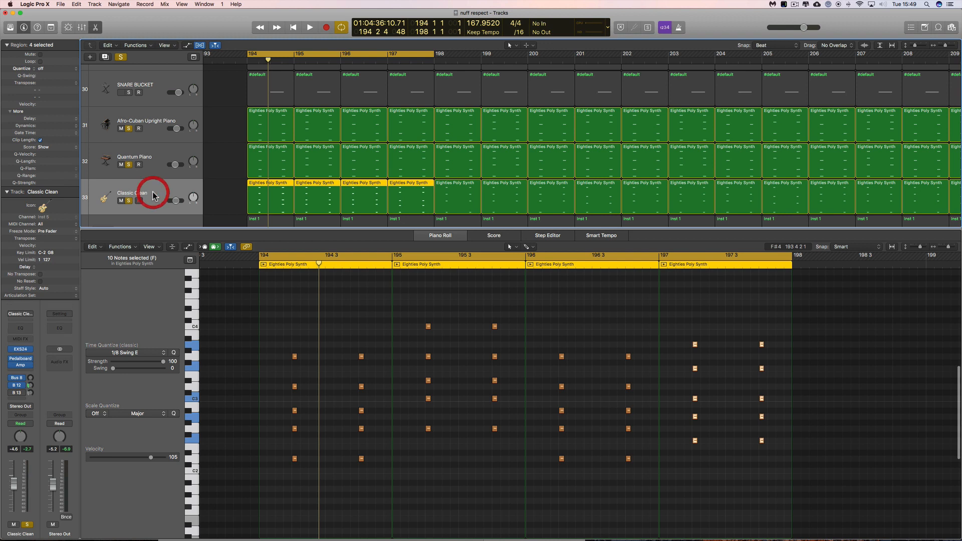
pyautogui.click(11, 393)
pyautogui.click(17, 385)
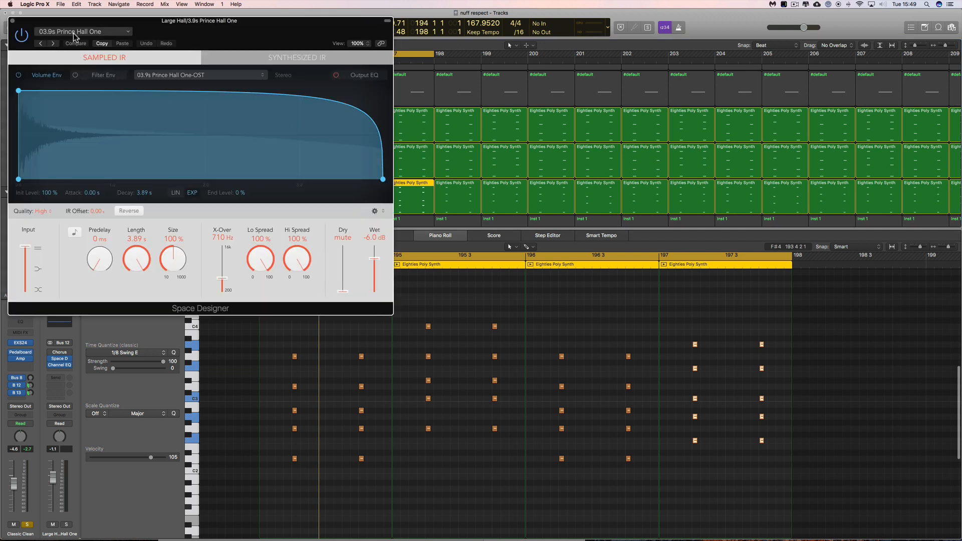
pyautogui.click(13, 23)
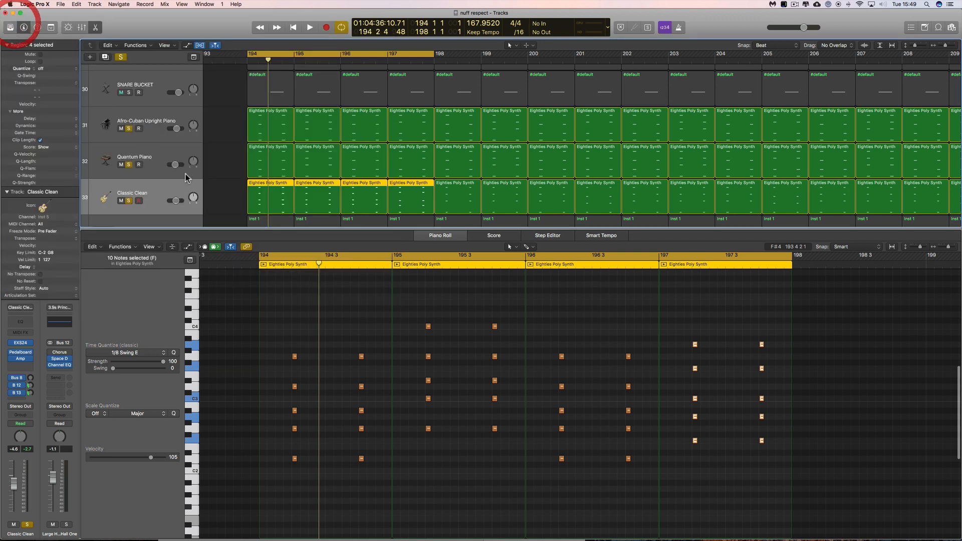
# Inspect the Tape Delay and Channel EQ on the Afro-Cuban Upright Piano's Bus 13 delay send.
pyautogui.click(148, 129)
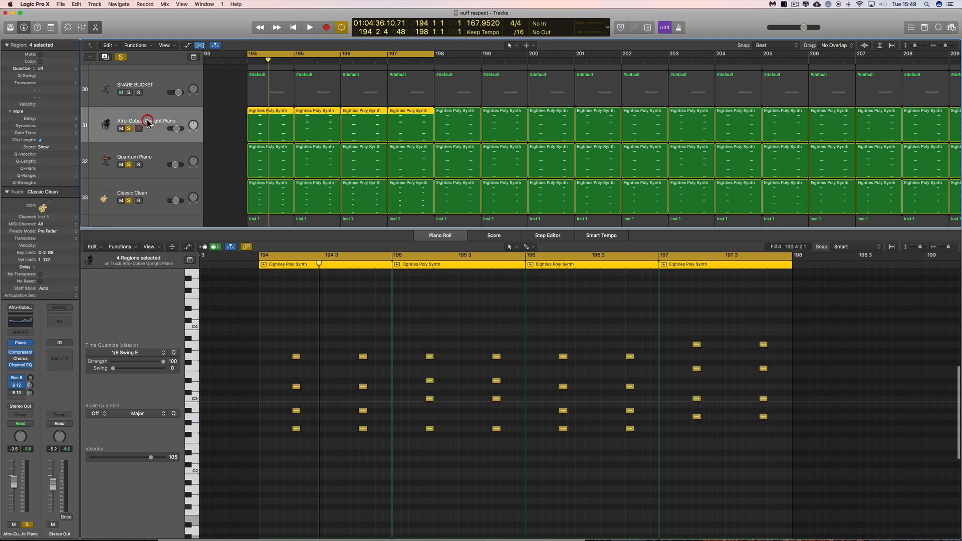
pyautogui.click(13, 395)
pyautogui.click(20, 393)
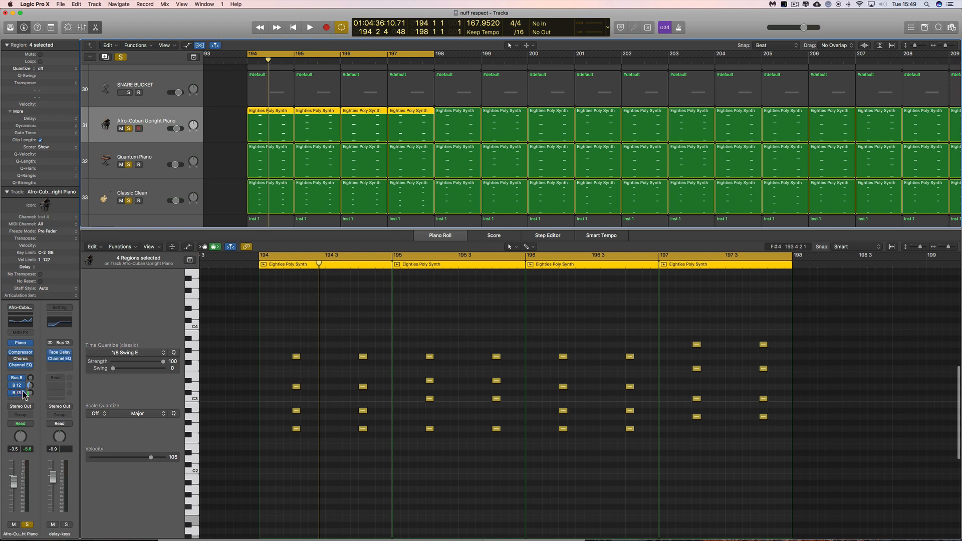
pyautogui.click(61, 353)
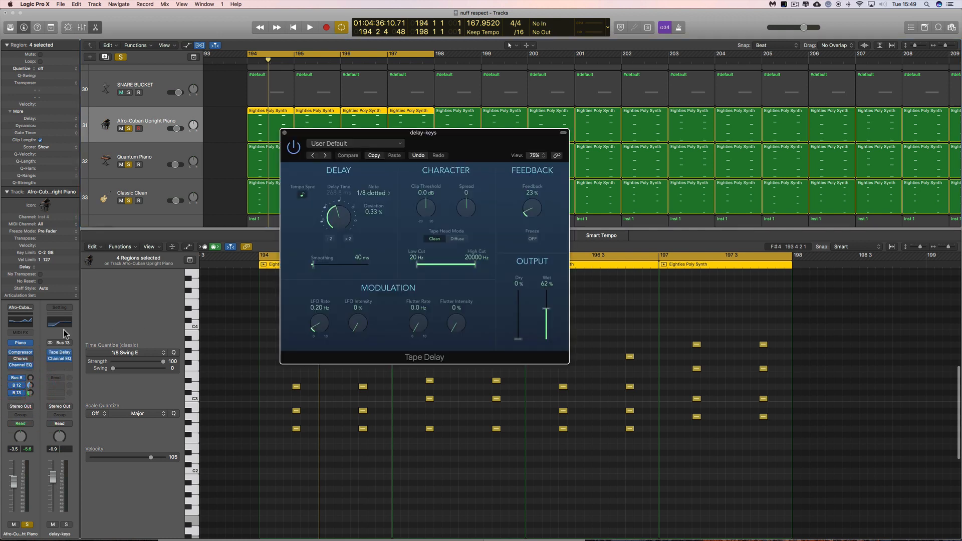
pyautogui.click(61, 324)
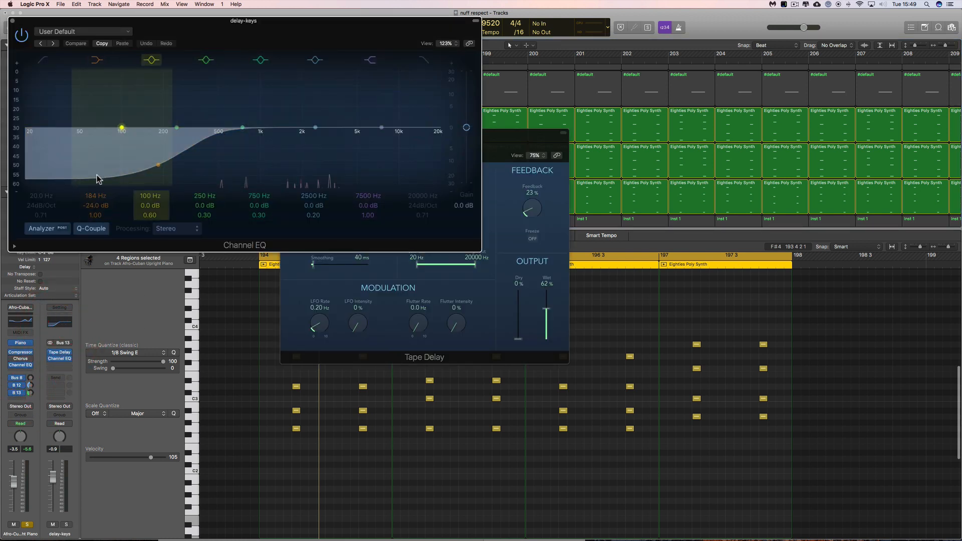
pyautogui.click(12, 23)
# Try small adjustments to the Tape Delay's Deviation value on the delay-keys channel, leaving it at 0.33%.
pyautogui.moveTo(390, 135); pyautogui.dragTo(416, 169)
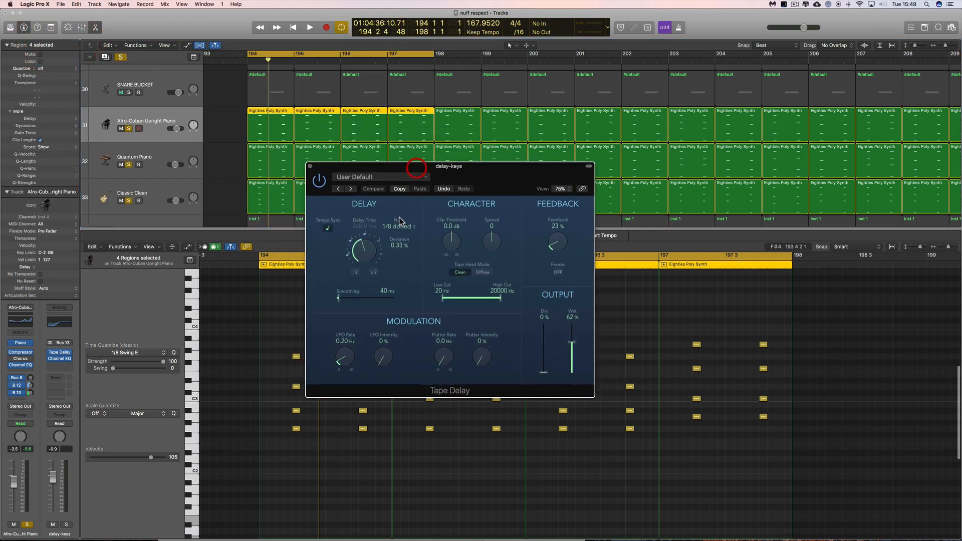
pyautogui.click(397, 245)
pyautogui.moveTo(397, 248); pyautogui.dragTo(398, 248)
pyautogui.moveTo(397, 248); pyautogui.dragTo(401, 249)
pyautogui.moveTo(386, 171); pyautogui.dragTo(400, 176)
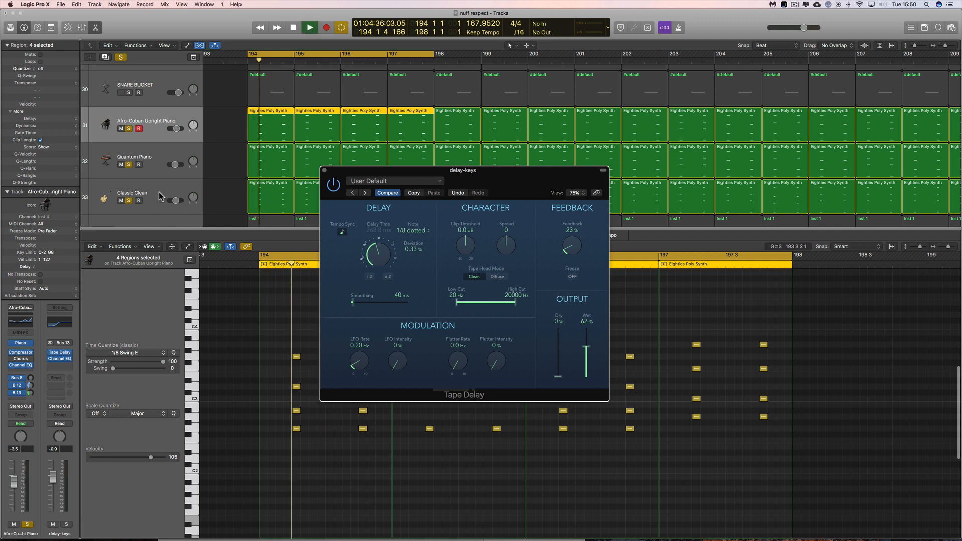
# Set the delay-keys channel volume to -1.6 dB while the chords play, and close the Tape Delay.
pyautogui.press('space')
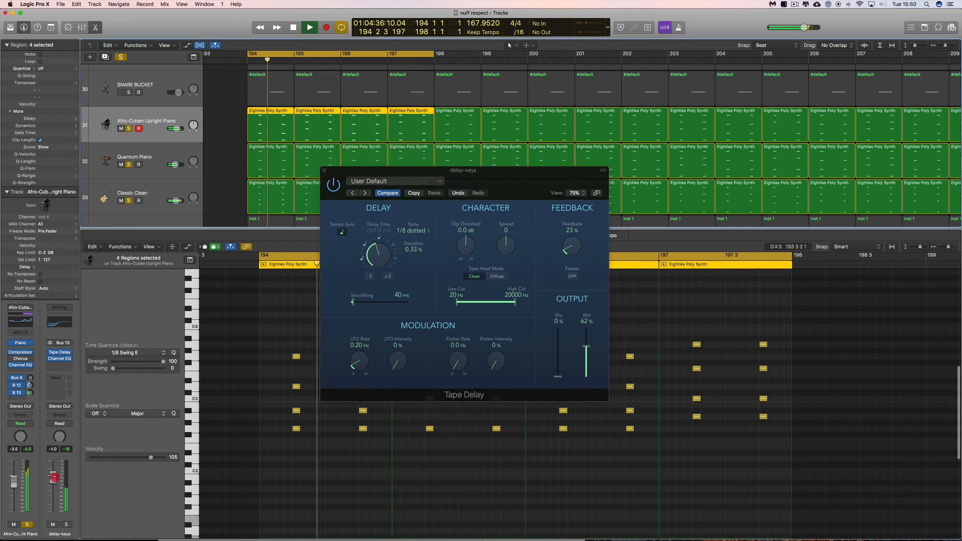
pyautogui.moveTo(53, 478); pyautogui.dragTo(55, 481)
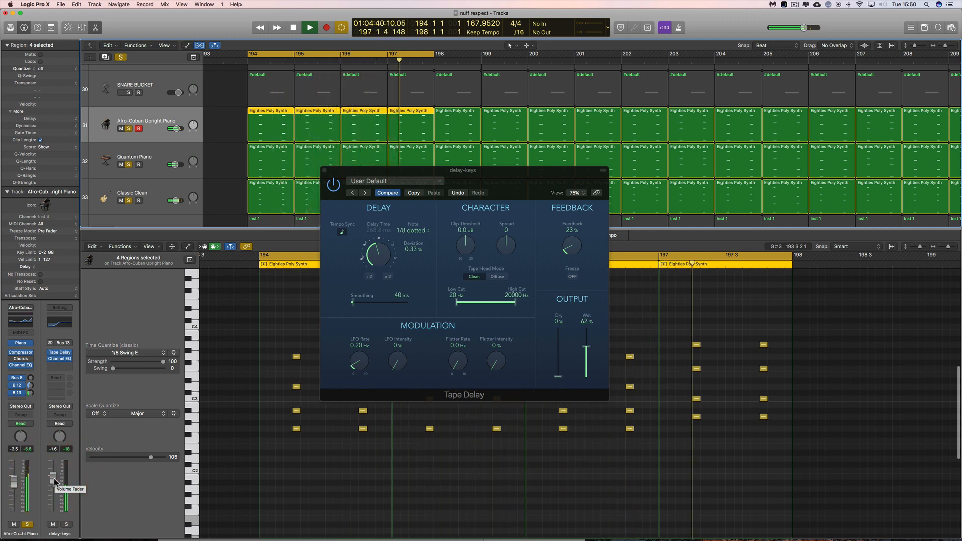
pyautogui.press('space')
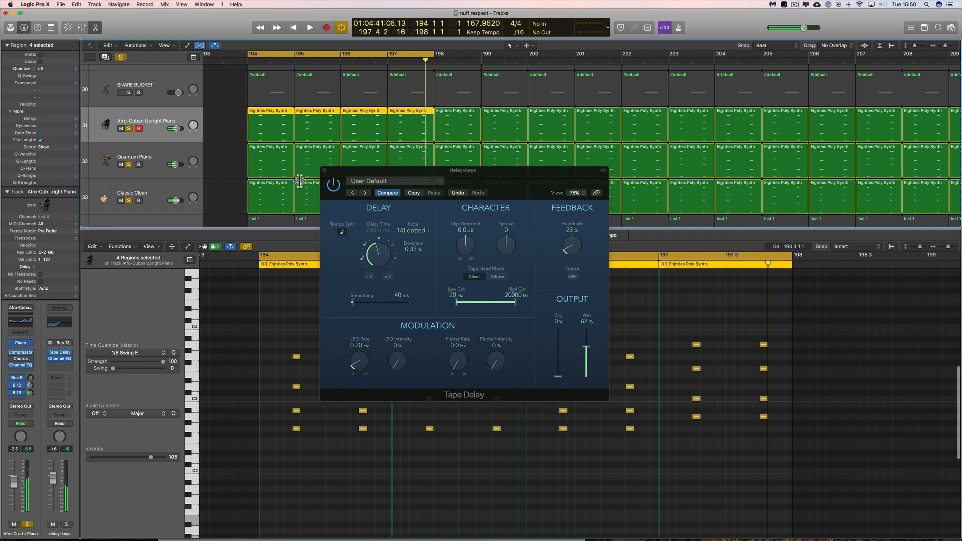
pyautogui.click(324, 170)
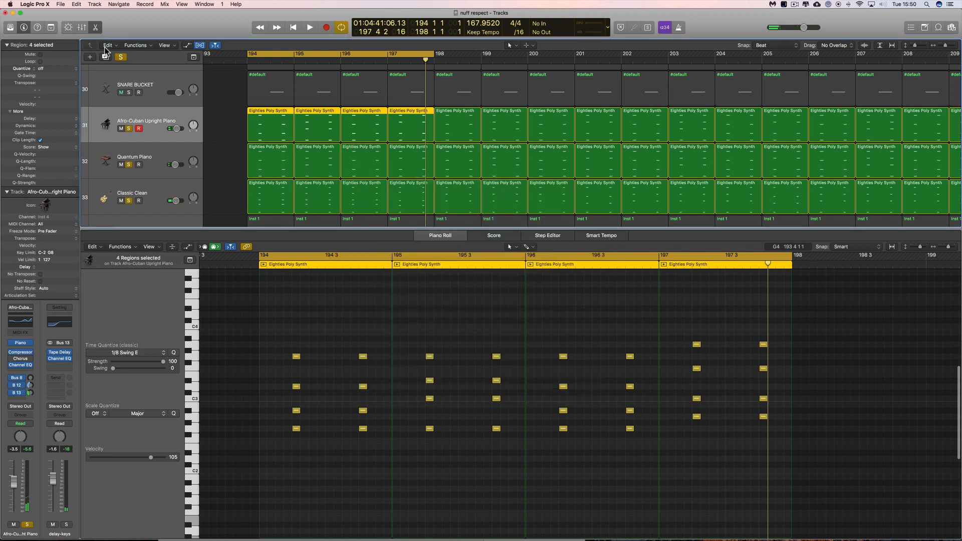
# Hide the Piano Roll and unsolo the two piano tracks and Classic Clean.
pyautogui.click(95, 28)
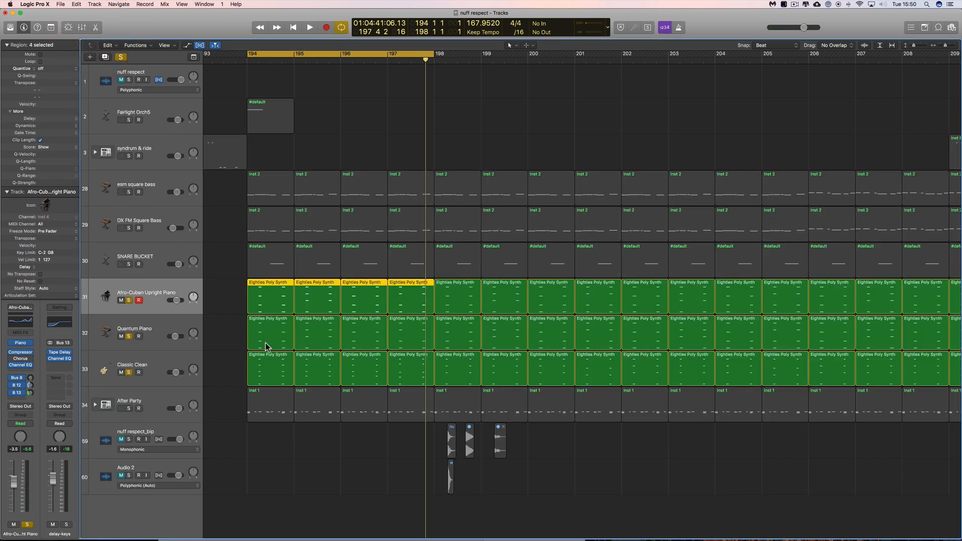
pyautogui.moveTo(129, 300); pyautogui.dragTo(126, 367)
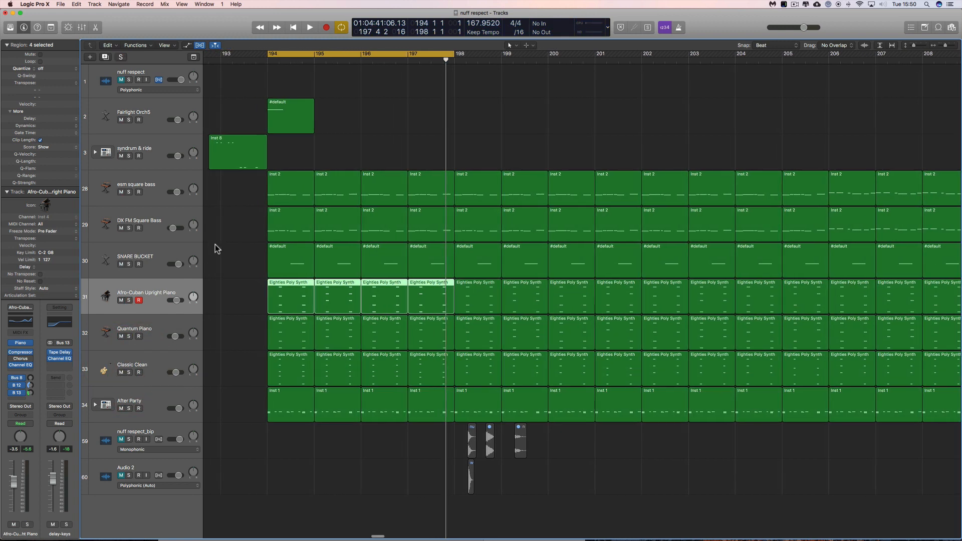
# Review the tracks around the start of bar 194 and select the Fairlight Orch5 track.
pyautogui.hscroll(-2, 215, 248)
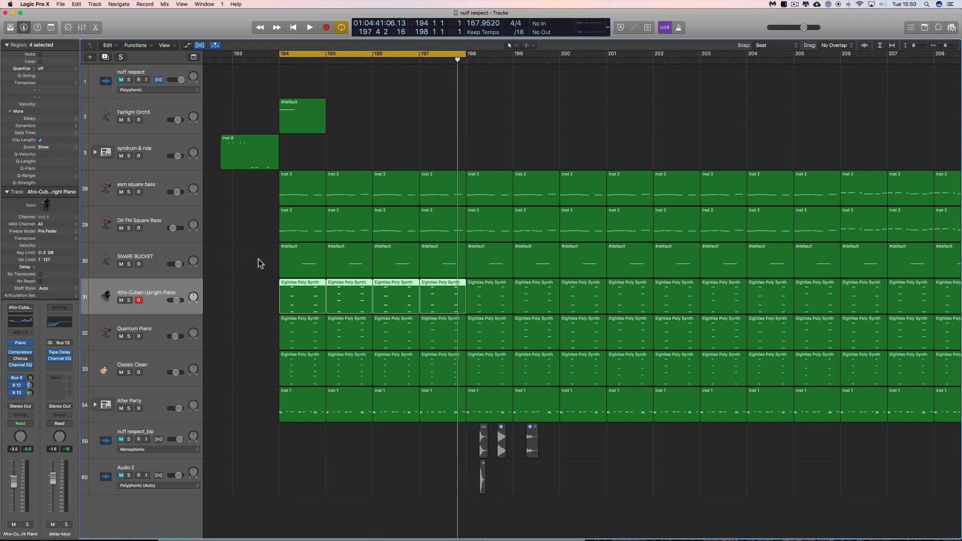
pyautogui.hscroll(-2, 158, 117)
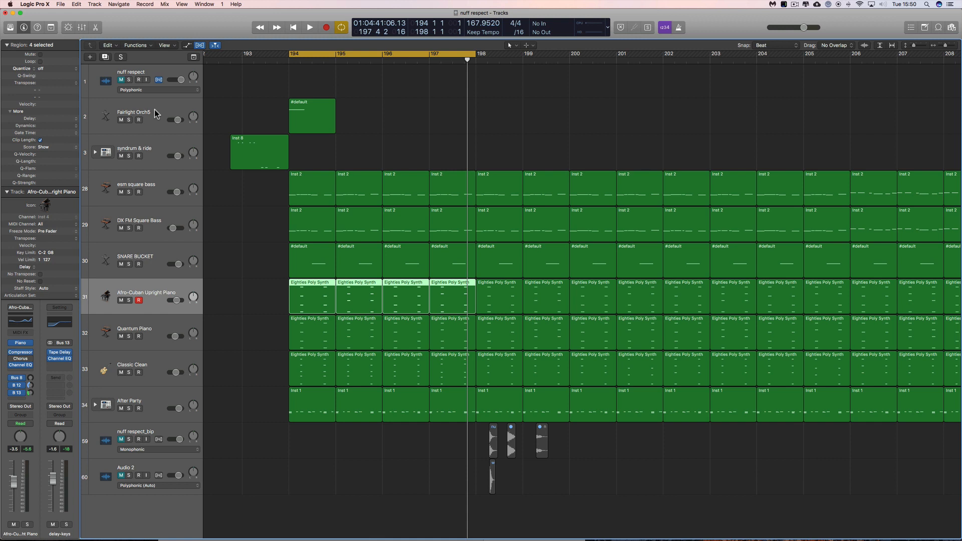
pyautogui.click(154, 250)
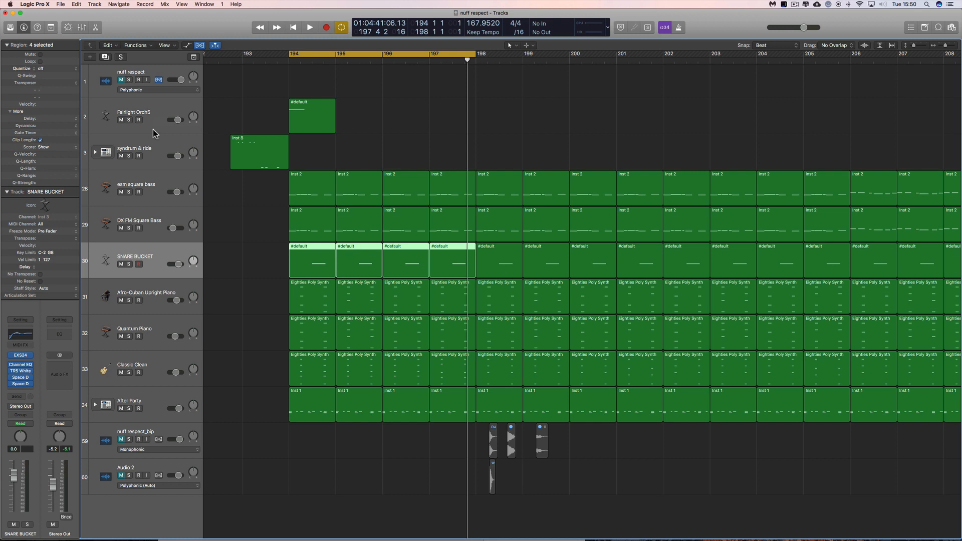
pyautogui.click(151, 107)
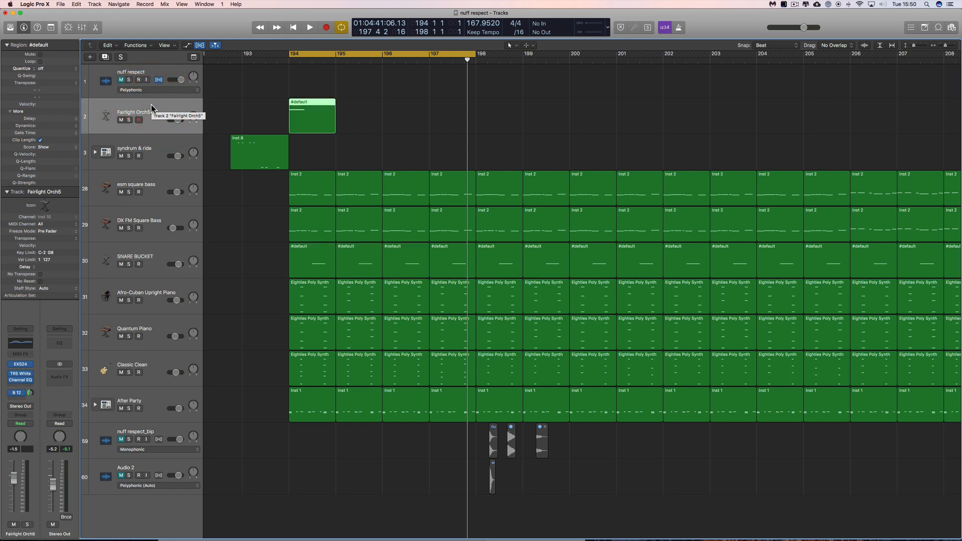
# Solo the Fairlight Orch5 track and play its orchestra hit from bar 194.
pyautogui.hscroll(1, 247, 108)
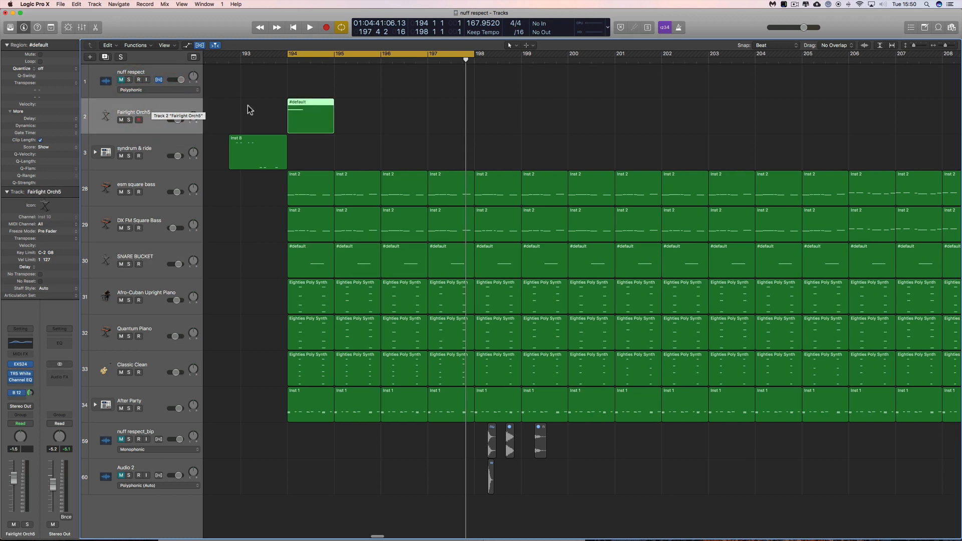
pyautogui.click(129, 120)
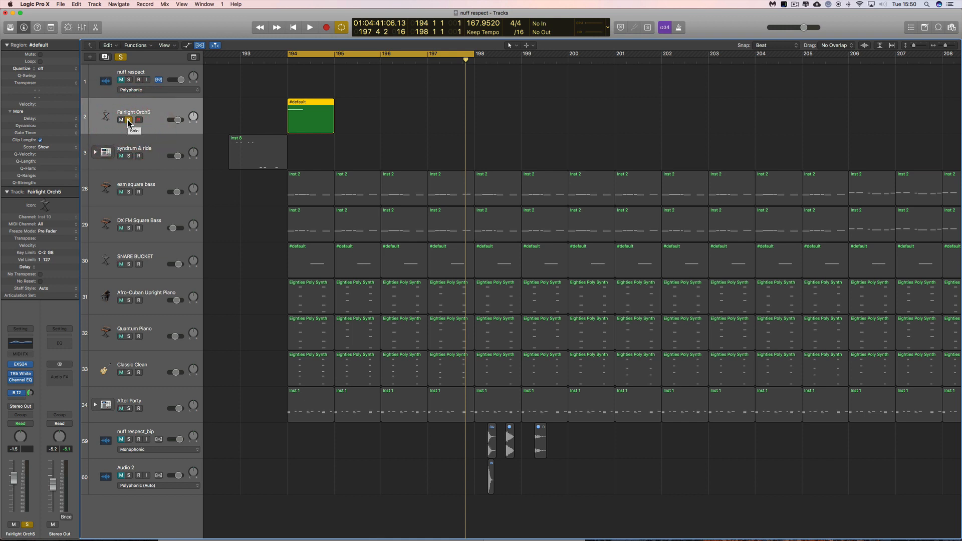
pyautogui.press('space')
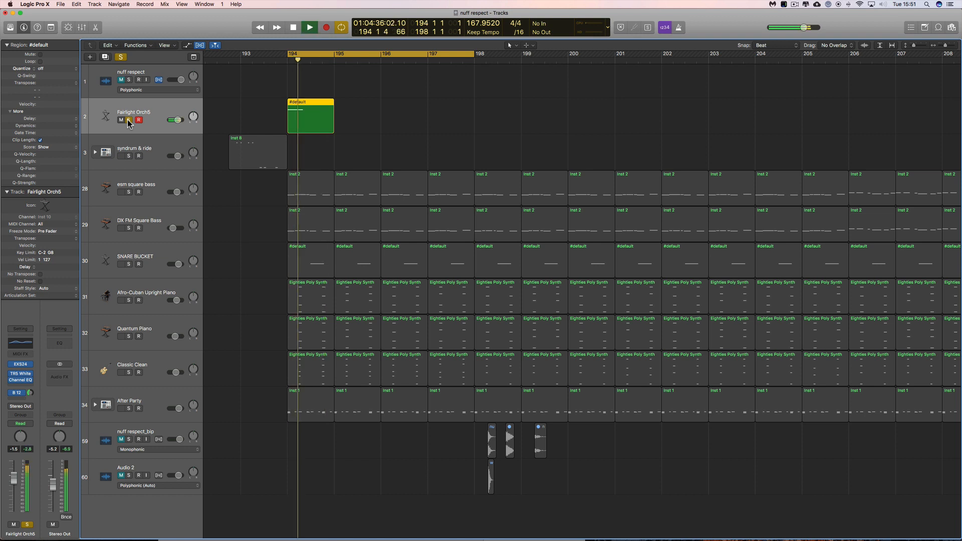
pyautogui.press('space')
pyautogui.press('space')
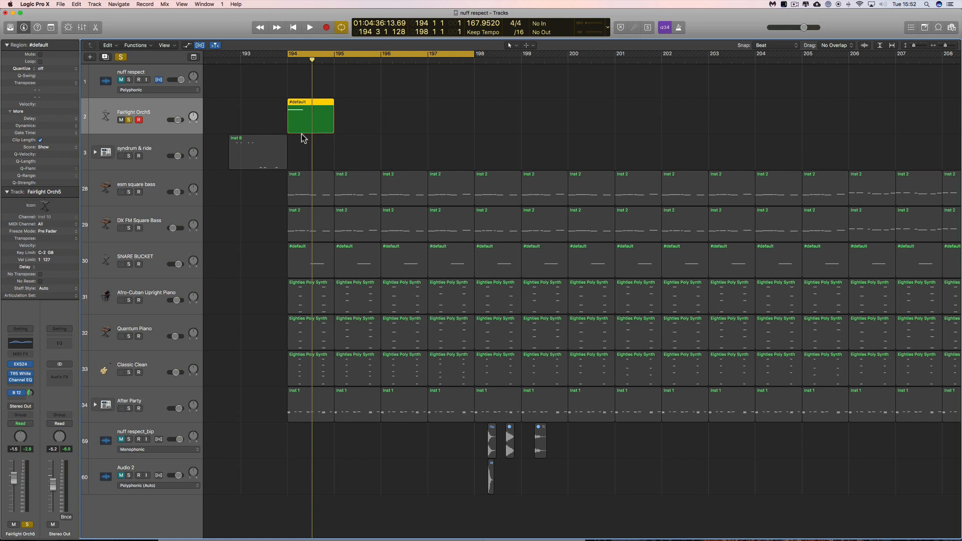
# Inspect the low and high boosts in the Fairlight Orch5 Channel EQ, close it and replay the hit.
pyautogui.click(21, 342)
pyautogui.moveTo(146, 99)
pyautogui.mouseDown()
pyautogui.moveTo(109, 113)
pyautogui.moveTo(144, 102)
pyautogui.mouseUp()
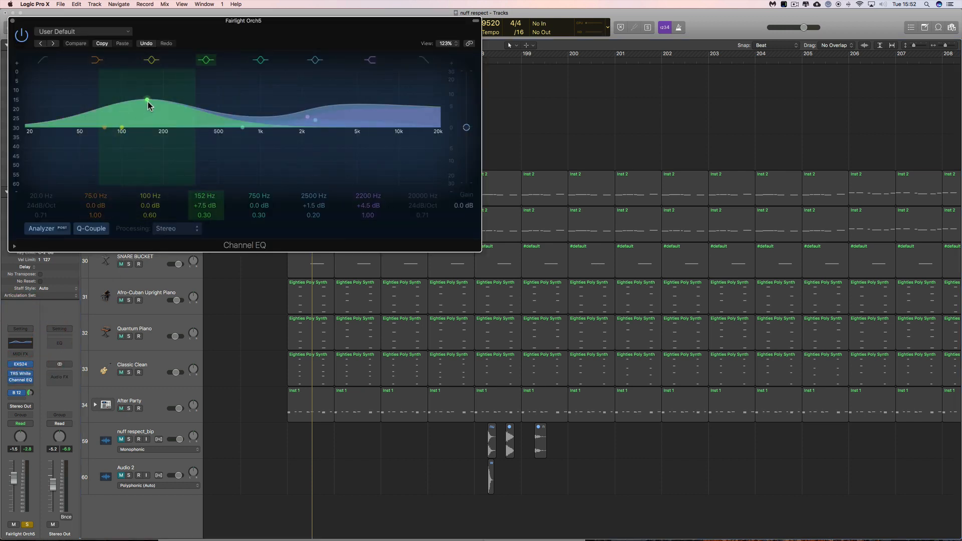
pyautogui.click(12, 21)
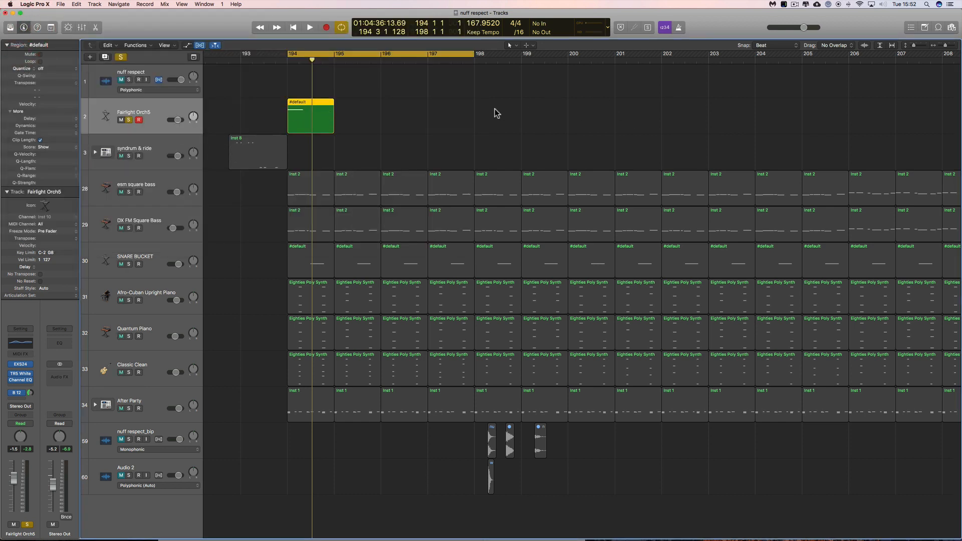
pyautogui.press('space')
pyautogui.press('space')
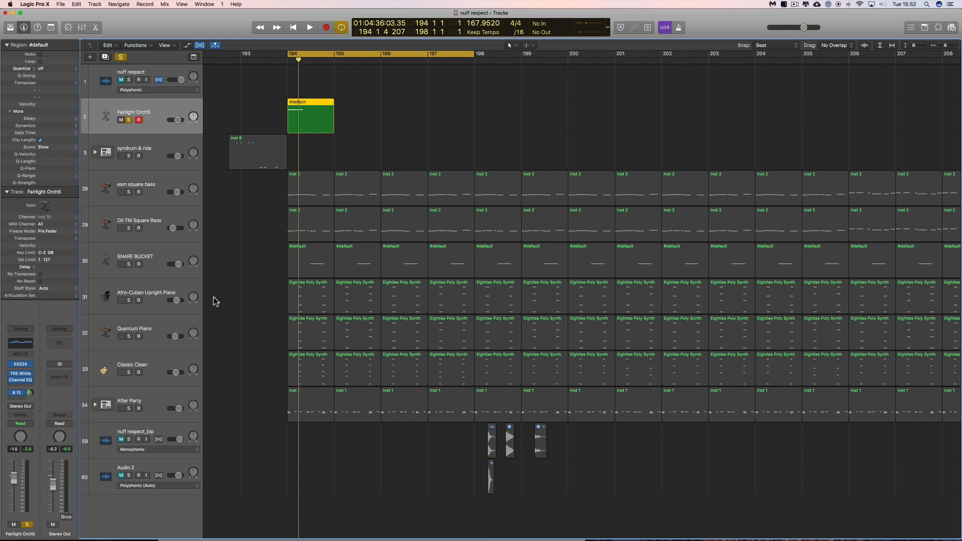
# Open fairlight orch5 in the EXS24 Instrument Editor and audition the sample at various pitches around and above C6.
pyautogui.click(21, 367)
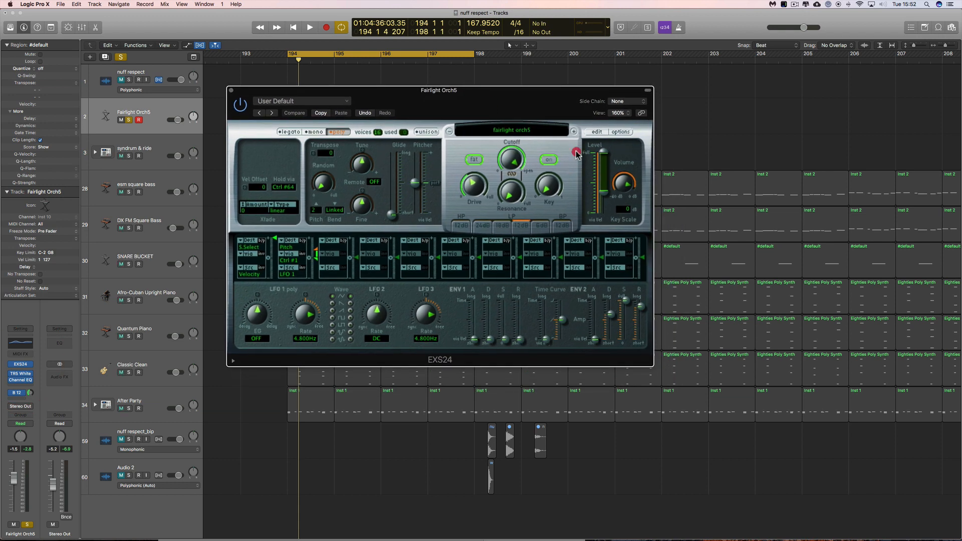
pyautogui.click(597, 132)
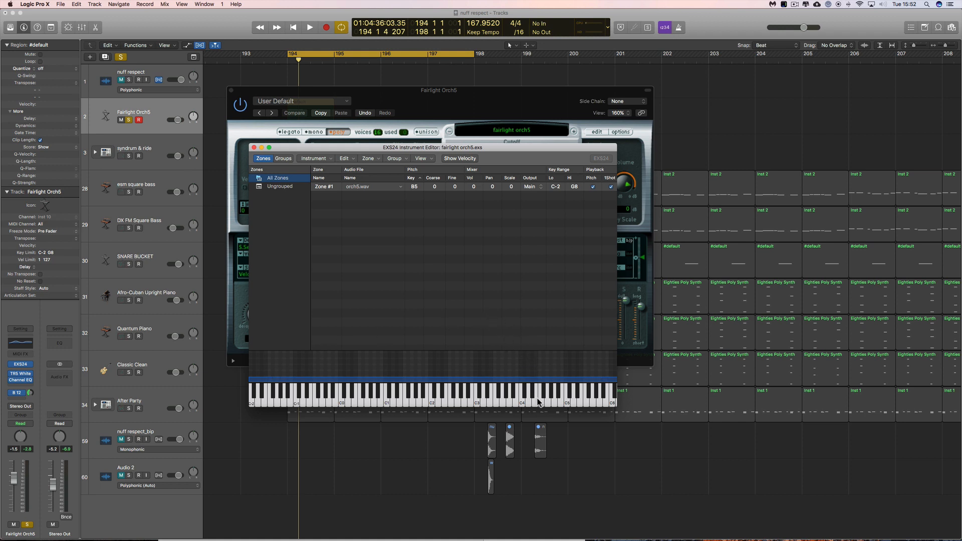
pyautogui.hscroll(5, 527, 393)
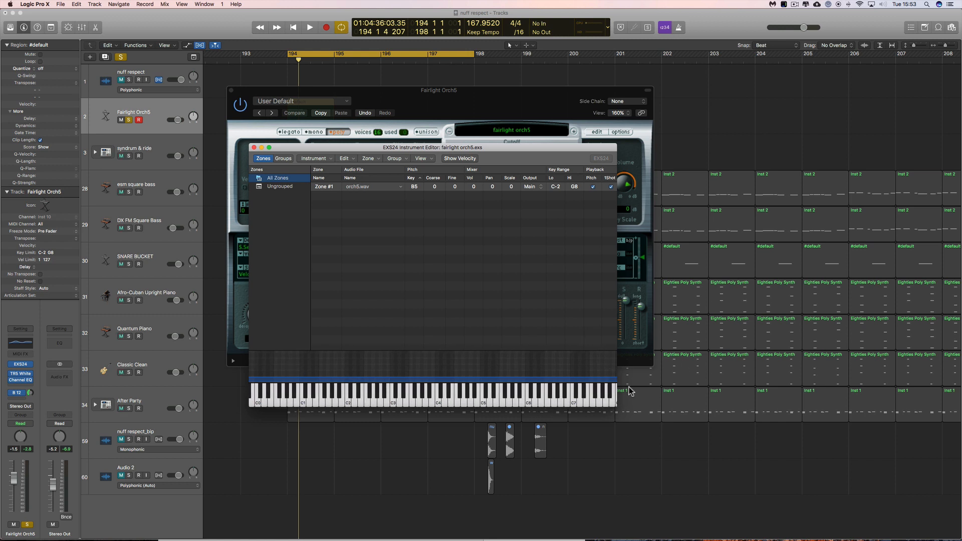
pyautogui.click(528, 400)
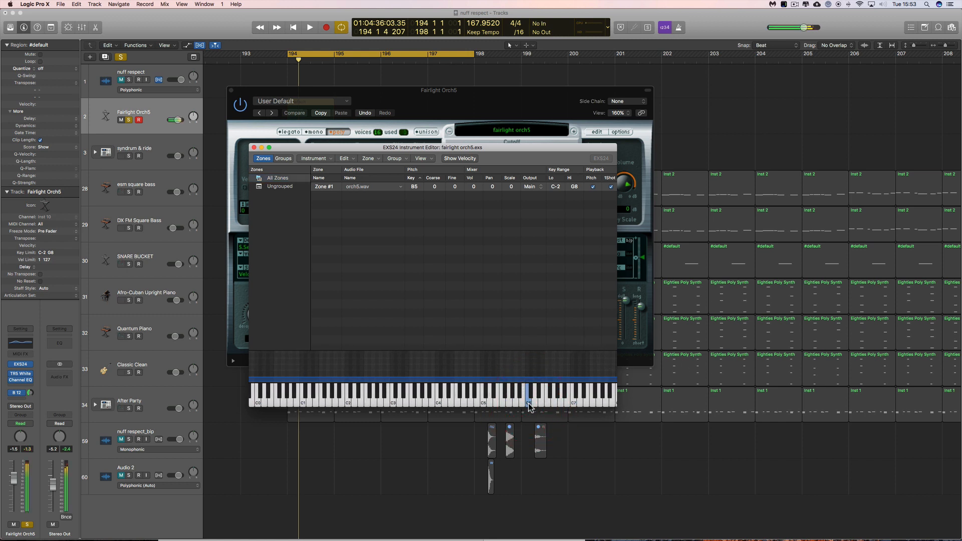
pyautogui.click(528, 400)
pyautogui.click(528, 400)
pyautogui.click(577, 401)
pyautogui.click(578, 402)
pyautogui.click(529, 401)
pyautogui.click(554, 401)
pyautogui.click(553, 402)
pyautogui.click(538, 401)
pyautogui.click(564, 401)
pyautogui.click(579, 403)
pyautogui.click(529, 405)
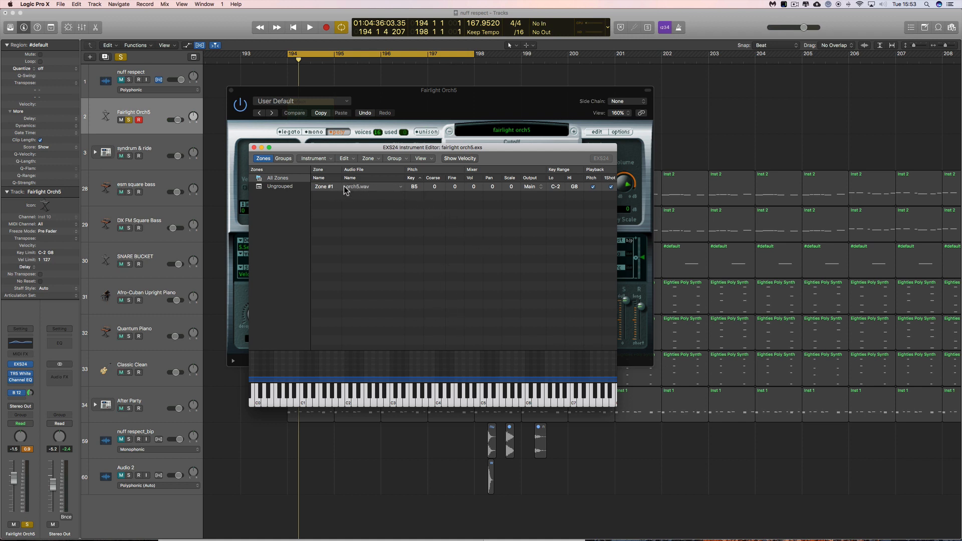
# Examine the start of orch5.wav in the Sample Editor, audition a high note and close the EXS24 windows.
pyautogui.click(400, 187)
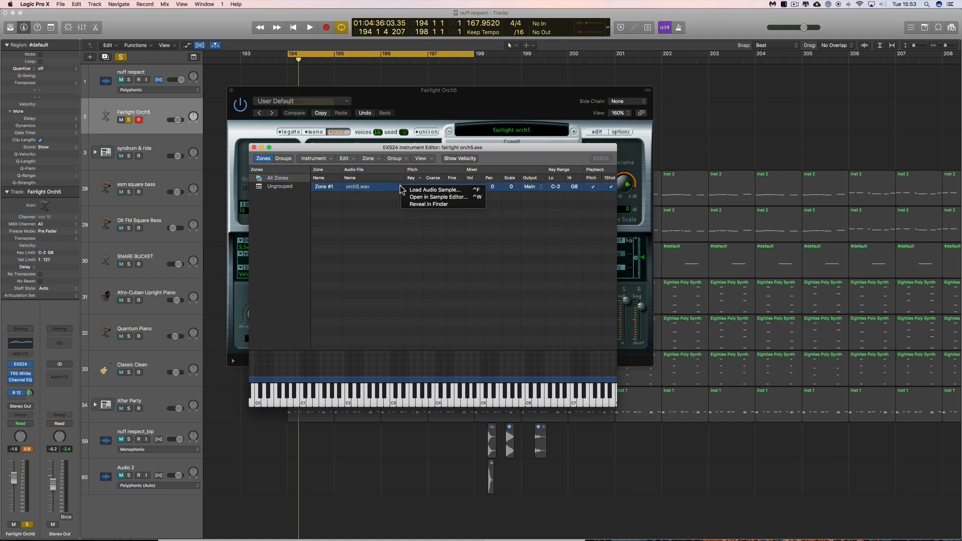
pyautogui.click(434, 197)
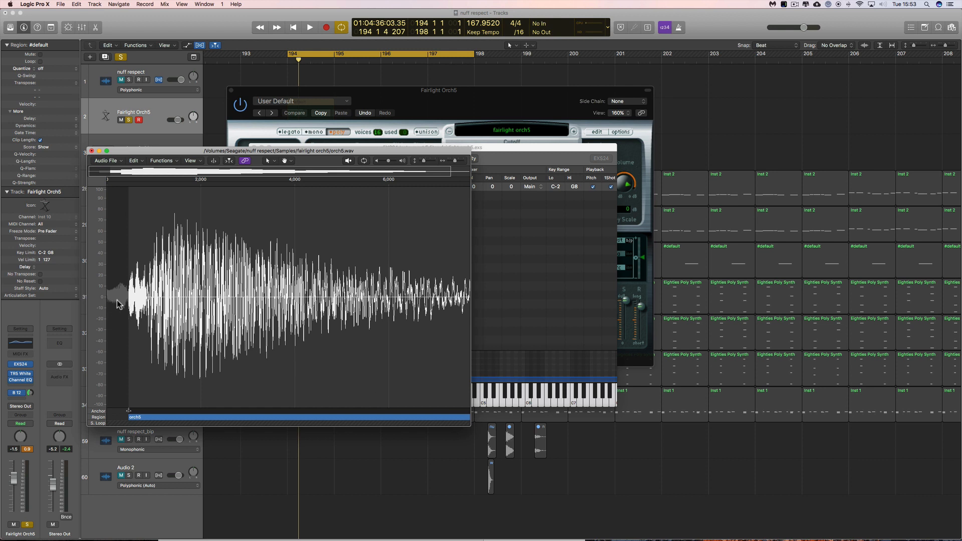
pyautogui.click(579, 401)
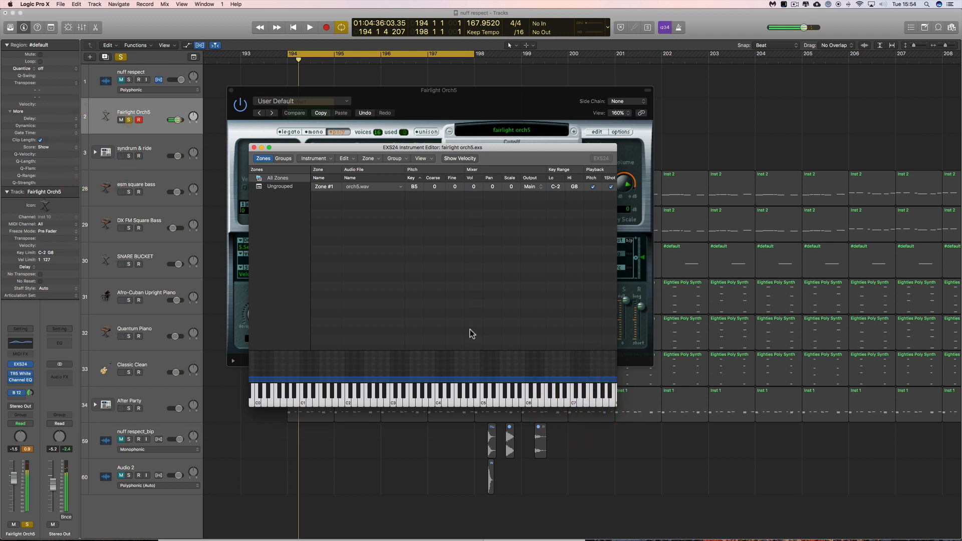
pyautogui.click(253, 148)
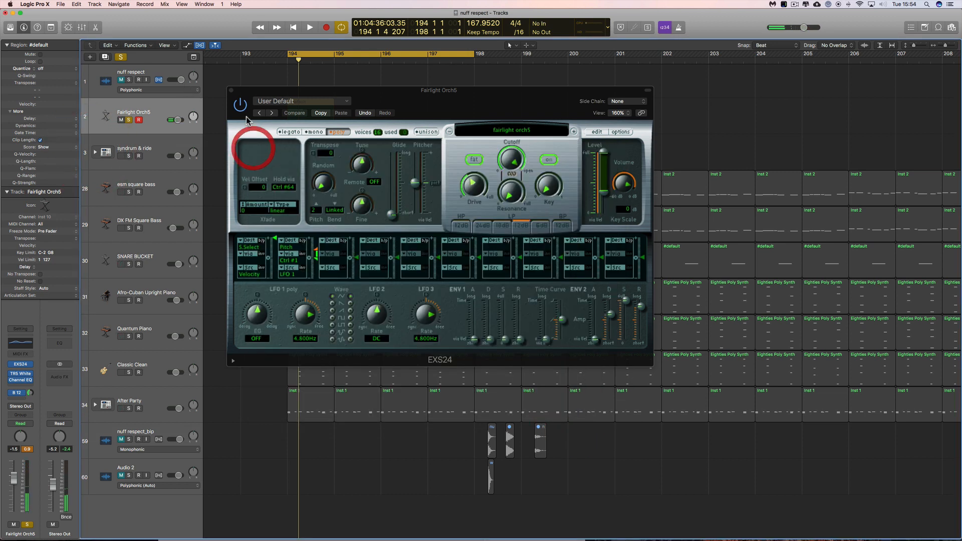
pyautogui.click(230, 90)
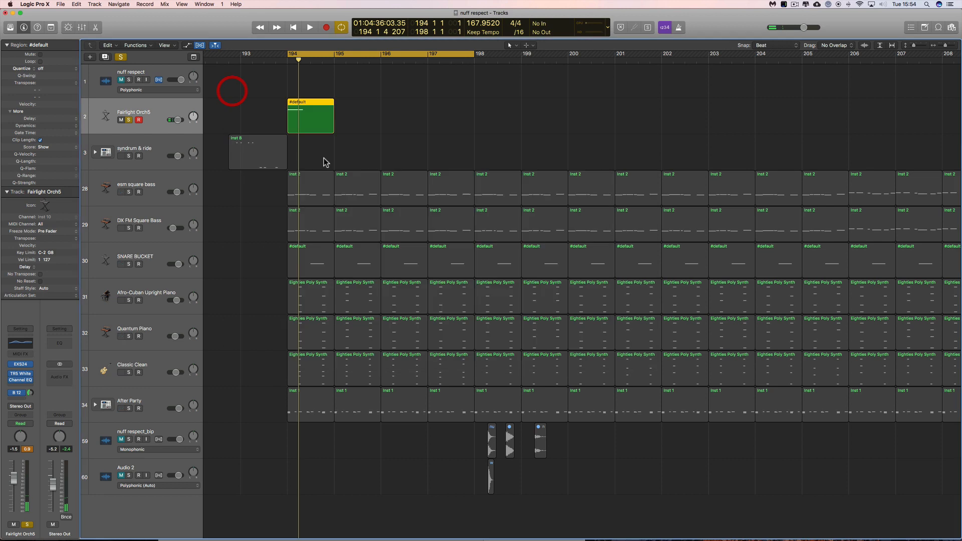
# Solo the SNARE BUCKET track in place of Fairlight Orch5 and play its part from bar 194.
pyautogui.click(348, 134)
pyautogui.click(164, 256)
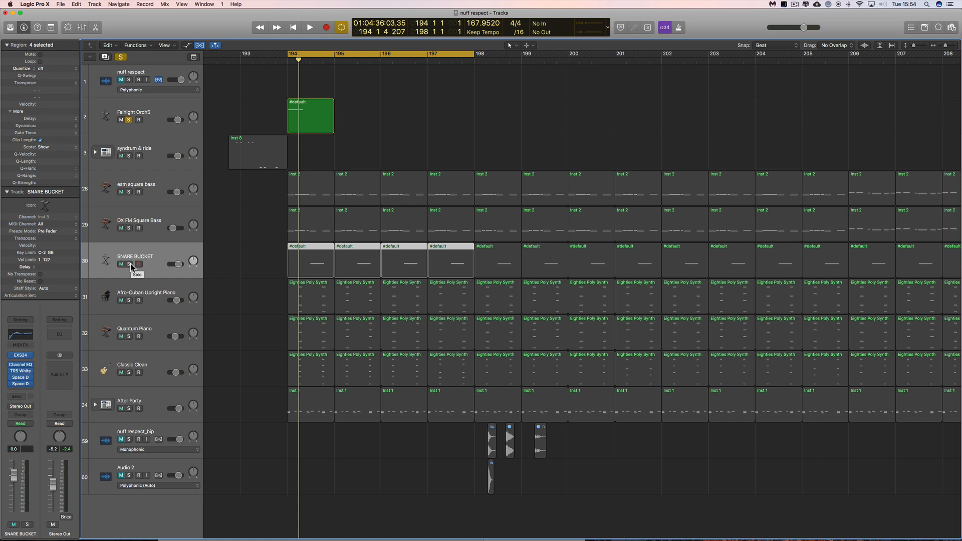
pyautogui.click(130, 265)
pyautogui.click(129, 264)
pyautogui.press('space')
pyautogui.click(129, 120)
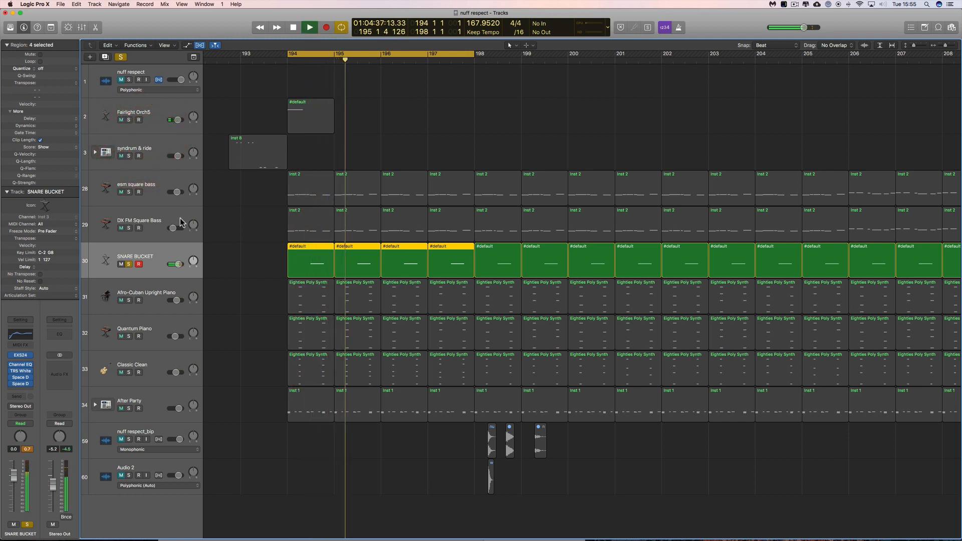
pyautogui.press('space')
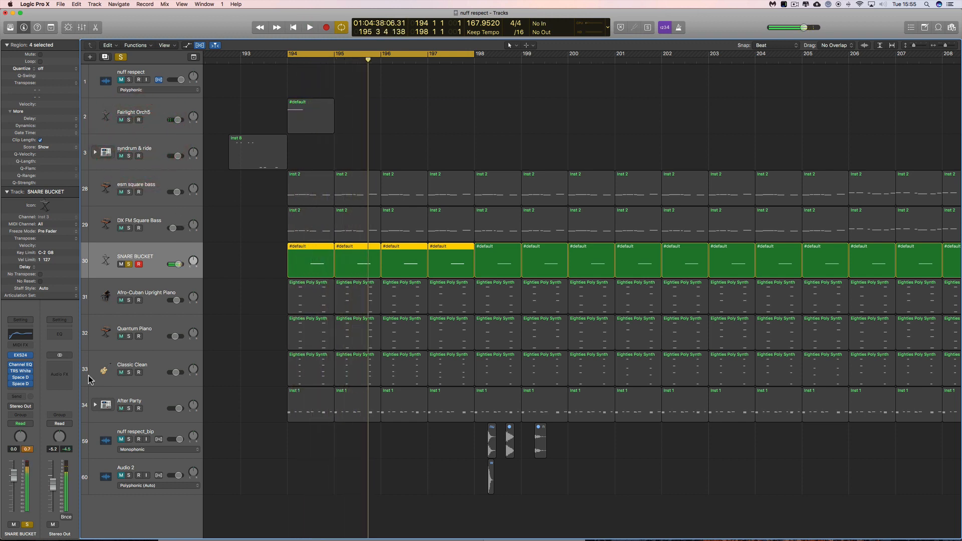
# Open the SNARE BUCKET EXS24 and inspect the Channel EQ's low cut, 215 Hz boost and 2150 Hz shelf.
pyautogui.click(21, 357)
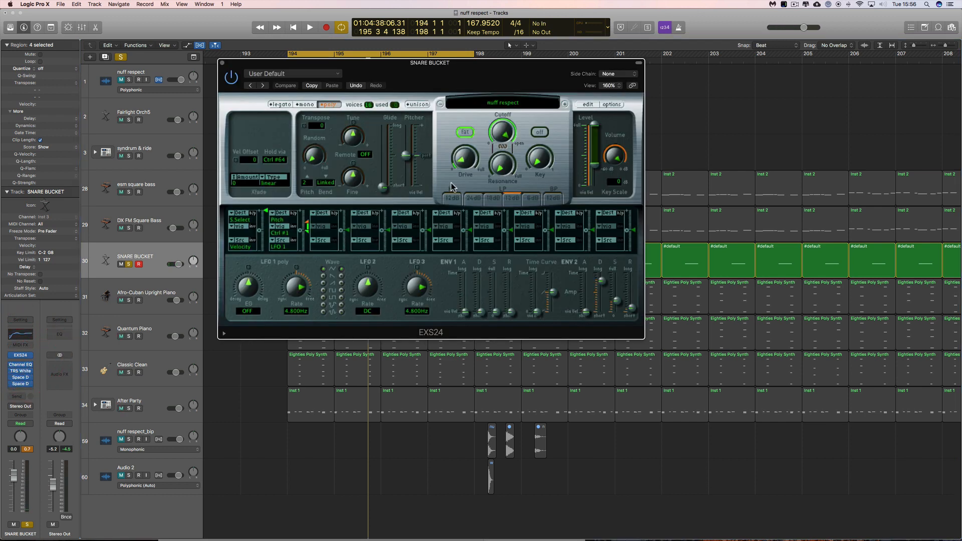
pyautogui.click(21, 335)
pyautogui.moveTo(415, 121); pyautogui.dragTo(415, 95)
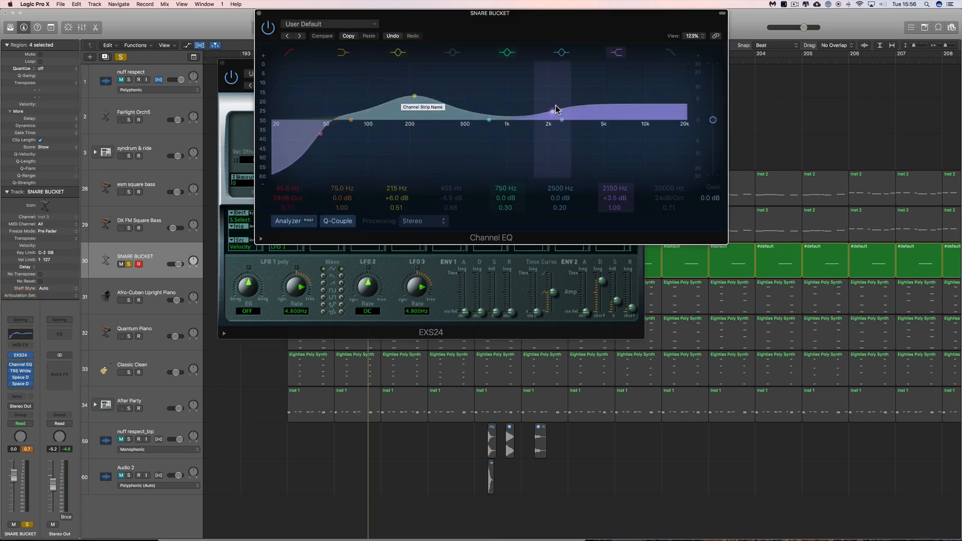
pyautogui.click(267, 29)
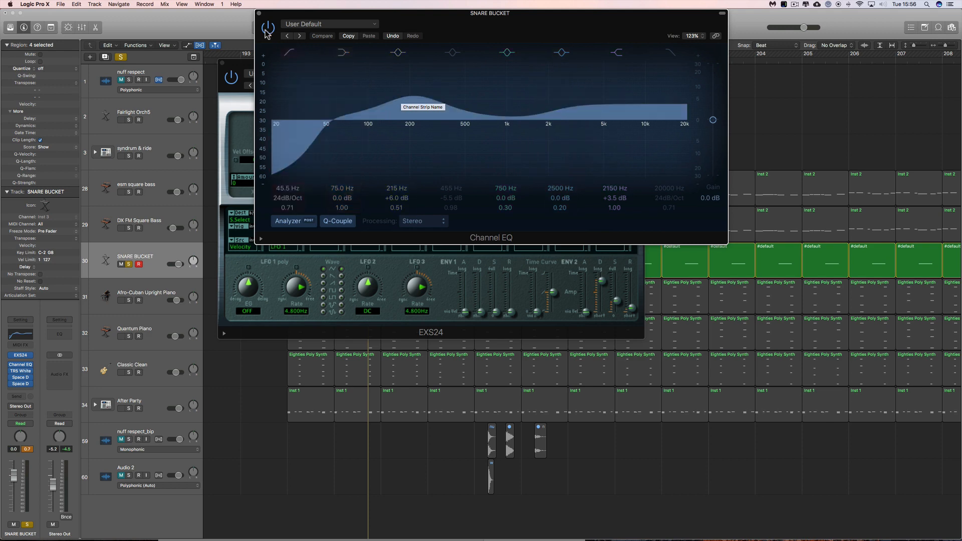
pyautogui.click(259, 13)
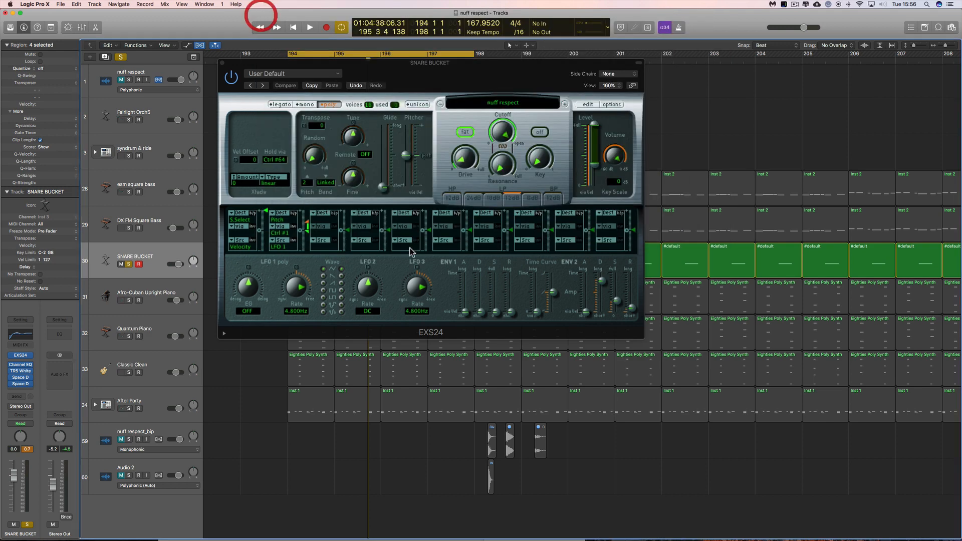
# Open nuff respect.exs in the EXS24 Instrument Editor, audition the snare sample at C3 and C4, and close the editor.
pyautogui.click(588, 104)
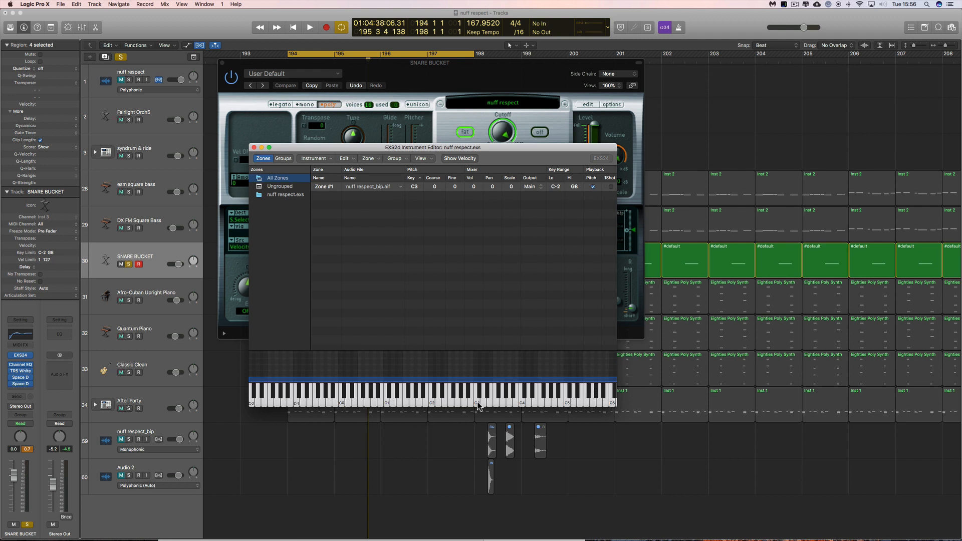
pyautogui.click(477, 406)
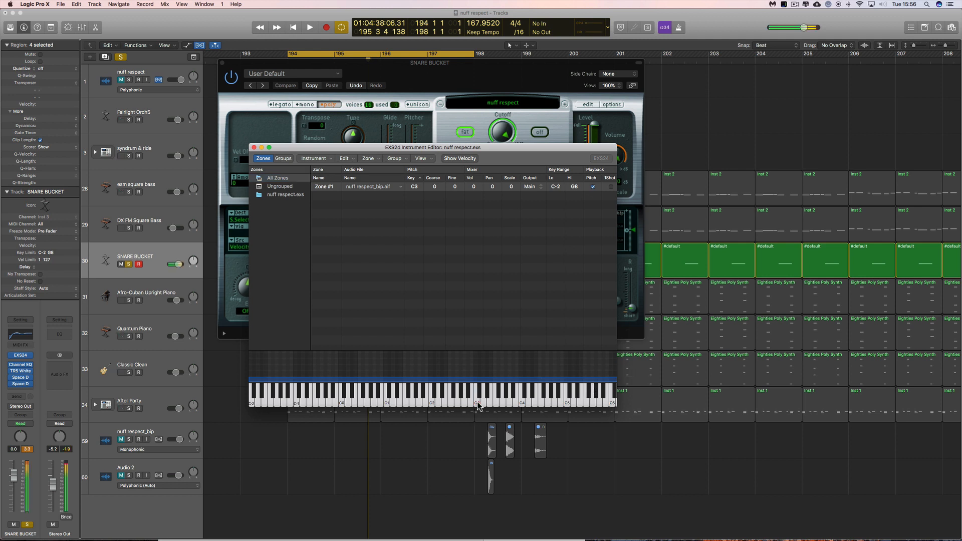
pyautogui.click(478, 406)
pyautogui.click(522, 404)
pyautogui.click(521, 404)
pyautogui.click(522, 404)
pyautogui.click(521, 404)
pyautogui.click(521, 404)
pyautogui.click(524, 404)
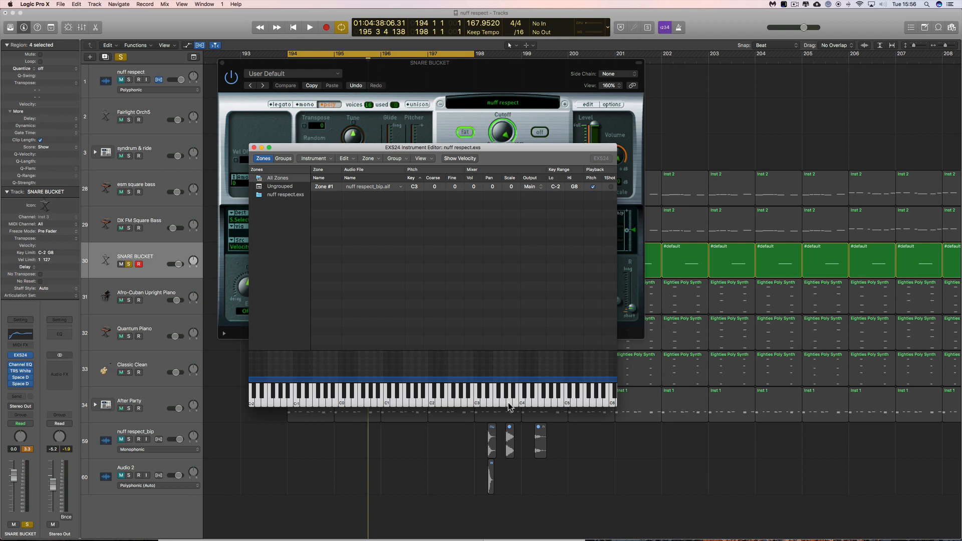
pyautogui.click(523, 405)
pyautogui.click(254, 148)
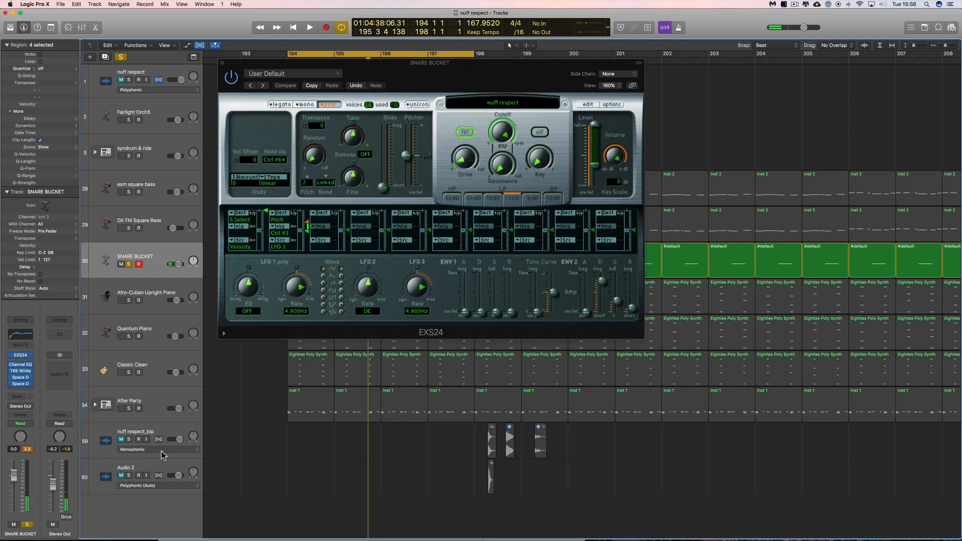
# Solo the Audio 2 track and close the SNARE BUCKET EXS24.
pyautogui.click(120, 439)
pyautogui.click(130, 477)
pyautogui.click(129, 476)
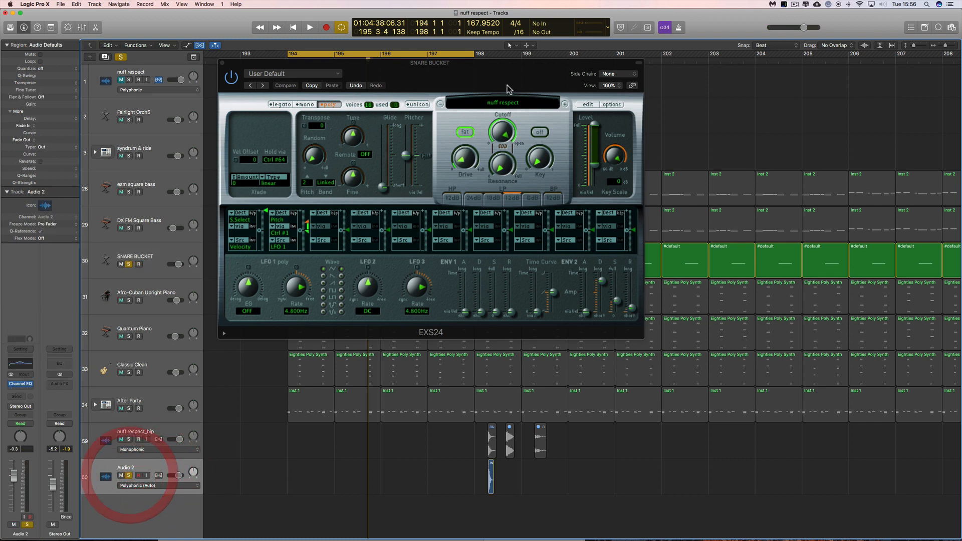
pyautogui.click(441, 54)
pyautogui.click(222, 63)
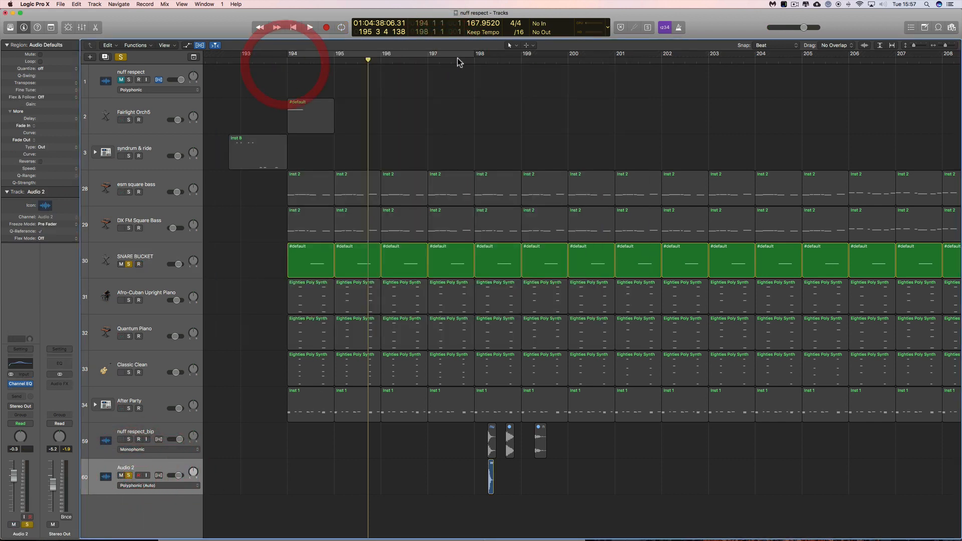
# Cycle from bar 198 to 199 and play the Audio 2 snare sample with SNARE BUCKET unsoloed.
pyautogui.moveTo(476, 54); pyautogui.dragTo(510, 57)
pyautogui.moveTo(526, 59); pyautogui.dragTo(526, 59)
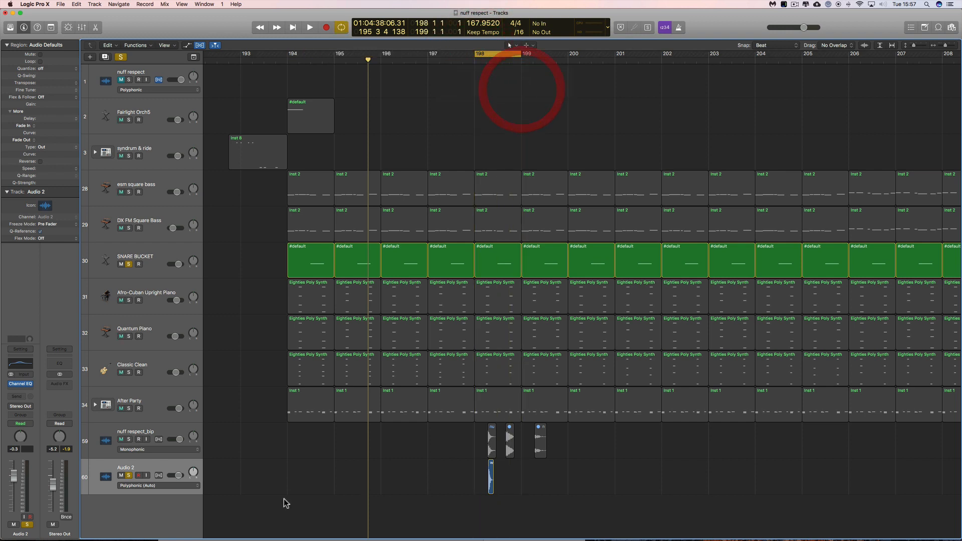
pyautogui.click(954, 46)
pyautogui.hscroll(10, 870, 297)
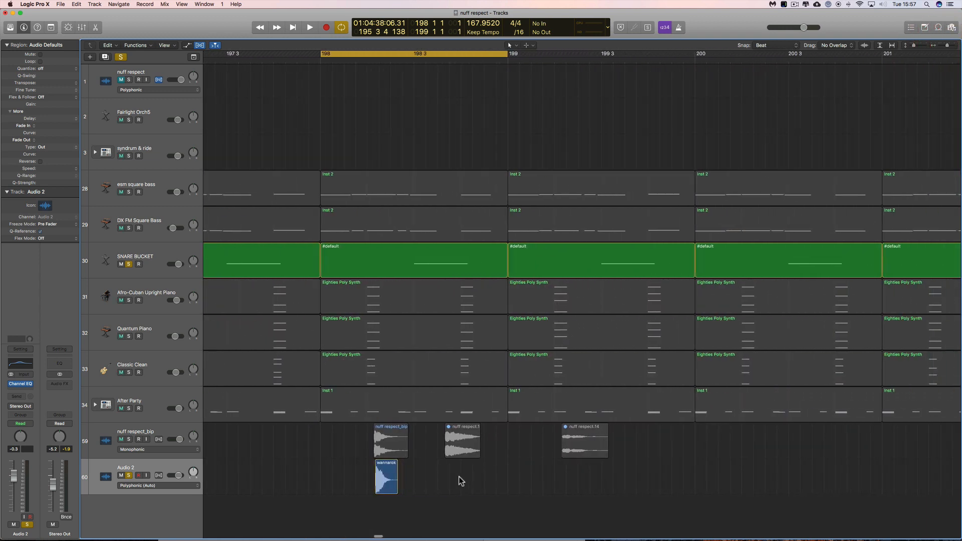
pyautogui.hscroll(1, 461, 481)
pyautogui.click(951, 48)
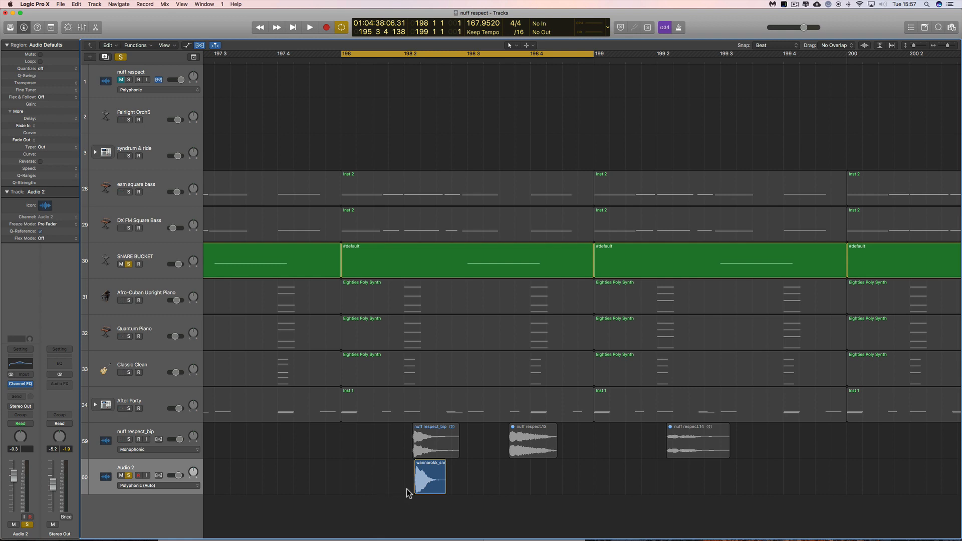
pyautogui.click(128, 264)
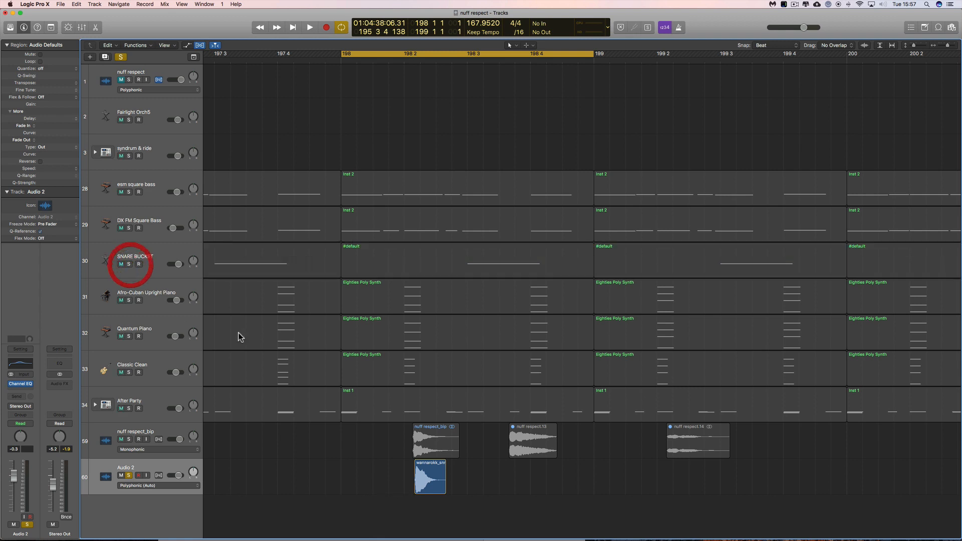
pyautogui.press('space')
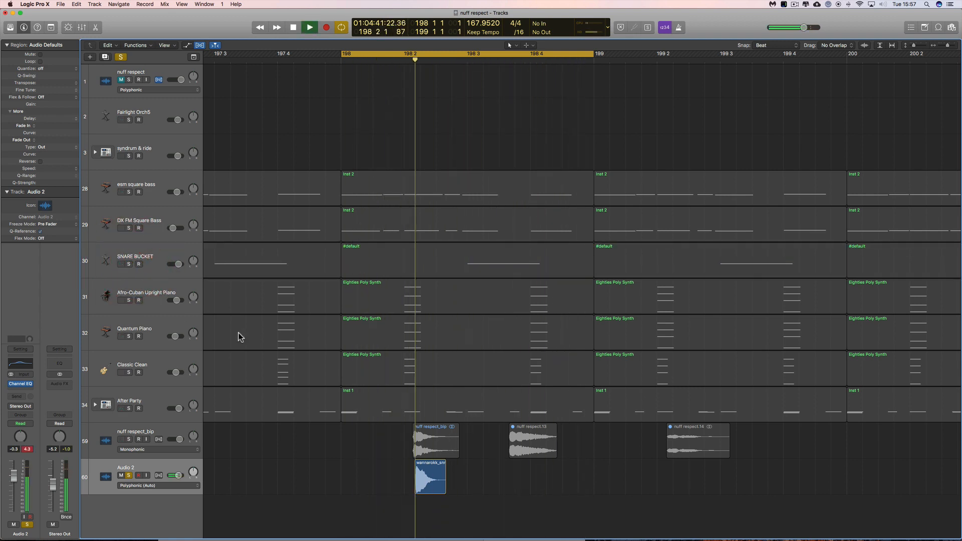
# Replay the soloed Audio 2 snare sample within the cycle and stop playback.
pyautogui.press('space')
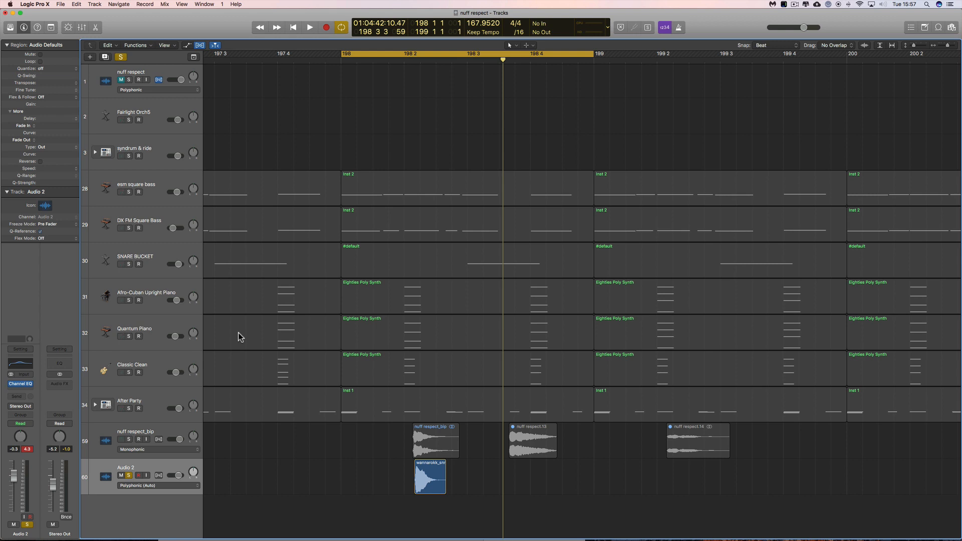
pyautogui.press('space')
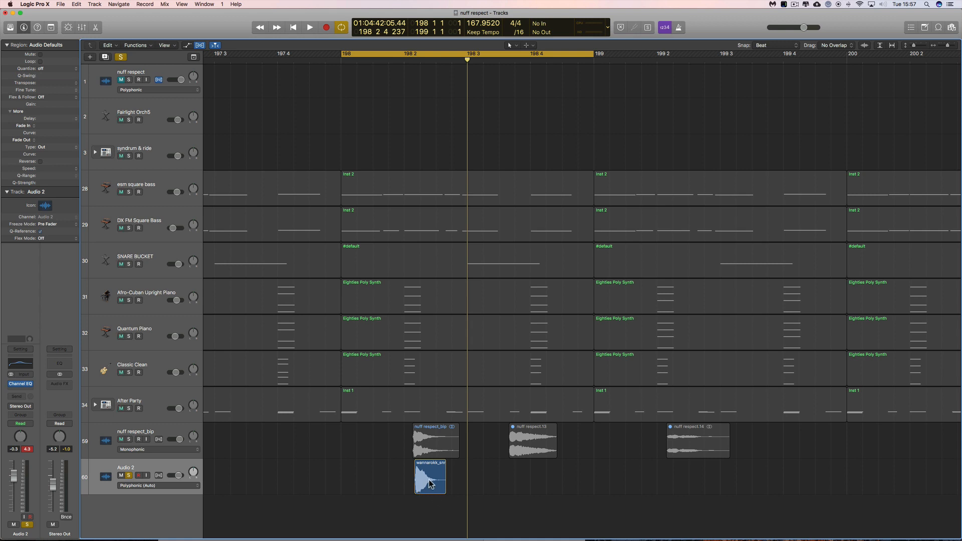
pyautogui.press('space')
pyautogui.press('space')
pyautogui.hscroll(3, 421, 466)
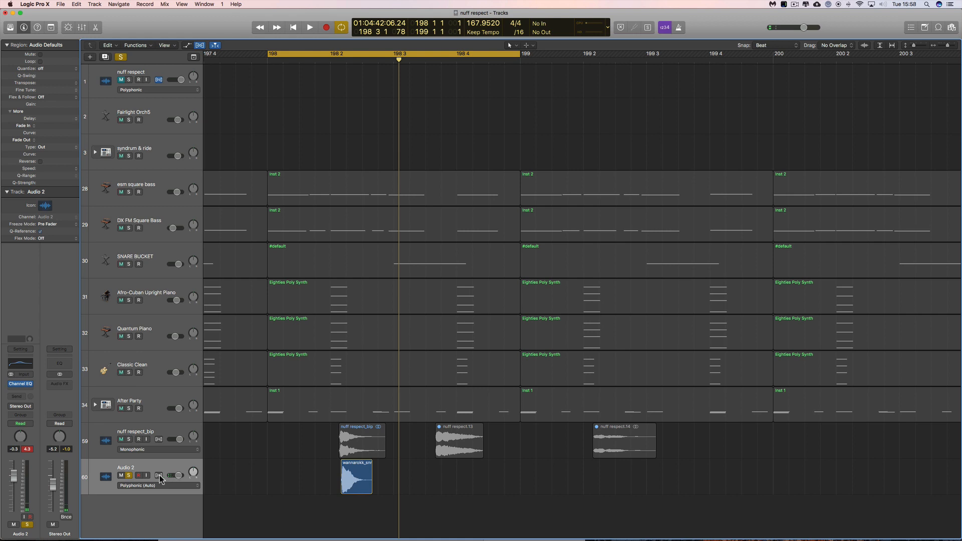
# Move the solo from Audio 2 to nuff respect_bip and set the cycle from 198 3 to 199.
pyautogui.click(128, 475)
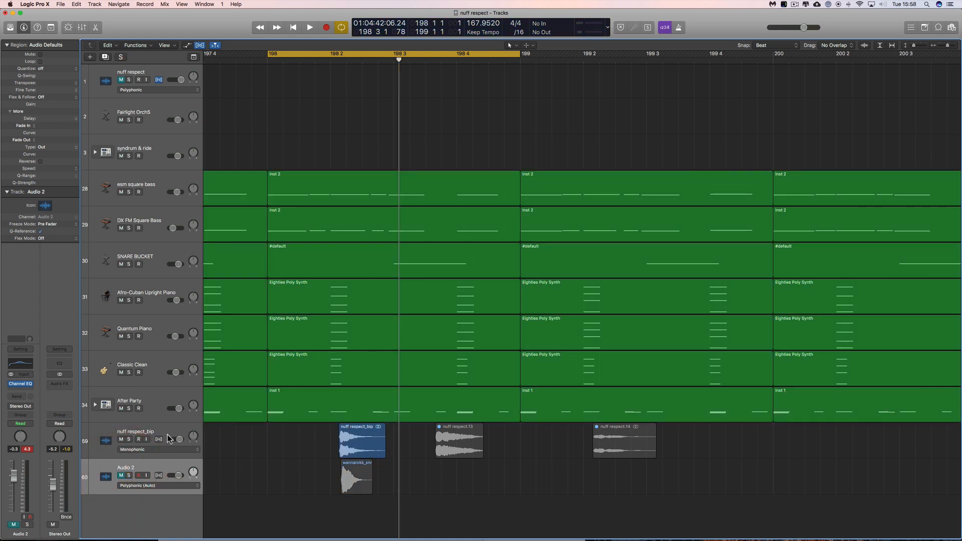
pyautogui.click(129, 440)
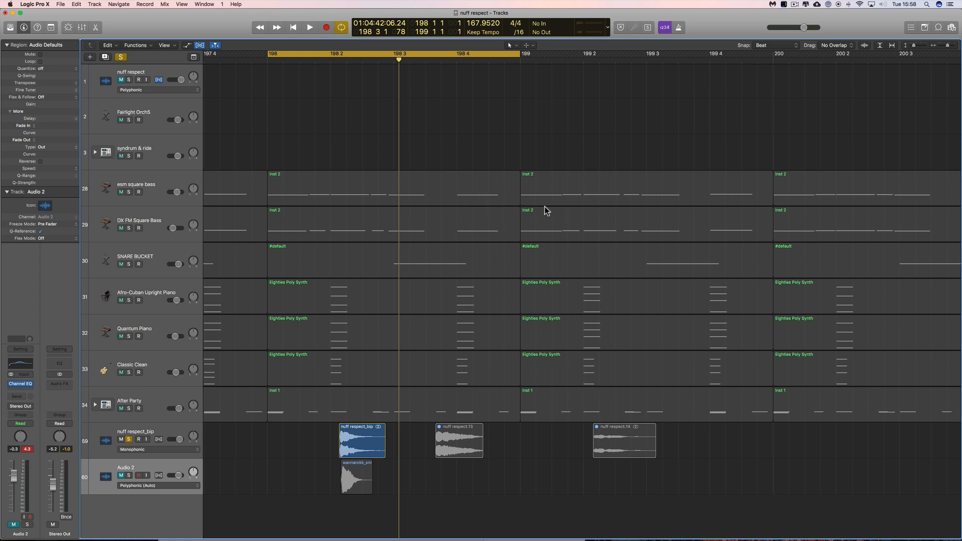
pyautogui.click(439, 56)
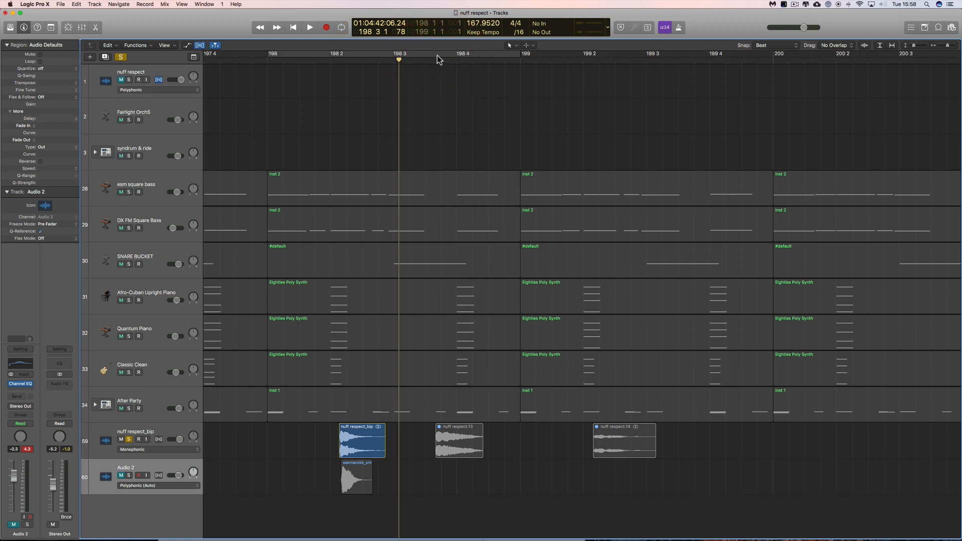
pyautogui.click(452, 58)
pyautogui.moveTo(452, 57); pyautogui.dragTo(524, 59)
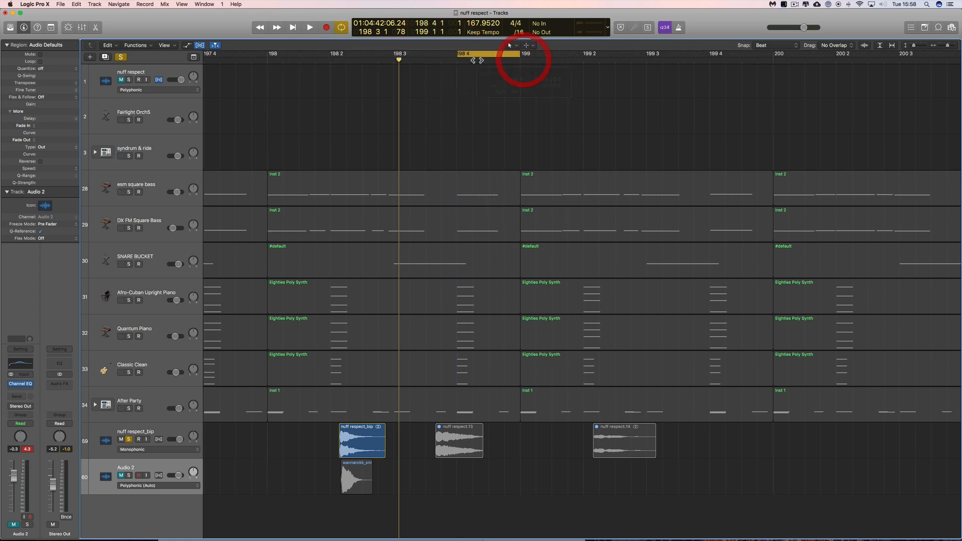
pyautogui.moveTo(459, 56); pyautogui.dragTo(420, 61)
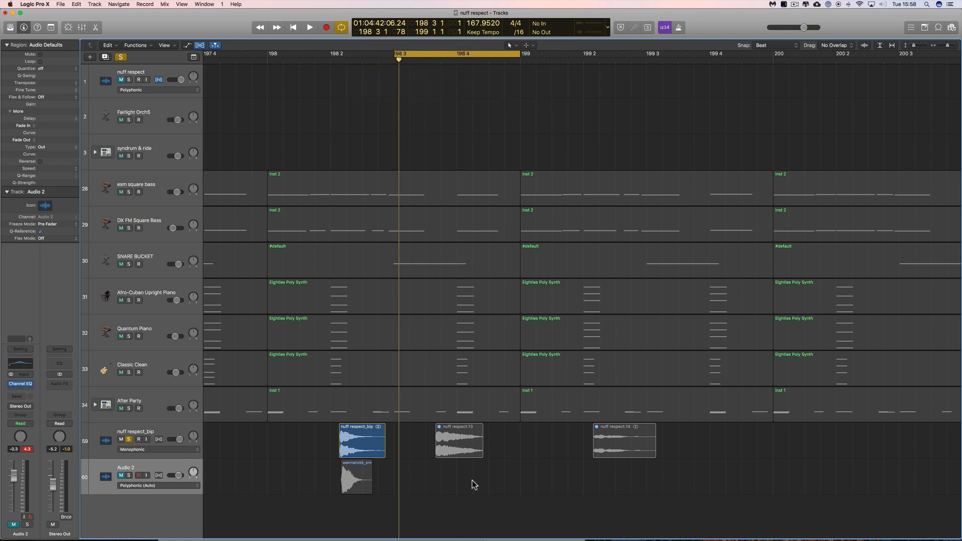
# Unmute the nuff respect.13 region with the Mute tool.
pyautogui.rightClick(534, 480)
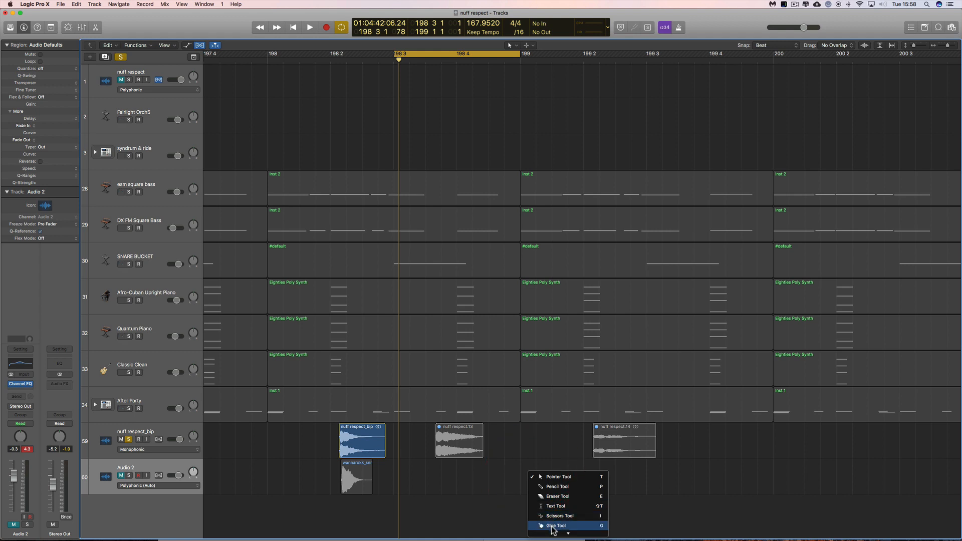
pyautogui.click(552, 511)
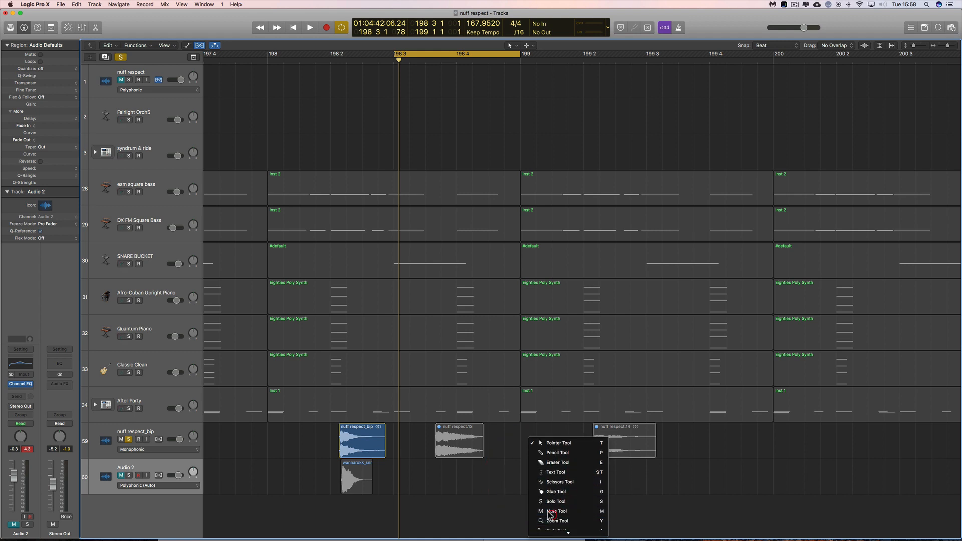
pyautogui.click(458, 443)
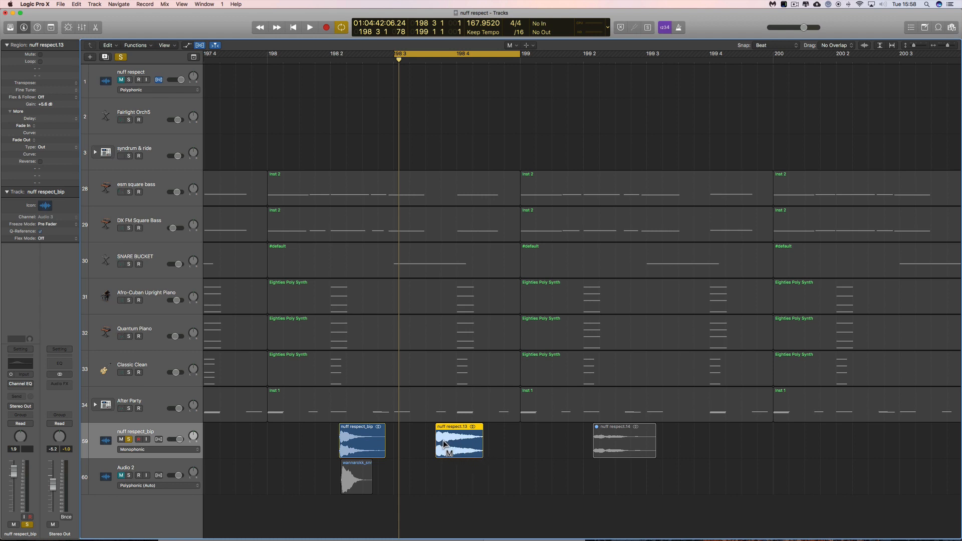
# Audition the nuff respect.13 snare sample repeatedly in the cycle and stop playback.
pyautogui.press('space')
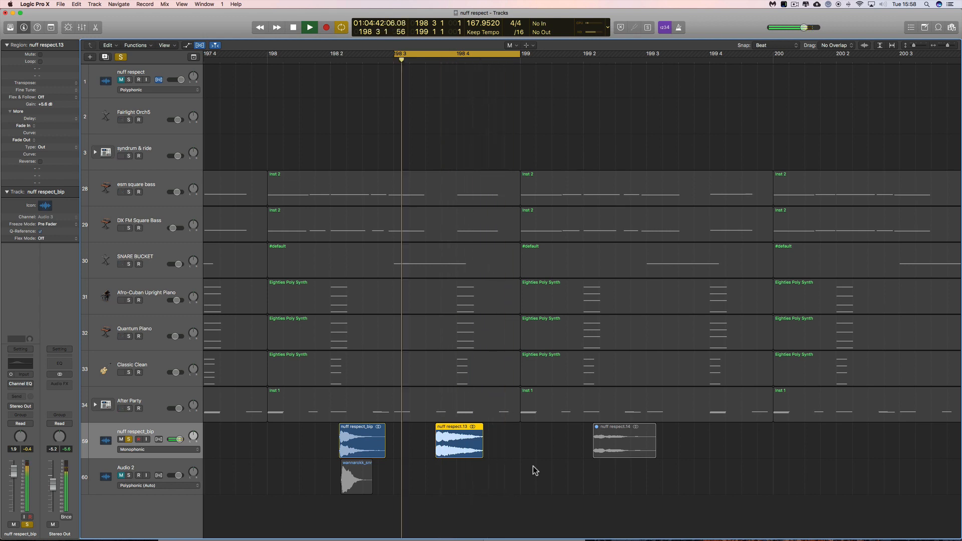
pyautogui.press('space')
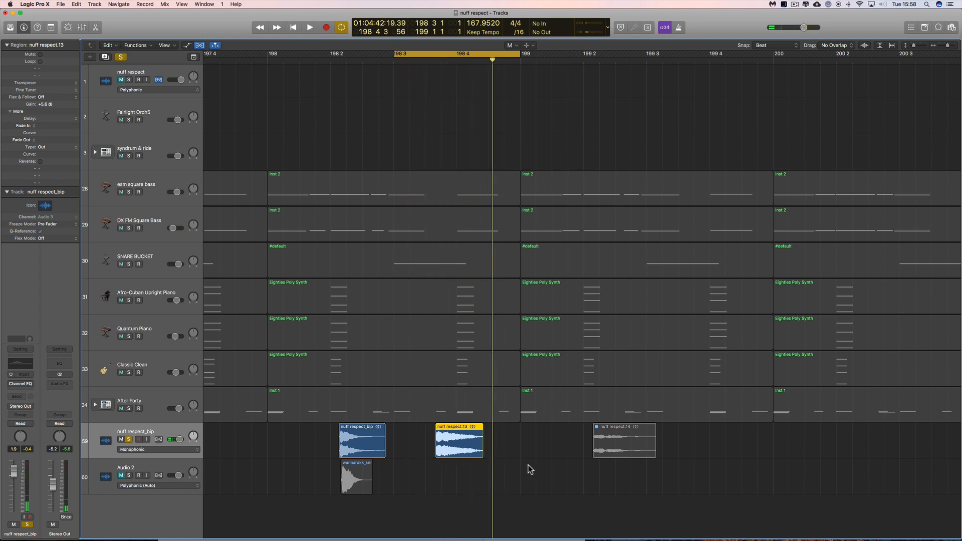
pyautogui.press('space')
pyautogui.press('space')
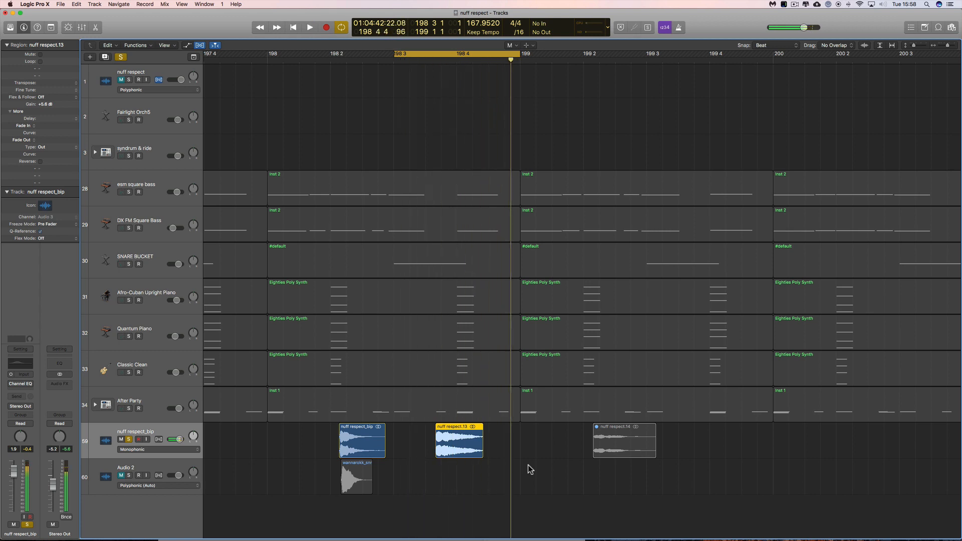
pyautogui.press('space')
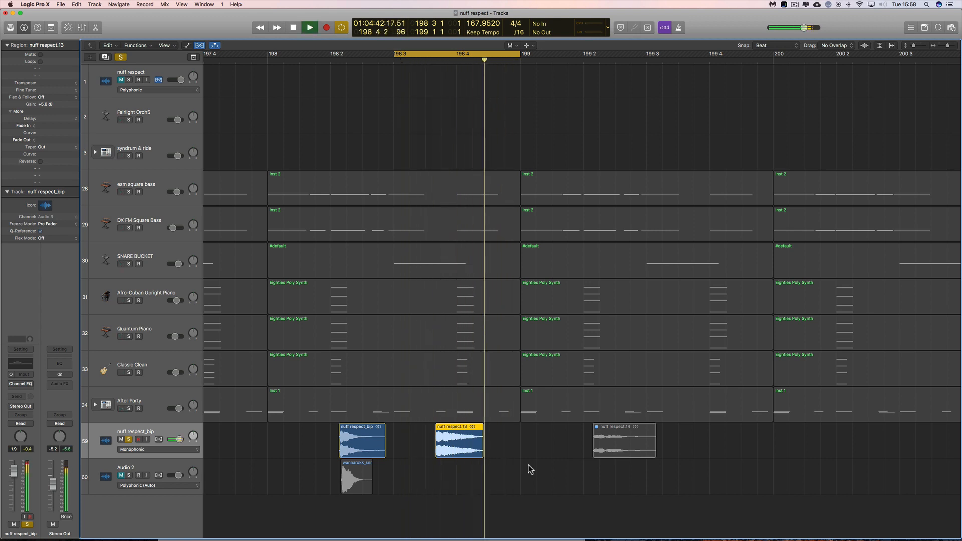
pyautogui.press('space')
pyautogui.press('space')
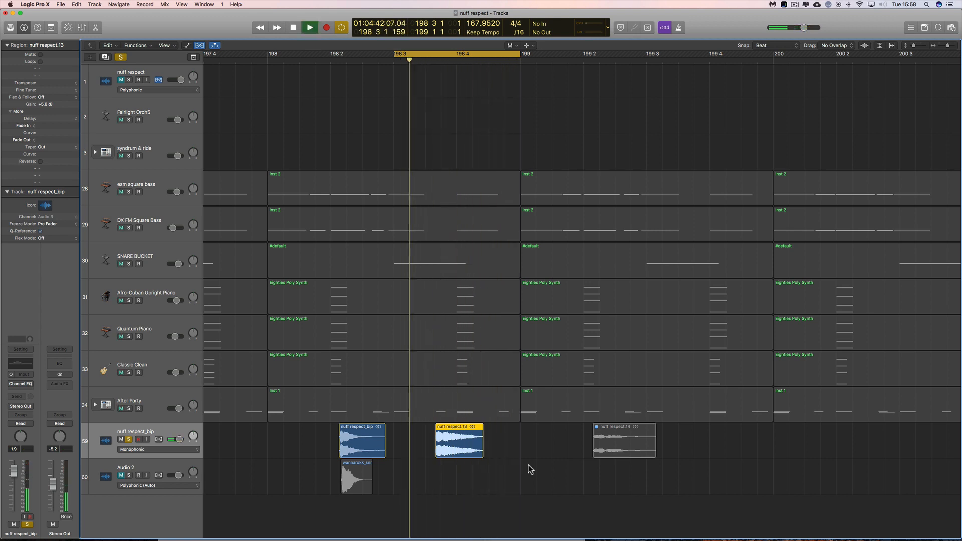
pyautogui.press('space')
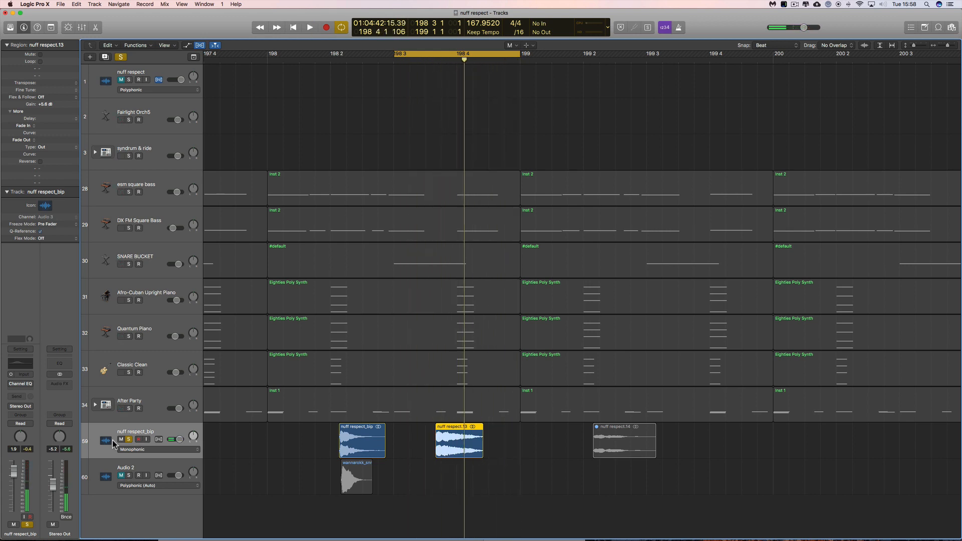
# Open the Channel EQ on nuff respect_bip and enable its 166 Hz low shelf cut of -24.0 dB.
pyautogui.click(20, 383)
pyautogui.click(149, 62)
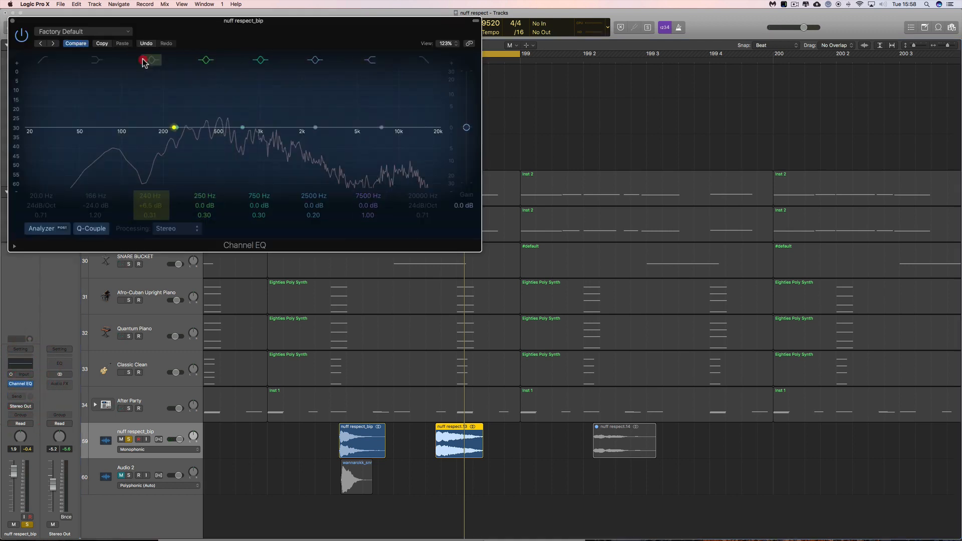
pyautogui.click(97, 60)
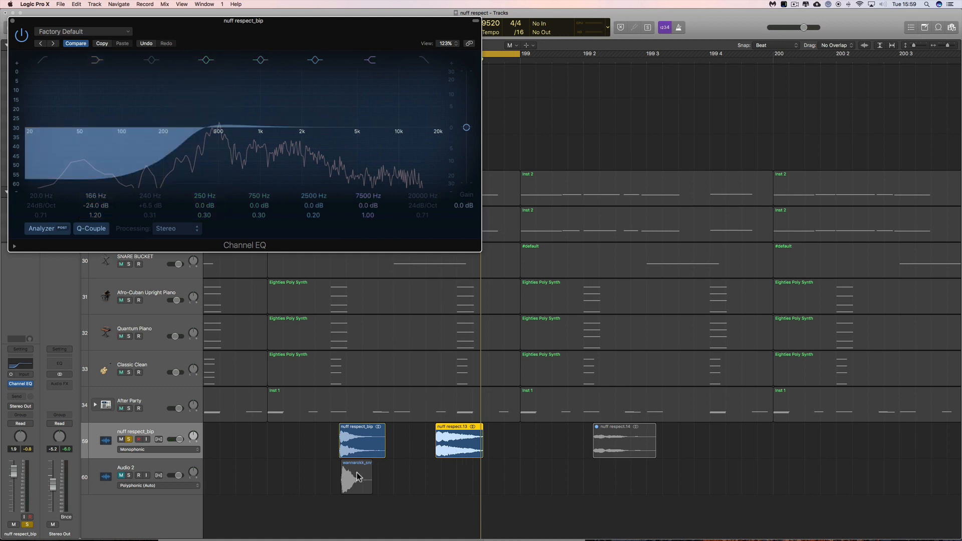
# Solo Audio 2 alongside nuff respect_bip and switch back to the Pointer tool.
pyautogui.click(129, 475)
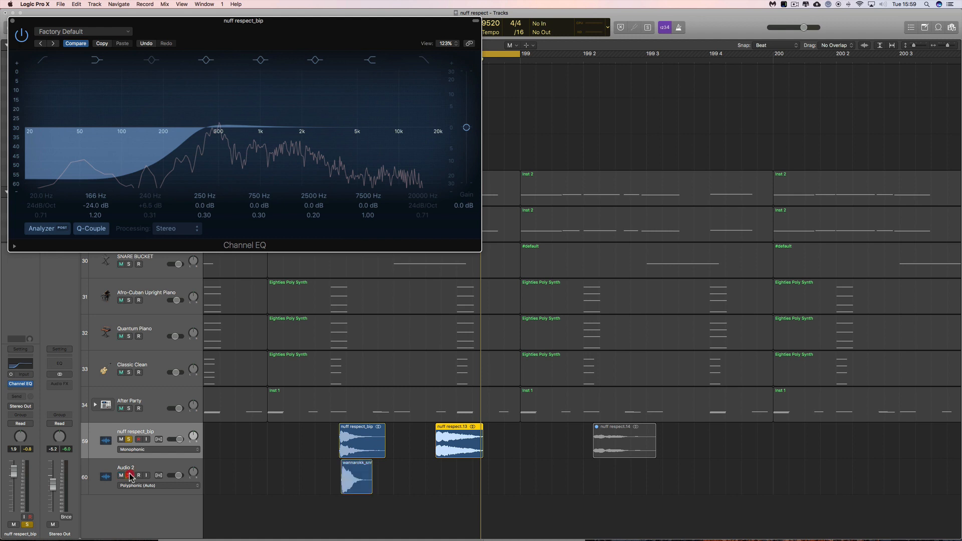
pyautogui.click(341, 476)
pyautogui.press('t')
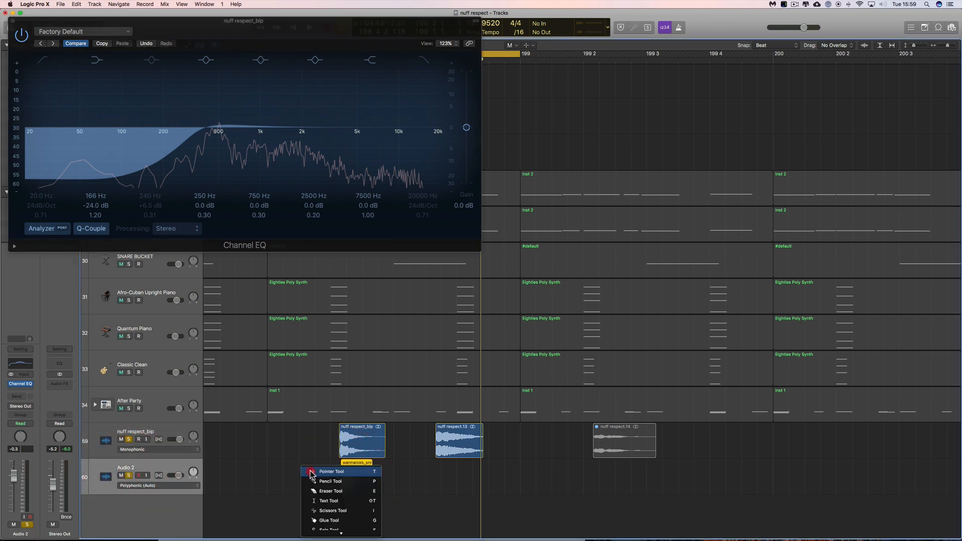
pyautogui.click(311, 471)
# Move the wannarokk snare region on Audio 2 to the start of nuff respect.13, with Snap set to Ticks.
pyautogui.moveTo(356, 476); pyautogui.dragTo(456, 477)
pyautogui.click(778, 45)
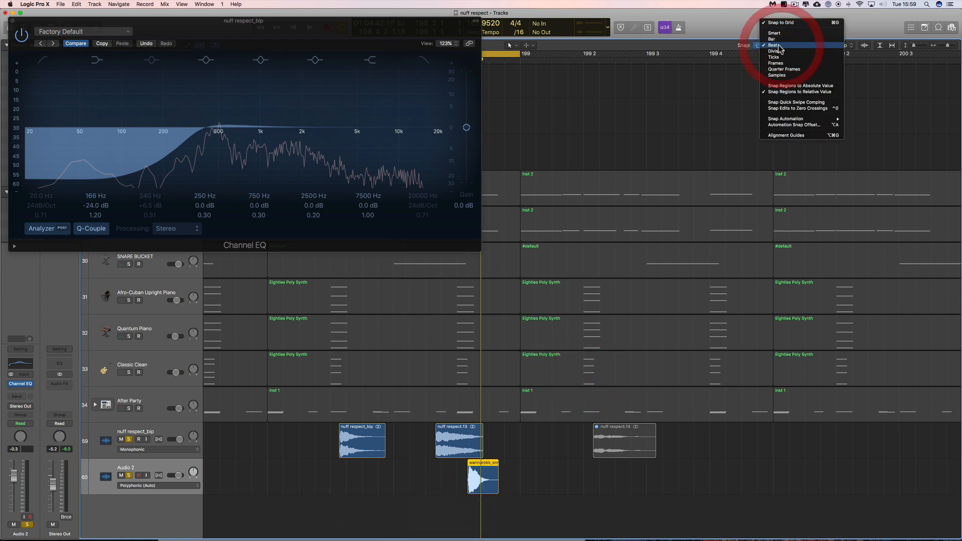
pyautogui.click(774, 56)
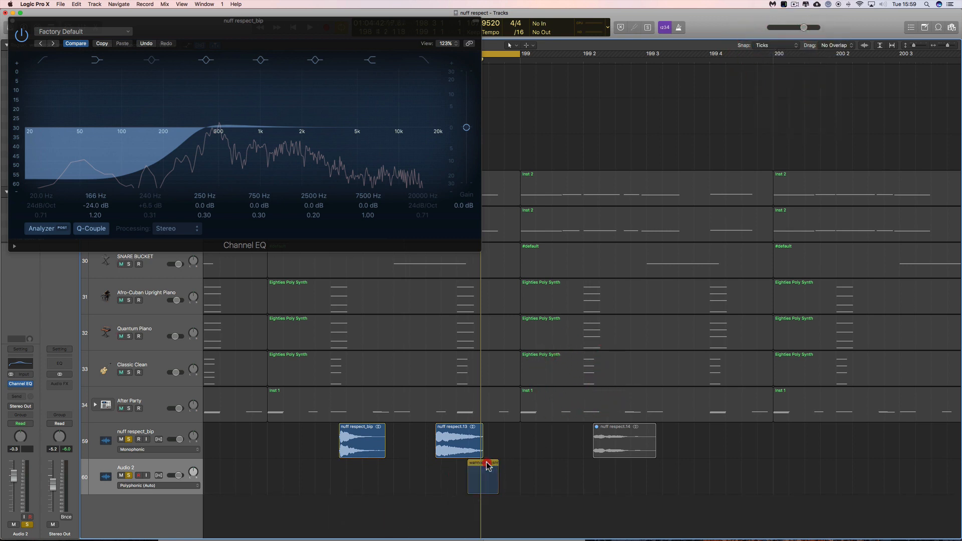
pyautogui.moveTo(488, 466); pyautogui.dragTo(457, 467)
# Set the nuff respect_bip volume to -0.4 dB during playback and toggle its solo to compare the layered snares.
pyautogui.press('space')
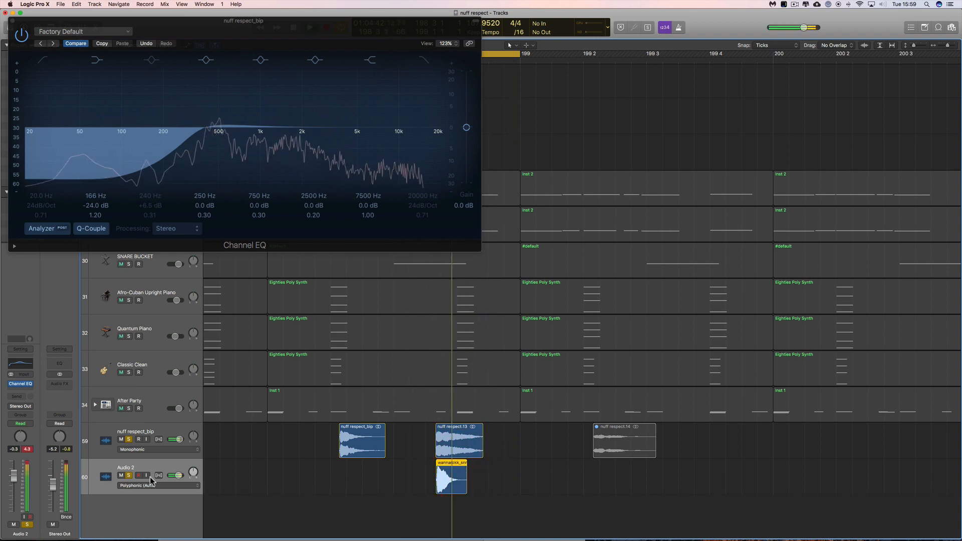
pyautogui.click(173, 439)
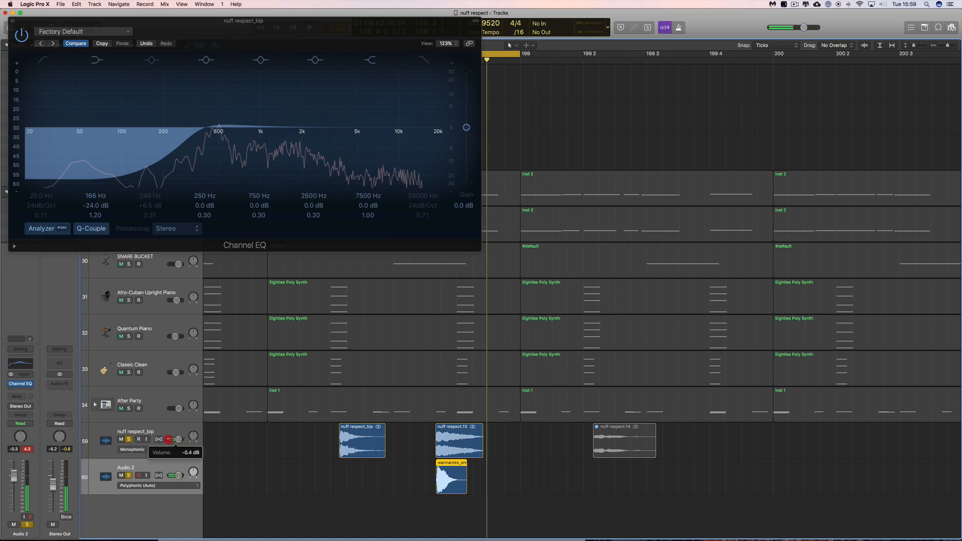
pyautogui.click(173, 439)
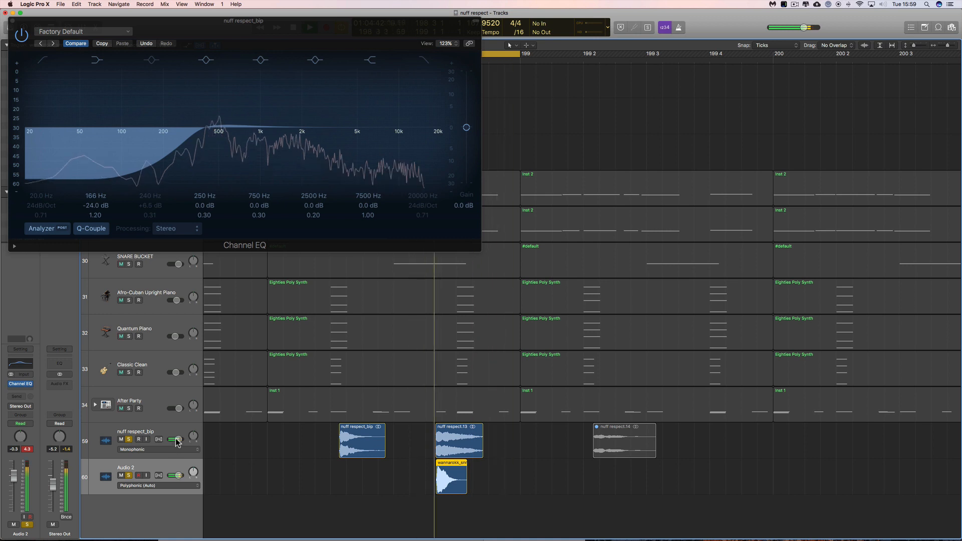
pyautogui.click(129, 439)
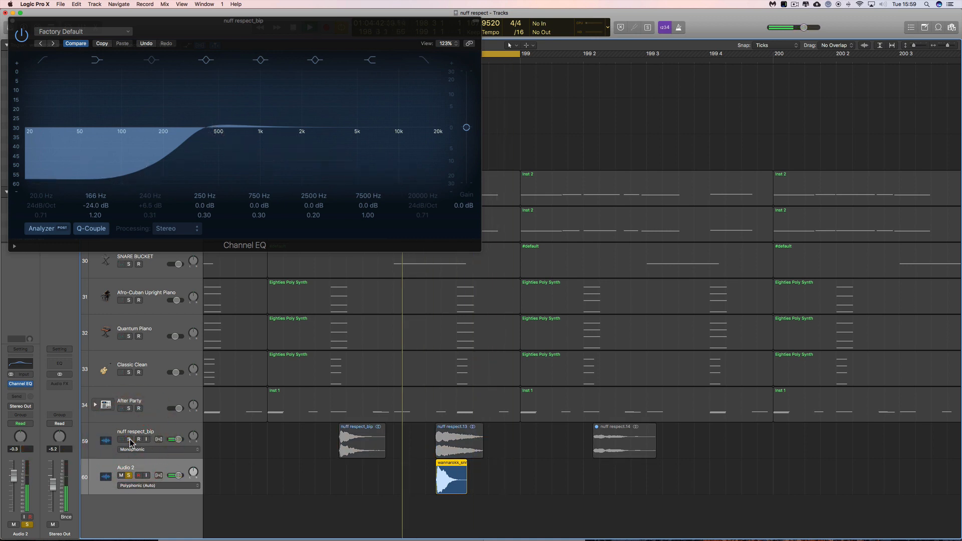
pyautogui.click(129, 439)
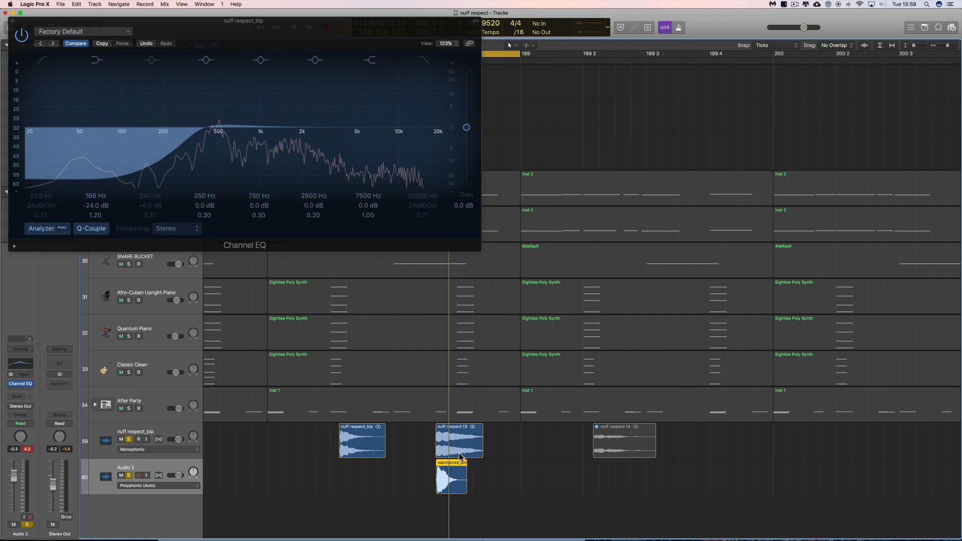
# Select the first nuff respect_bip region, unsolo Audio 2 and close the Channel EQ.
pyautogui.click(360, 444)
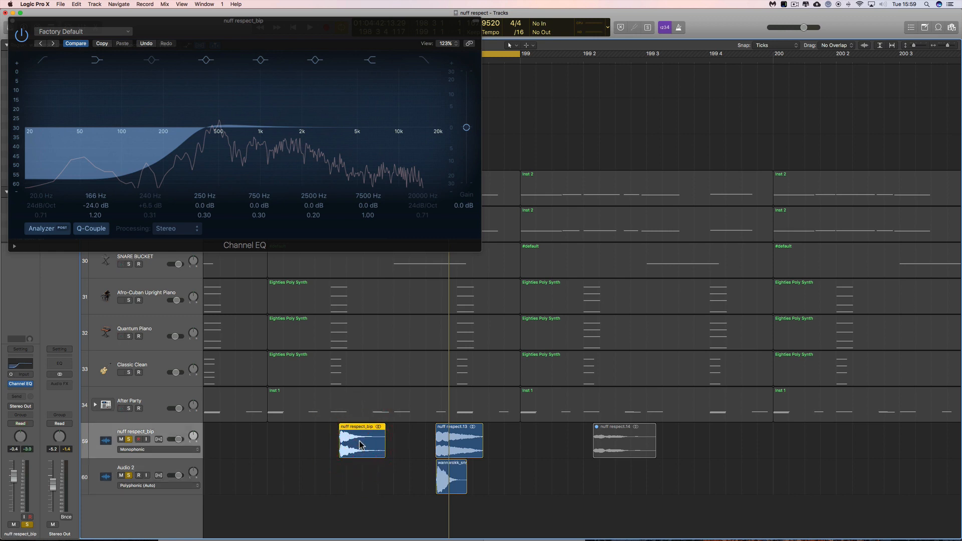
pyautogui.click(129, 476)
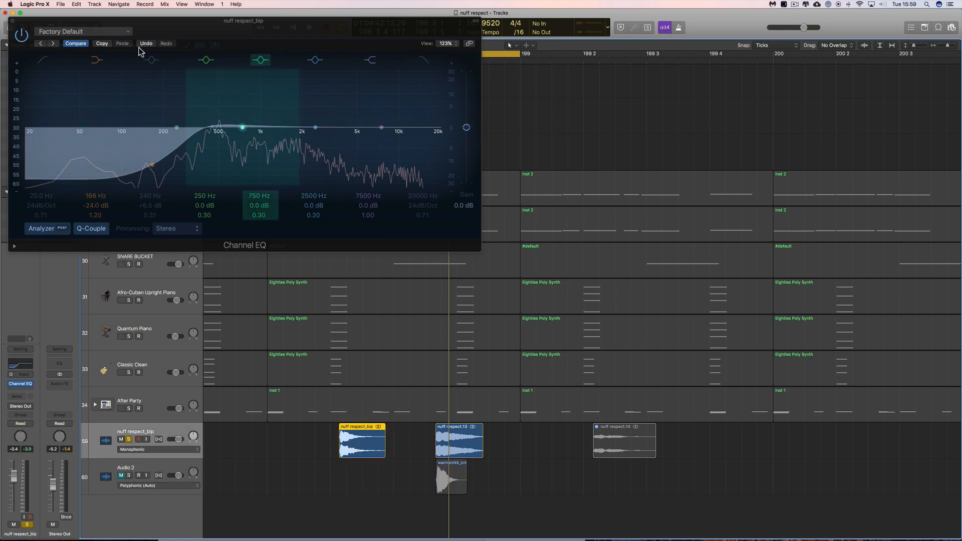
pyautogui.click(13, 23)
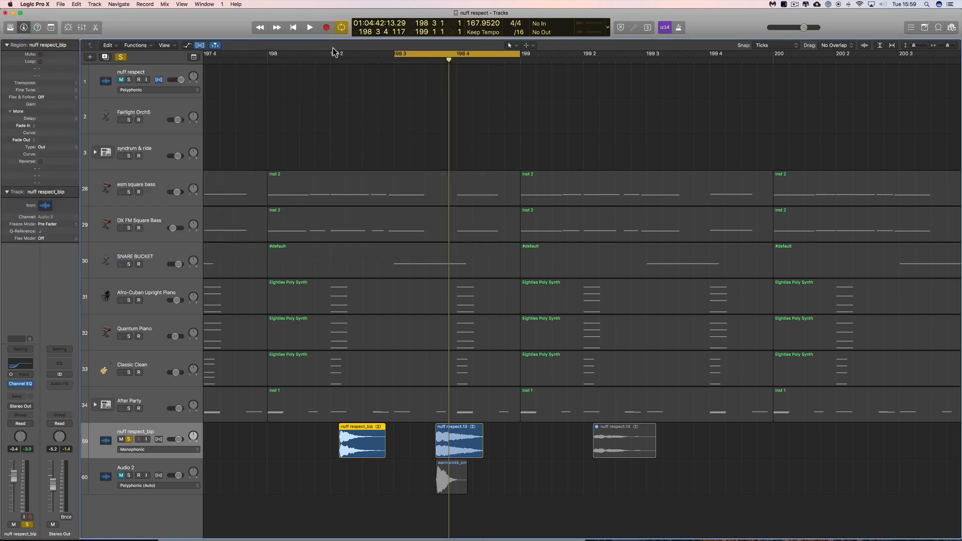
# Shift the cycle to run from 198 2 to 198 4 and mute the nuff respect.13 region with the Mute tool.
pyautogui.moveTo(408, 56); pyautogui.dragTo(346, 92)
pyautogui.rightClick(394, 482)
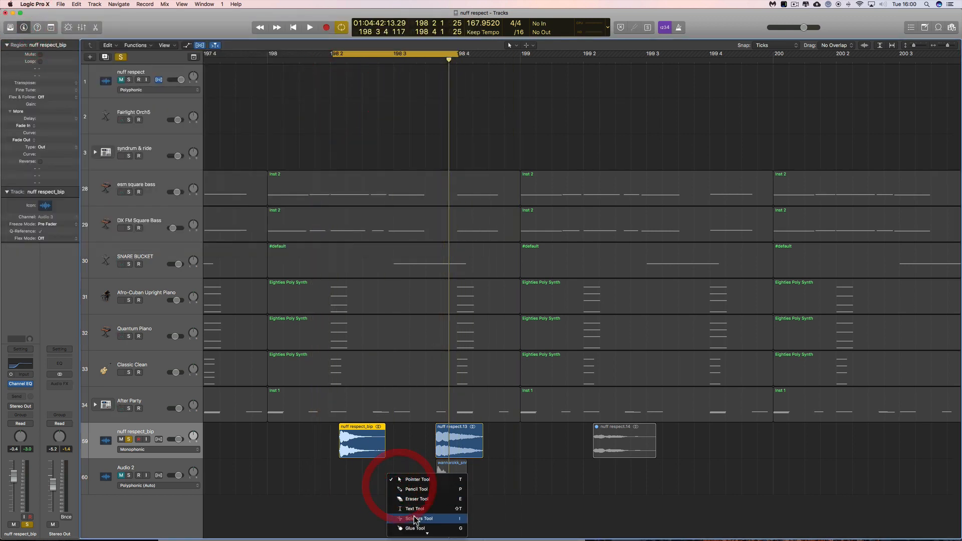
pyautogui.click(412, 480)
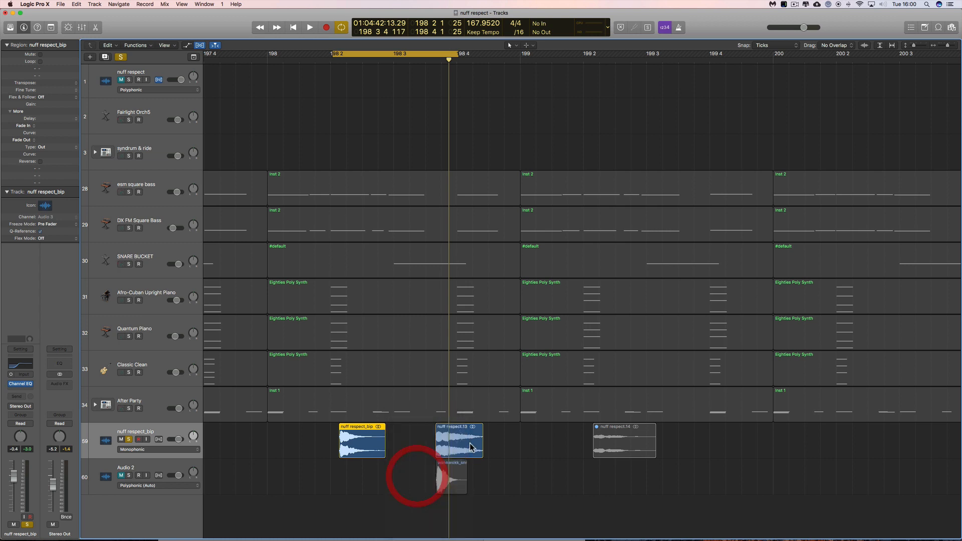
pyautogui.click(466, 443)
pyautogui.press('t')
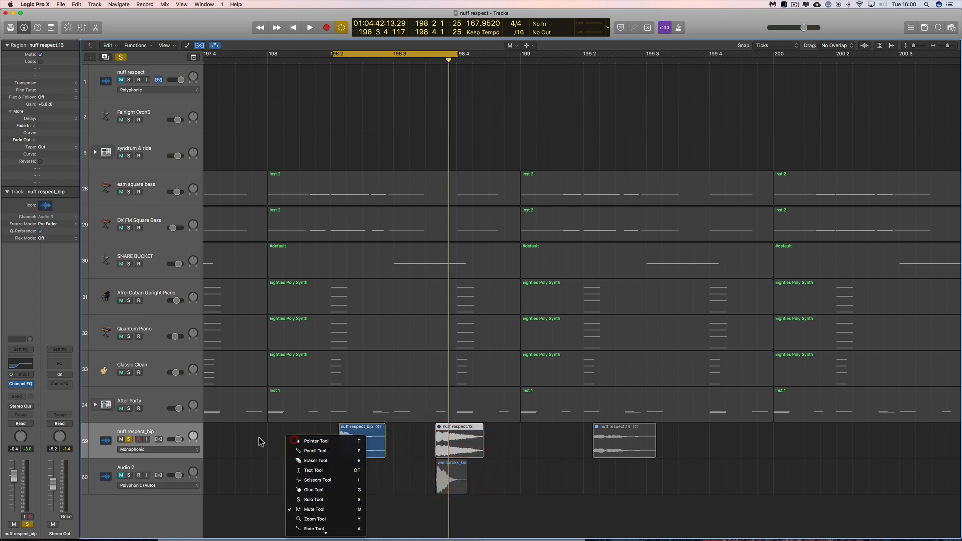
pyautogui.press('t')
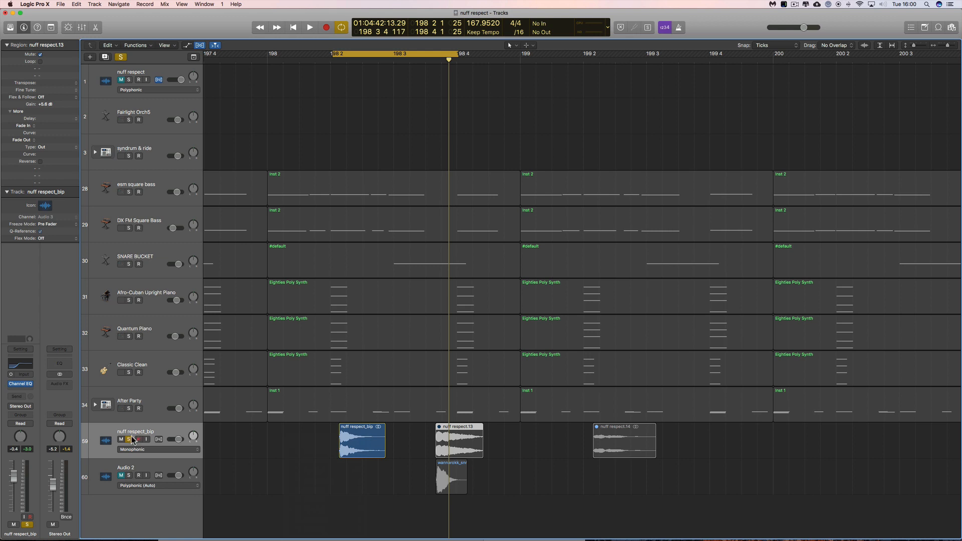
# In the nuff respect_bip Channel EQ, disable the 166 Hz low shelf and enable the 240 Hz +6.5 dB band during playback.
pyautogui.click(21, 384)
pyautogui.click(97, 60)
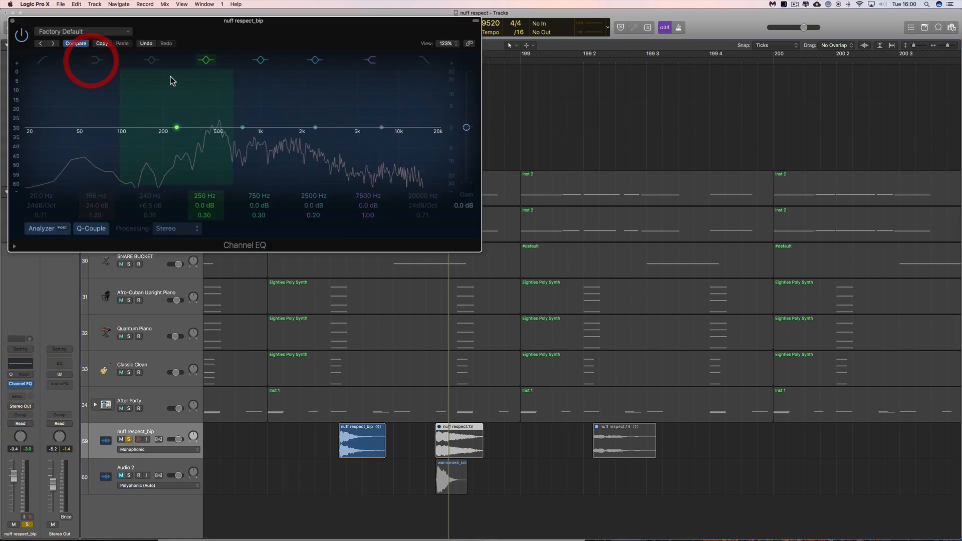
pyautogui.press('space')
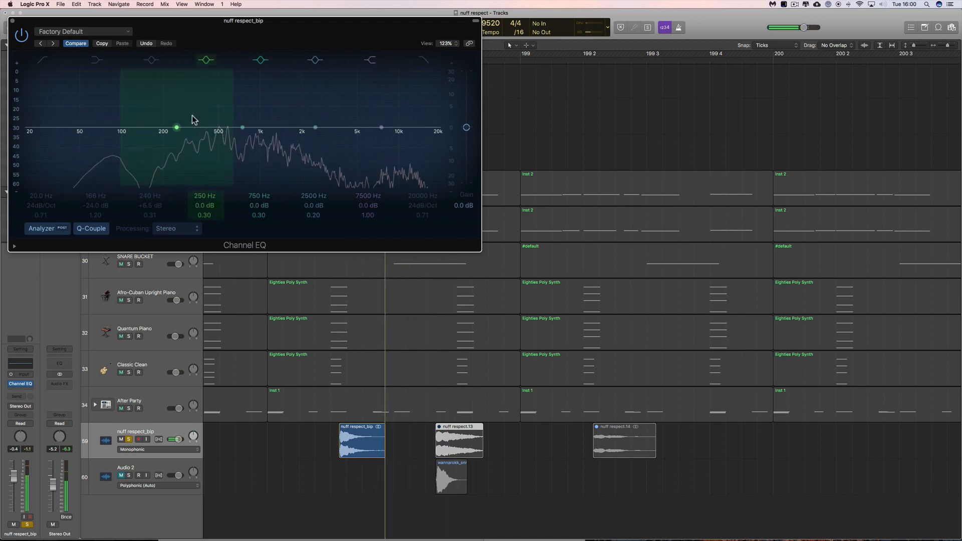
pyautogui.click(151, 59)
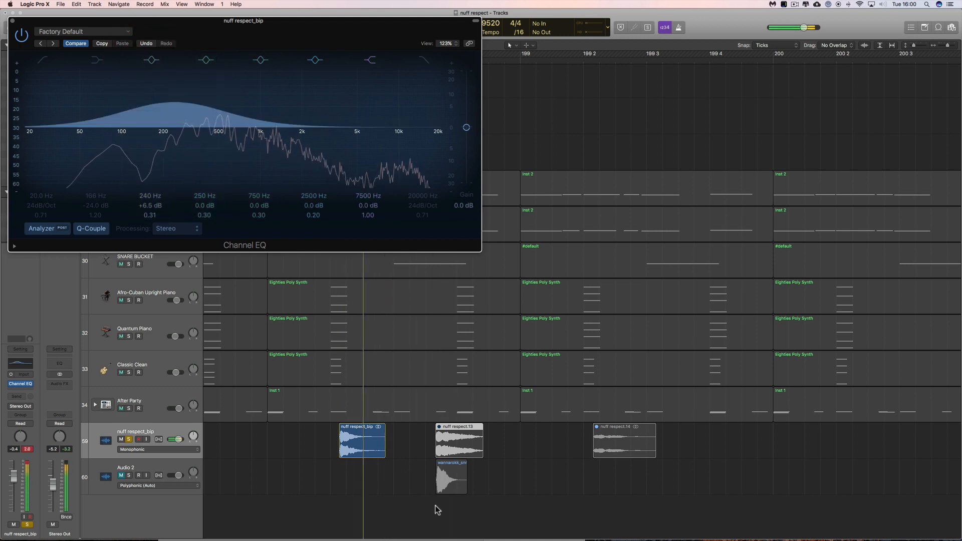
# Bypass and re-enable the nuff respect_bip Channel EQ to compare the snare, and close the plug-in.
pyautogui.click(21, 35)
pyautogui.click(22, 37)
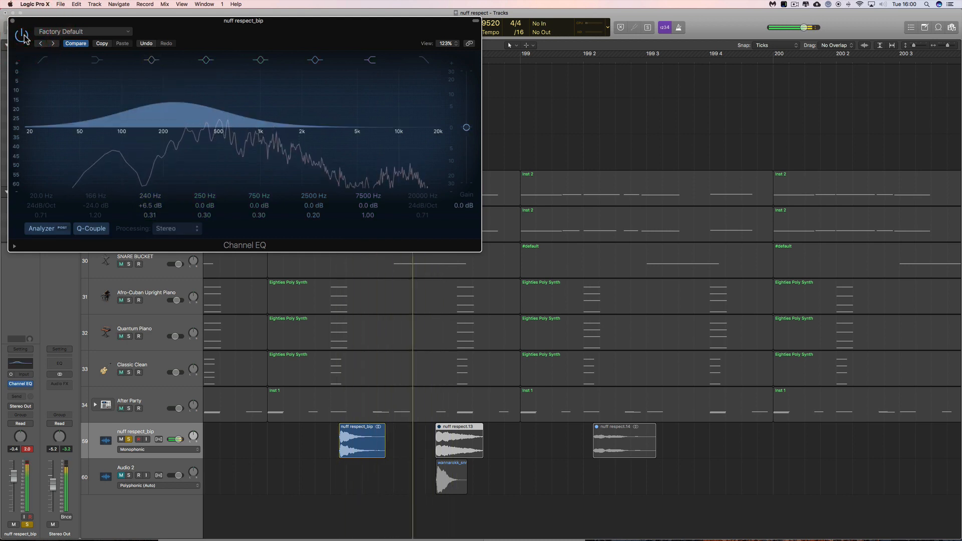
pyautogui.click(12, 21)
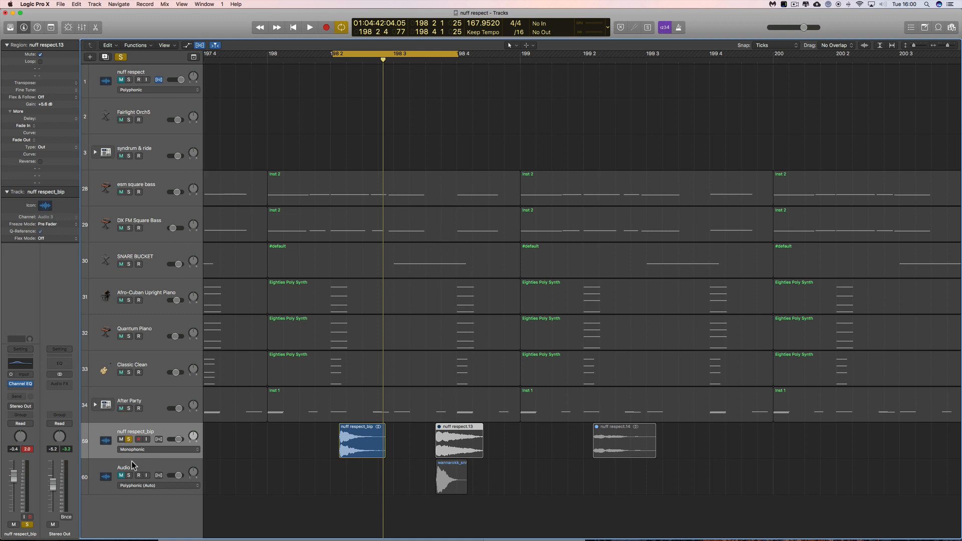
# Unsolo and mute nuff respect_bip, and open the EXS24 Instrument Editor of the SNARE BUCKET track.
pyautogui.click(129, 440)
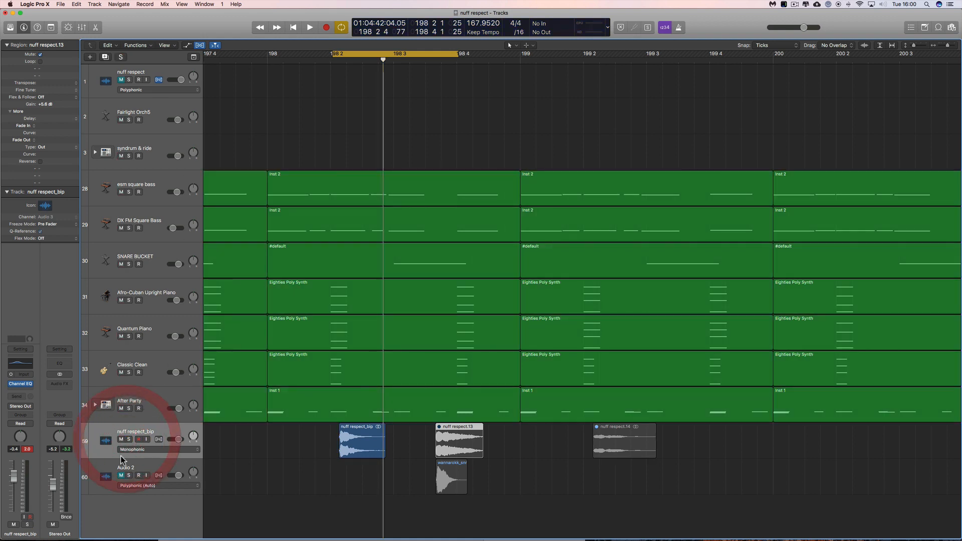
pyautogui.click(121, 439)
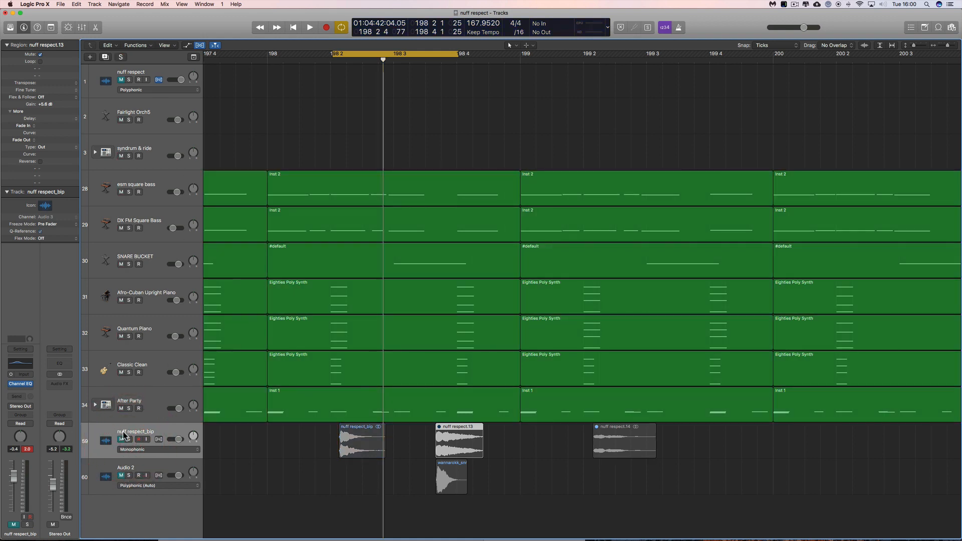
pyautogui.click(150, 260)
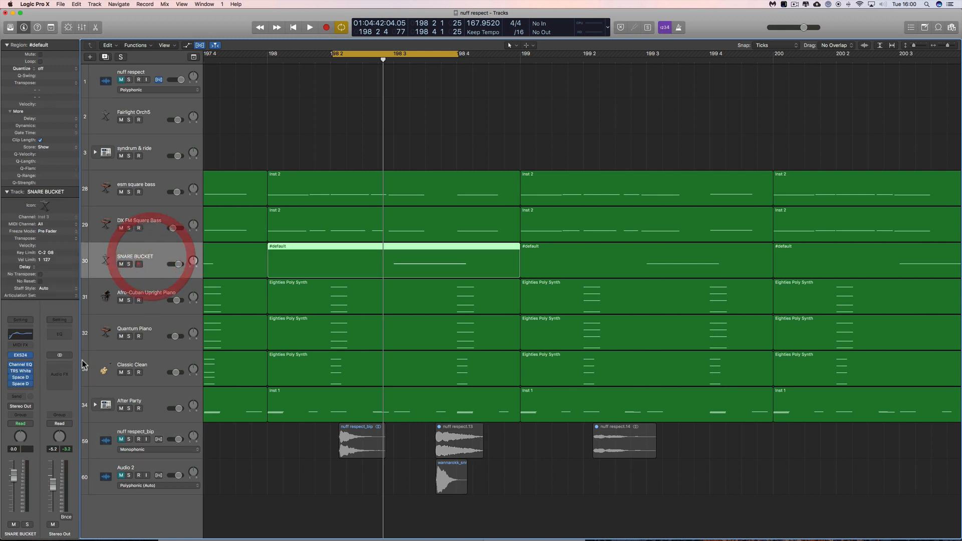
pyautogui.click(21, 355)
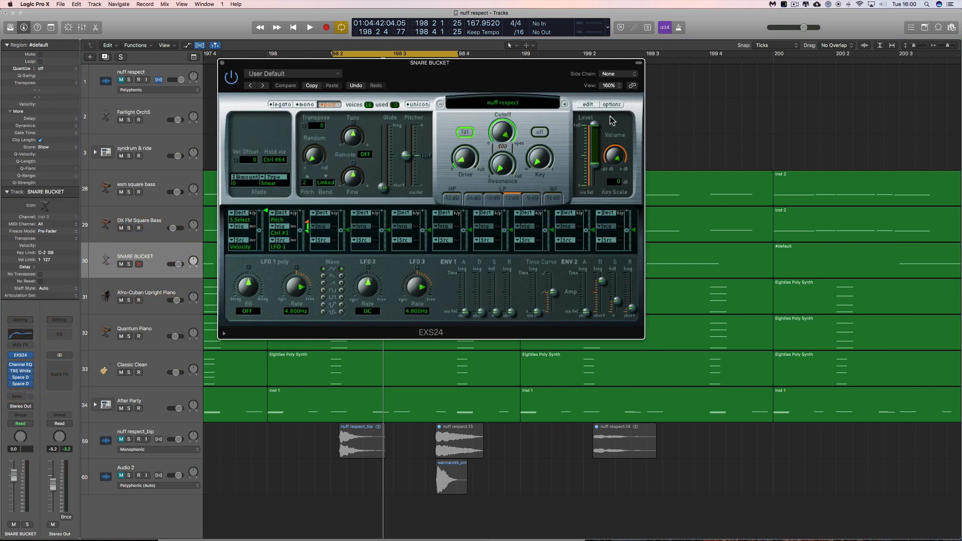
pyautogui.click(595, 105)
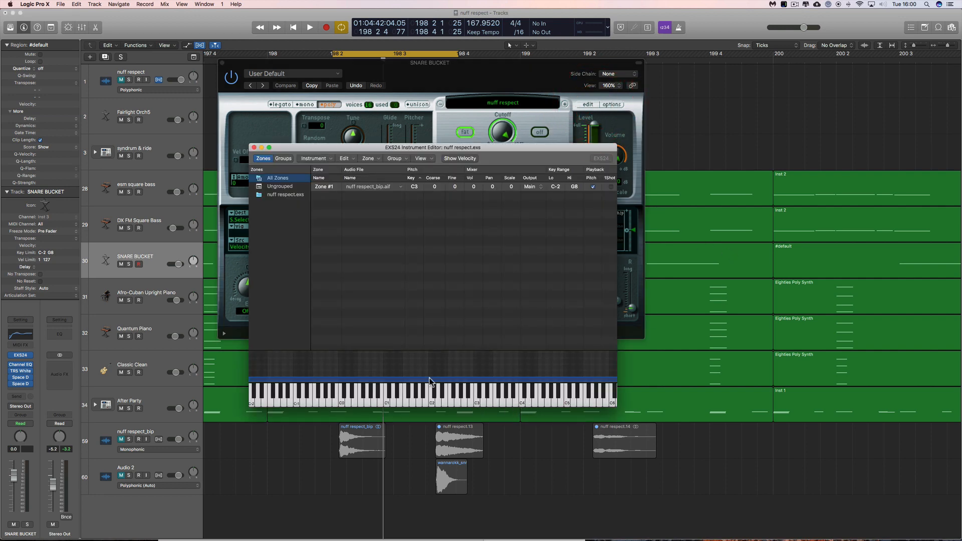
# Audition the nuff respect_bip.aif sample repeatedly at C3 and once at a lower note in the Instrument Editor.
pyautogui.click(478, 404)
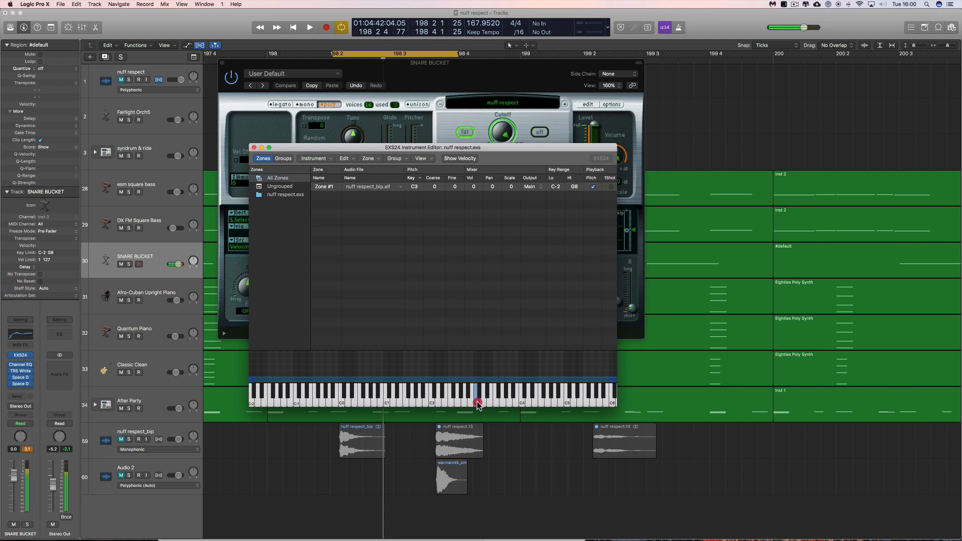
pyautogui.click(477, 404)
pyautogui.click(478, 404)
pyautogui.click(477, 403)
pyautogui.click(464, 400)
# Bypass both Space Designer reverbs on SNARE BUCKET and check the TR5 White 2A compressor's settings.
pyautogui.moveTo(12, 378); pyautogui.dragTo(11, 383)
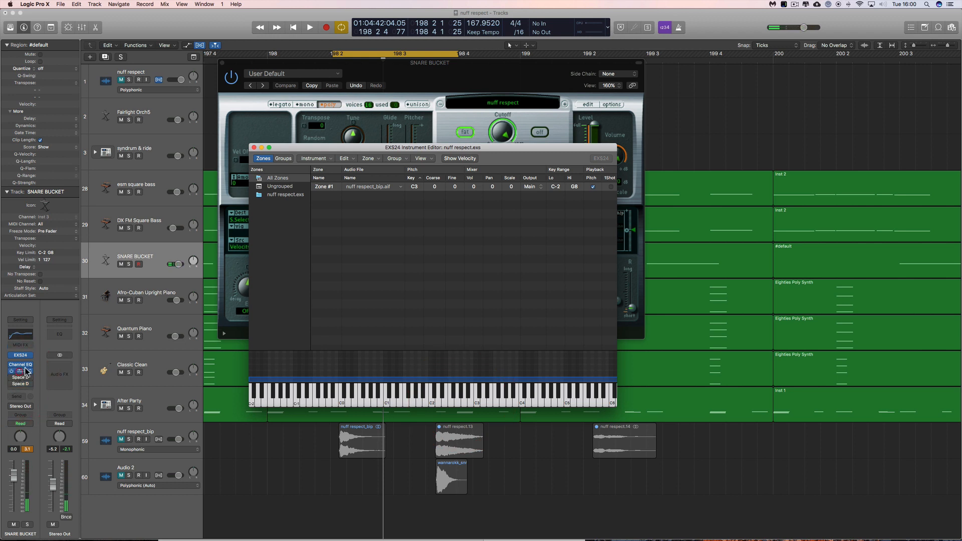
pyautogui.click(20, 371)
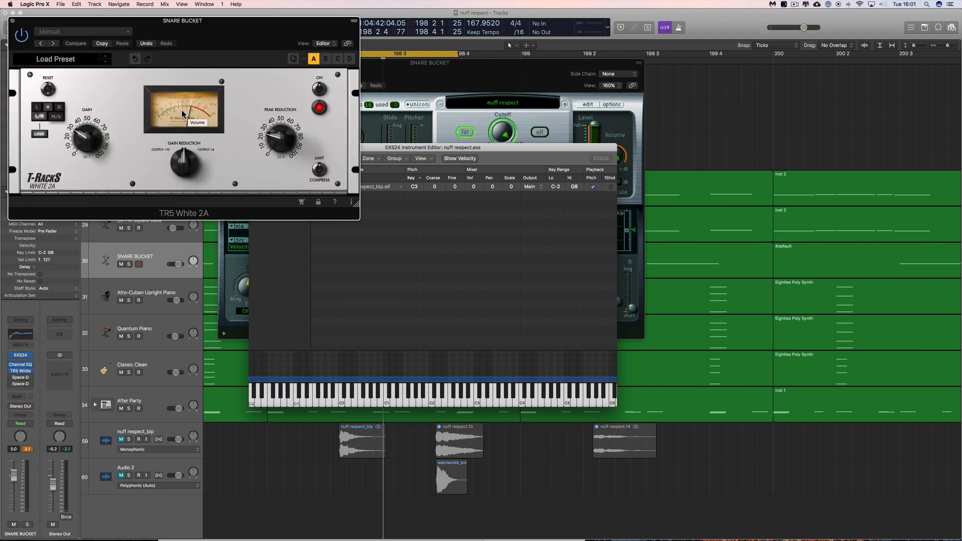
pyautogui.click(12, 21)
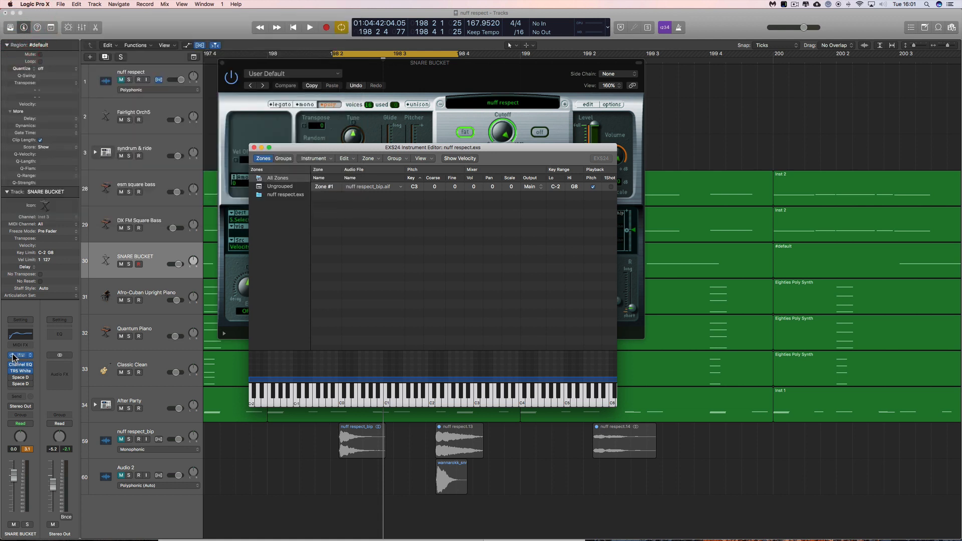
# Compare the SNARE BUCKET sample at C3 with the Channel EQ bypassed and active, and examine its EQ curve.
pyautogui.click(10, 364)
pyautogui.click(476, 401)
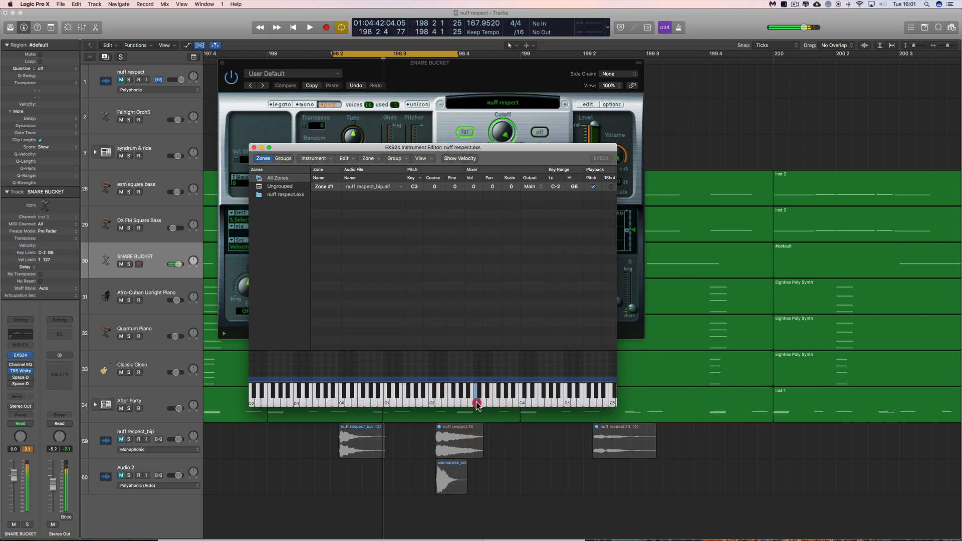
pyautogui.click(476, 403)
pyautogui.click(20, 364)
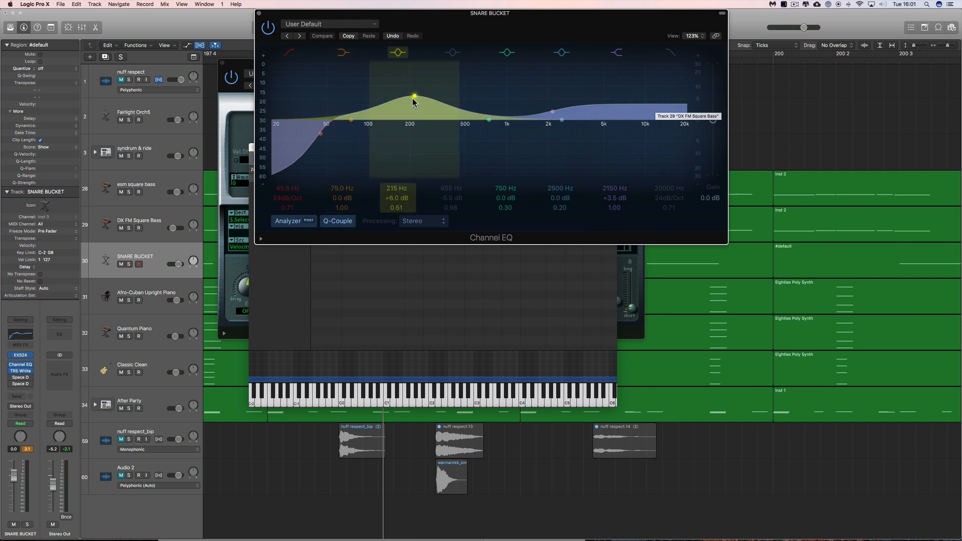
pyautogui.click(479, 407)
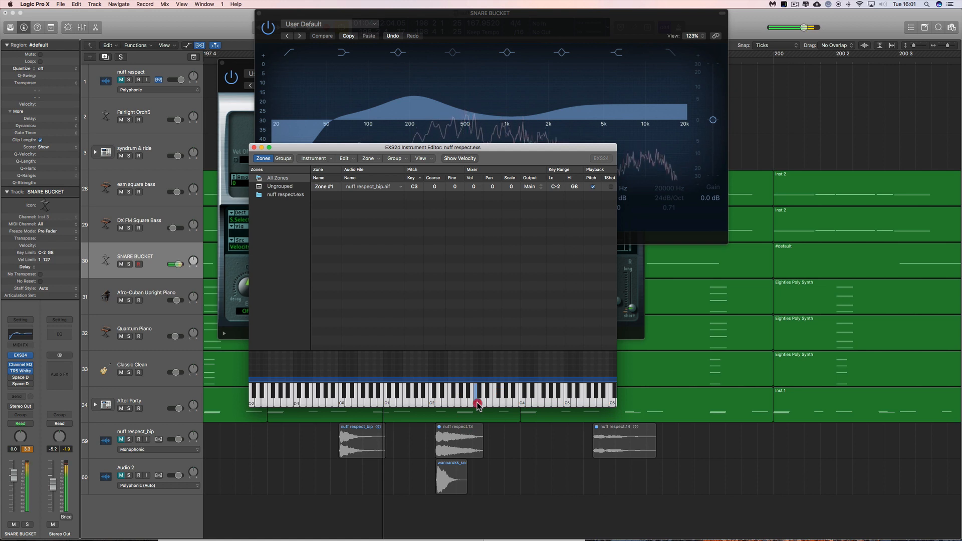
pyautogui.click(477, 404)
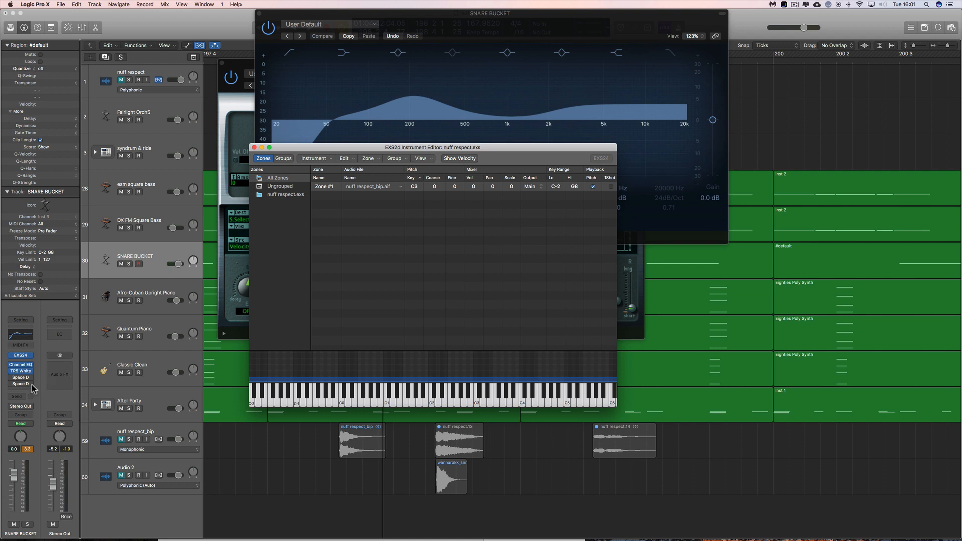
# Turn on the first Space Designer on SNARE BUCKET and check its 1.1s Gated Chamber settings.
pyautogui.click(11, 378)
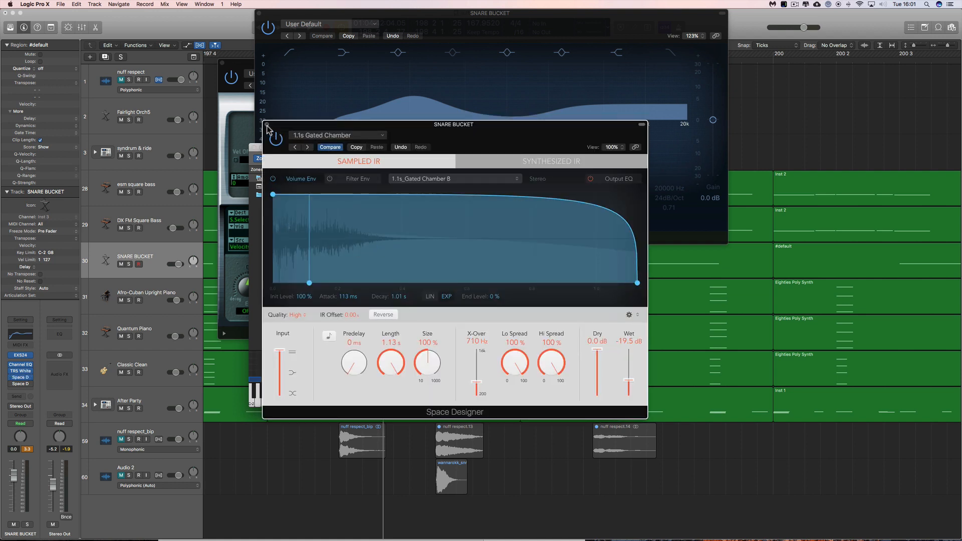
pyautogui.click(630, 382)
pyautogui.click(266, 125)
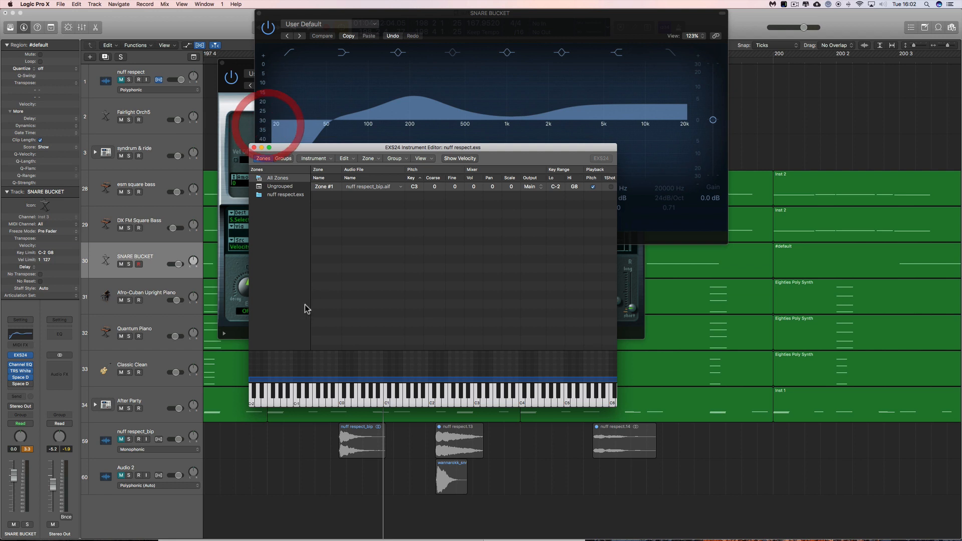
# Solo SNARE BUCKET and loop playback to compare the snare with the first Space Designer bypassed and active.
pyautogui.click(12, 379)
pyautogui.press('space')
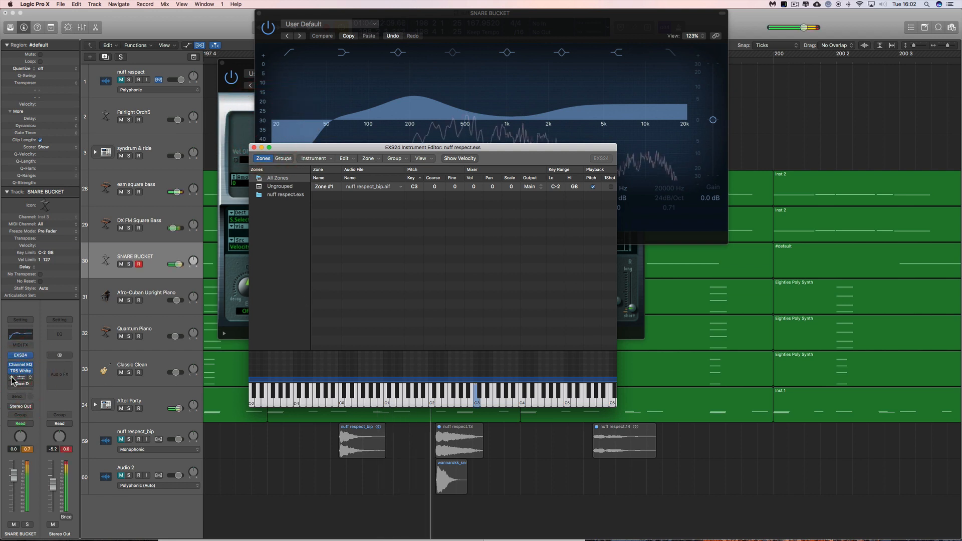
pyautogui.click(129, 265)
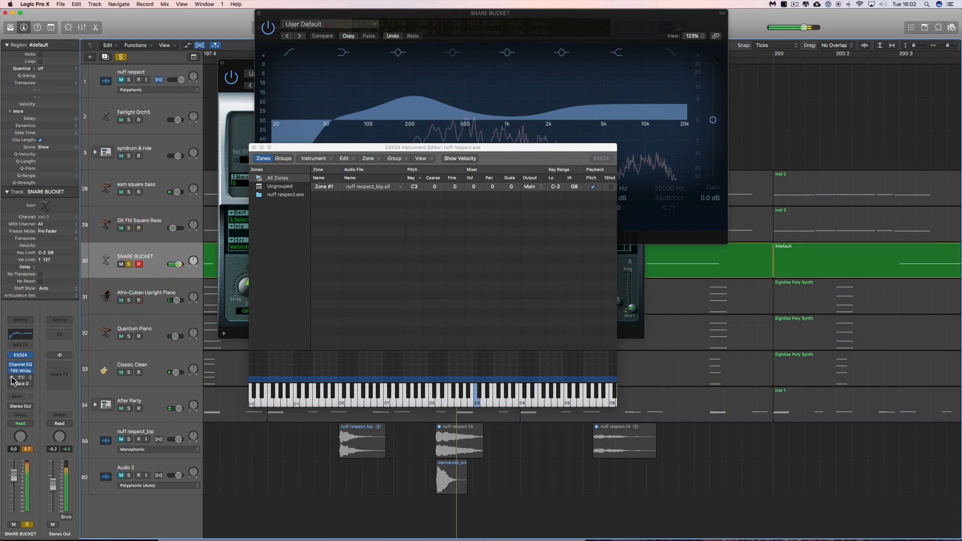
pyautogui.press('space')
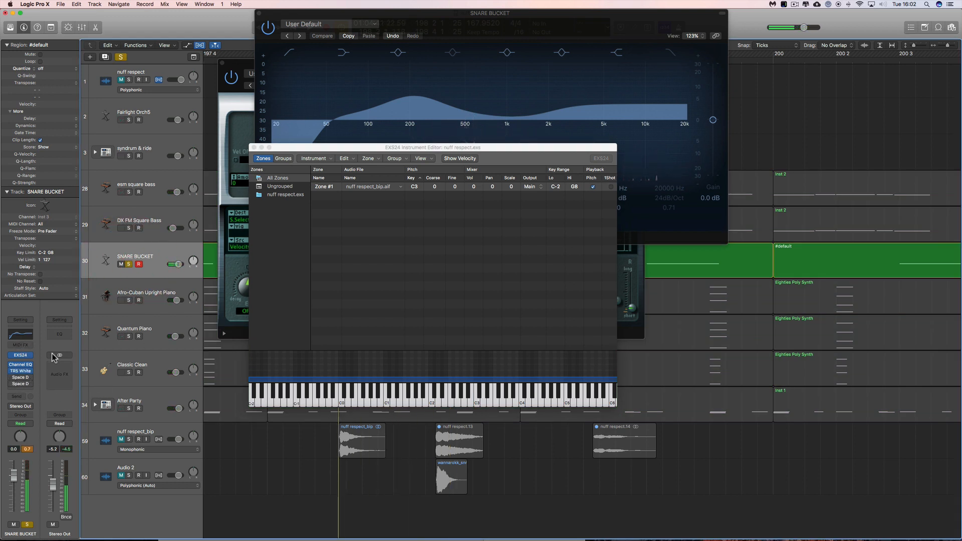
pyautogui.press('space')
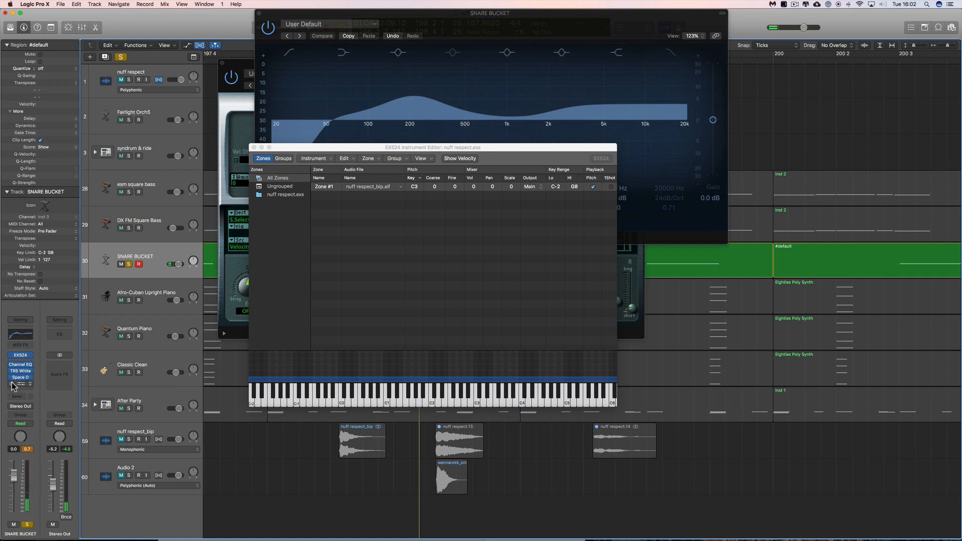
# Turn on the second Space Designer on SNARE BUCKET and check its 1.3s Soft Plate settings.
pyautogui.click(11, 384)
pyautogui.click(21, 384)
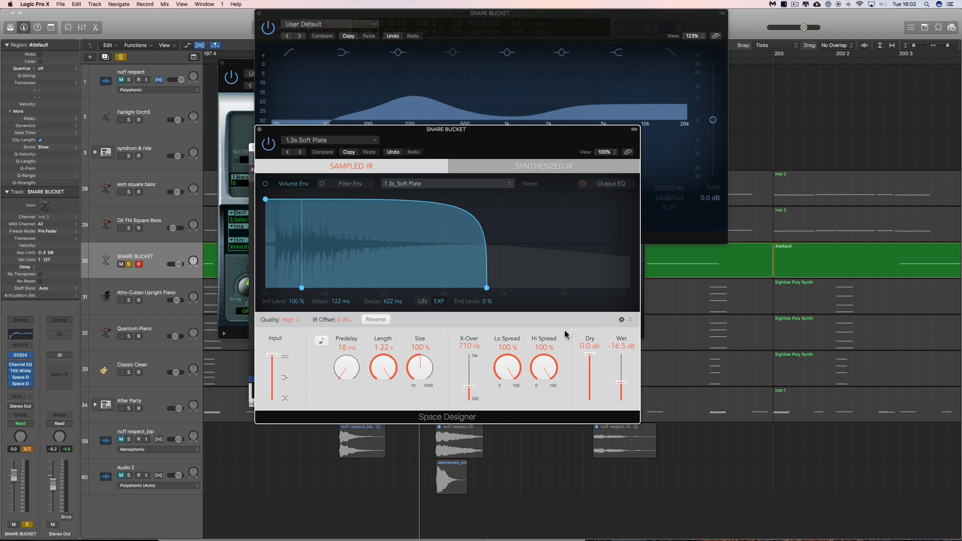
pyautogui.click(259, 129)
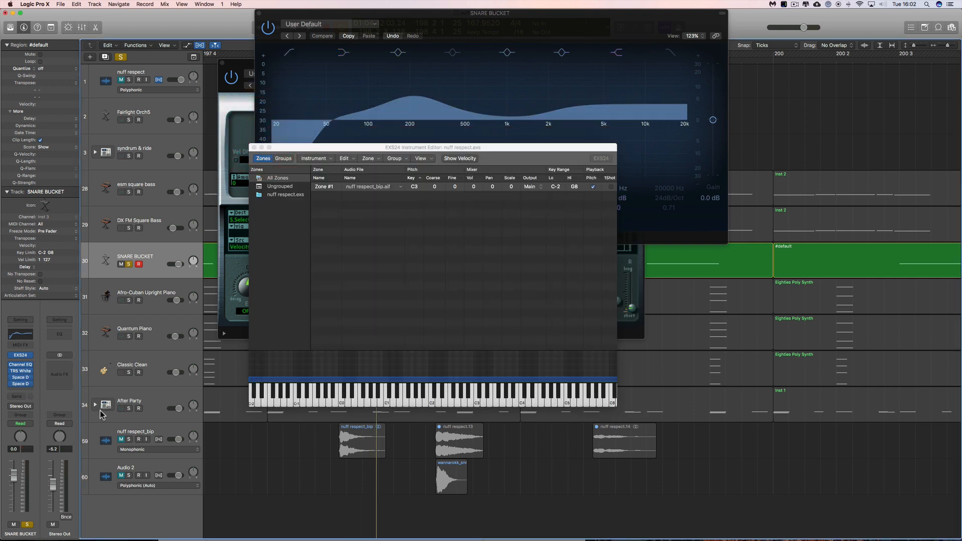
# During playback, set the Wet level to -24.0 dB on the 1.1s Gated Chamber reverb and -15.0 dB on the 1.3s Soft Plate reverb.
pyautogui.press('space')
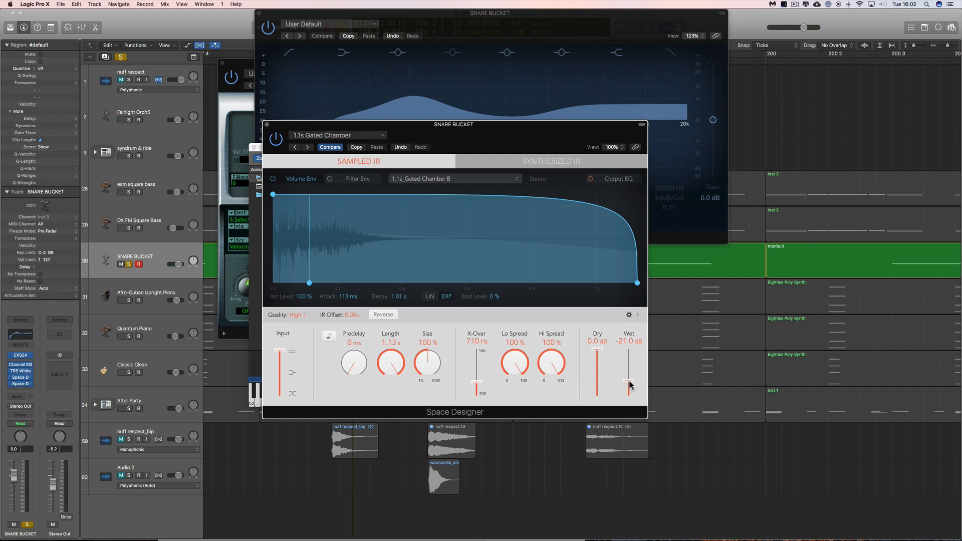
pyautogui.moveTo(630, 385)
pyautogui.mouseDown()
pyautogui.moveTo(631, 397)
pyautogui.moveTo(630, 377)
pyautogui.moveTo(631, 384)
pyautogui.mouseUp()
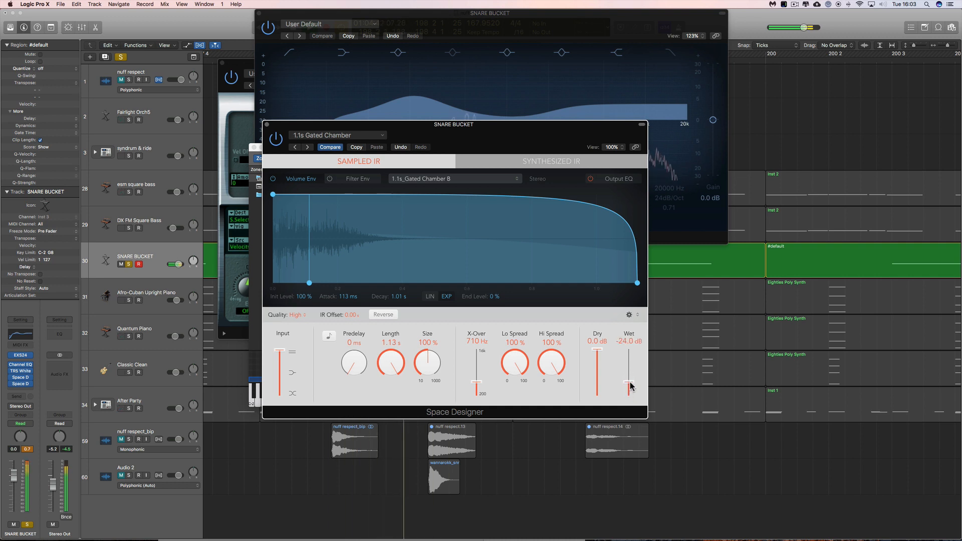
pyautogui.click(266, 125)
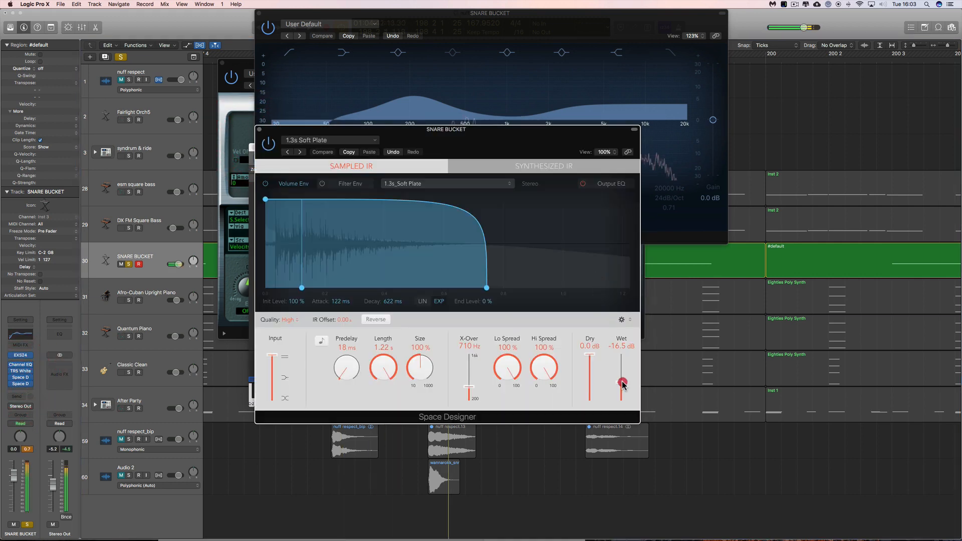
pyautogui.moveTo(623, 385)
pyautogui.mouseDown()
pyautogui.moveTo(622, 369)
pyautogui.moveTo(622, 396)
pyautogui.moveTo(624, 386)
pyautogui.mouseUp()
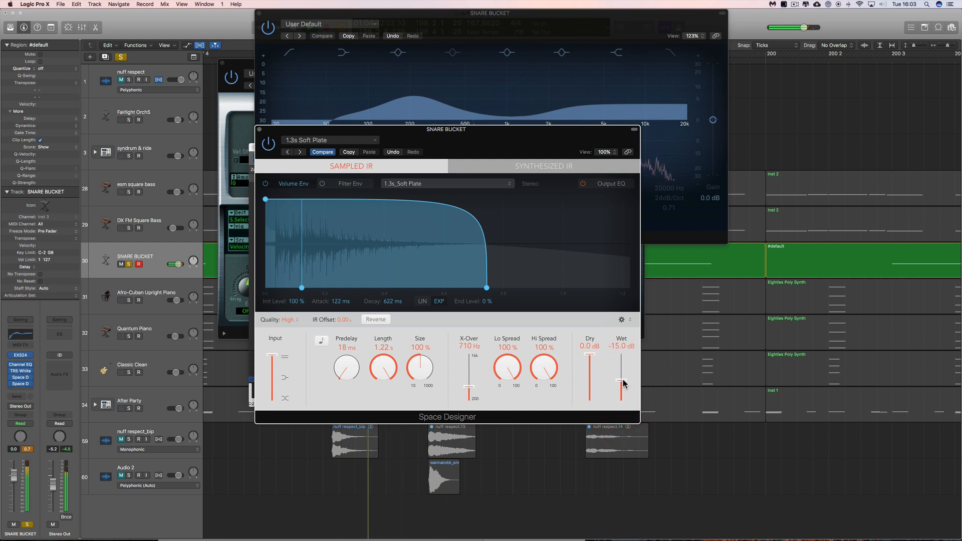
pyautogui.click(259, 129)
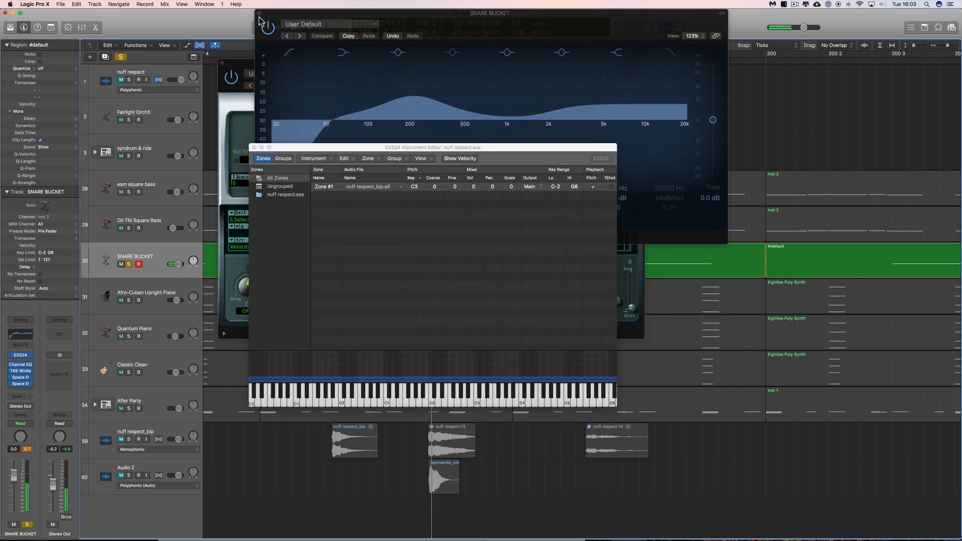
# Close the Channel EQ, Instrument Editor and EXS24 windows, and play the soloed SNARE BUCKET loop.
pyautogui.click(259, 17)
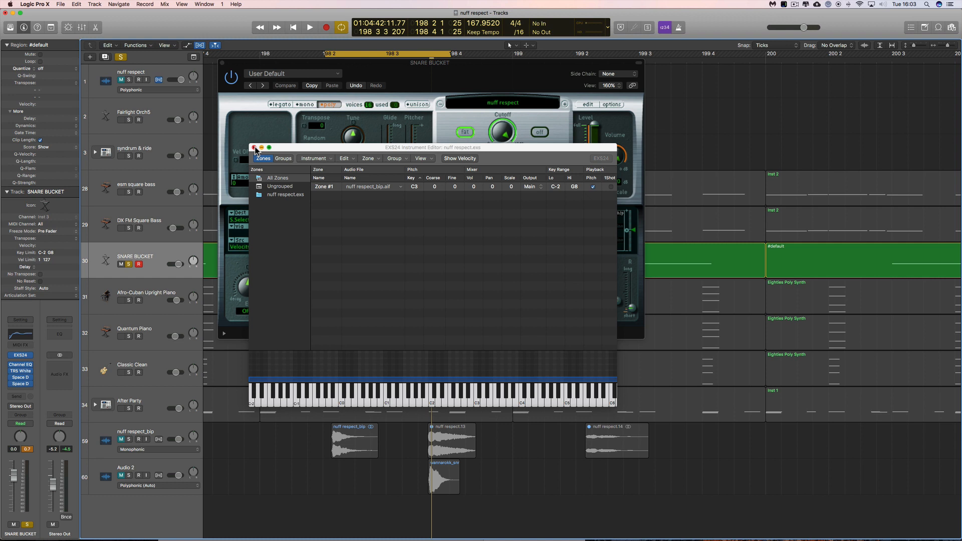
pyautogui.click(254, 148)
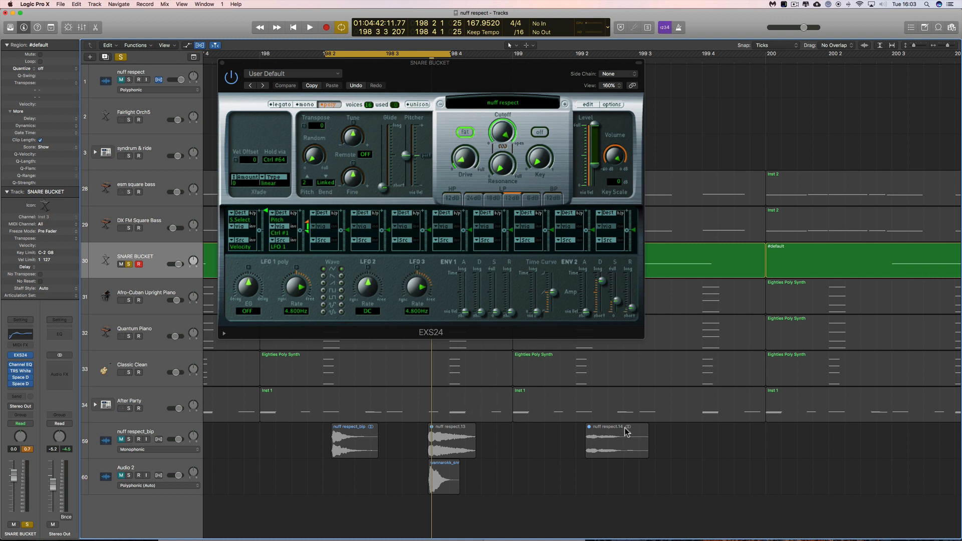
pyautogui.click(222, 64)
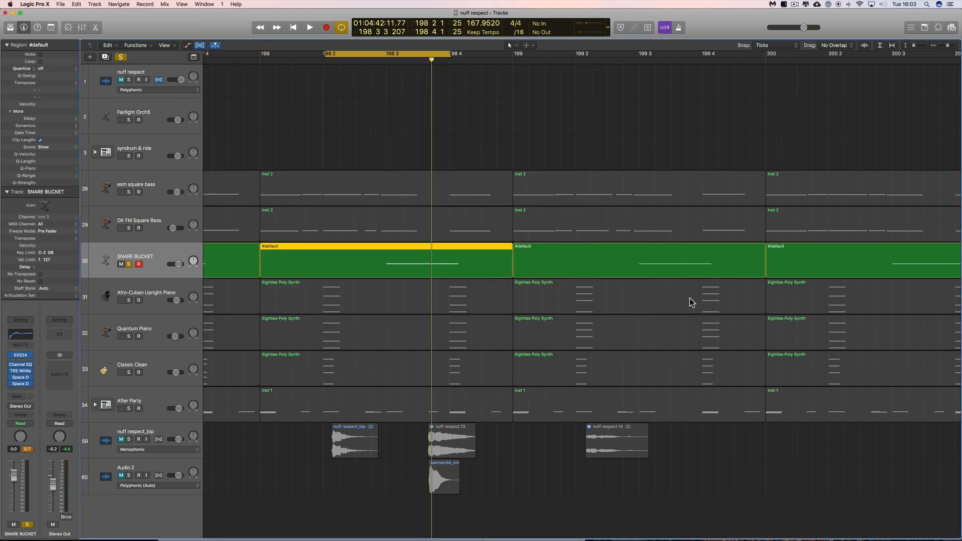
pyautogui.press('space')
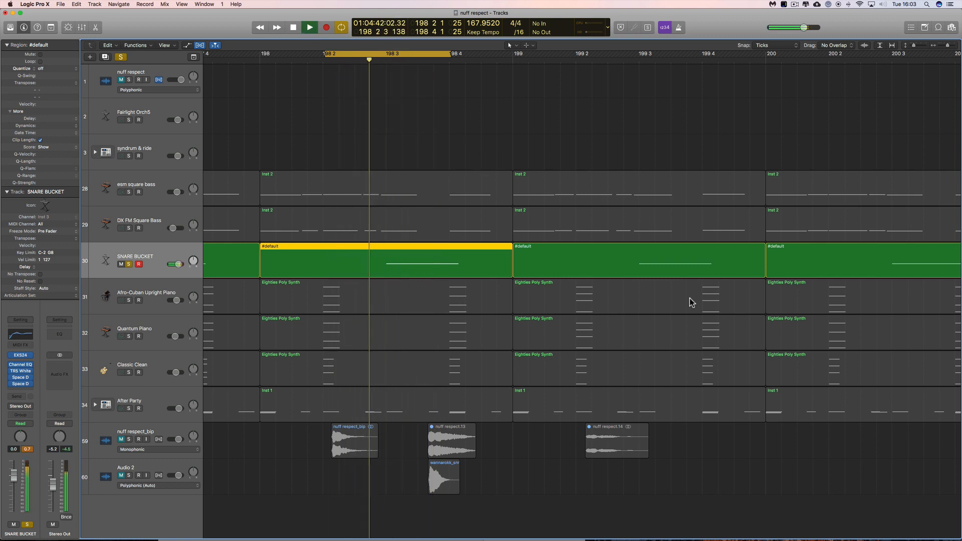
# Stop playback and turn off the solo on SNARE BUCKET.
pyautogui.press('space')
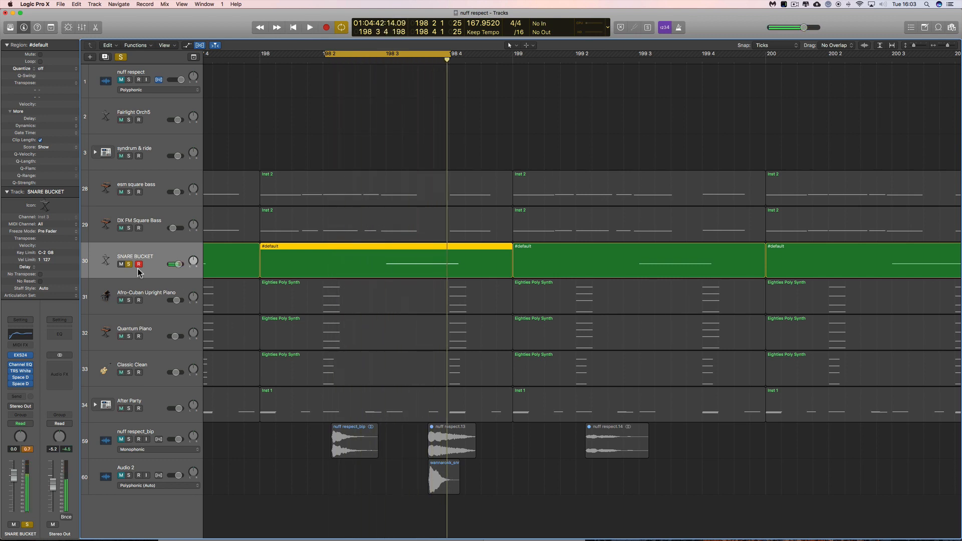
pyautogui.click(129, 266)
pyautogui.hscroll(-5, 374, 101)
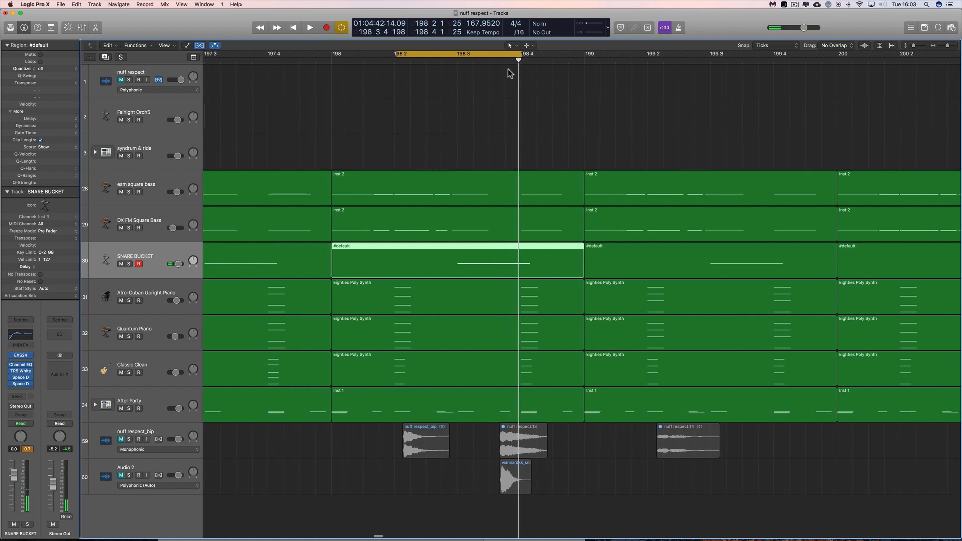
# Remove the stray Marker 1 near bar 198 through the marker list and close the list.
pyautogui.click(470, 60)
pyautogui.click(445, 83)
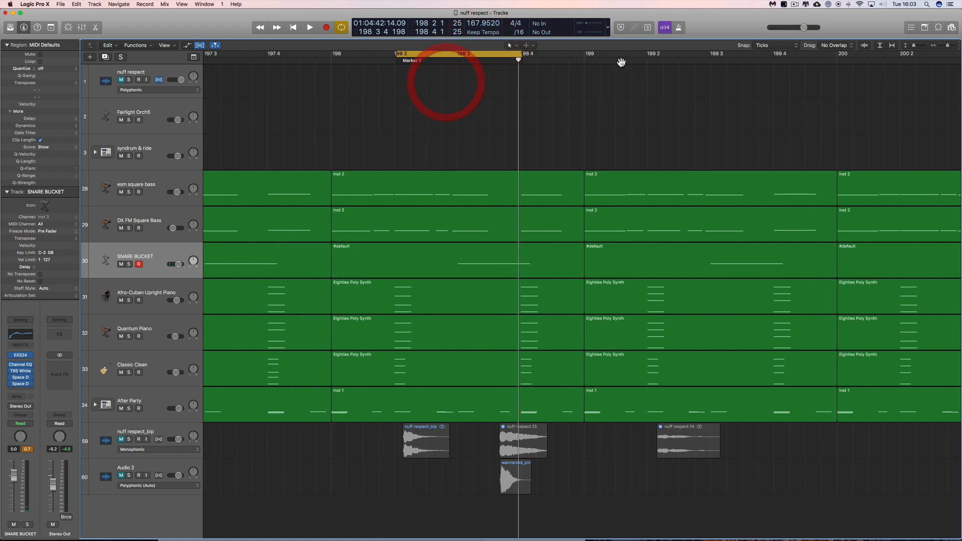
pyautogui.click(912, 28)
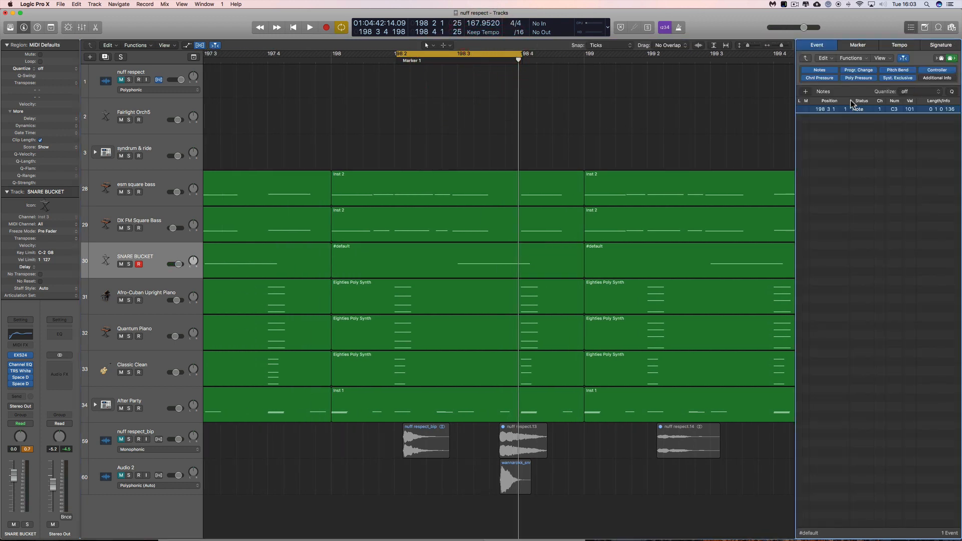
pyautogui.click(858, 45)
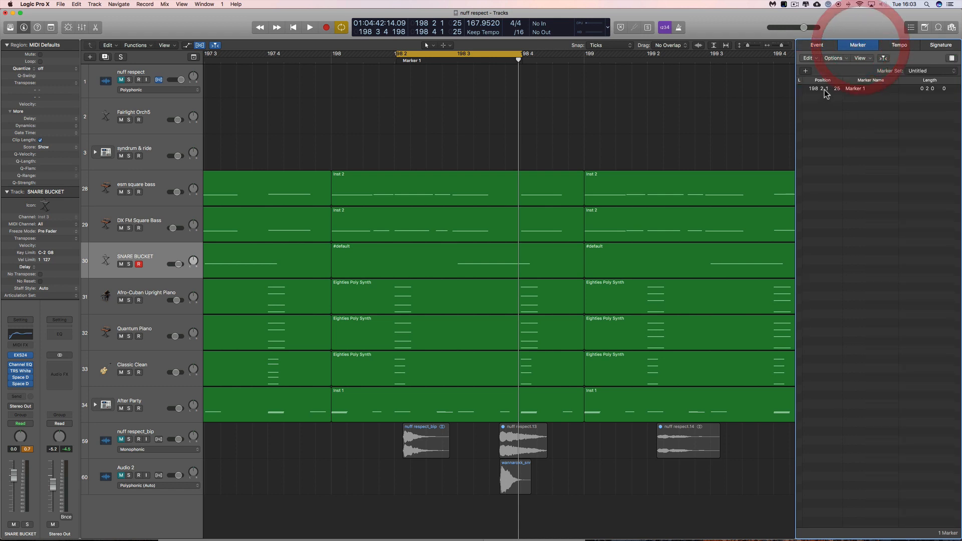
pyautogui.click(820, 89)
pyautogui.press('Delete')
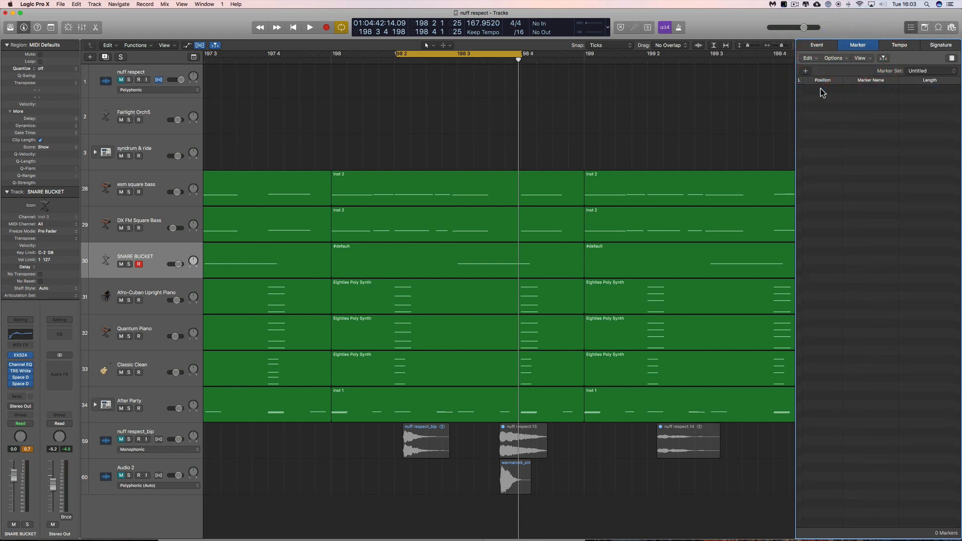
pyautogui.click(912, 28)
pyautogui.click(423, 88)
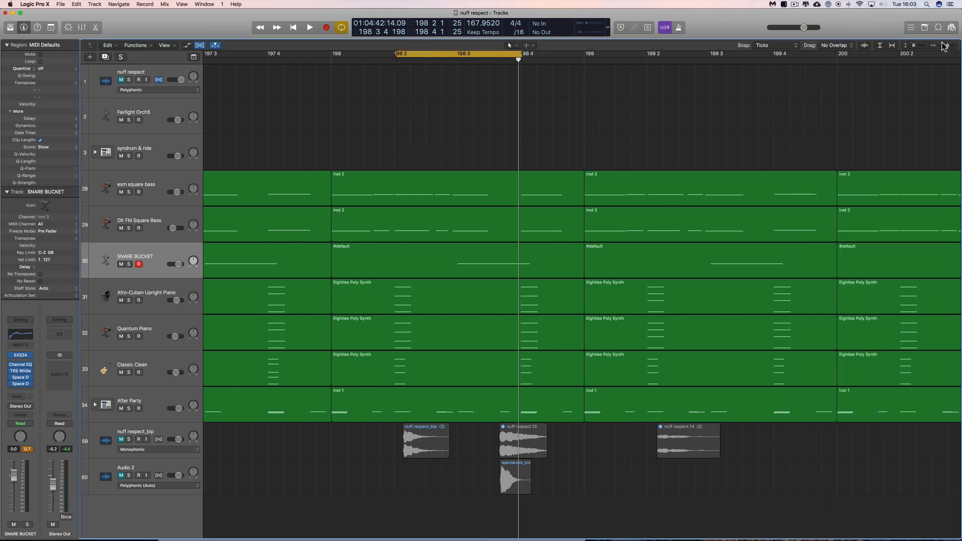
# Set snapping to Beat and place the cycle range over bar 209, from 209 1 1 1 to 210 1 1 1.
pyautogui.moveTo(947, 45); pyautogui.dragTo(945, 48)
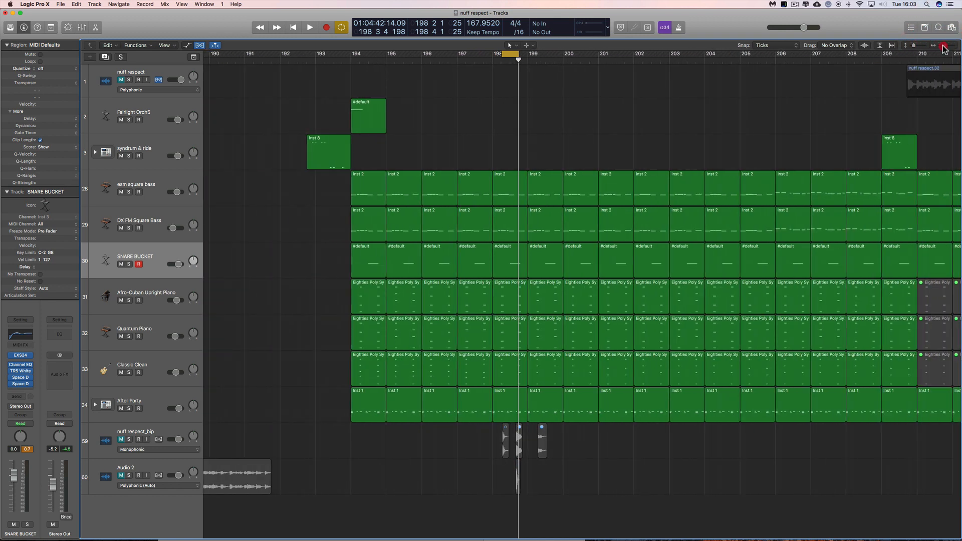
pyautogui.hscroll(5, 812, 99)
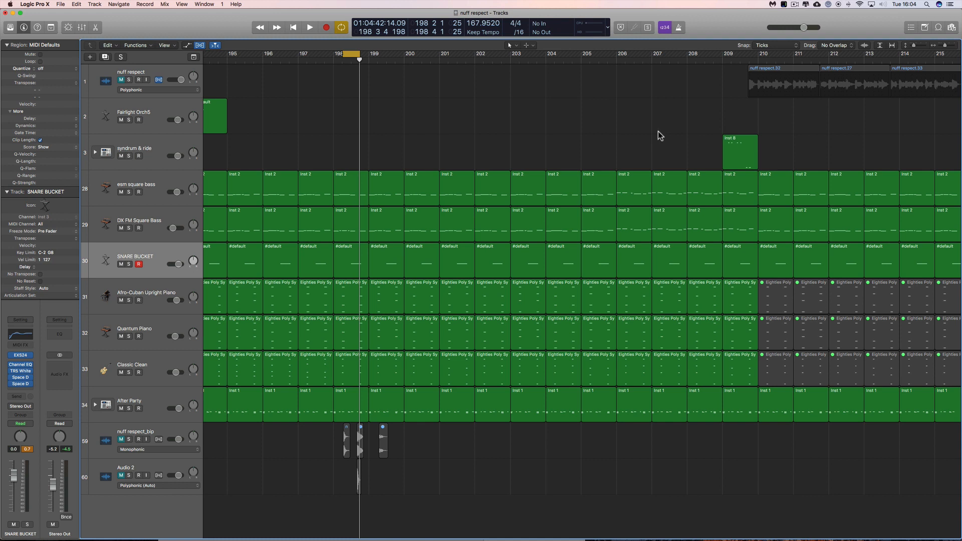
pyautogui.hscroll(-3, 501, 123)
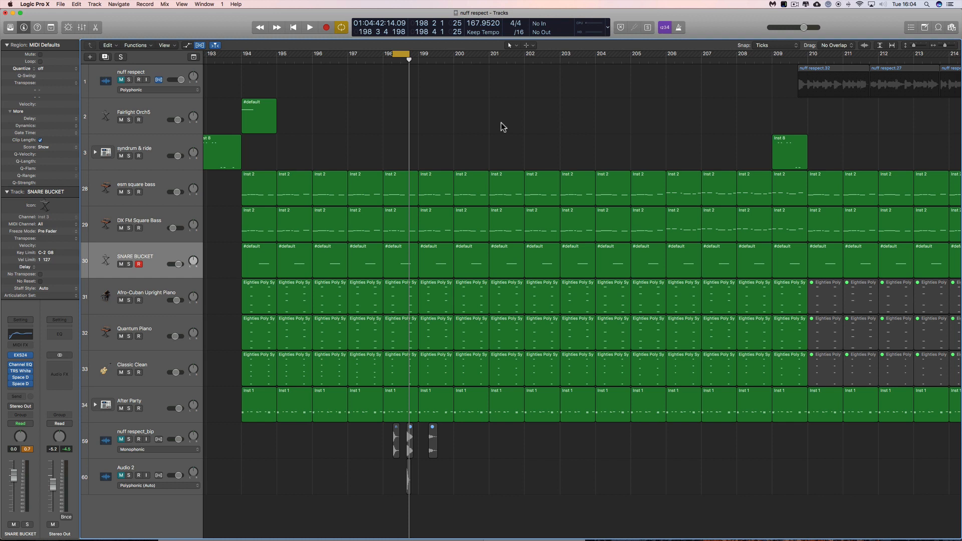
pyautogui.hscroll(5, 717, 93)
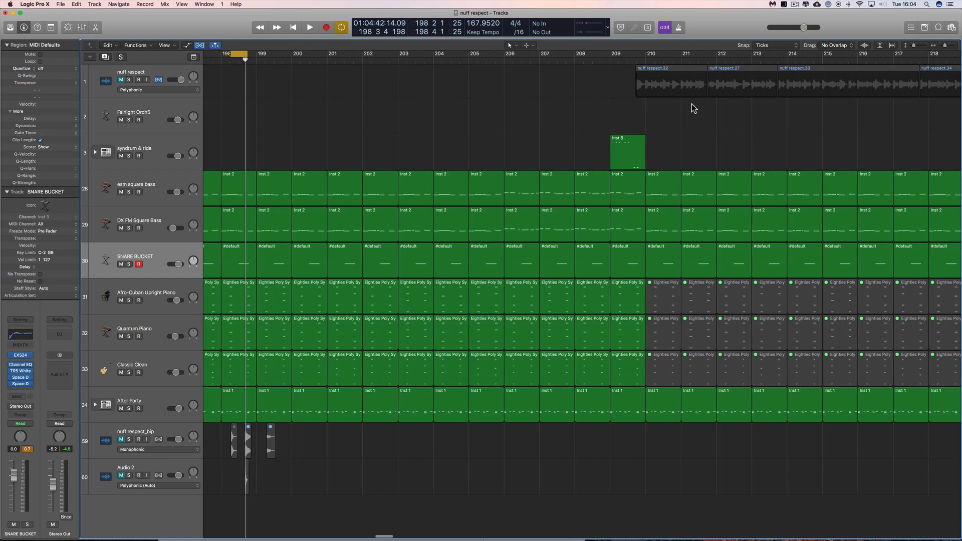
pyautogui.moveTo(603, 55); pyautogui.dragTo(634, 57)
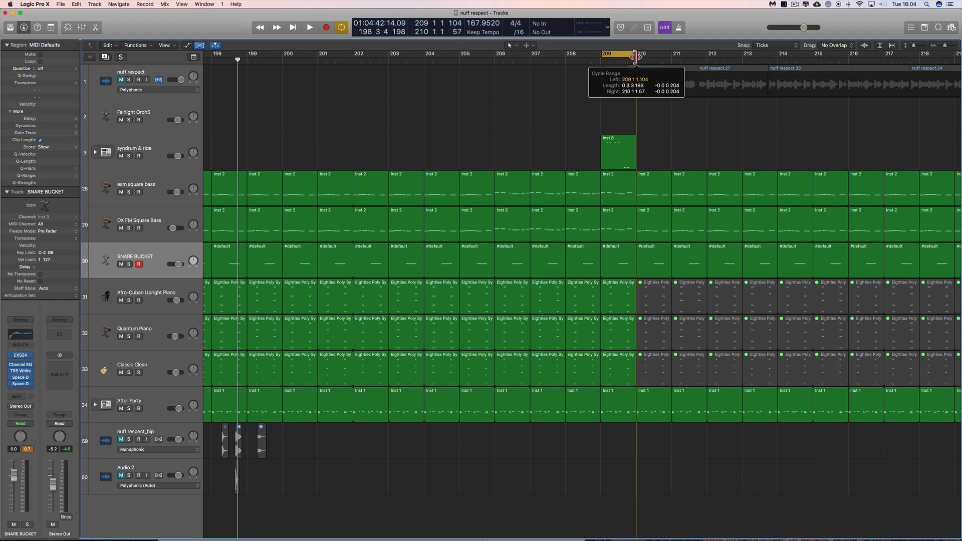
pyautogui.click(774, 45)
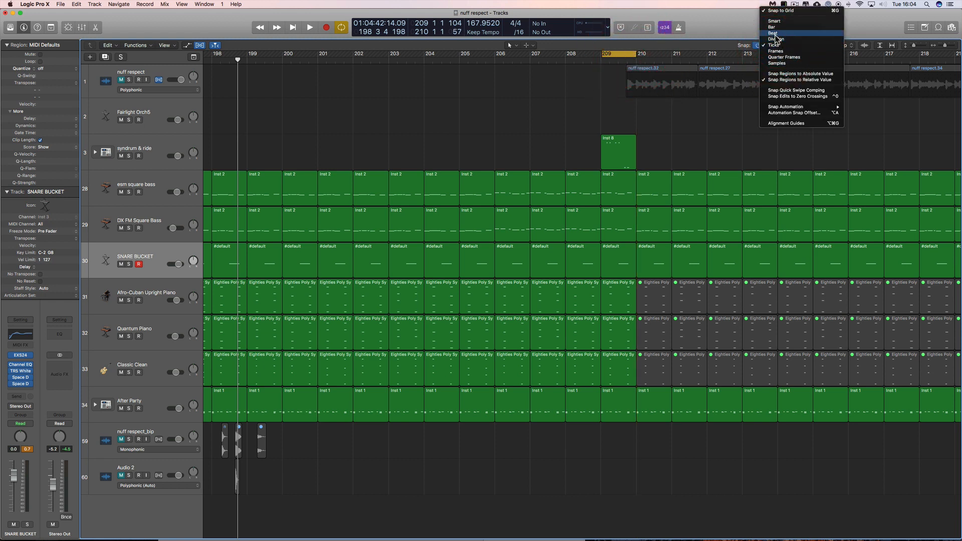
pyautogui.click(776, 34)
pyautogui.moveTo(636, 56); pyautogui.dragTo(601, 56)
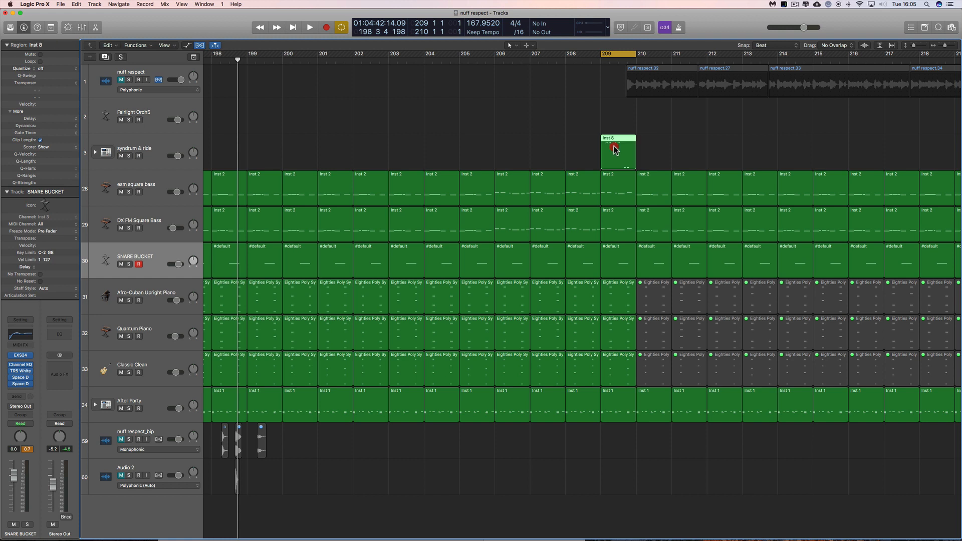
# Solo the syndrum & ride track and open its Inst 8 region at bar 209 in the Piano Roll.
pyautogui.click(615, 146)
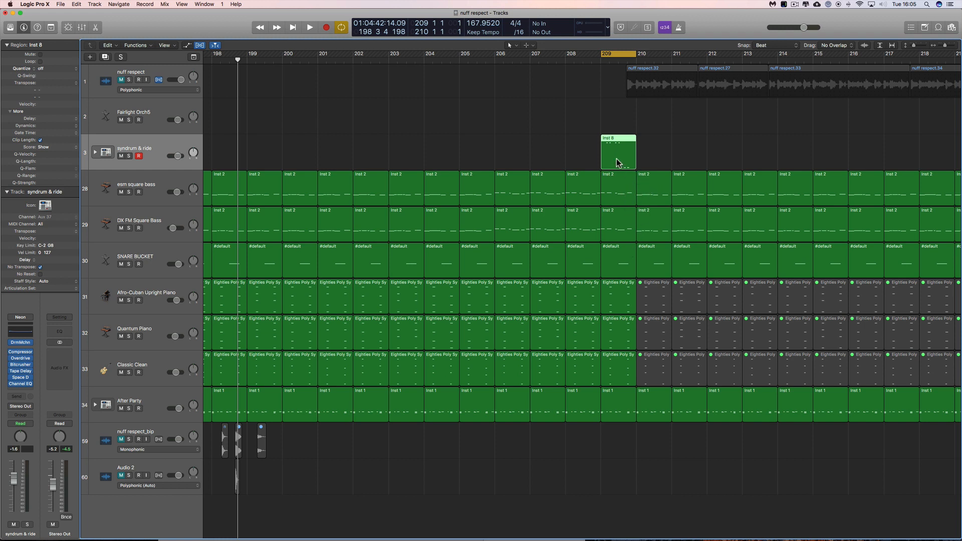
pyautogui.click(129, 156)
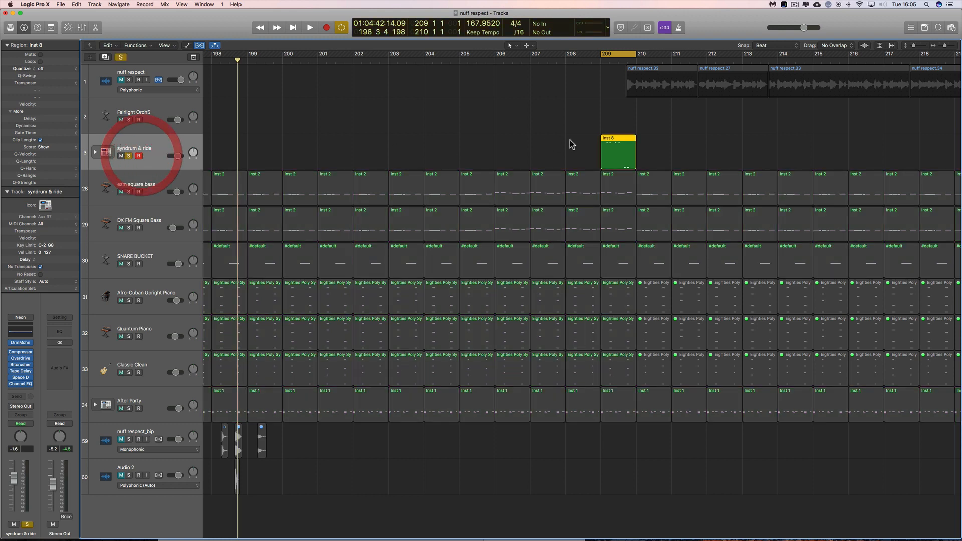
pyautogui.doubleClick(618, 143)
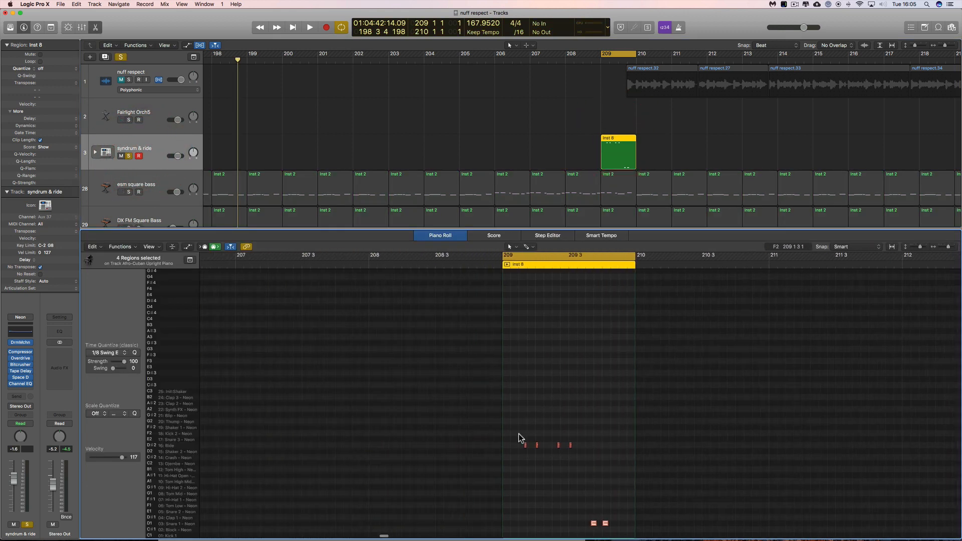
pyautogui.hscroll(3, 519, 434)
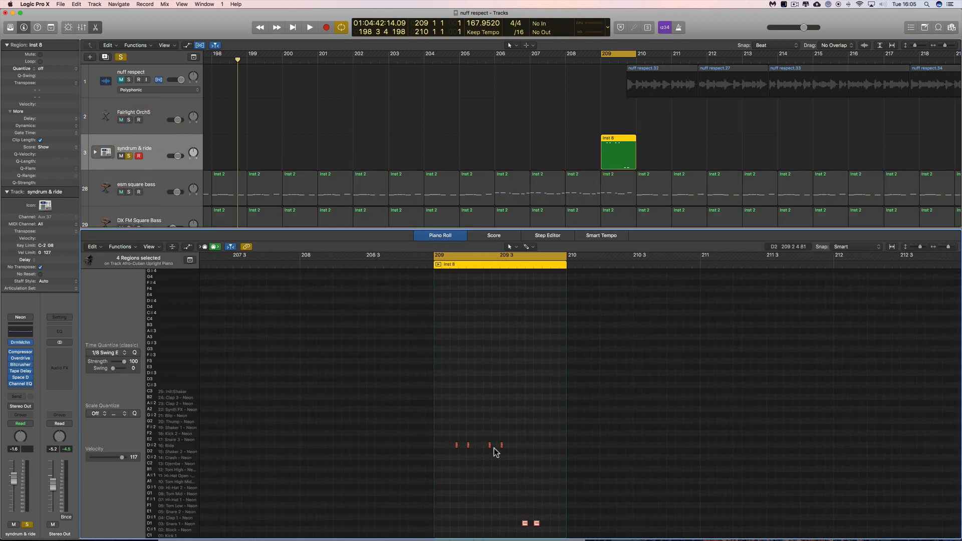
# Play the soloed bar 209 loop repeatedly to examine the ride and snare notes of the syndrum & ride fill.
pyautogui.press('space')
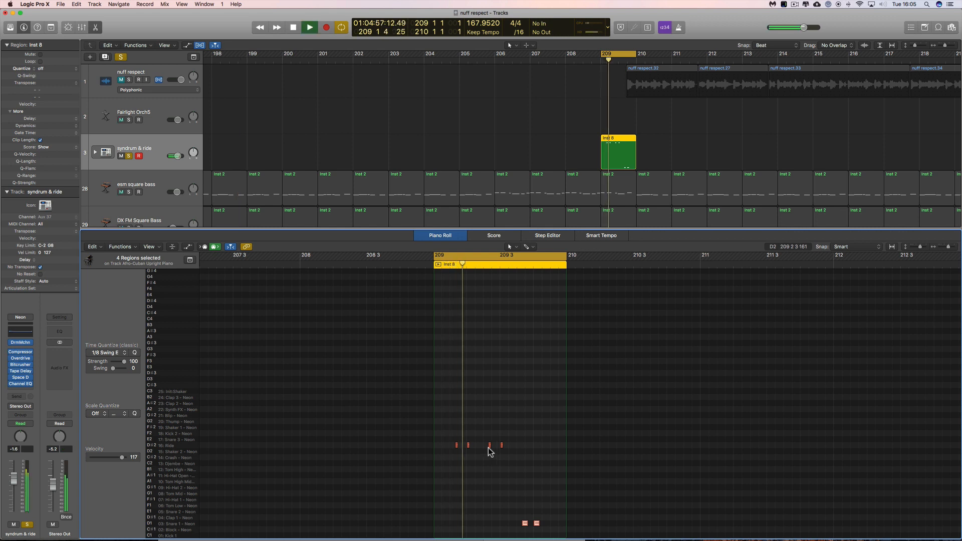
pyautogui.press('space')
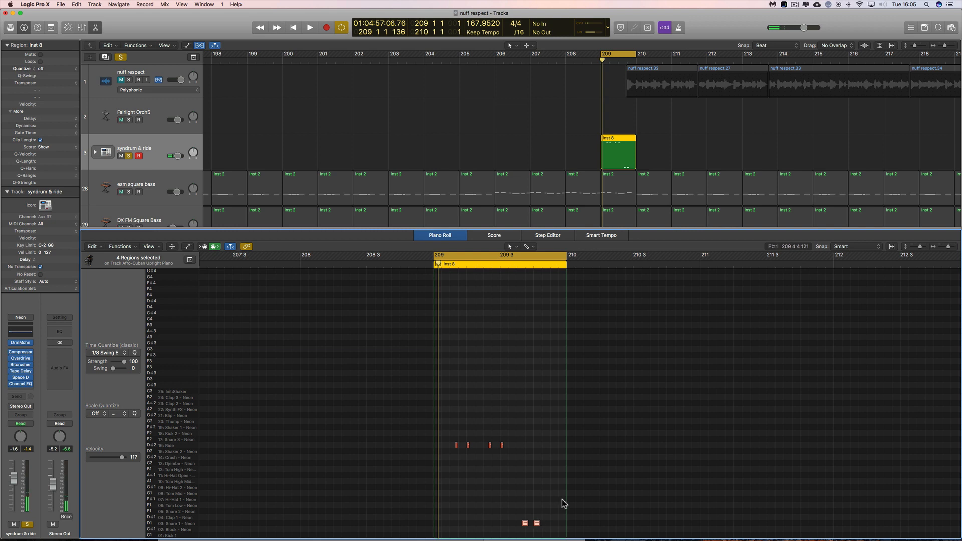
pyautogui.scroll(-1, 571, 469)
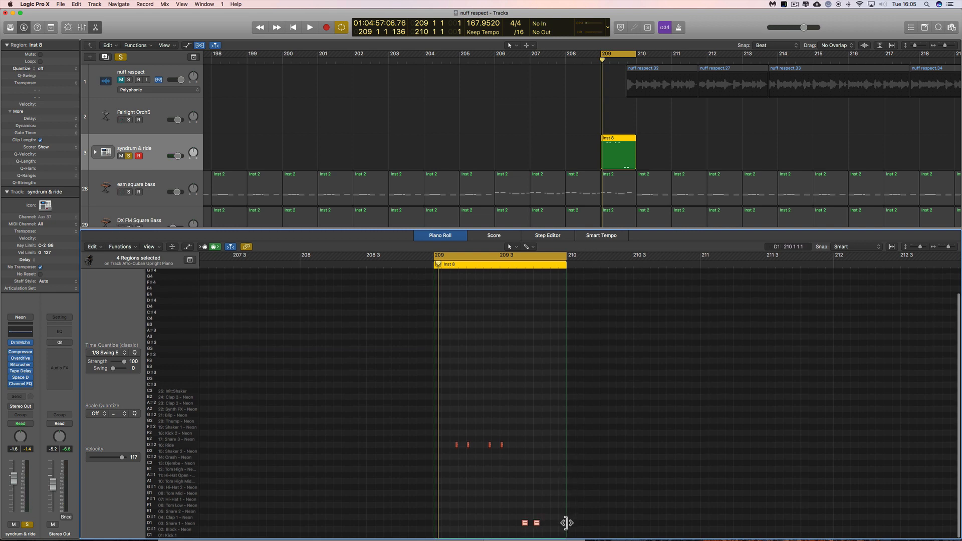
pyautogui.press('space')
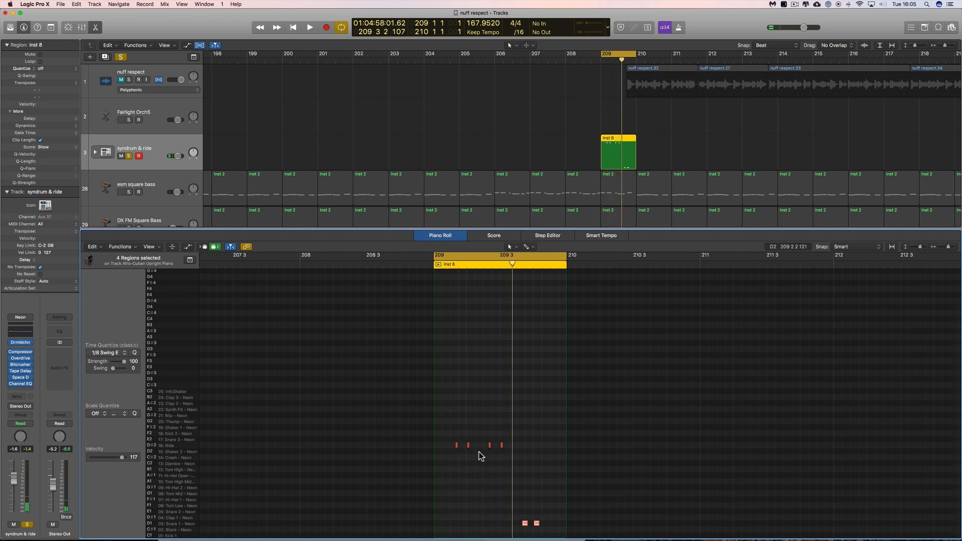
pyautogui.press('space')
pyautogui.press('space')
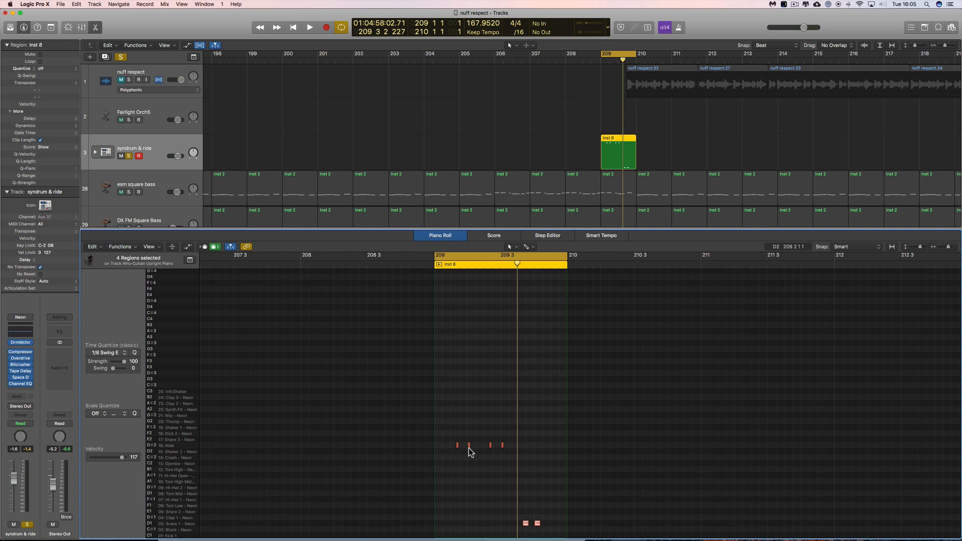
pyautogui.press('space')
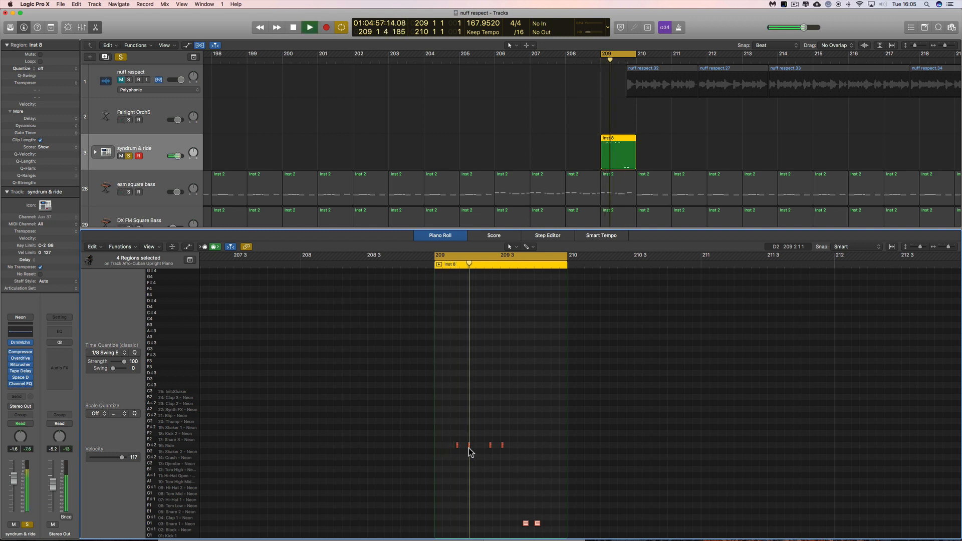
pyautogui.press('space')
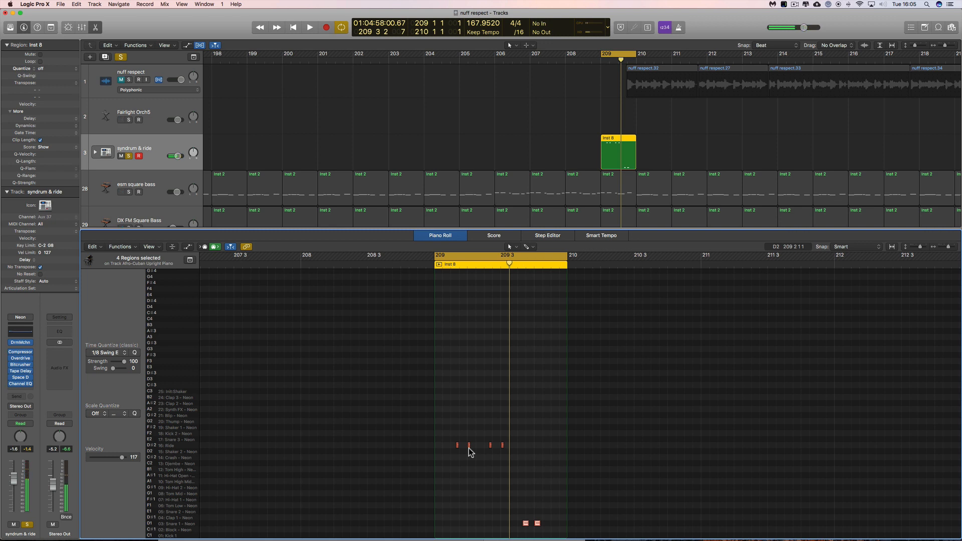
pyautogui.press('space')
pyautogui.press('space')
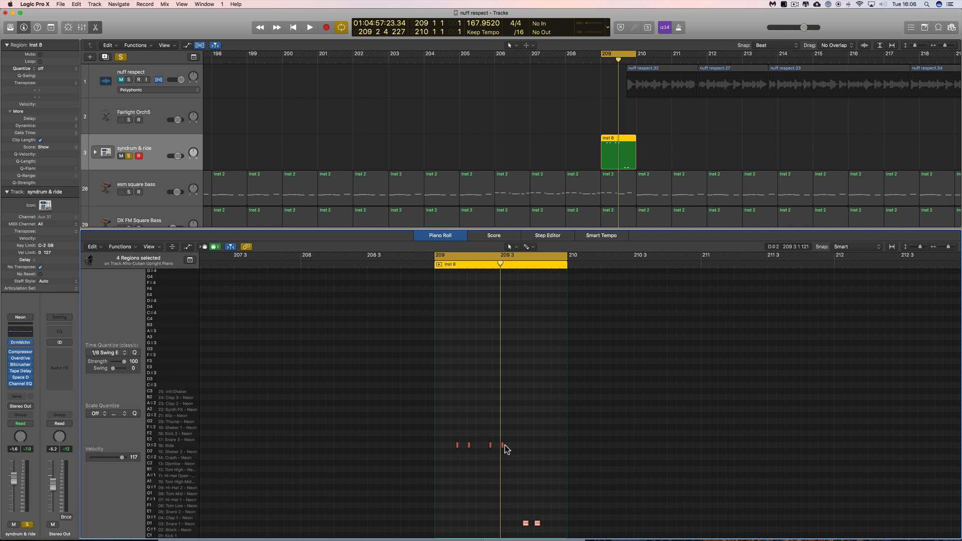
pyautogui.press('space')
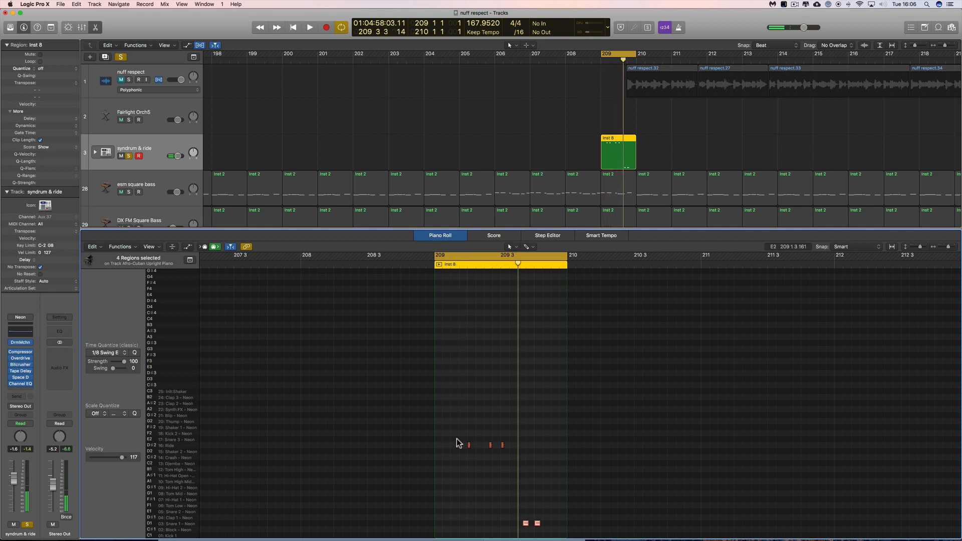
pyautogui.click(457, 445)
# Add After Party and SNARE BUCKET to the solo, and play them with the fill over a cycle range extended to bar 211.
pyautogui.scroll(-10, 612, 165)
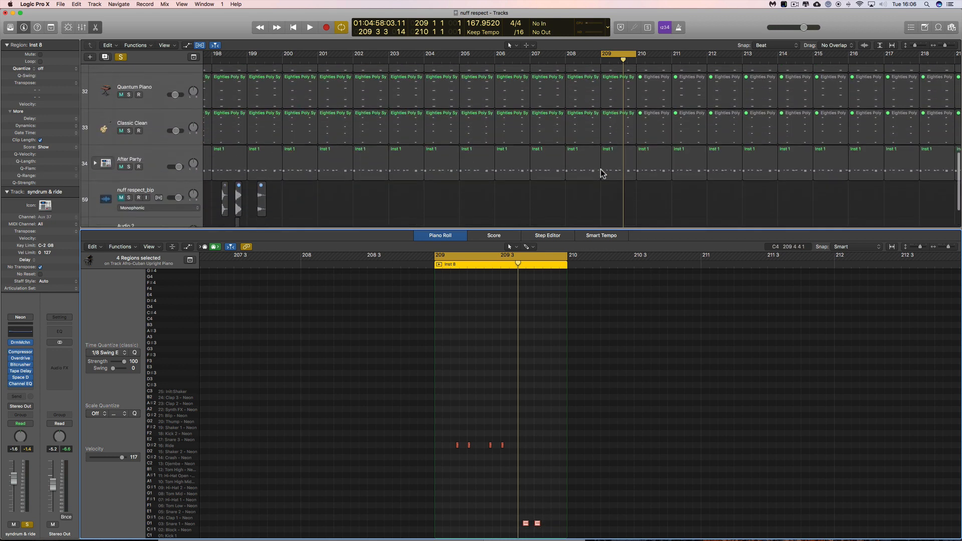
pyautogui.click(127, 163)
pyautogui.scroll(3, 520, 146)
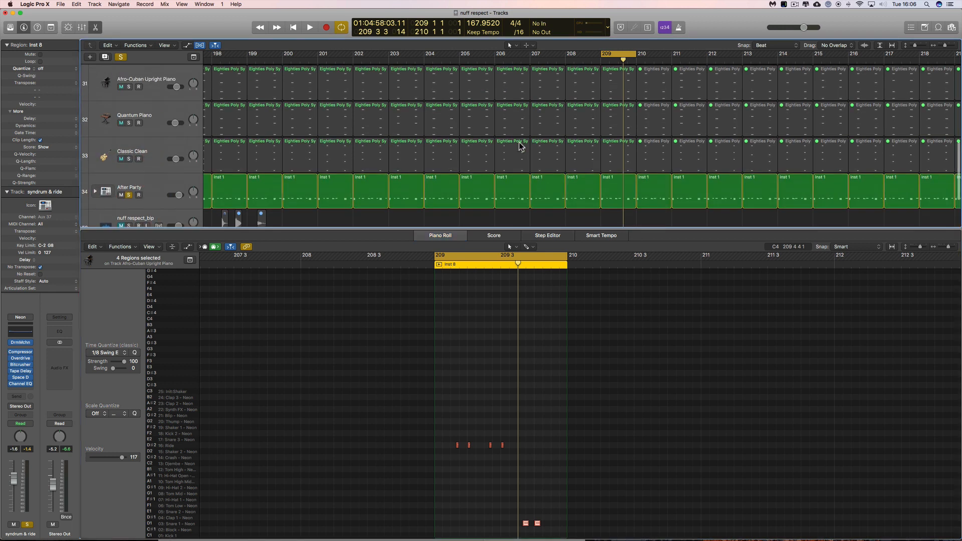
pyautogui.click(131, 124)
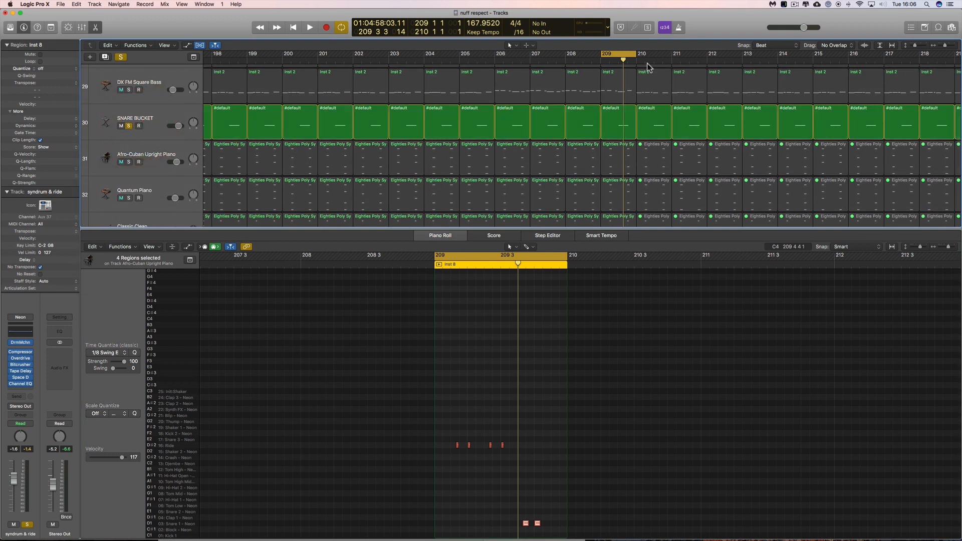
pyautogui.moveTo(634, 55); pyautogui.dragTo(671, 55)
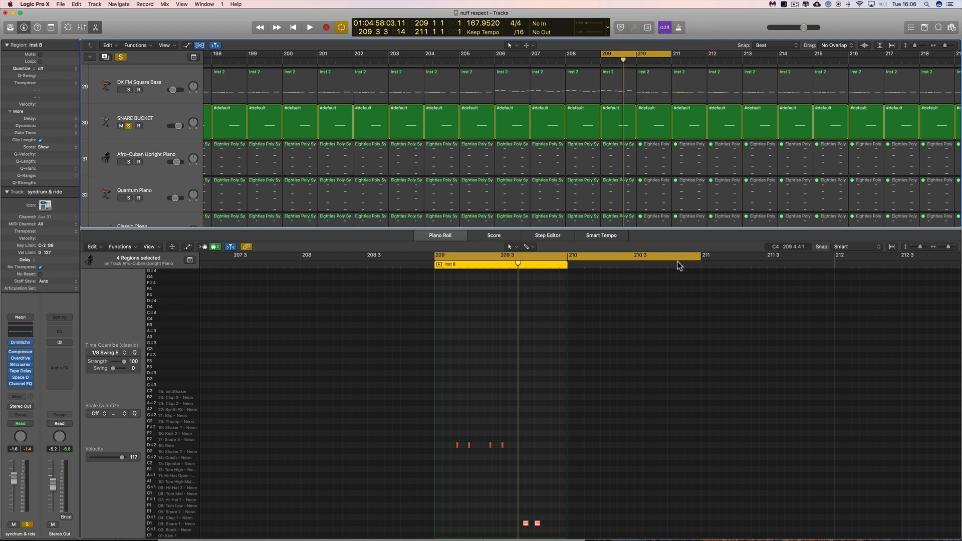
pyautogui.press('space')
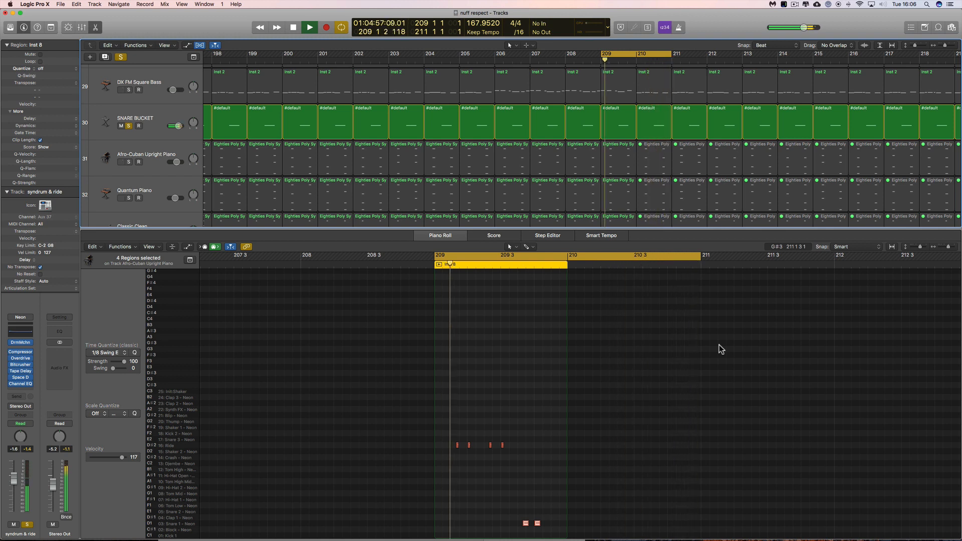
pyautogui.press('space')
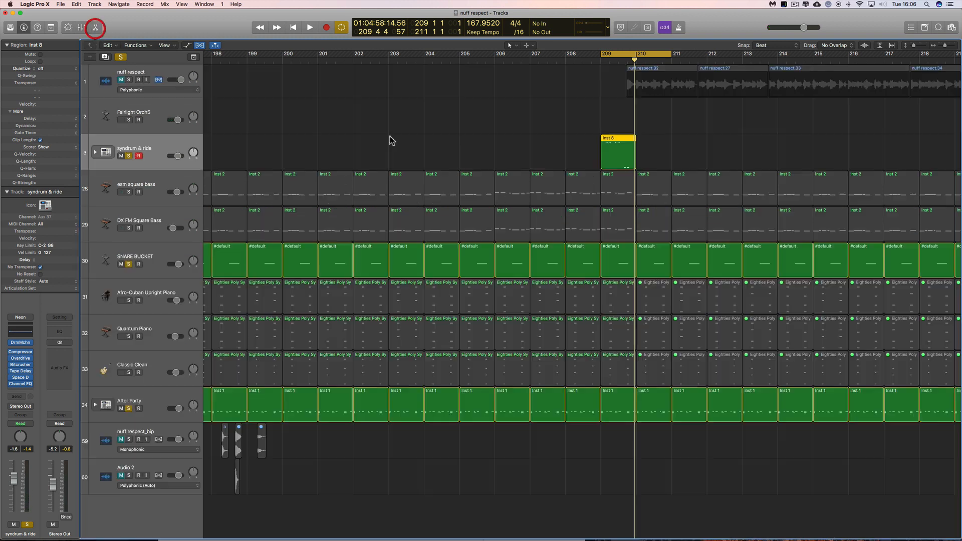
# Close the Piano Roll and select the earlier syndrum & ride region just before bar 194.
pyautogui.click(94, 27)
pyautogui.hscroll(-10, 554, 136)
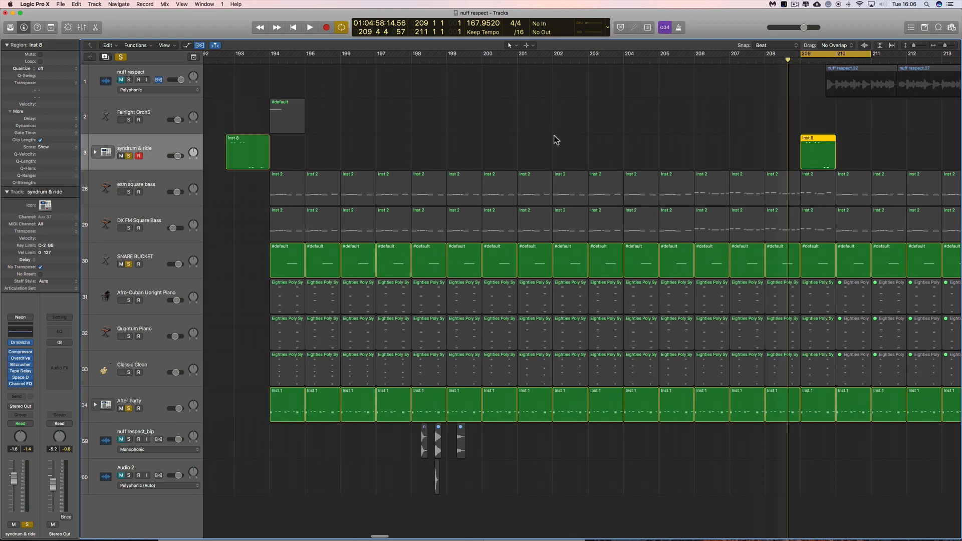
pyautogui.click(445, 150)
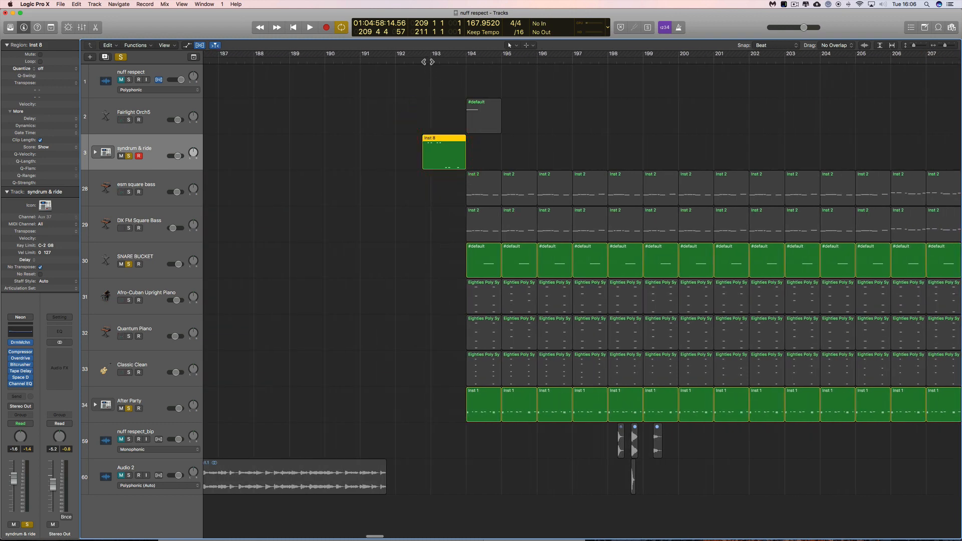
# Set the cycle range to bar 193 and open the Inst 8 region just before bar 194 in the Piano Roll.
pyautogui.click(424, 62)
pyautogui.moveTo(424, 61); pyautogui.dragTo(467, 57)
pyautogui.moveTo(946, 45); pyautogui.dragTo(949, 45)
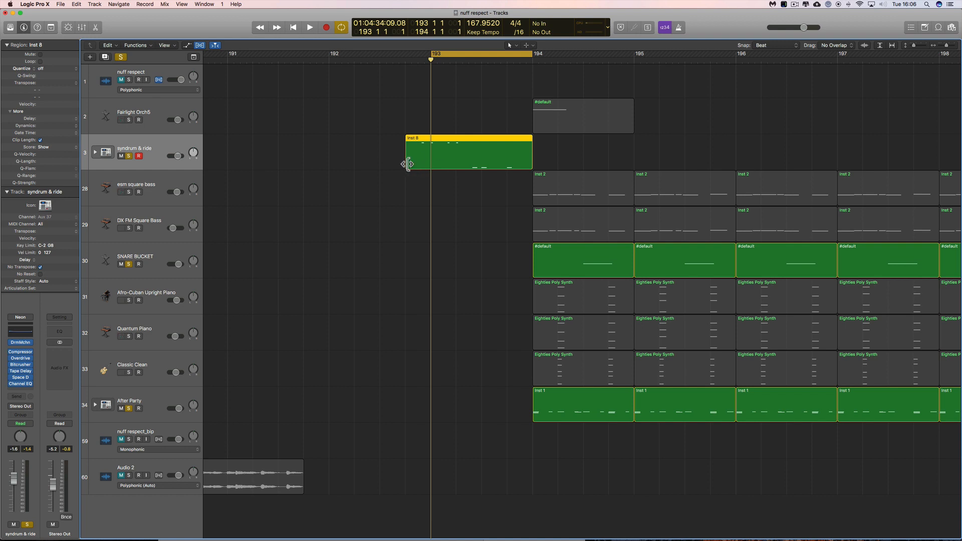
pyautogui.moveTo(406, 163)
pyautogui.mouseDown()
pyautogui.moveTo(427, 164)
pyautogui.moveTo(410, 163)
pyautogui.mouseUp()
pyautogui.doubleClick(462, 135)
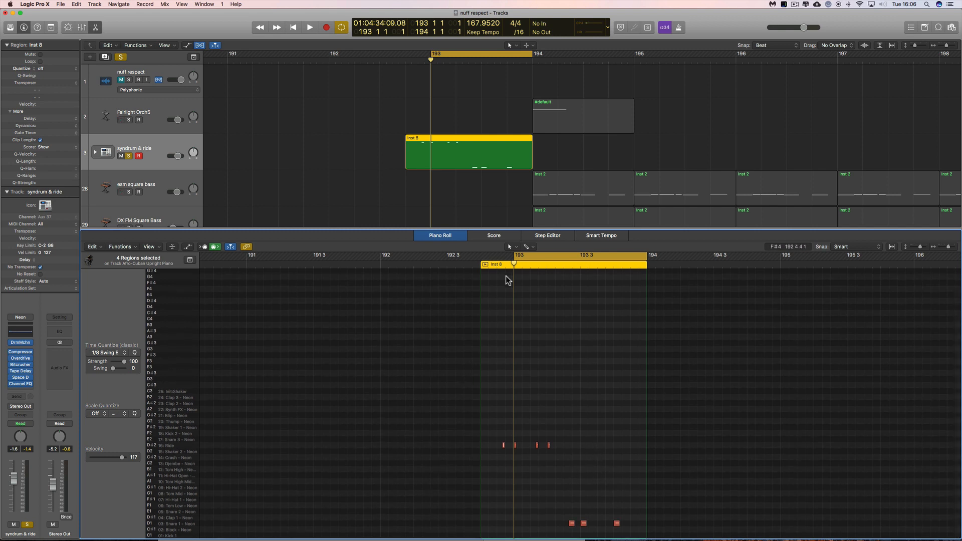
# Audition the last Snare 1 note of the fill and play the fill from the start of the Inst 8 region.
pyautogui.click(486, 264)
pyautogui.moveTo(486, 264); pyautogui.dragTo(480, 263)
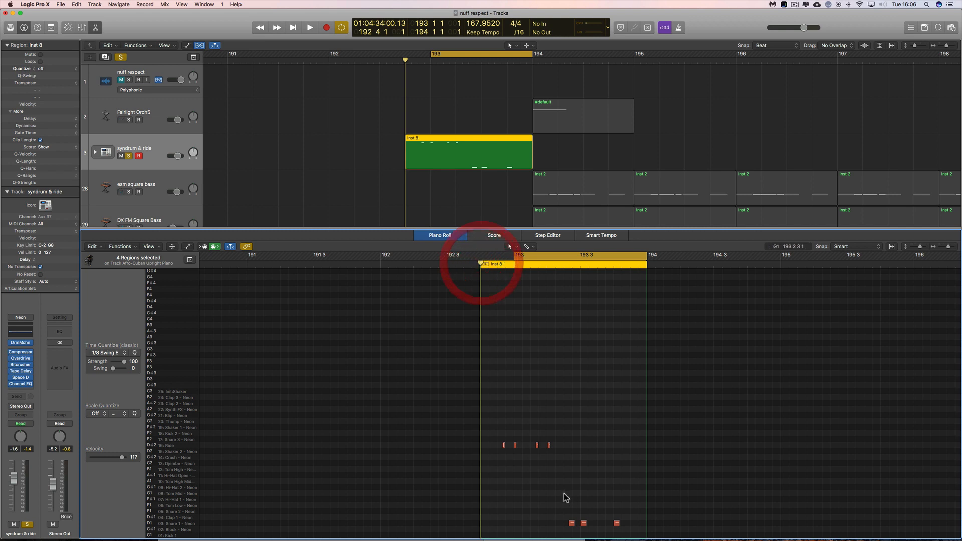
pyautogui.click(616, 523)
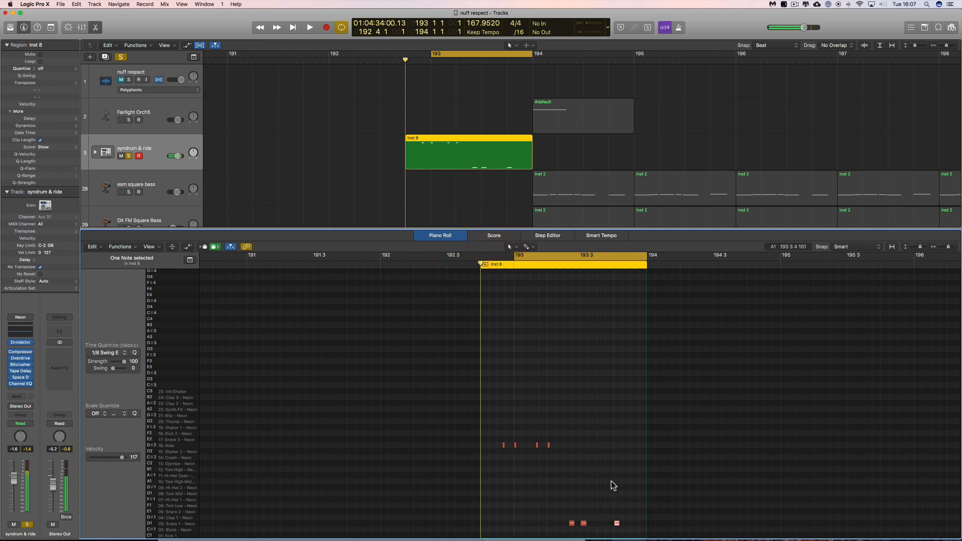
pyautogui.press('space')
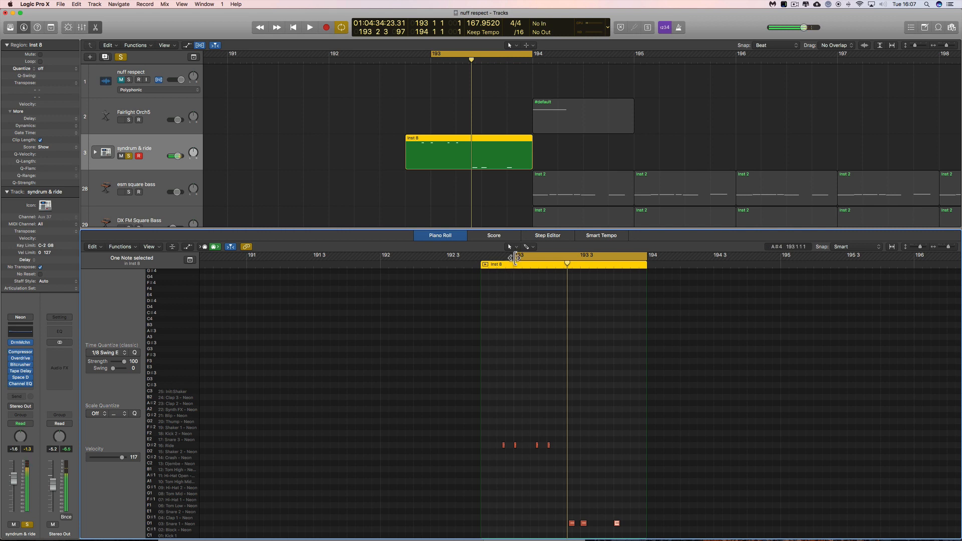
# Extend the cycle range back to the region's start at 192 4 1 and play the ride and snare fill repeatedly.
pyautogui.moveTo(514, 257); pyautogui.dragTo(482, 290)
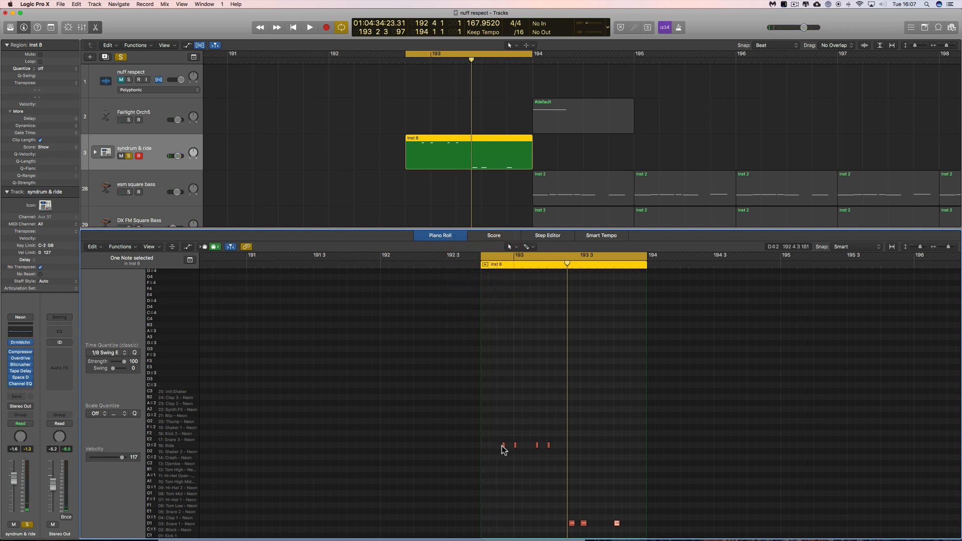
pyautogui.moveTo(516, 445)
pyautogui.press('space')
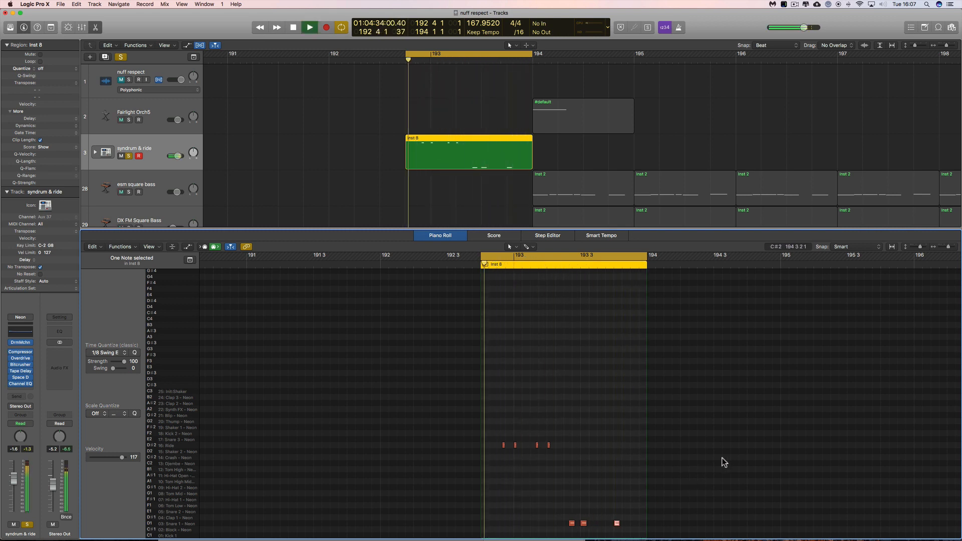
pyautogui.press('space')
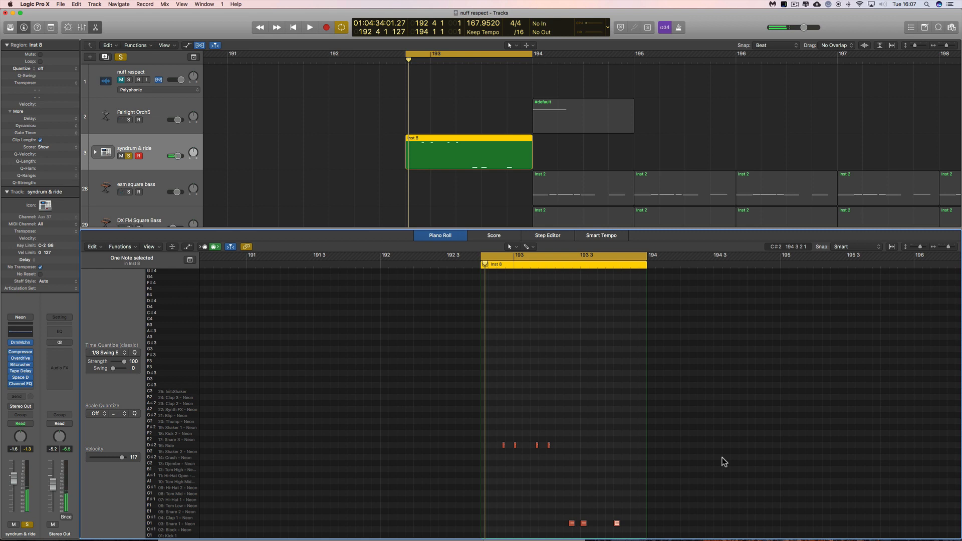
pyautogui.press('space')
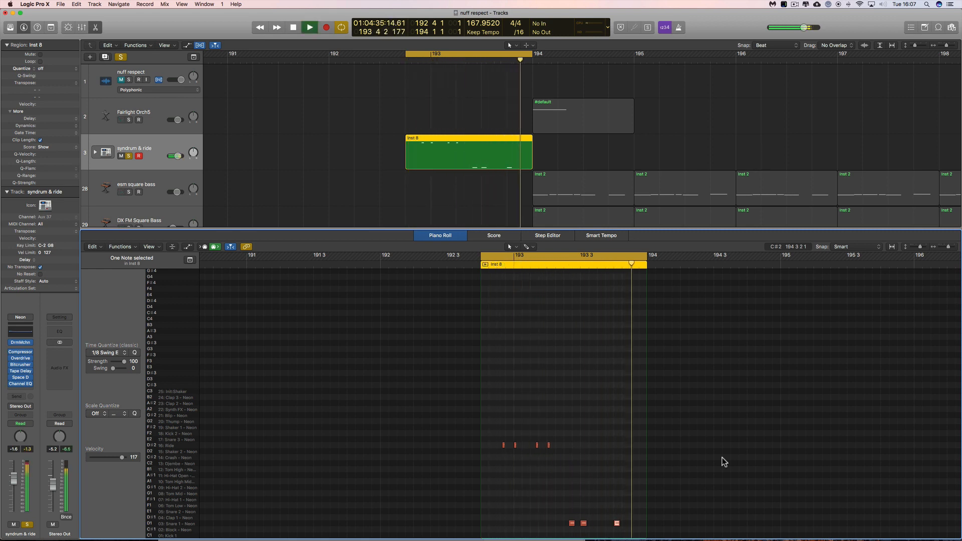
pyautogui.press('space')
pyautogui.press('space')
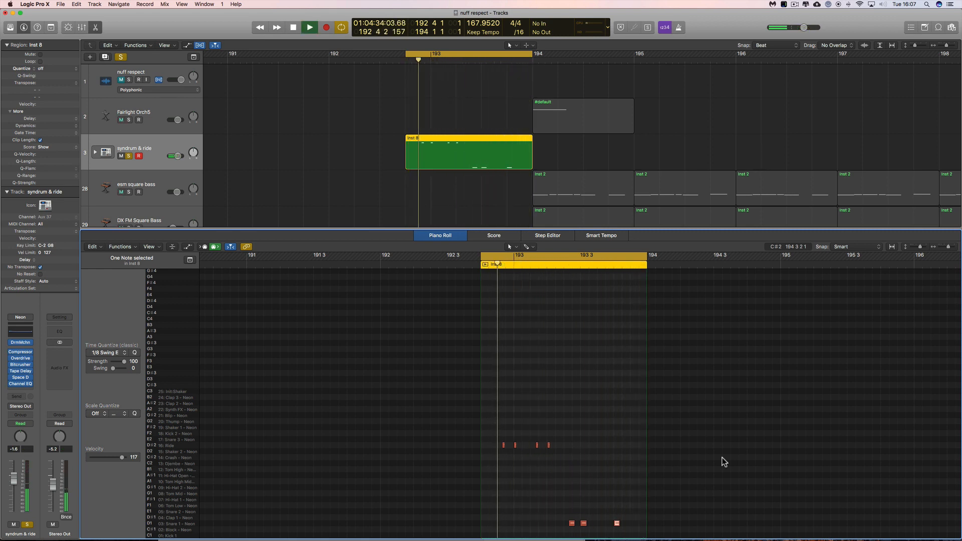
pyautogui.press('space')
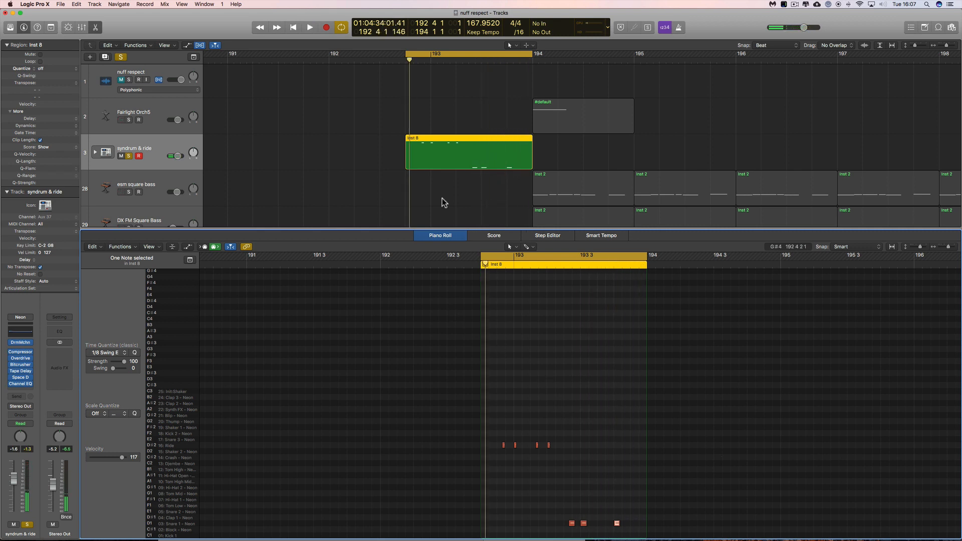
# Close the Piano Roll and show both syndrum & ride regions together in the arrangement.
pyautogui.click(324, 155)
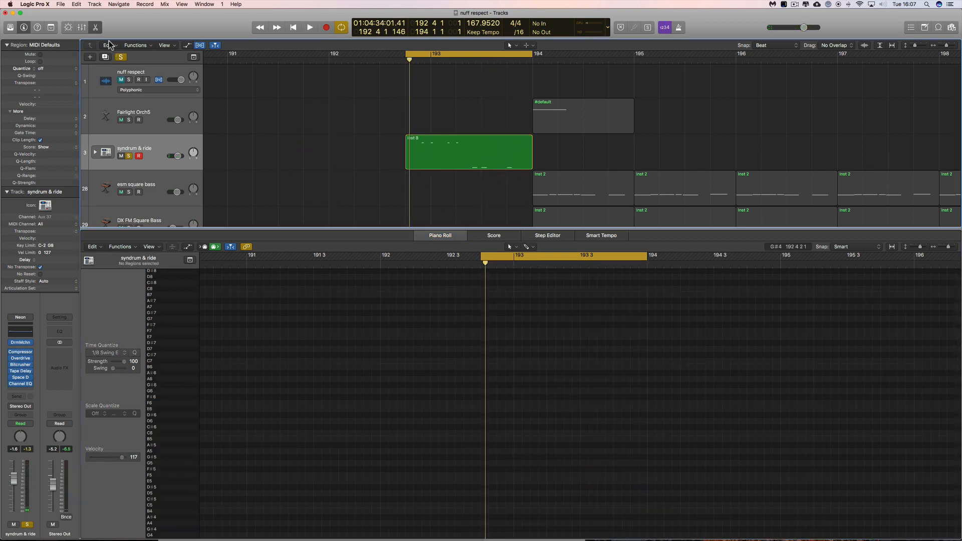
pyautogui.click(96, 29)
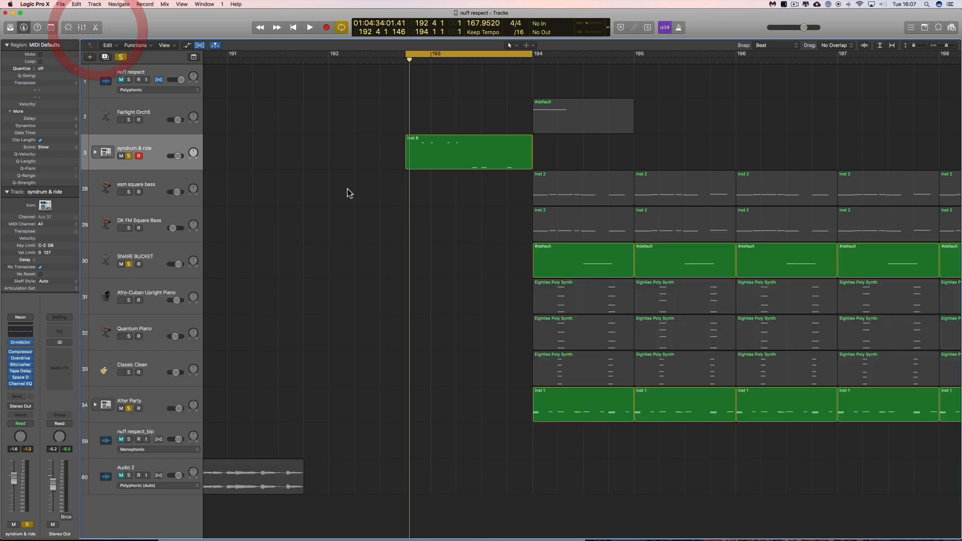
pyautogui.click(942, 46)
pyautogui.click(943, 45)
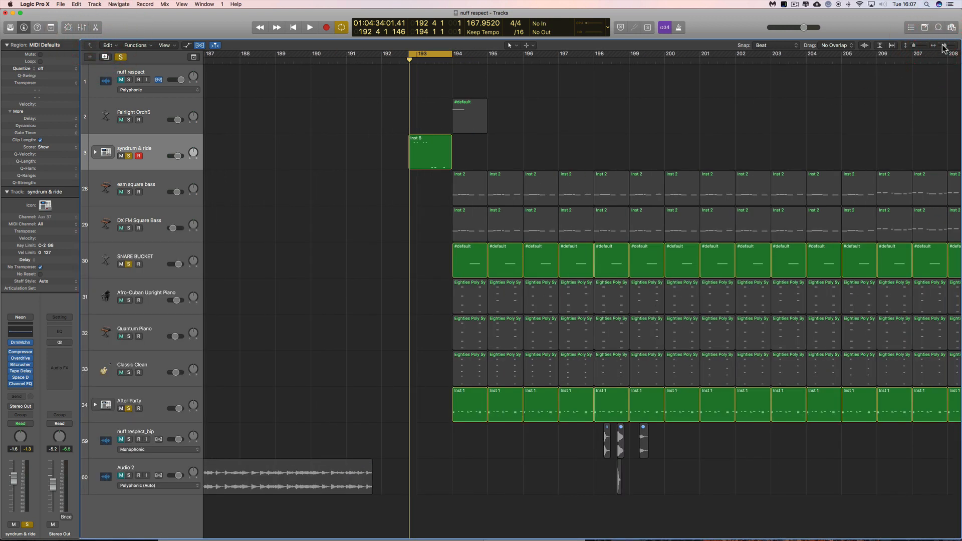
pyautogui.click(942, 46)
pyautogui.hscroll(5, 707, 100)
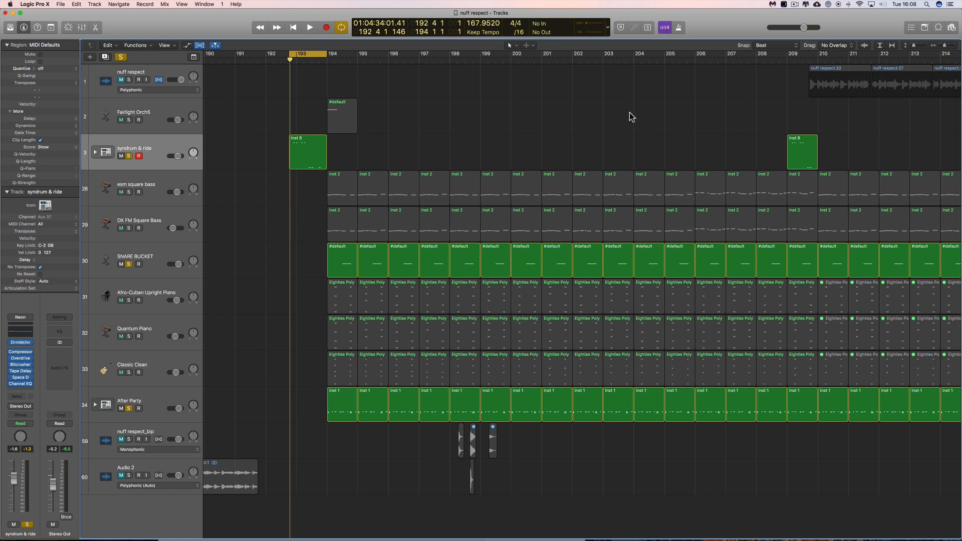
# Set the cycle range from bar 194 to bar 210 and place the playhead at bar 191.
pyautogui.hscroll(-1, 656, 145)
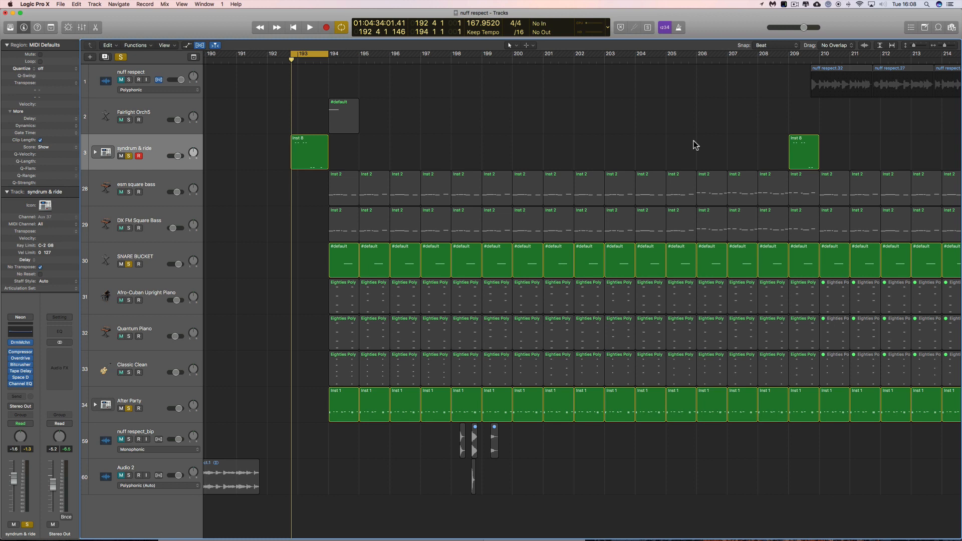
pyautogui.hscroll(-1, 462, 146)
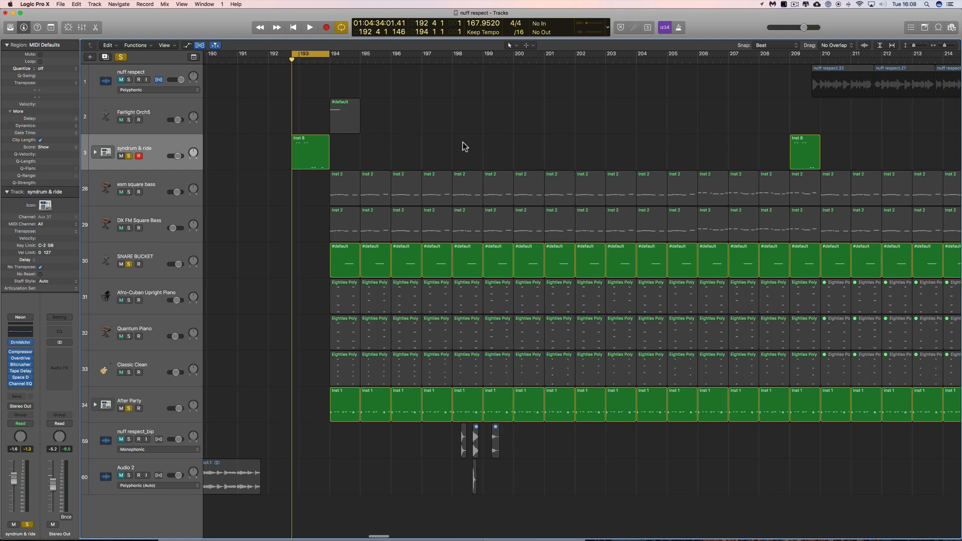
pyautogui.hscroll(1, 445, 157)
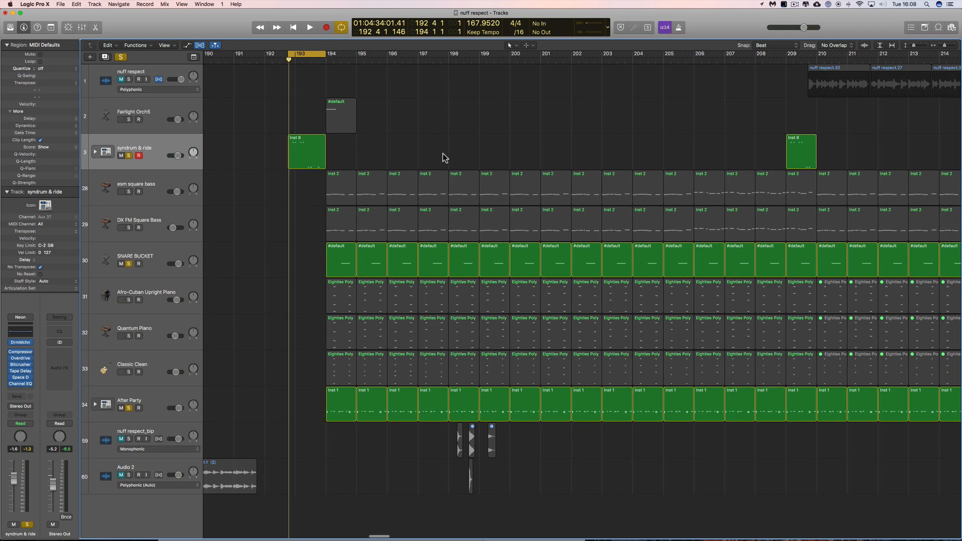
pyautogui.hscroll(2, 445, 157)
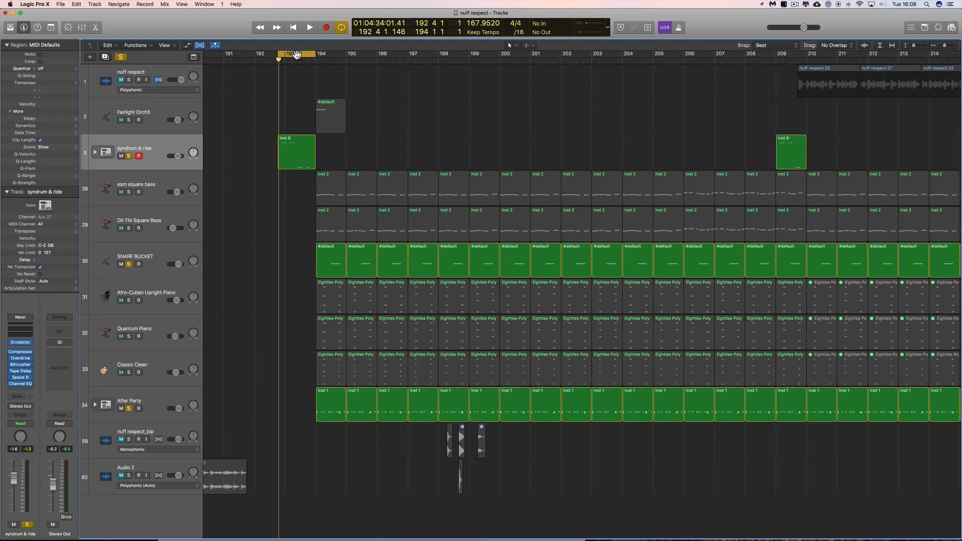
pyautogui.moveTo(297, 54); pyautogui.dragTo(805, 81)
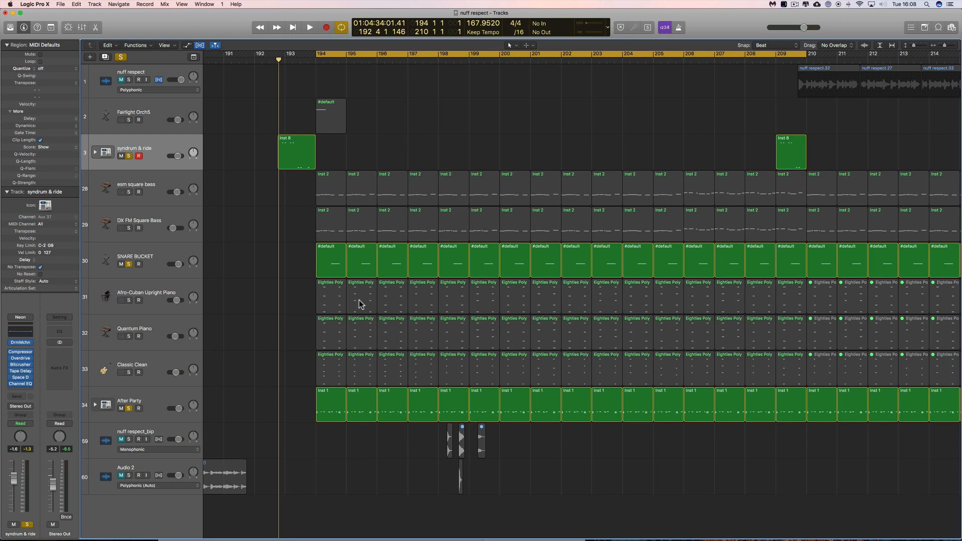
pyautogui.hscroll(-1, 764, 202)
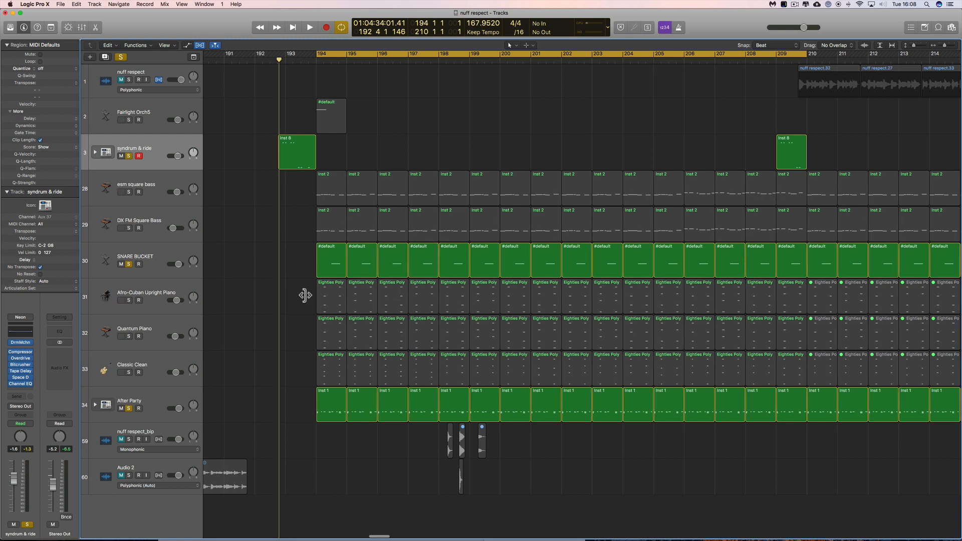
pyautogui.moveTo(278, 61); pyautogui.dragTo(224, 62)
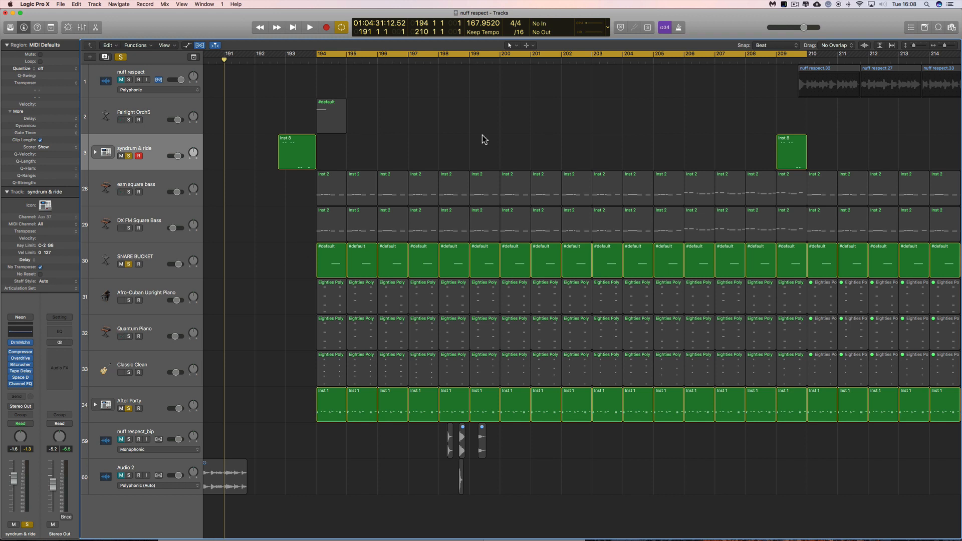
pyautogui.click(948, 153)
pyautogui.press('f')
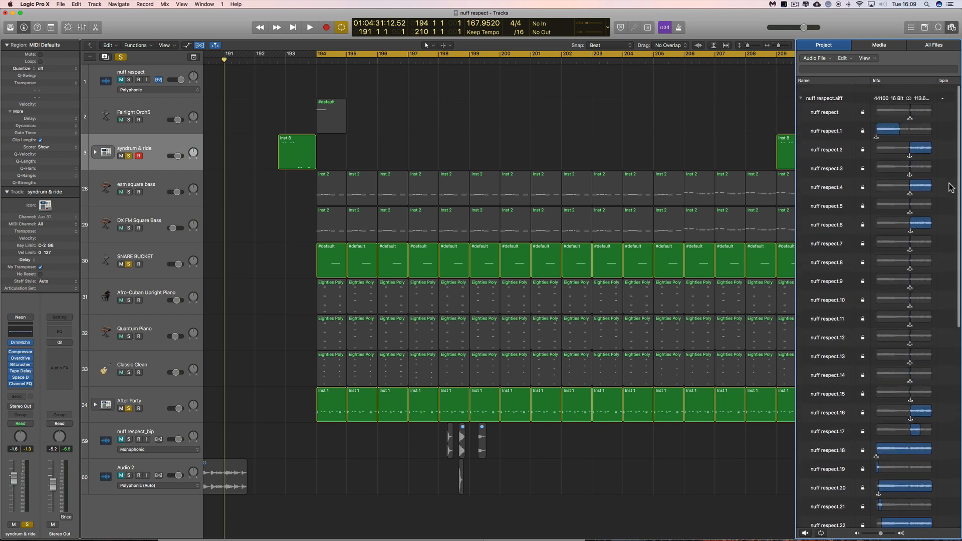
pyautogui.click(952, 29)
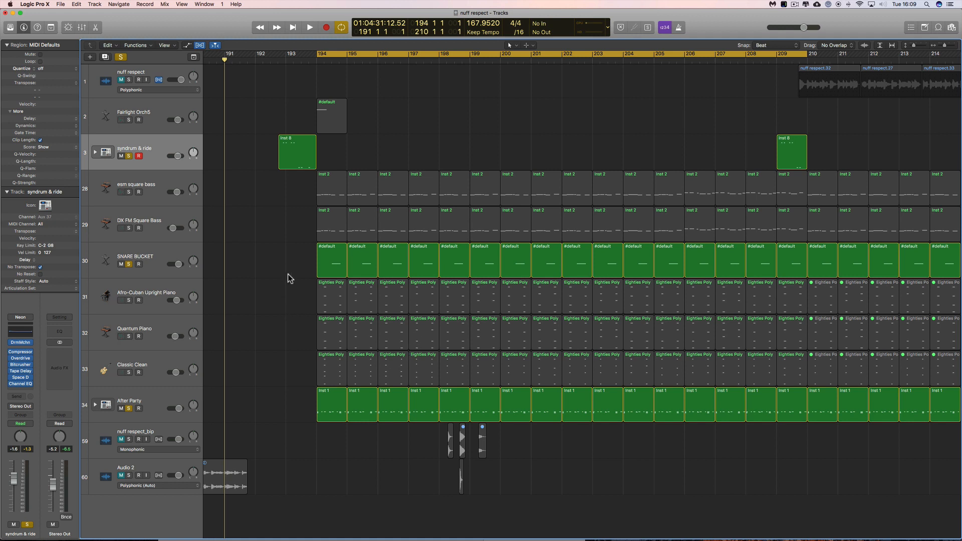
# Select the Fairlight Orch5 track.
pyautogui.click(155, 112)
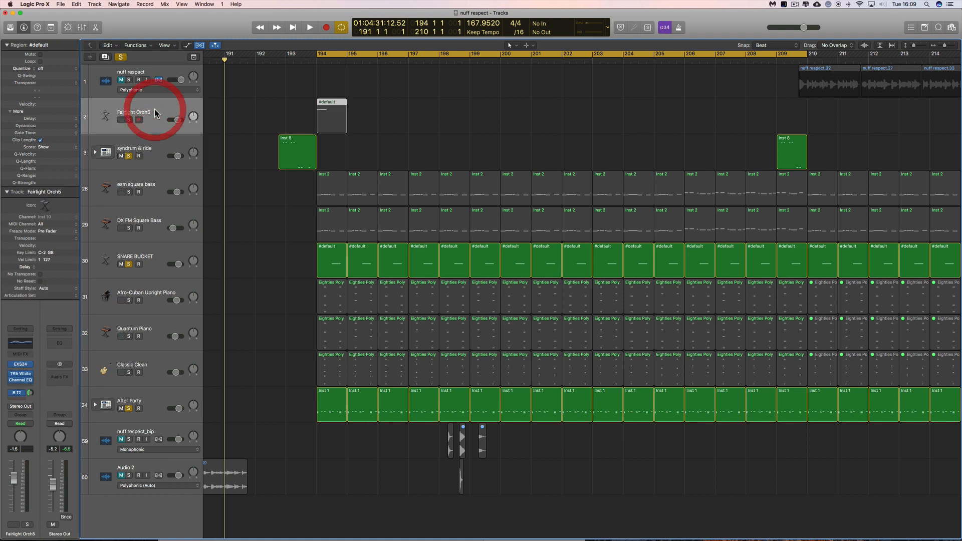